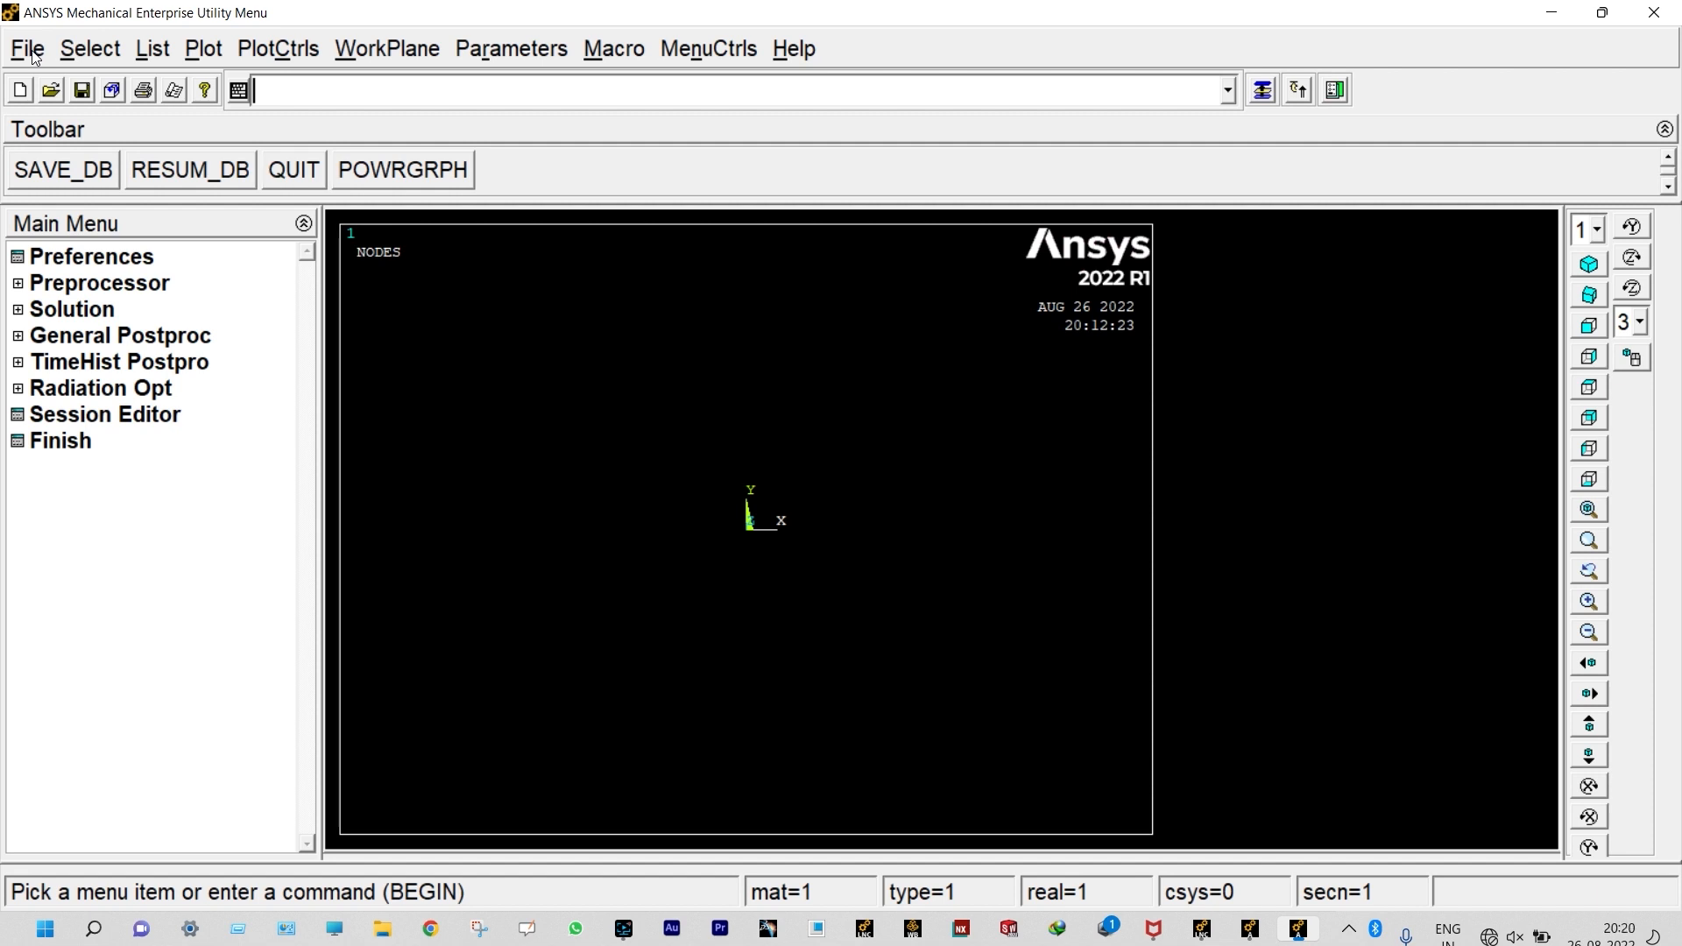
# Step: Set the analysis title to FEA1 and refresh the plot to show it
pyautogui.click(32, 55)
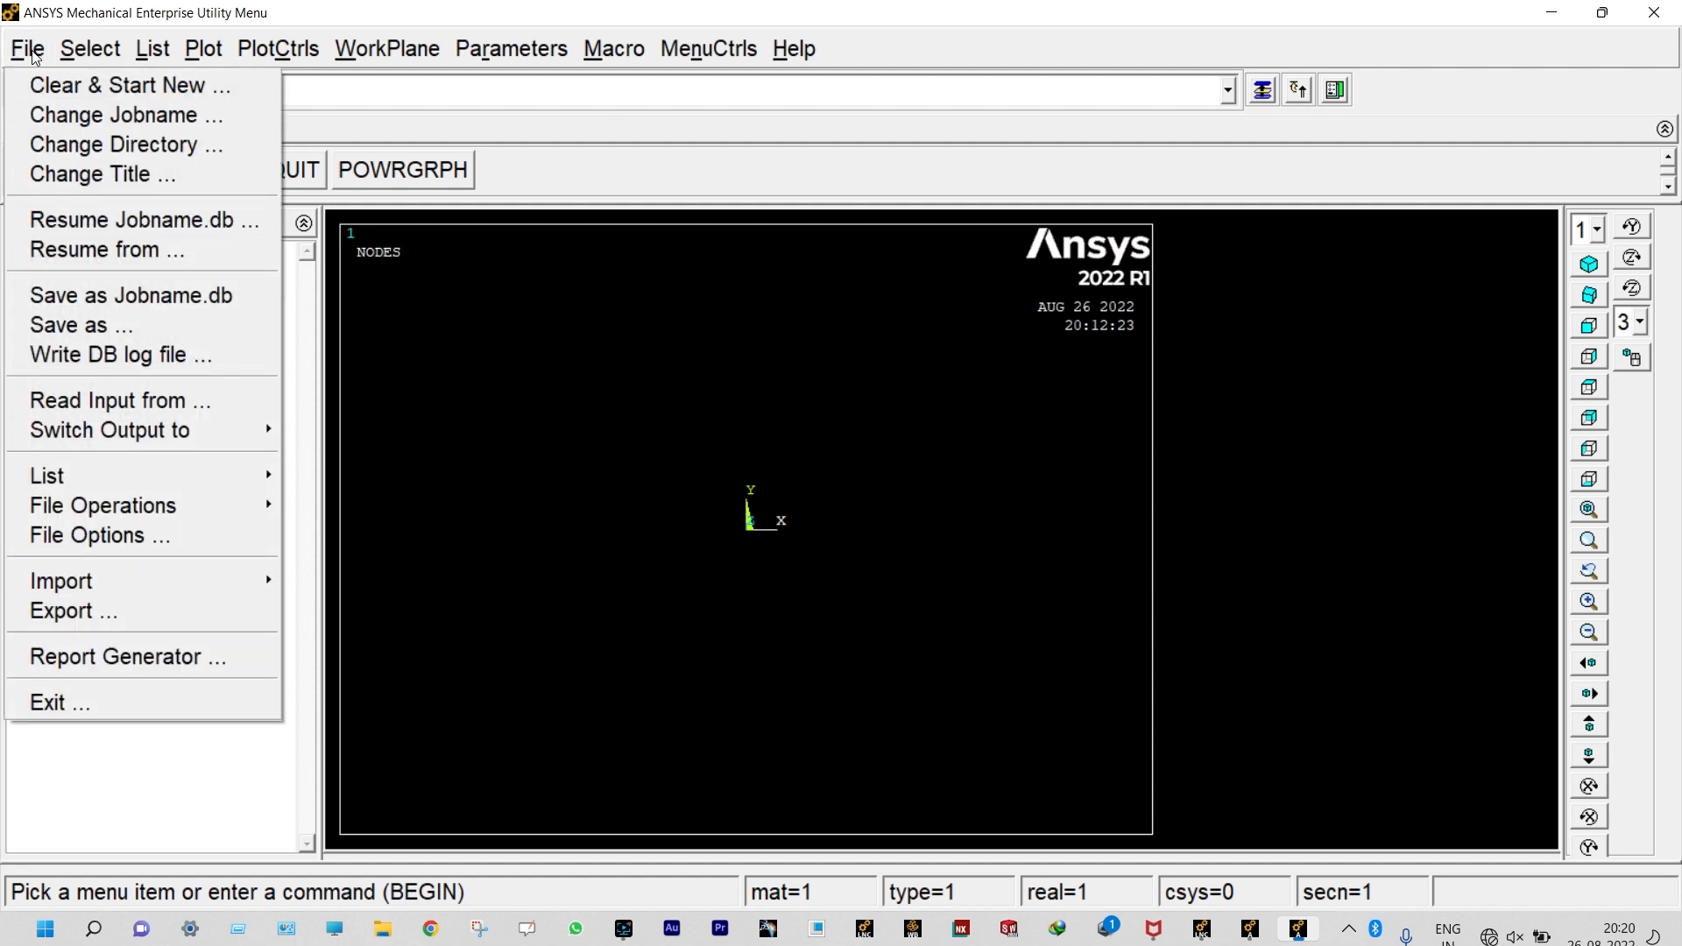
pyautogui.click(61, 174)
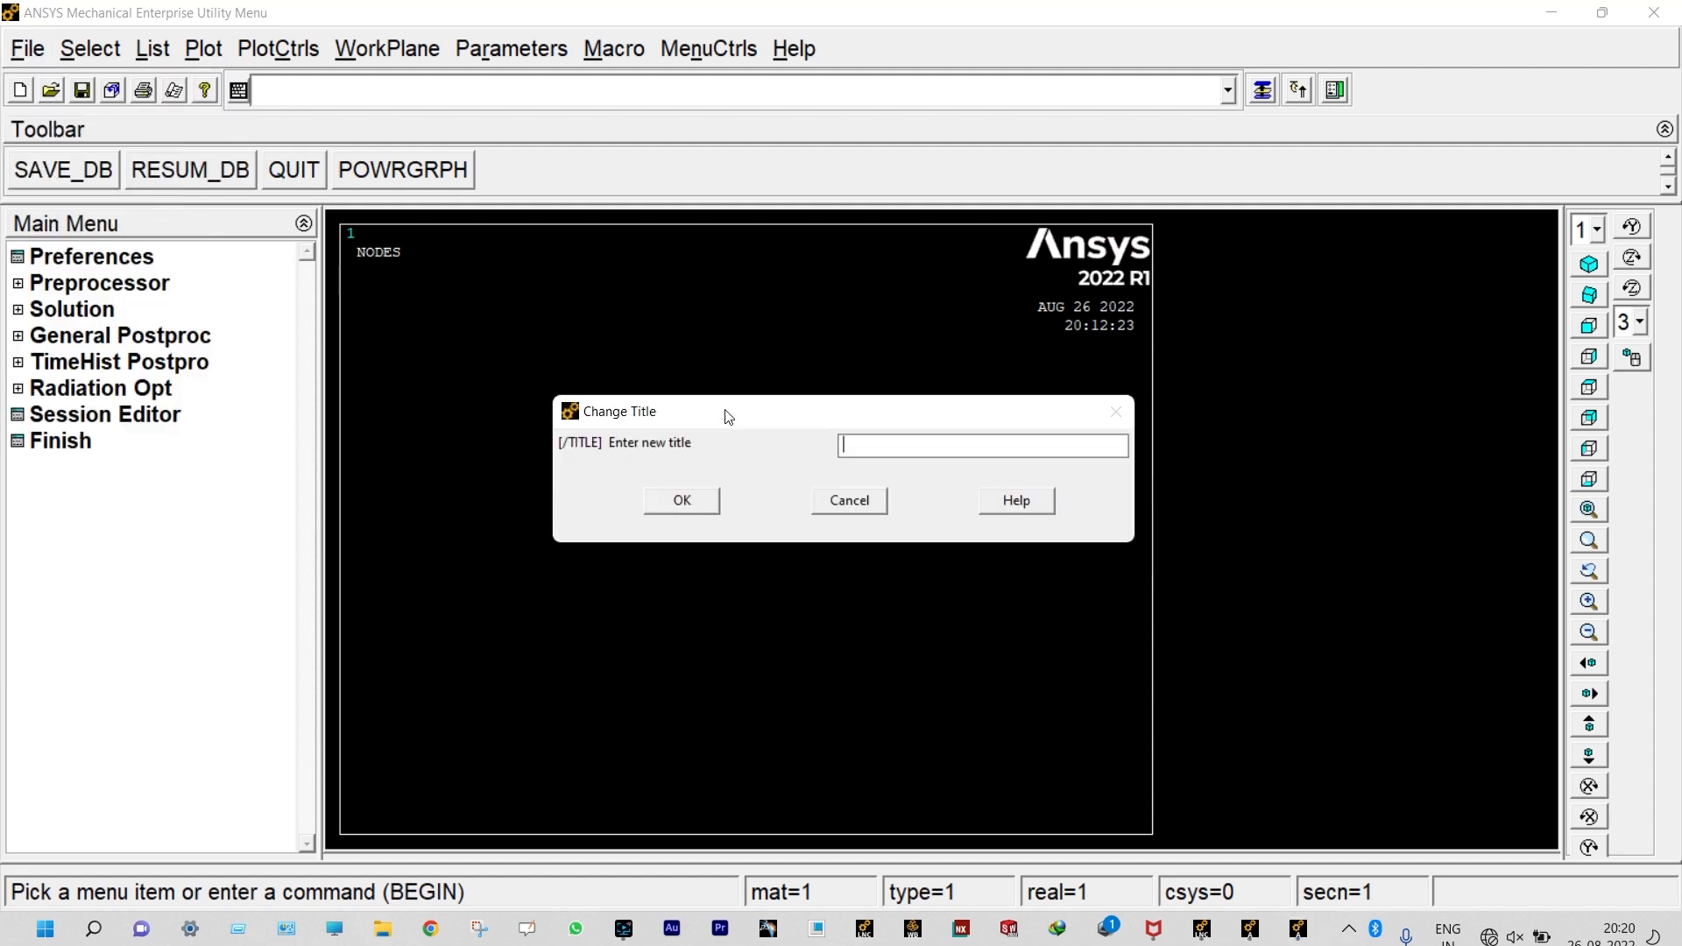
pyautogui.write('BEAM')
pyautogui.click(683, 498)
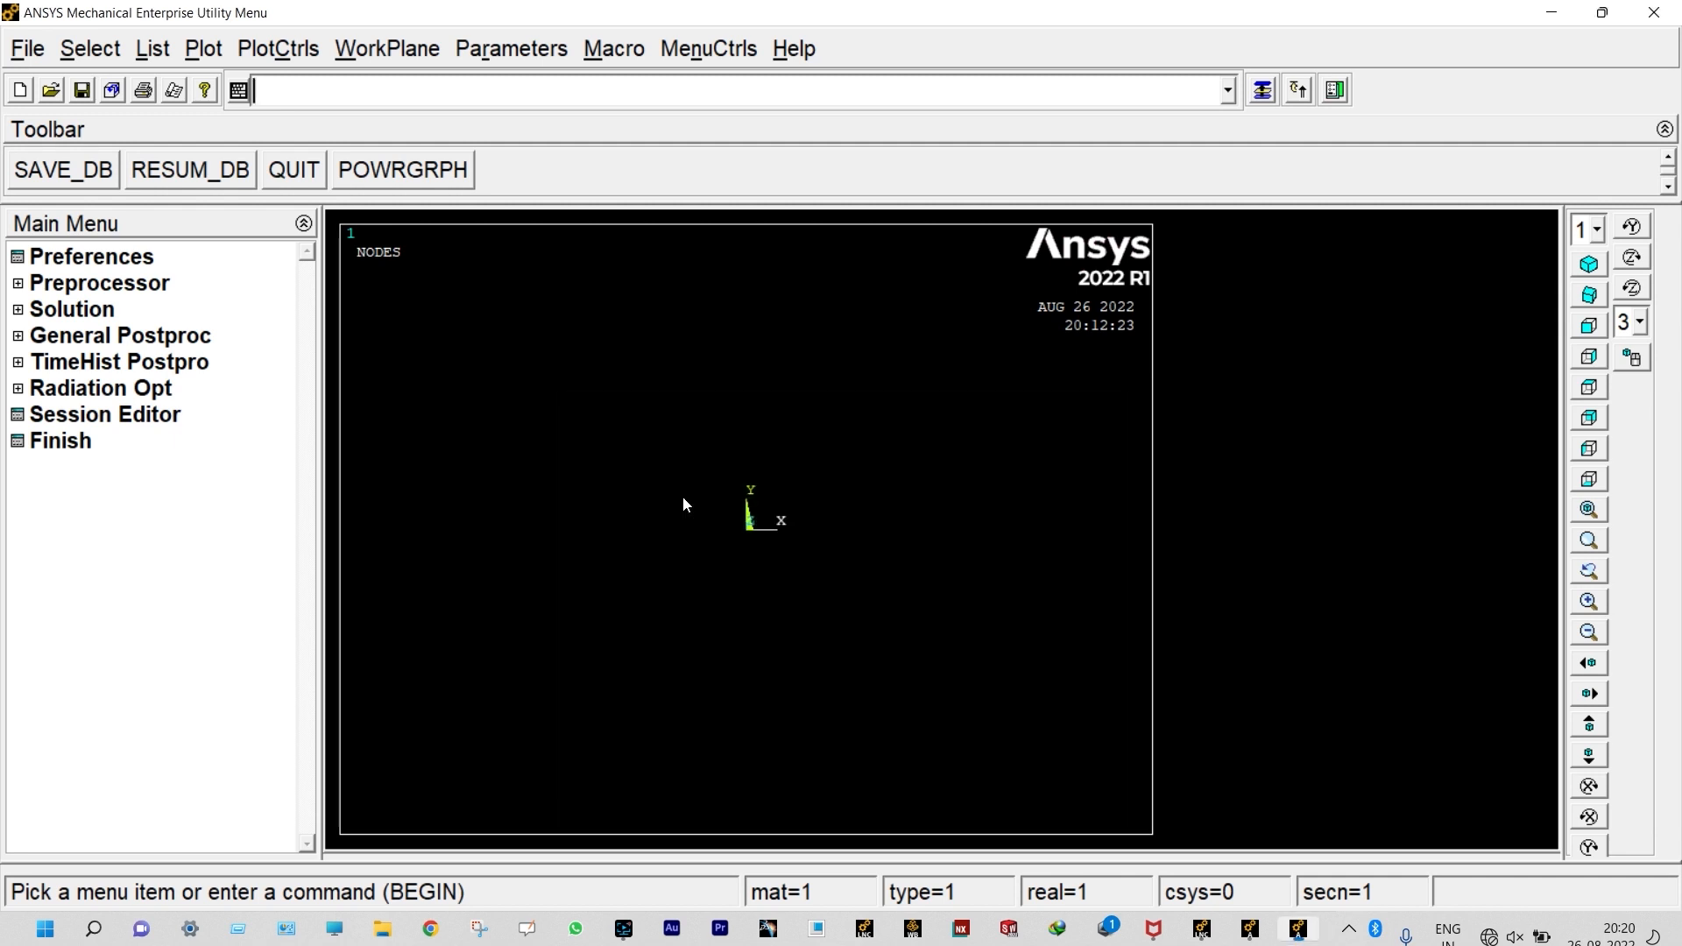
pyautogui.click(207, 55)
pyautogui.click(234, 295)
# Step: Restrict the GUI filtering preferences to the Structural discipline
pyautogui.click(137, 262)
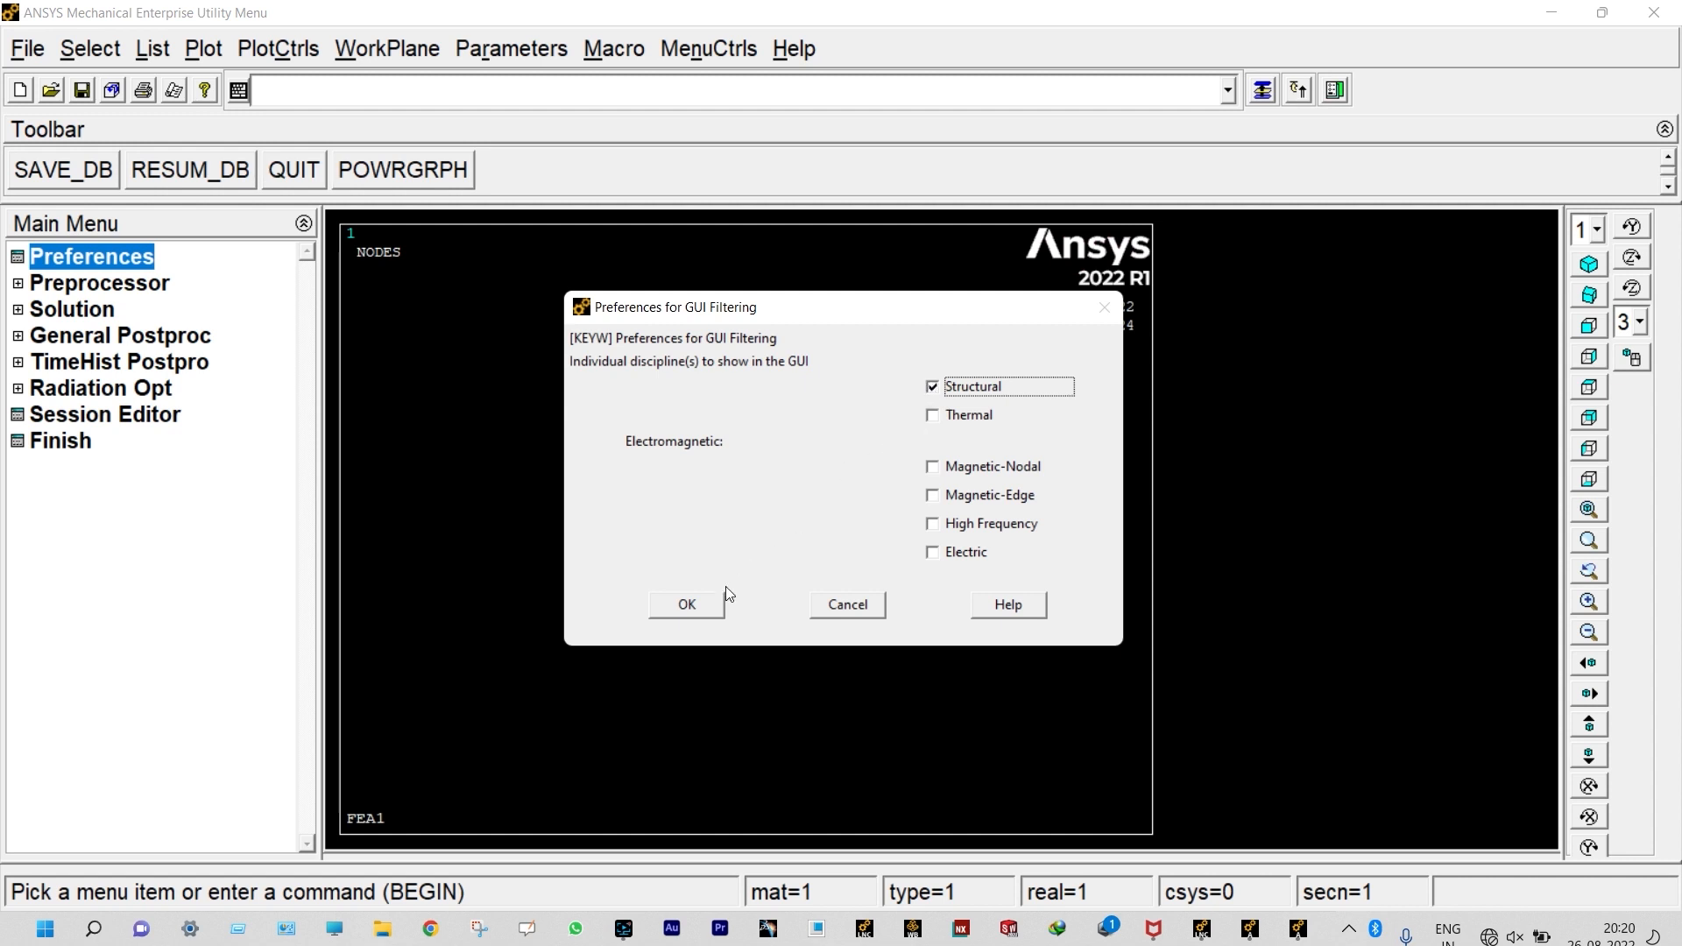
pyautogui.click(683, 601)
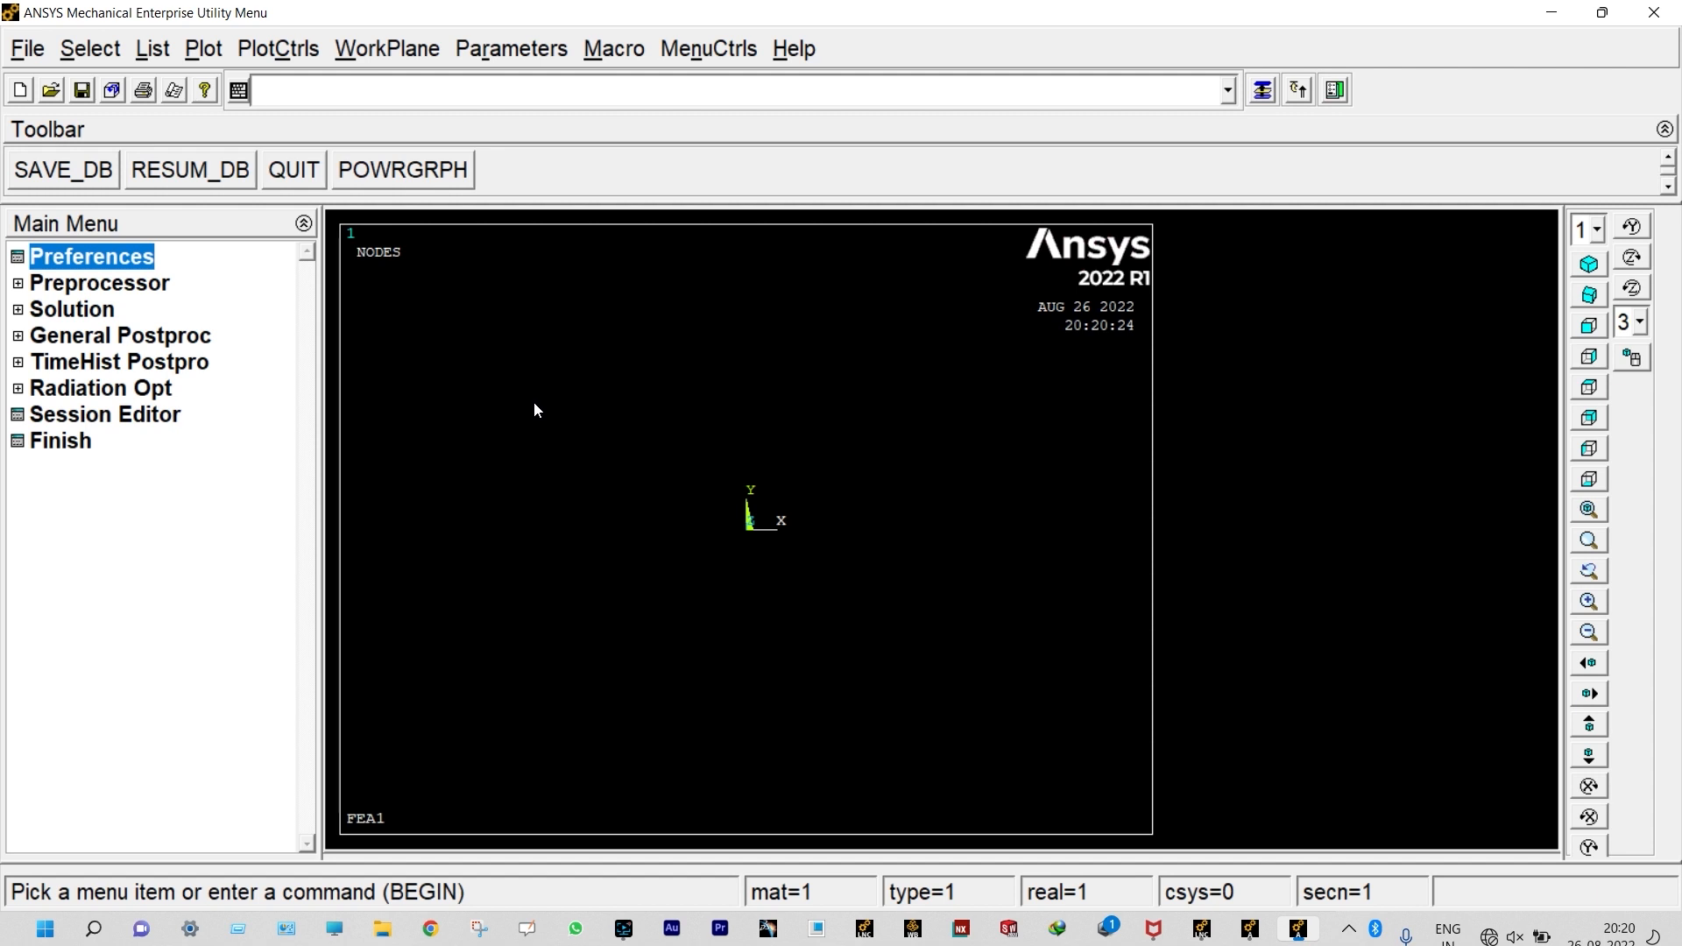
# Step: Add BEAM188 from the Beam library as element type 1
pyautogui.click(145, 284)
pyautogui.click(146, 312)
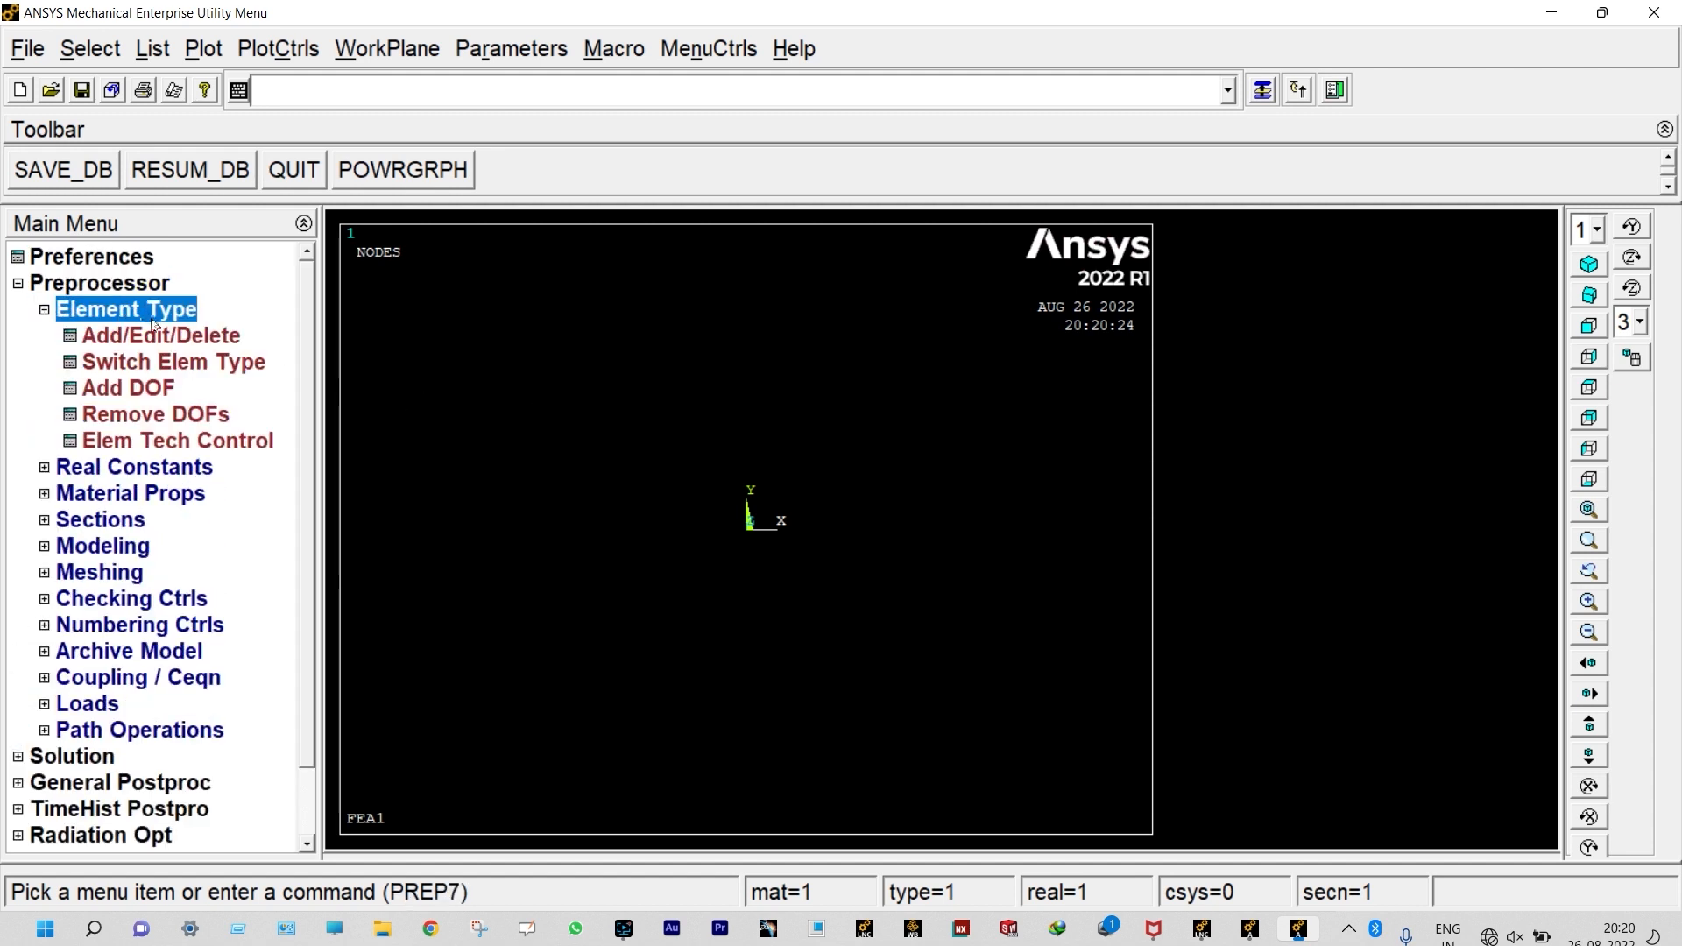
pyautogui.click(158, 340)
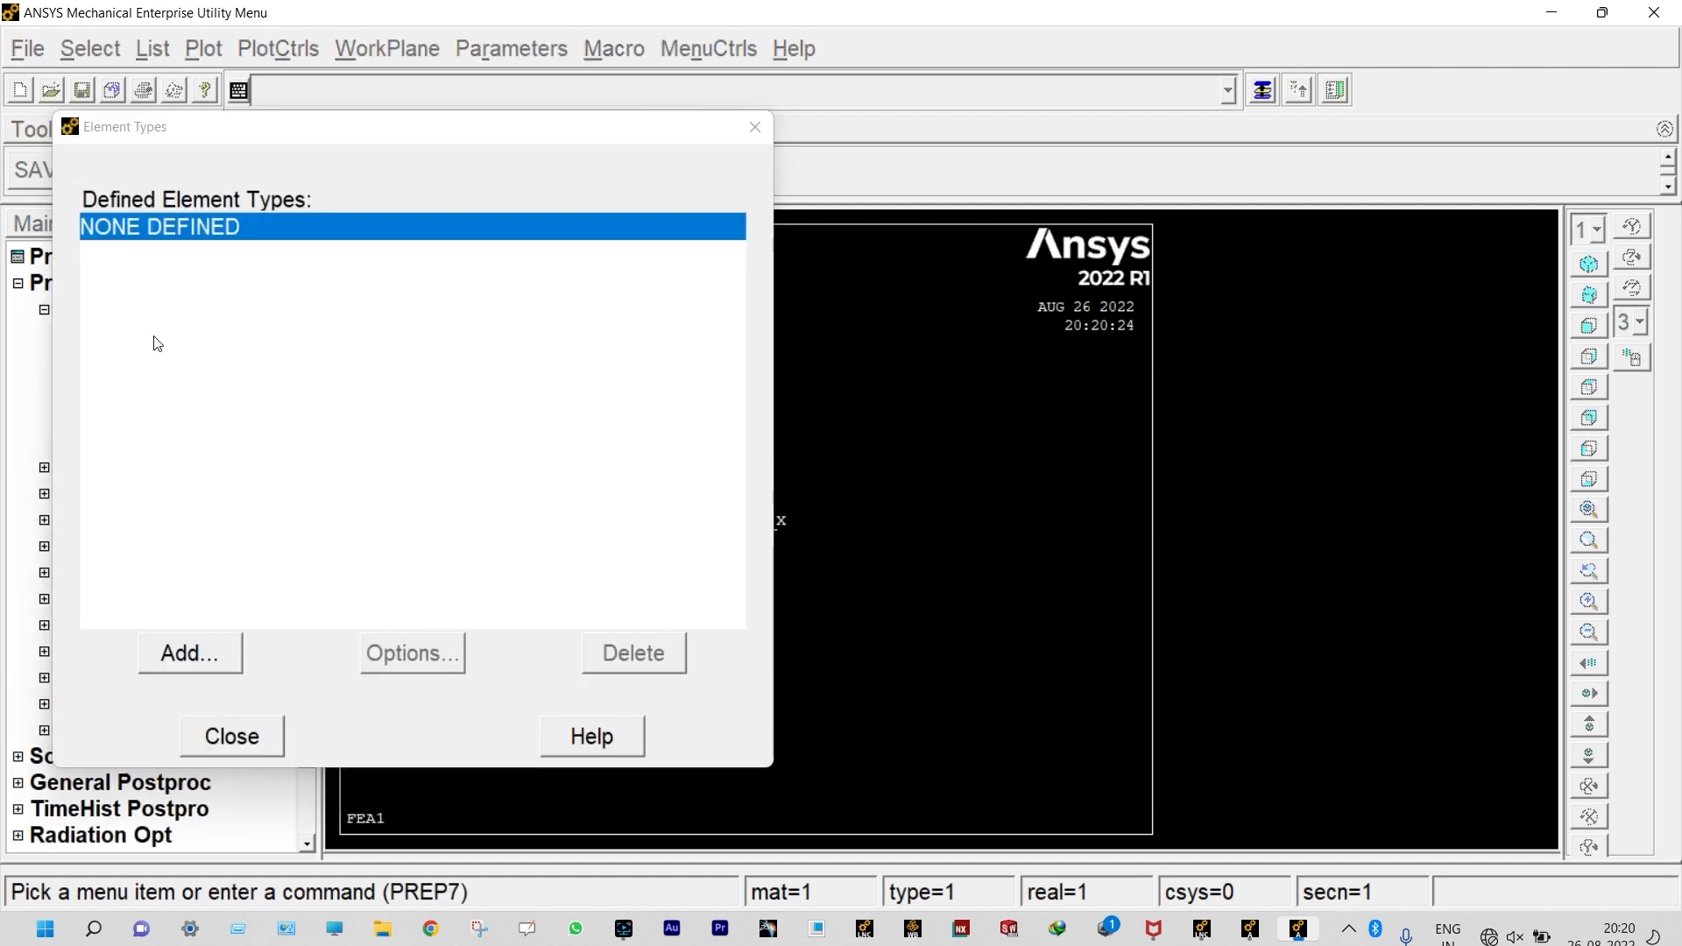
pyautogui.click(191, 652)
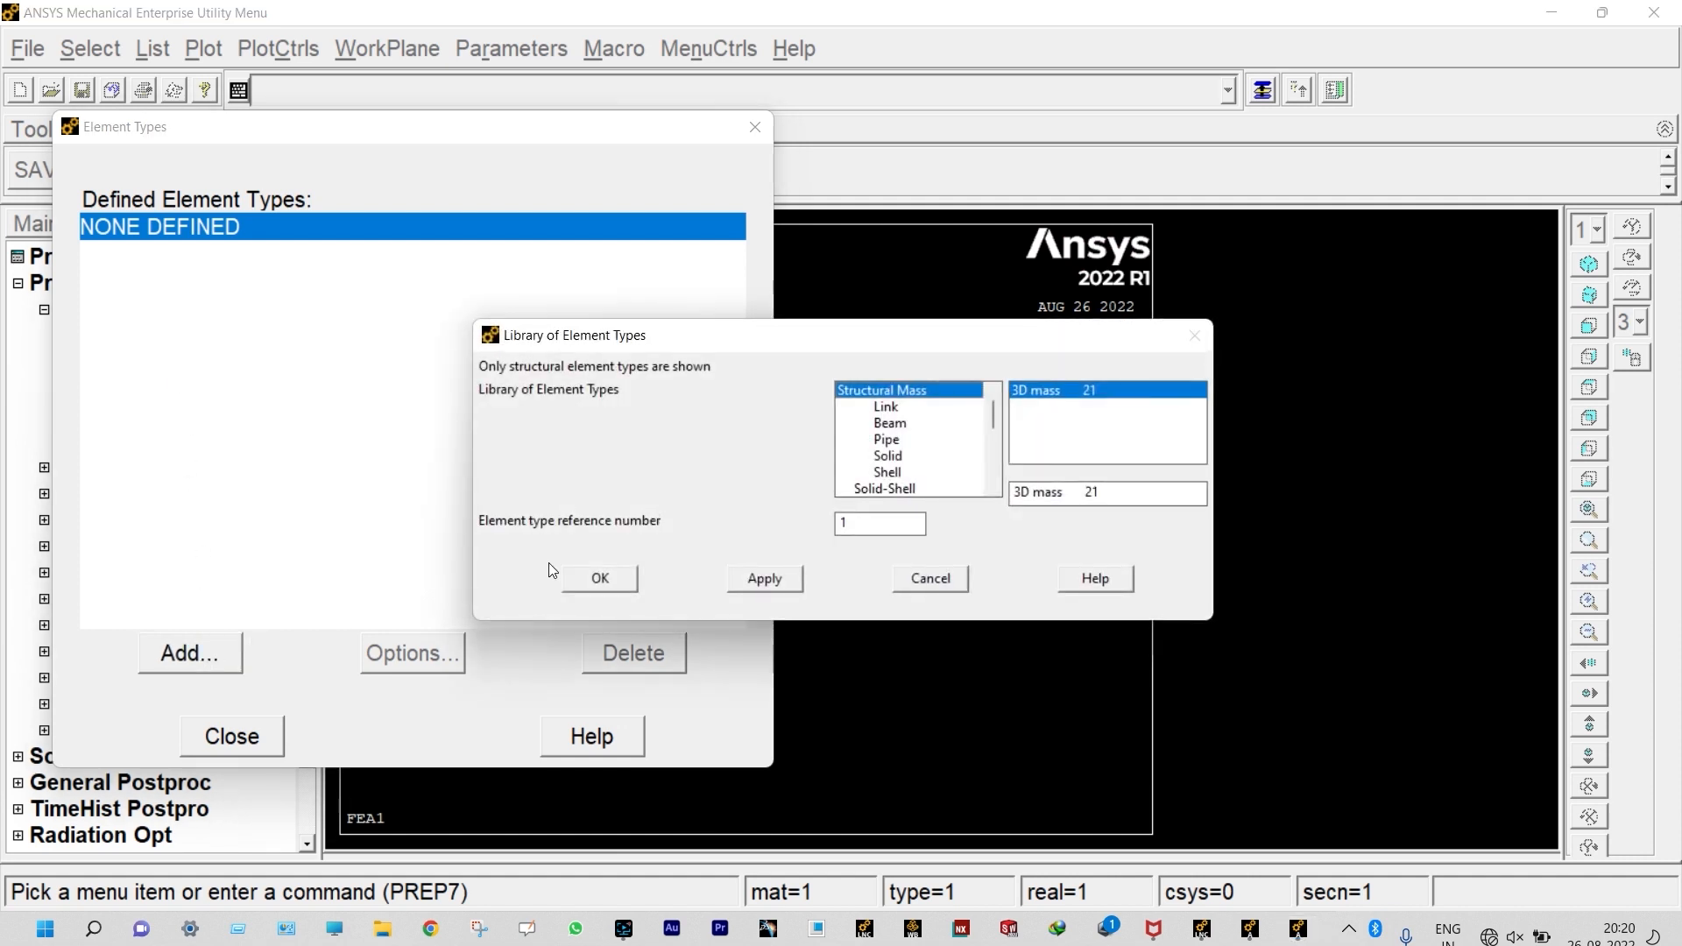
pyautogui.click(870, 424)
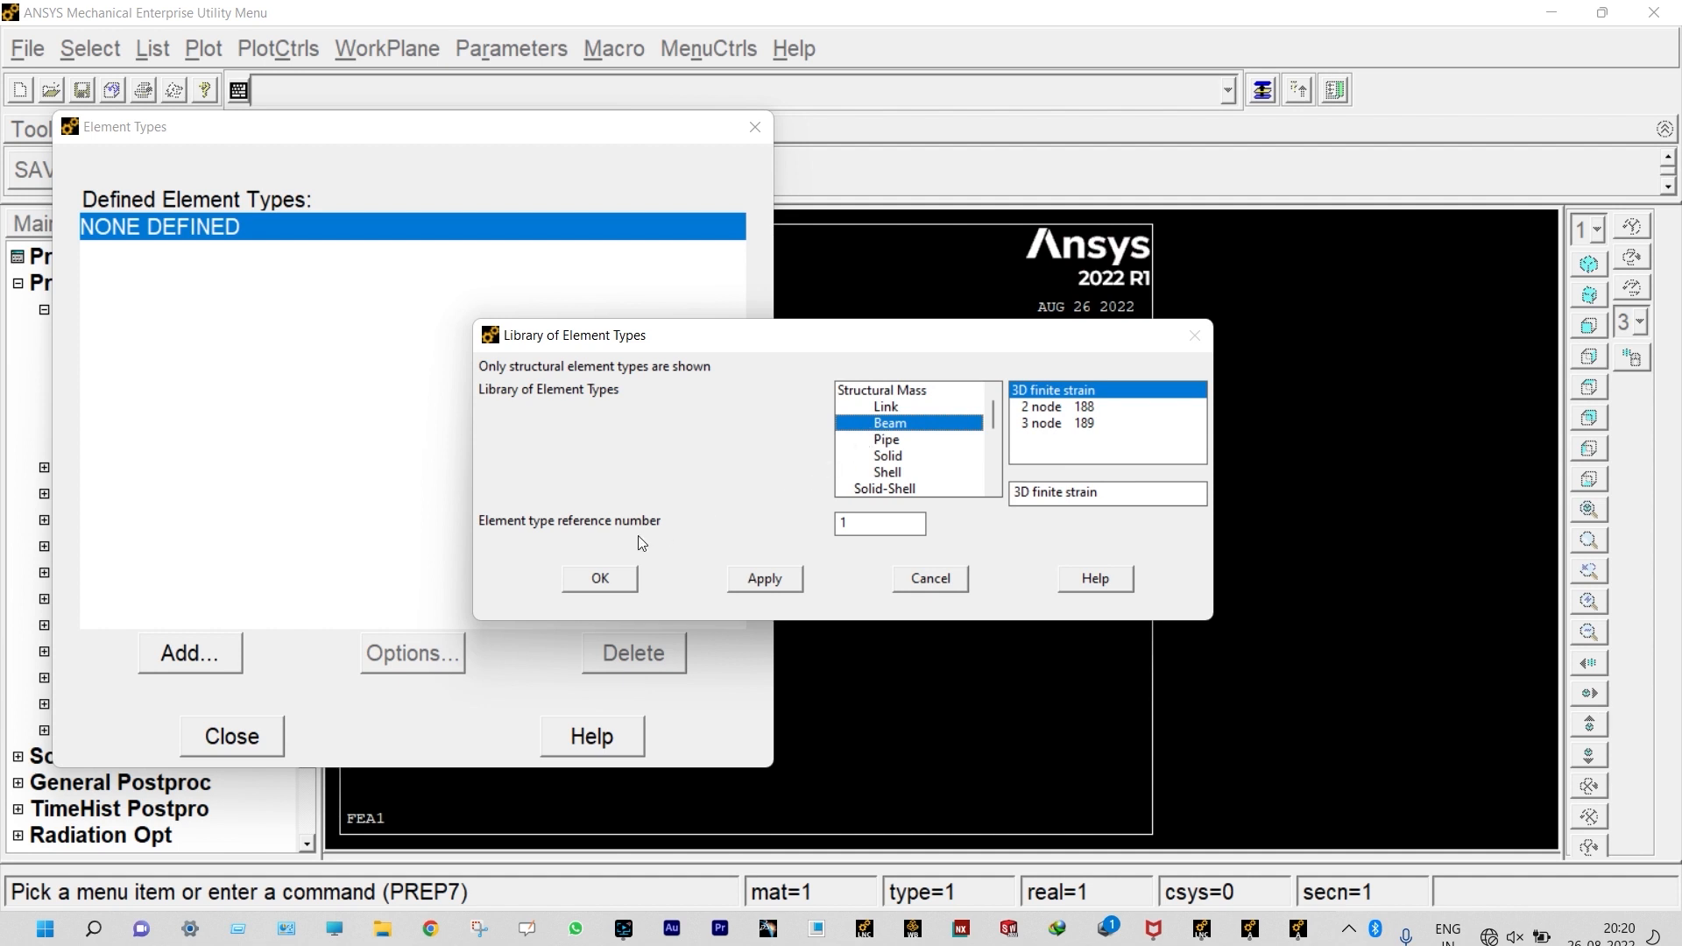
pyautogui.click(627, 584)
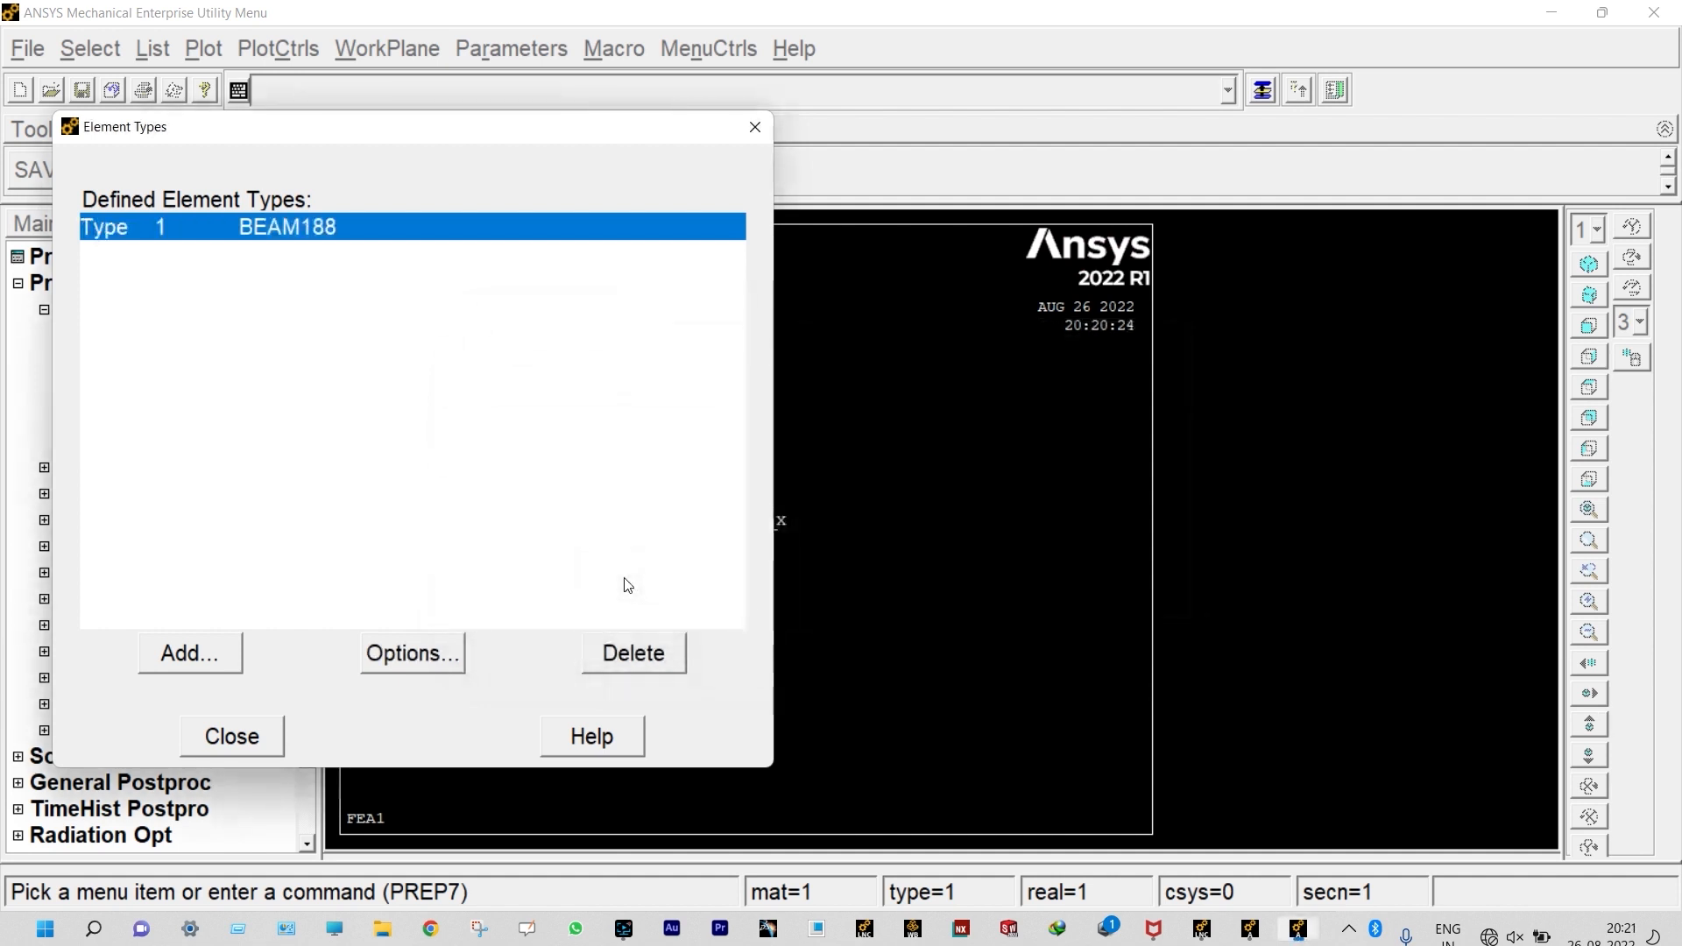
# Step: Set the element behavior (K3) of BEAM188 to Cubic Form. and finish the element type definition
pyautogui.click(435, 654)
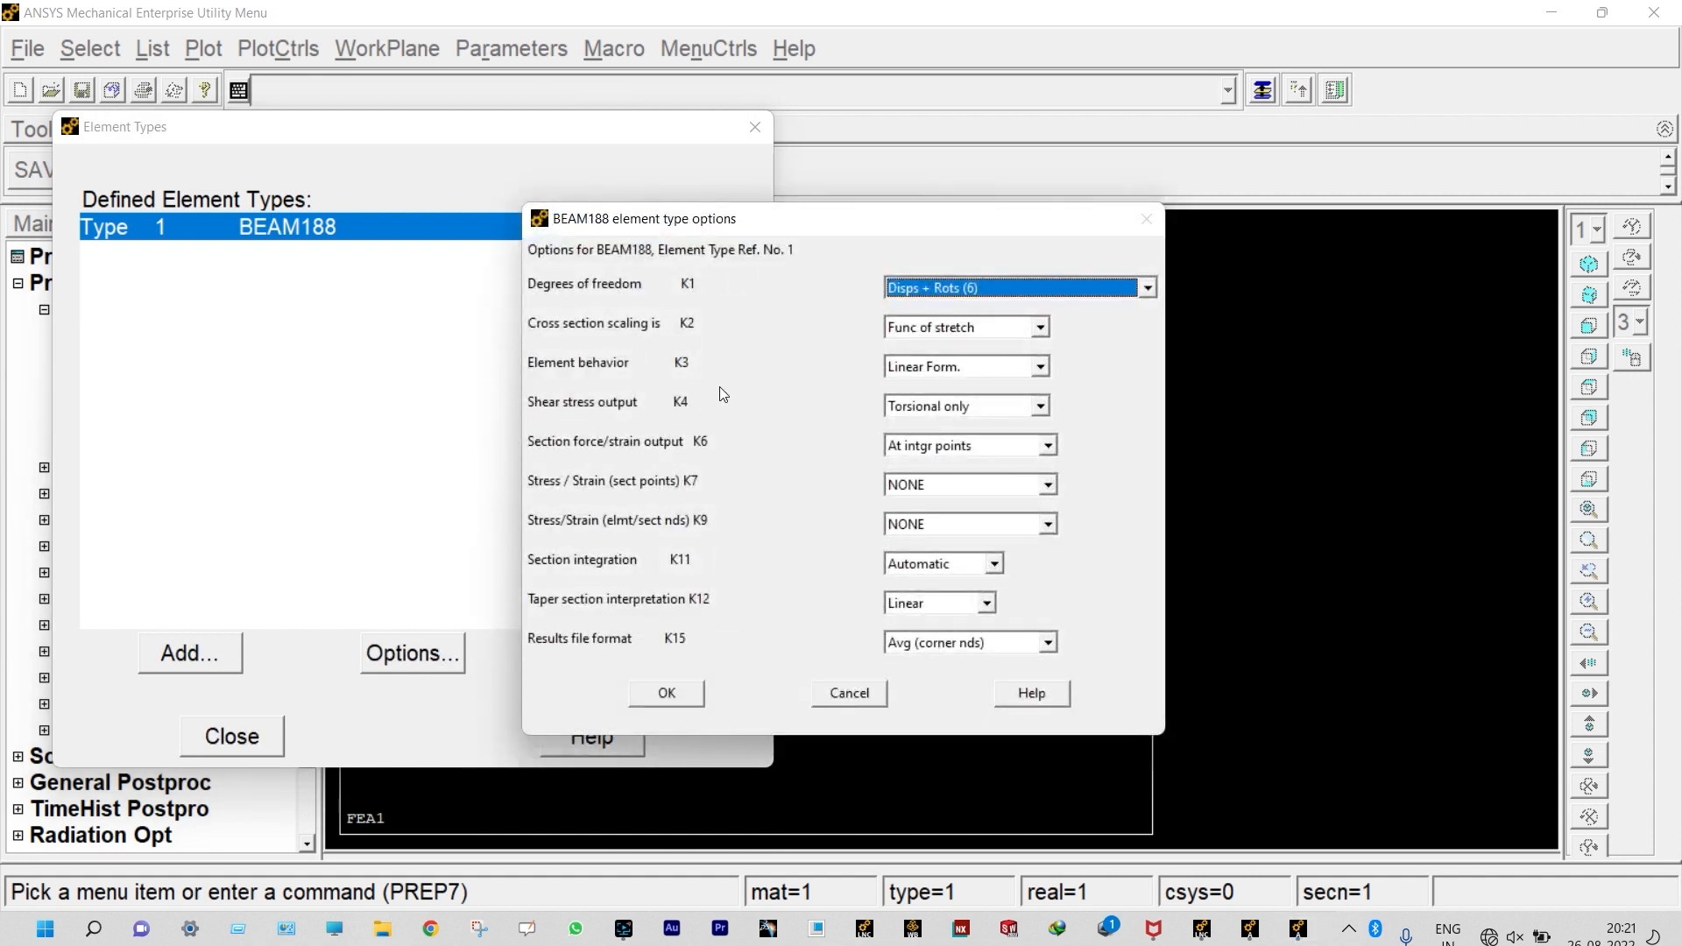
pyautogui.click(1041, 366)
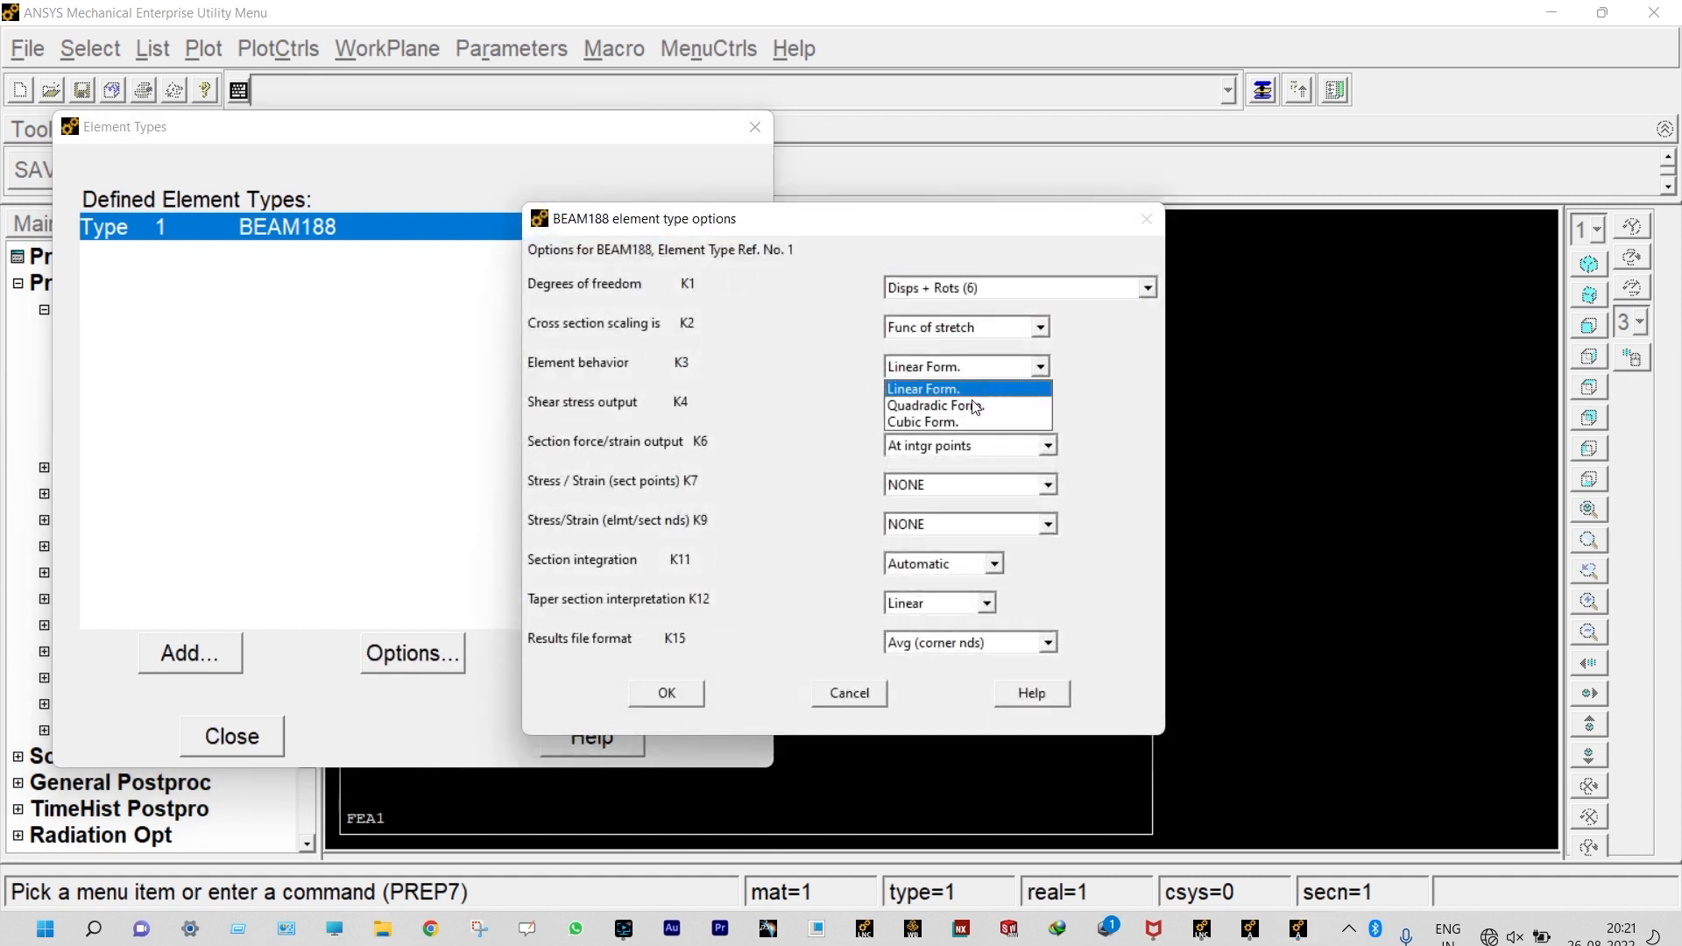
pyautogui.click(954, 421)
pyautogui.click(663, 693)
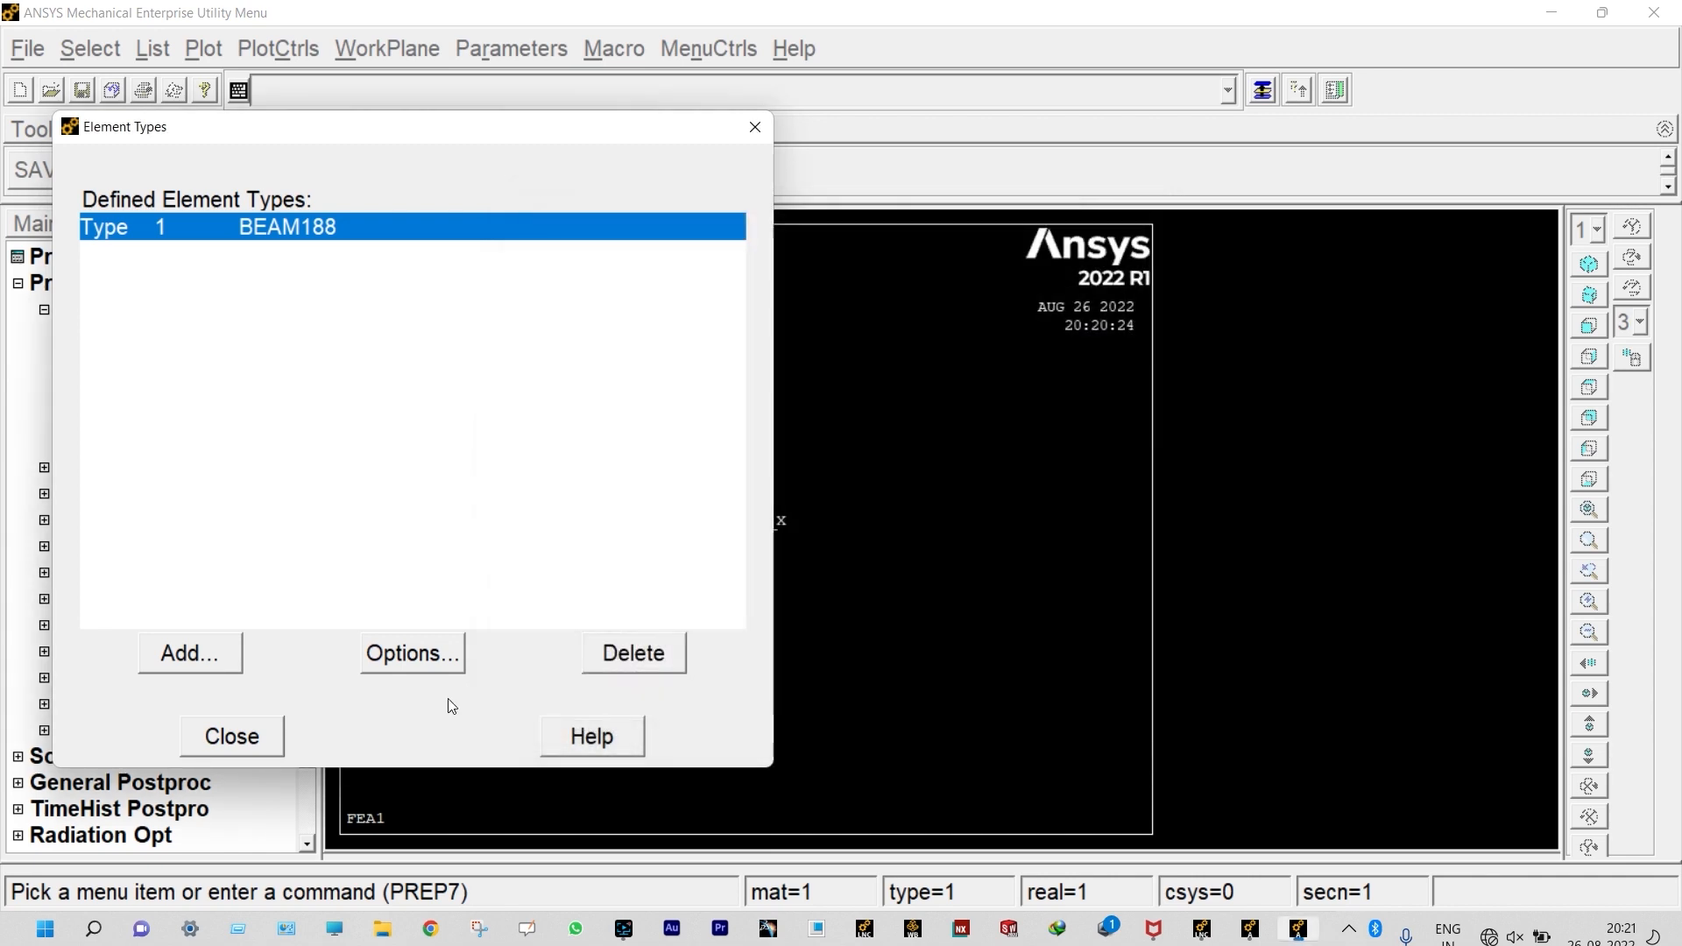
pyautogui.click(267, 731)
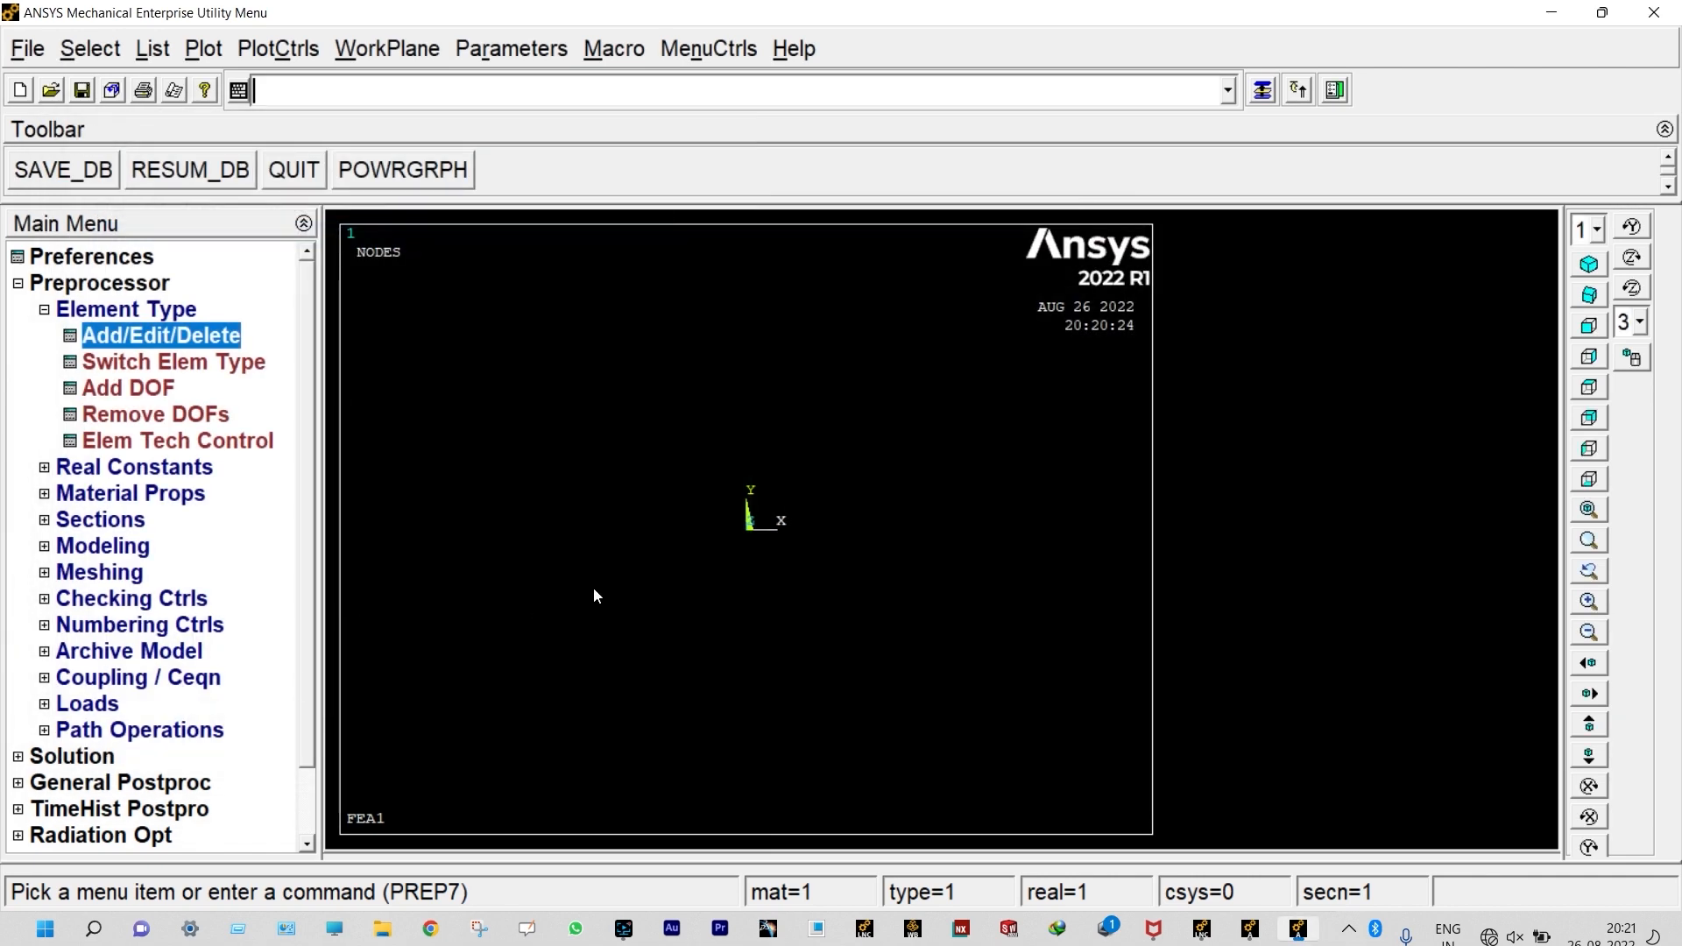
# Step: Define a structural linear elastic isotropic material for model 1 with EX 2E11 and PRXY 0.3
pyautogui.click(186, 496)
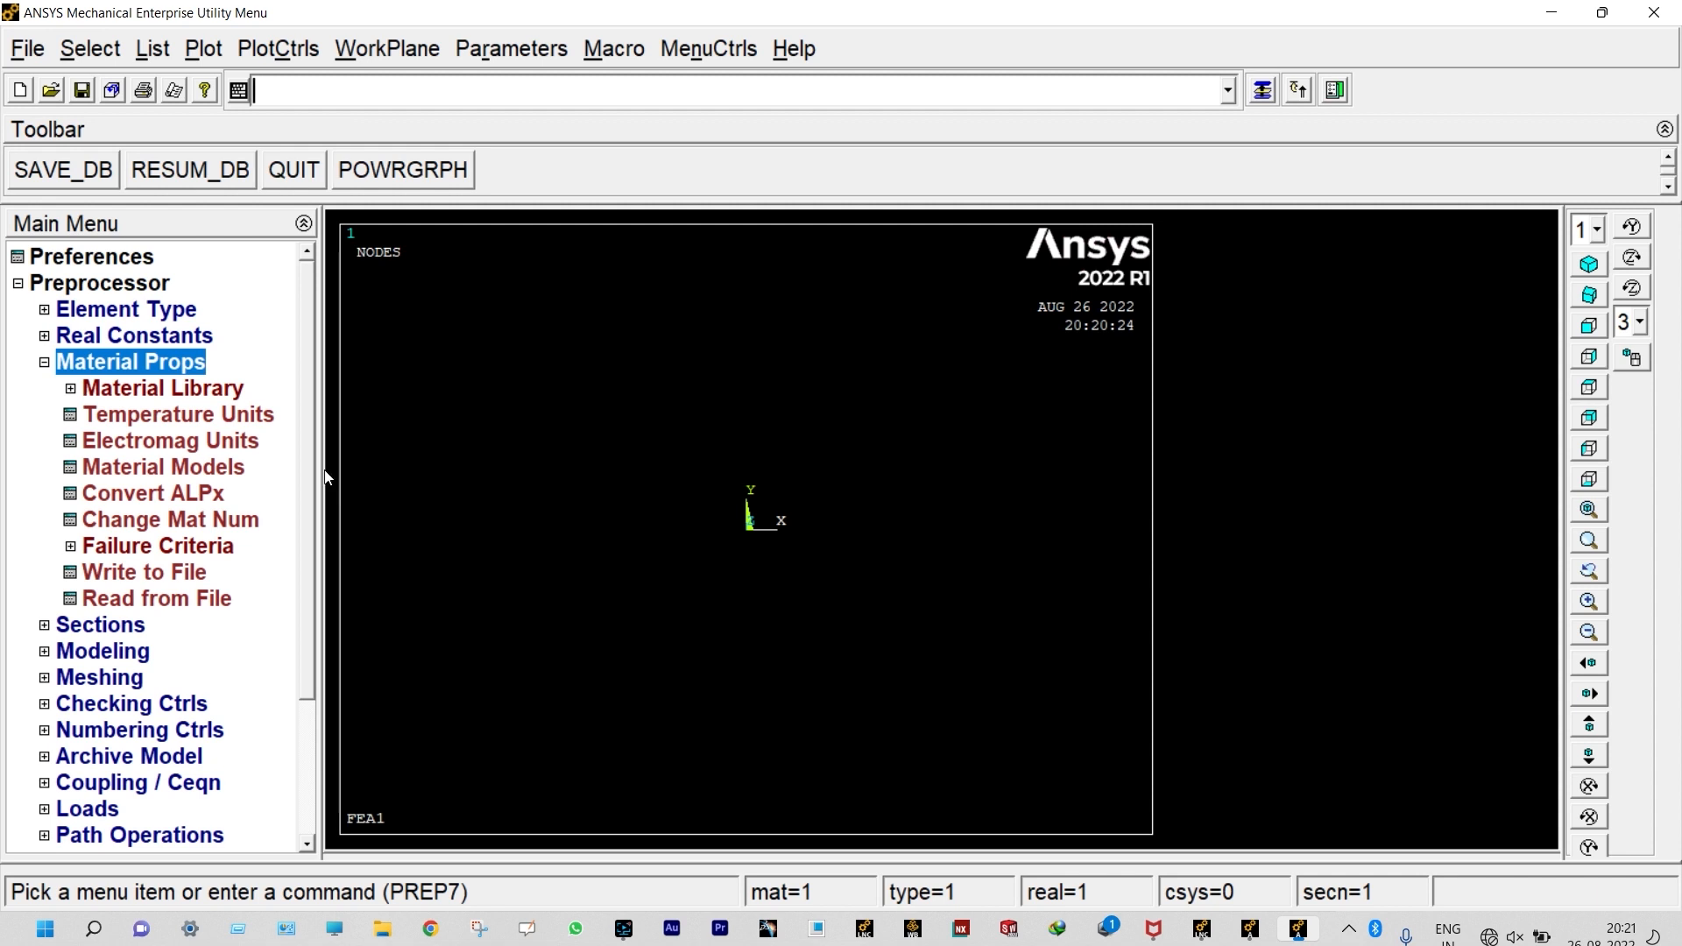
pyautogui.click(191, 473)
pyautogui.doubleClick(907, 456)
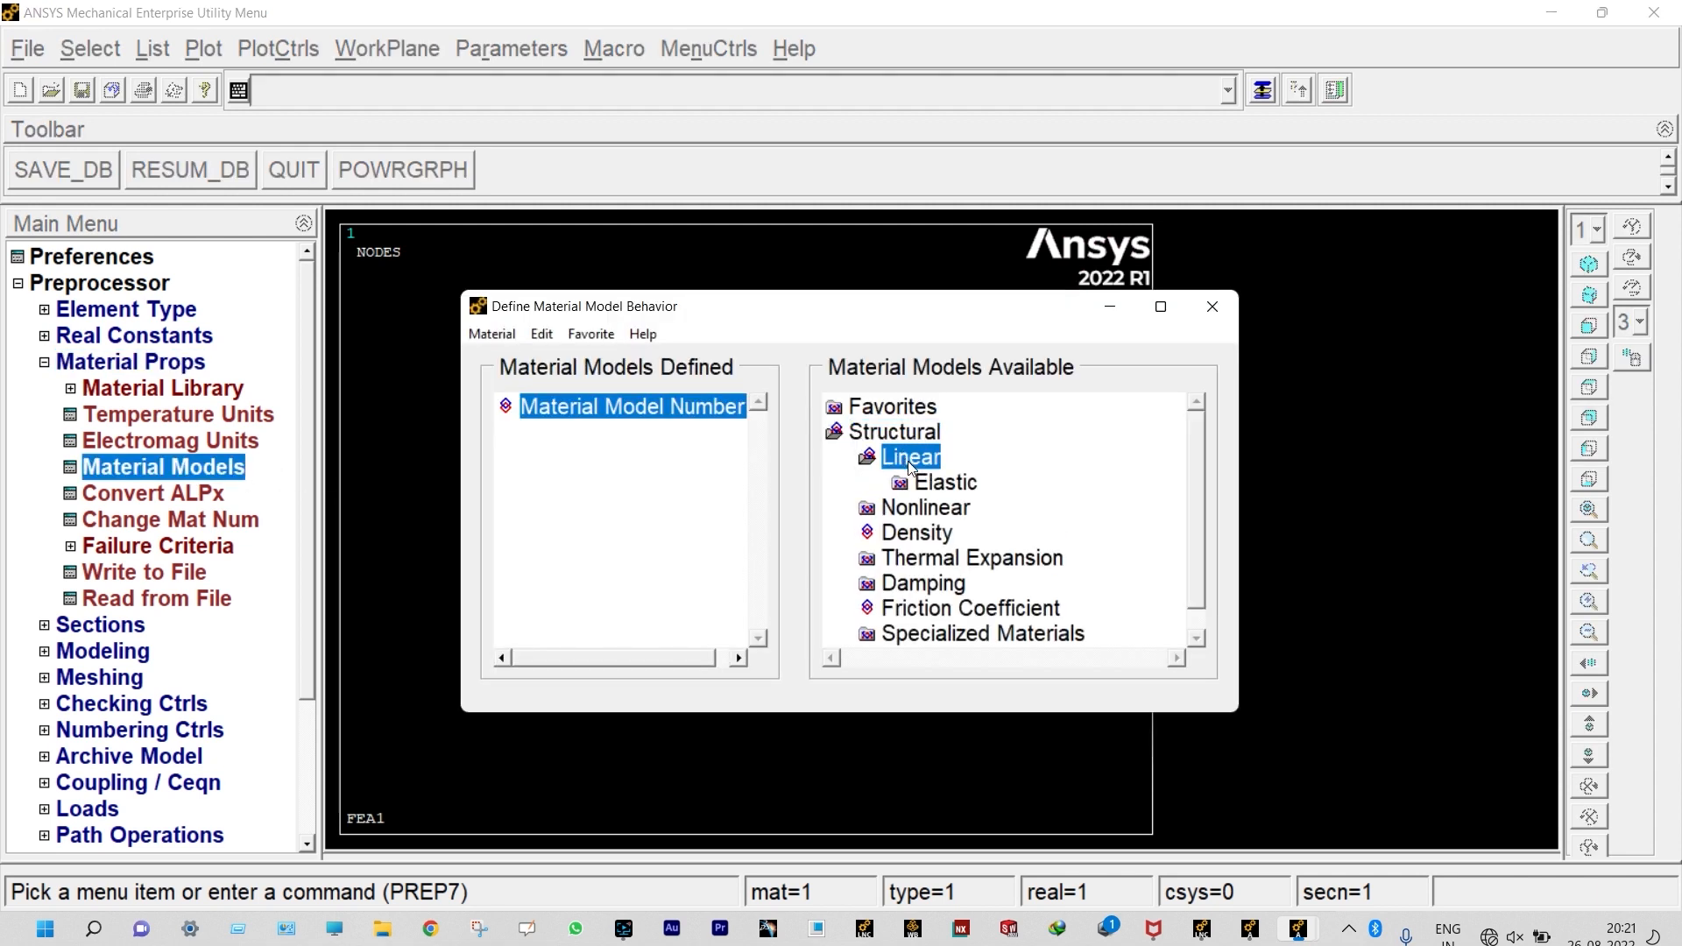
pyautogui.doubleClick(929, 485)
pyautogui.doubleClick(973, 505)
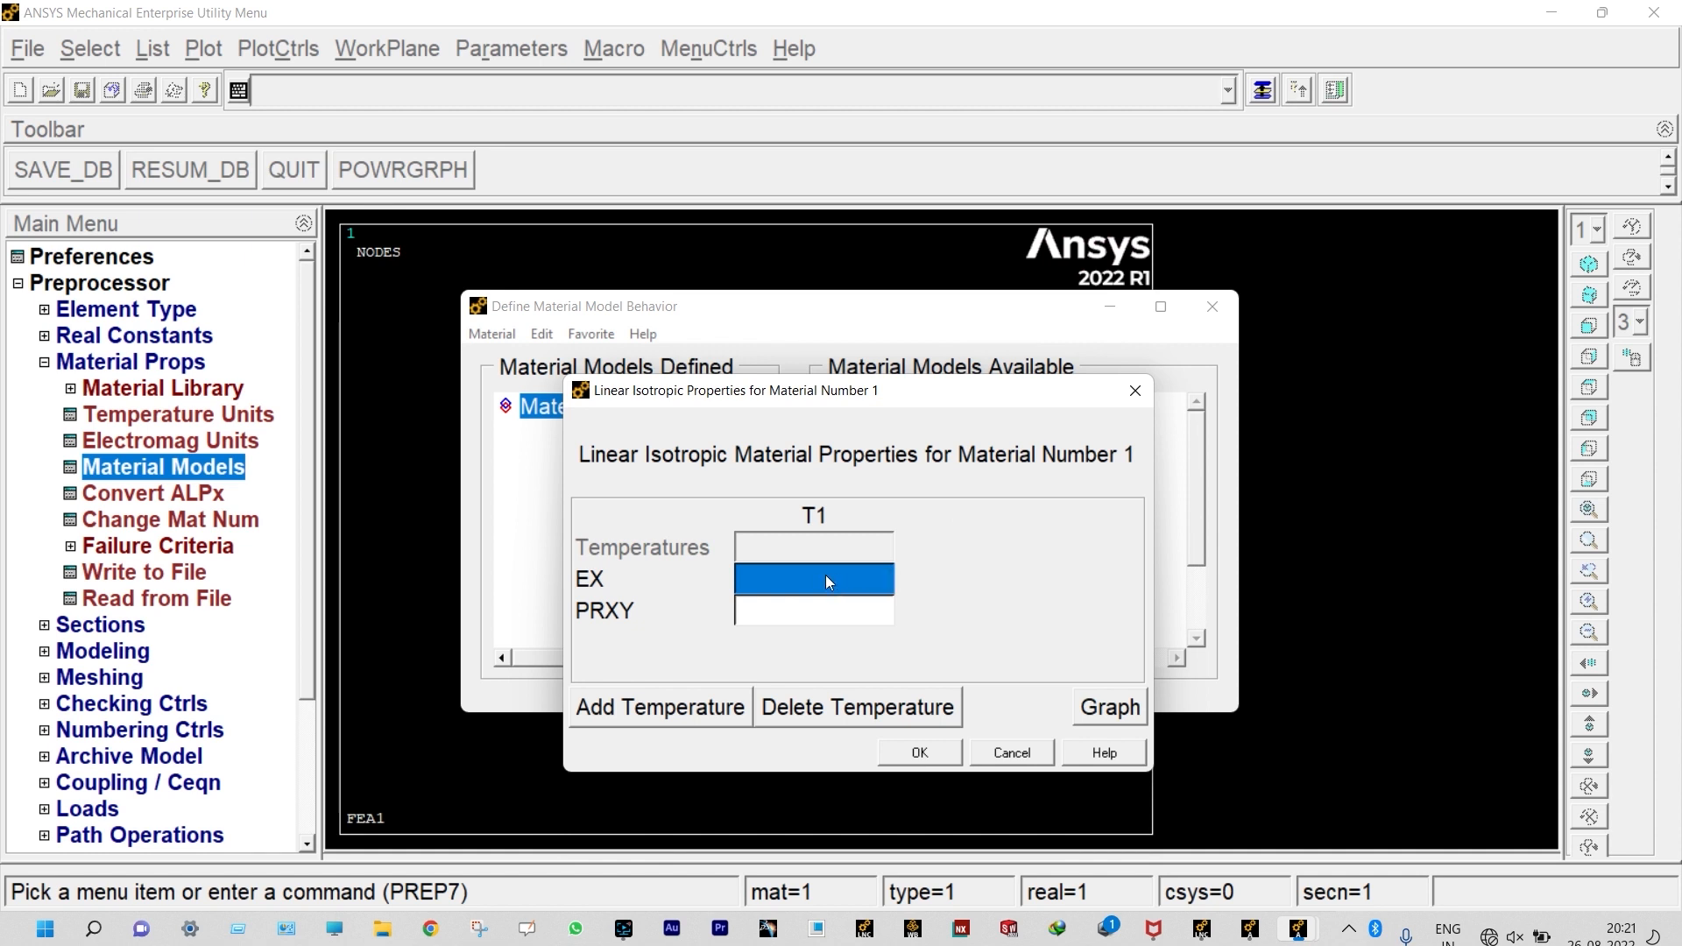
pyautogui.write('2')
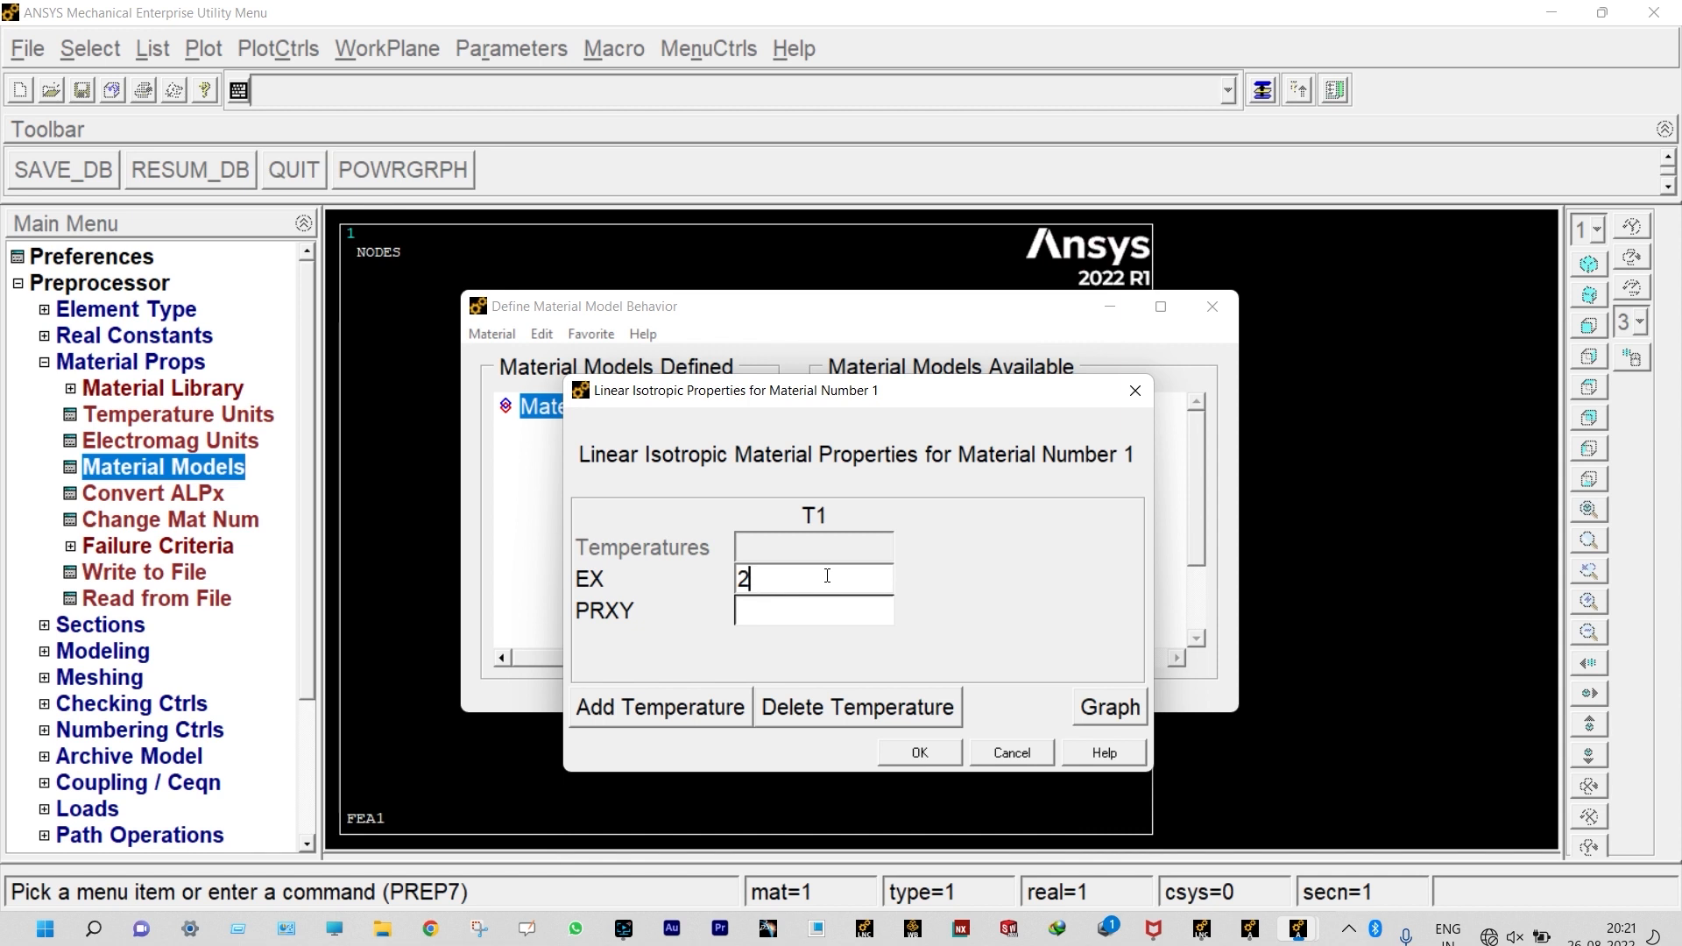
pyautogui.write('E11')
pyautogui.click(818, 612)
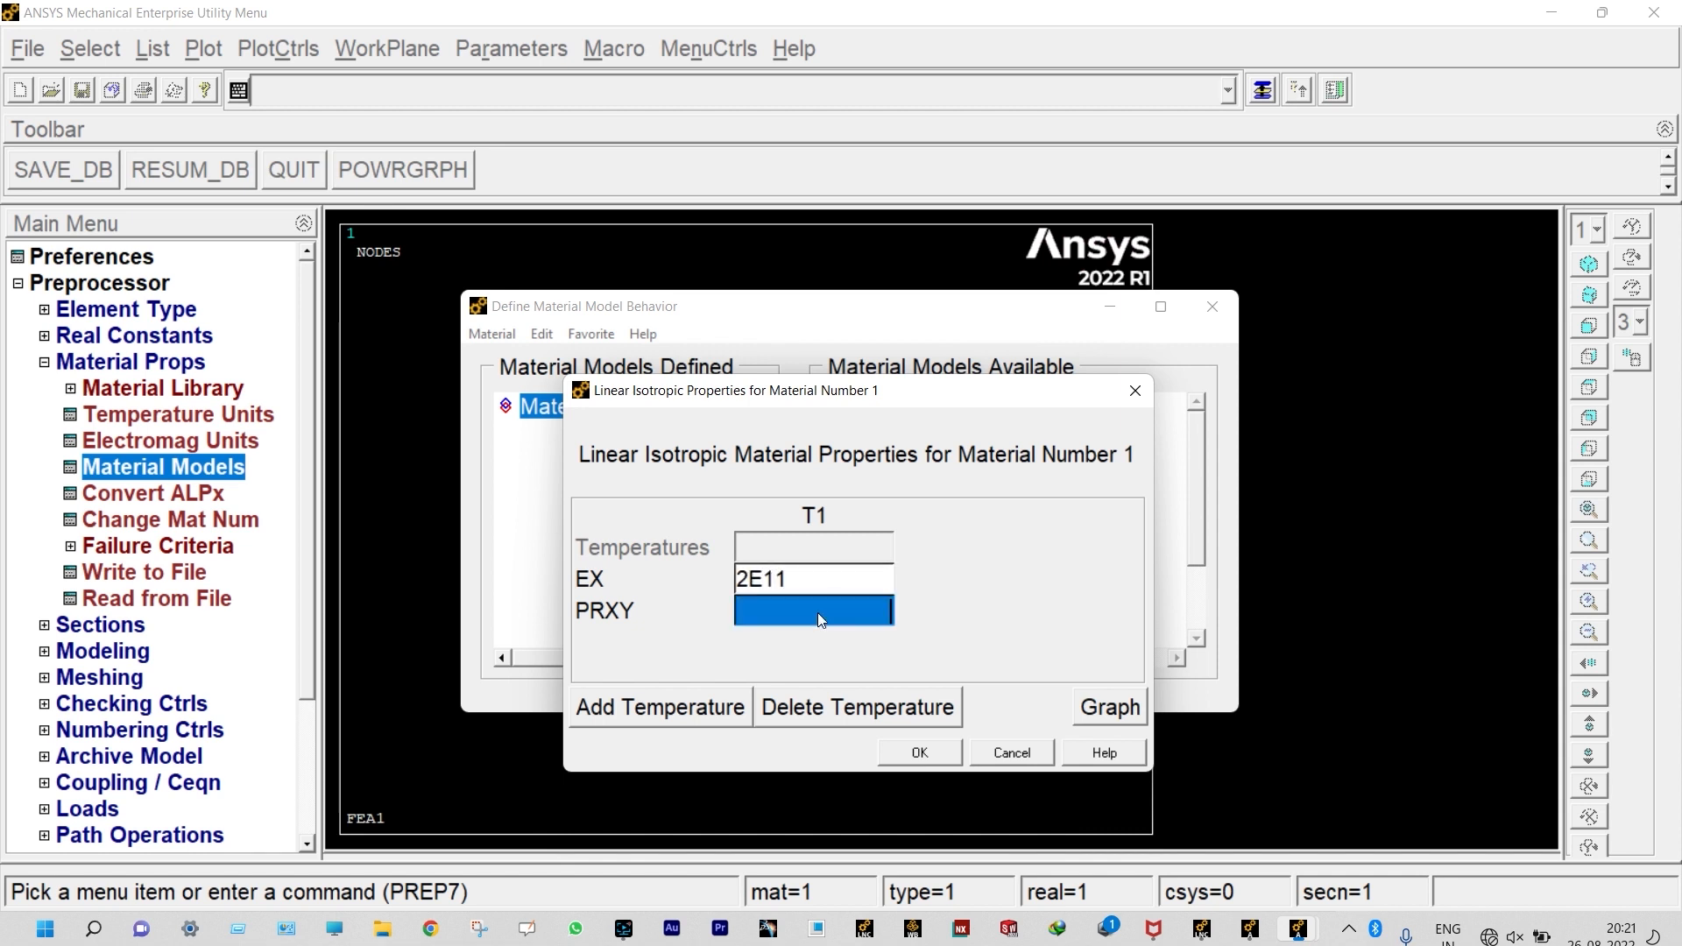
pyautogui.write('0.3')
pyautogui.click(932, 753)
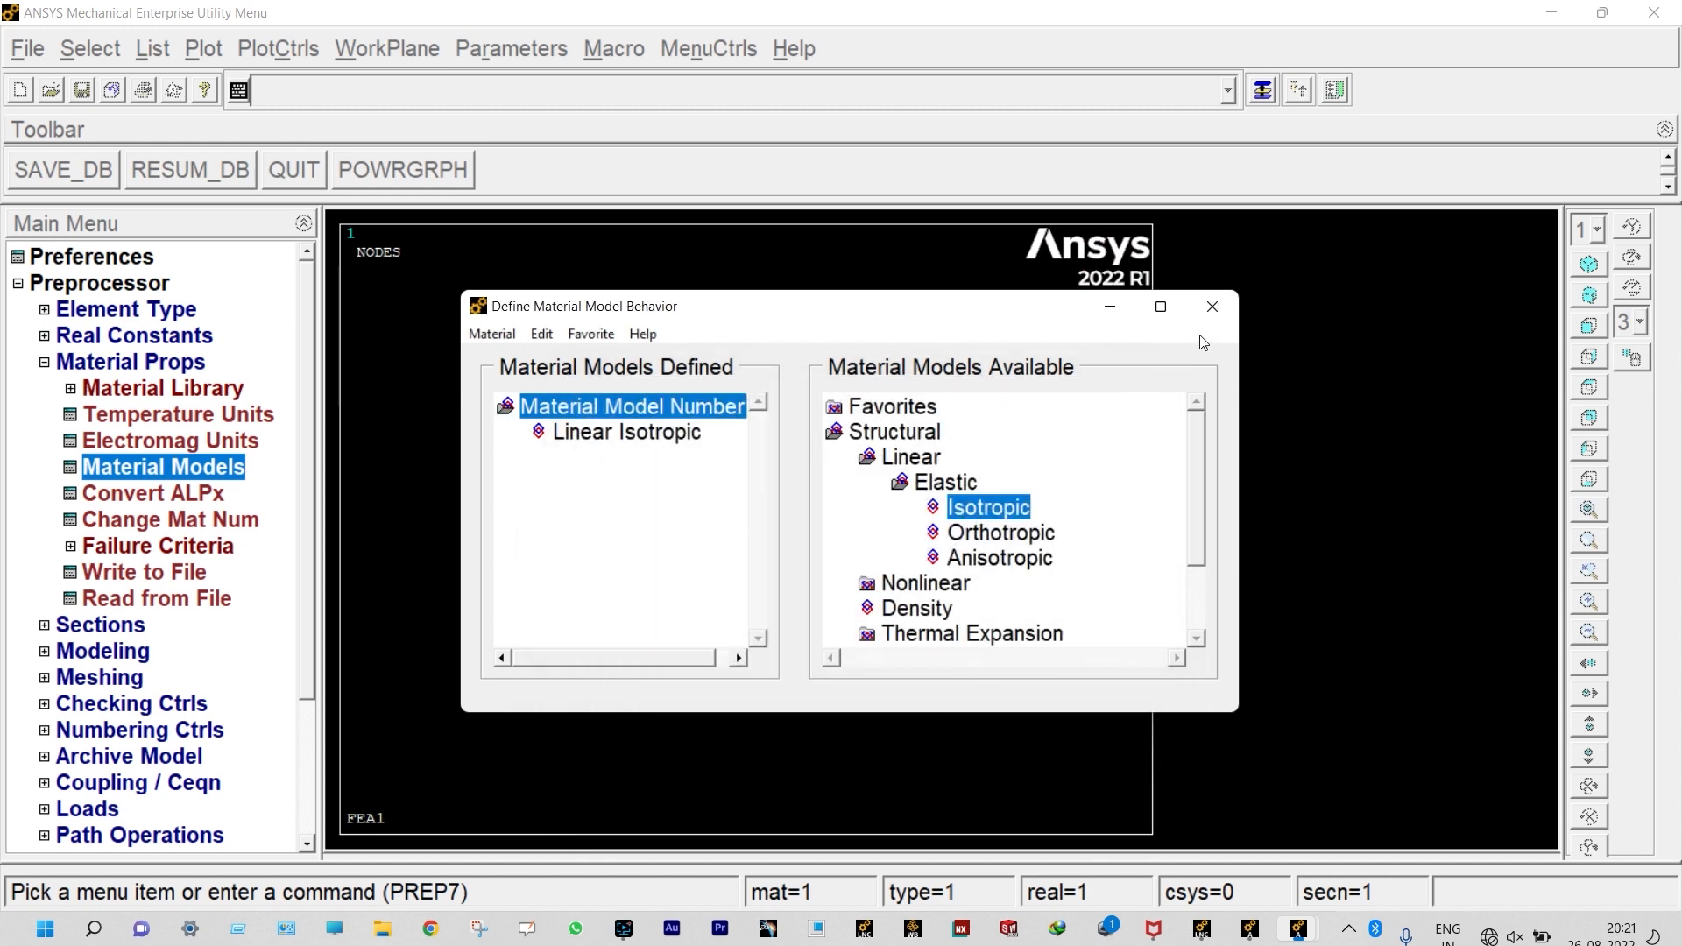
pyautogui.click(1212, 306)
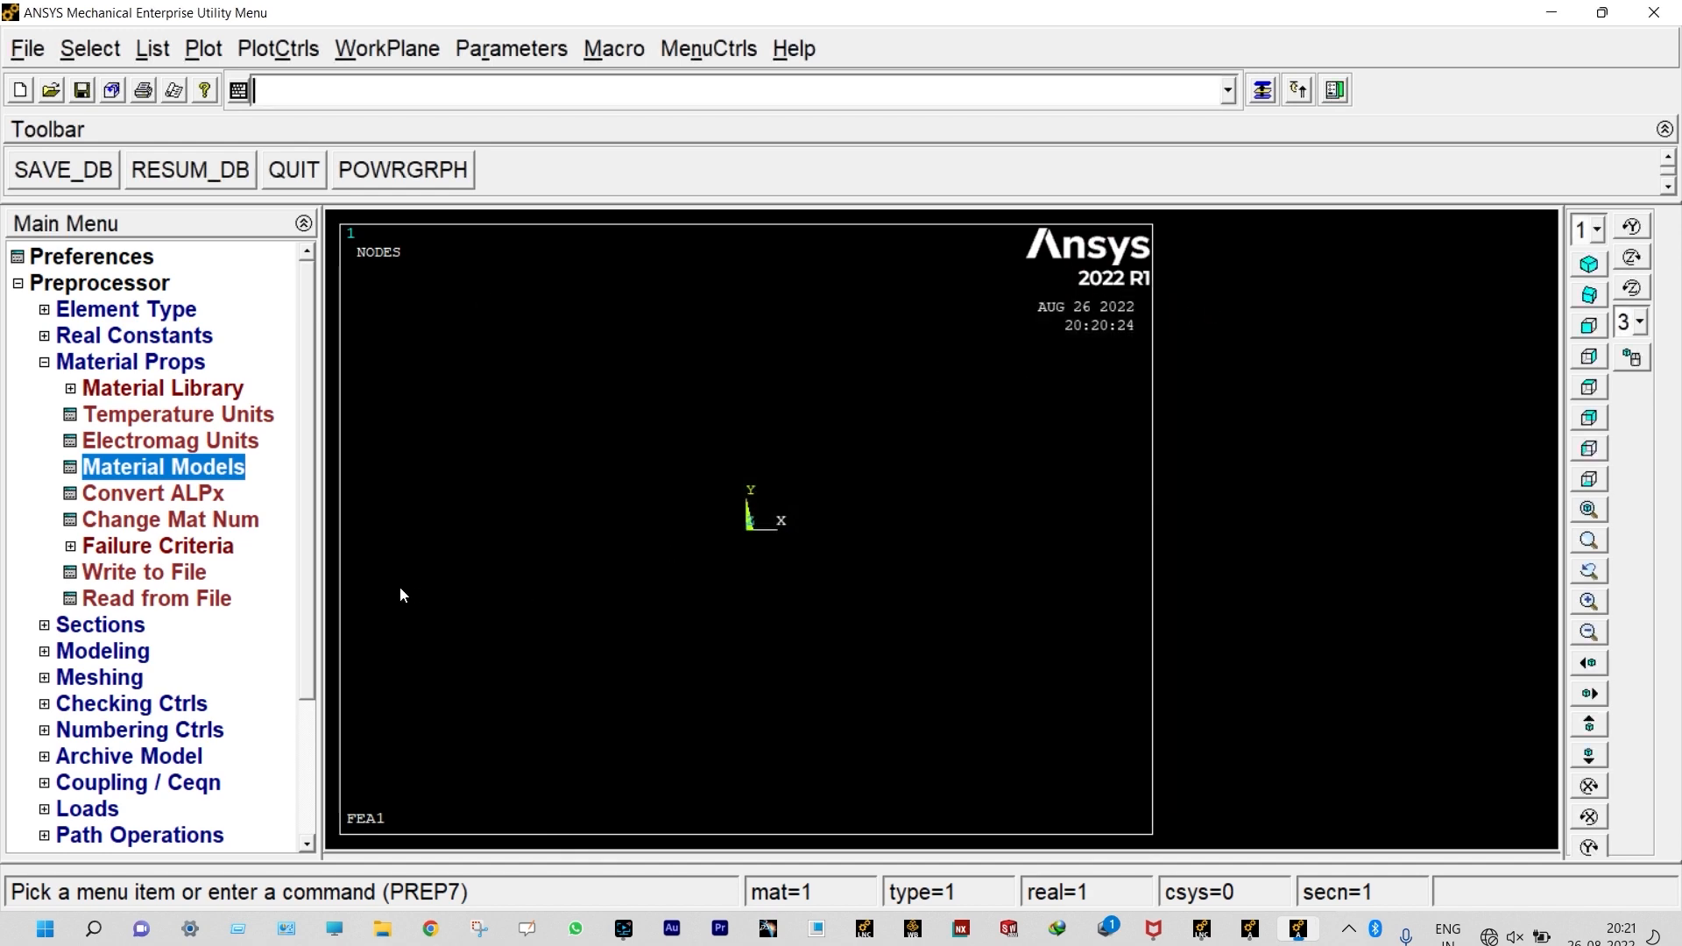
# Step: Define a solid rectangular common beam section with ID 1 by entering its B and H dimensions
pyautogui.click(58, 366)
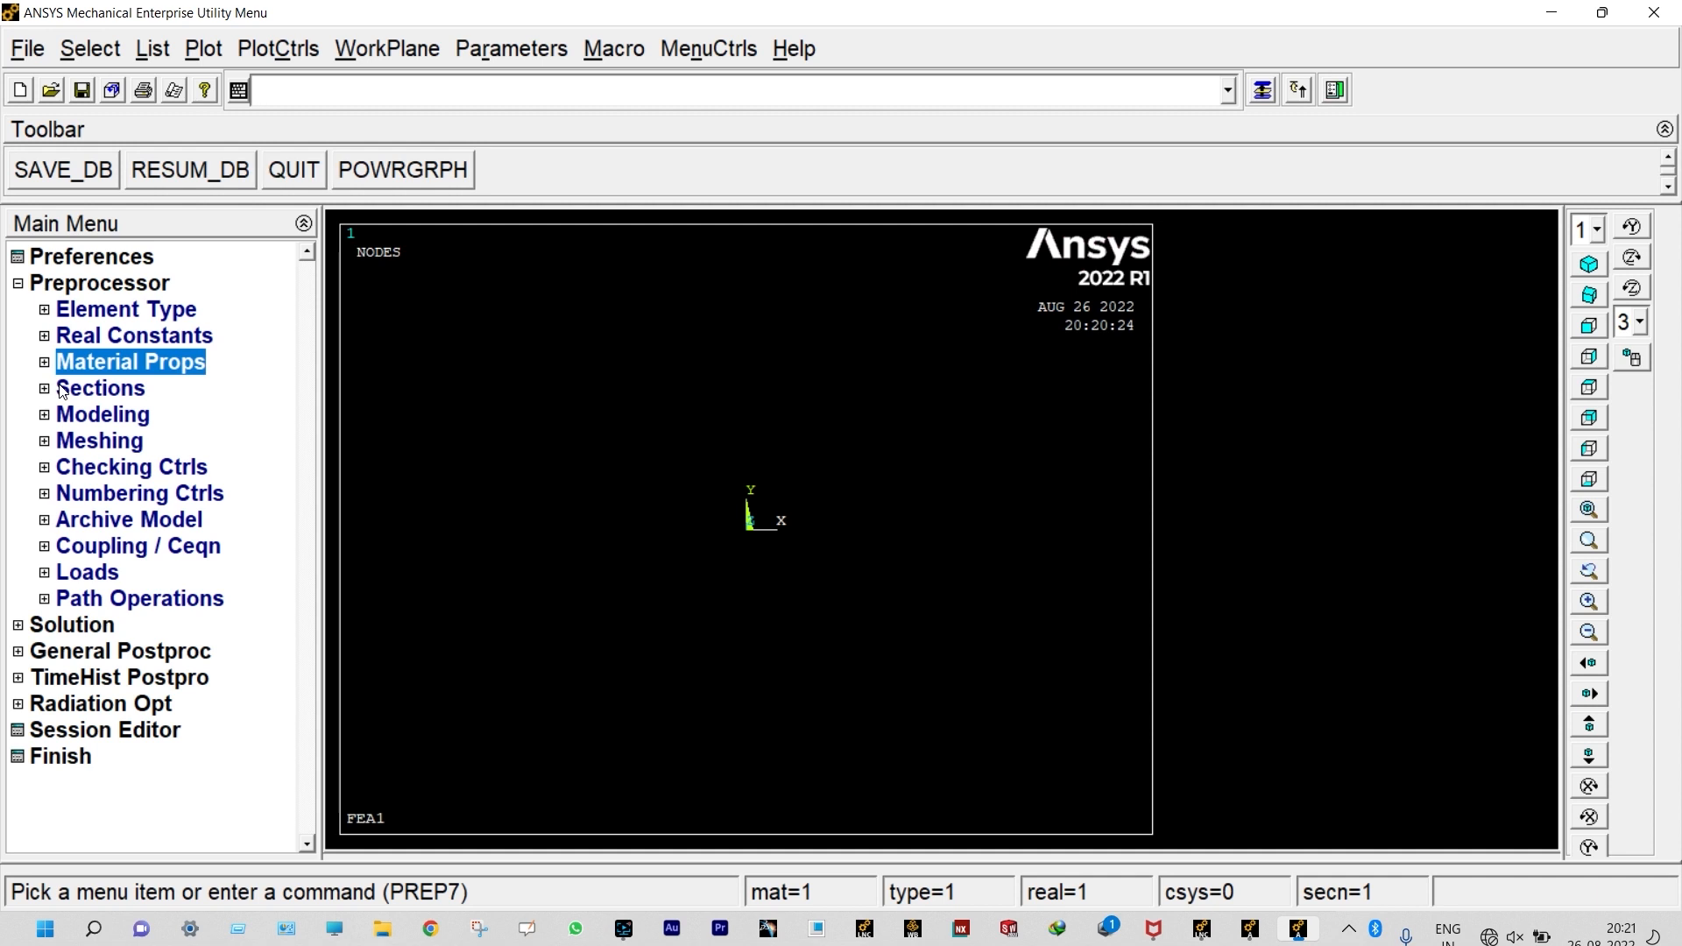
pyautogui.click(62, 390)
pyautogui.click(123, 465)
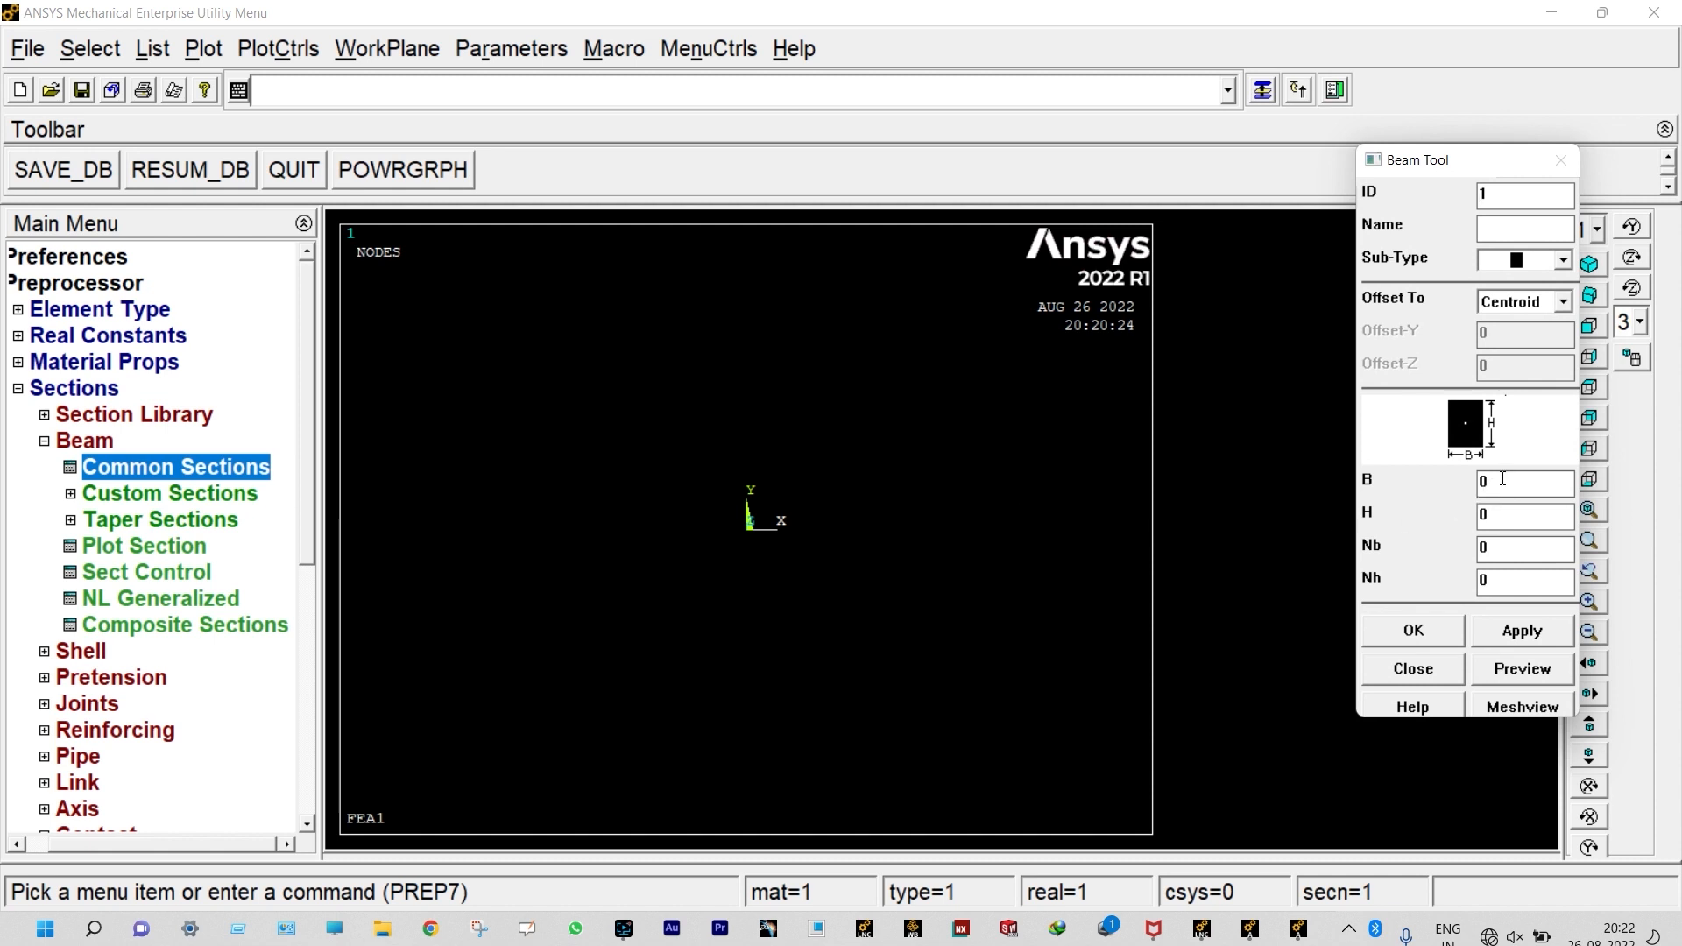
pyautogui.write('0')
pyautogui.write('0.01')
pyautogui.press('Return')
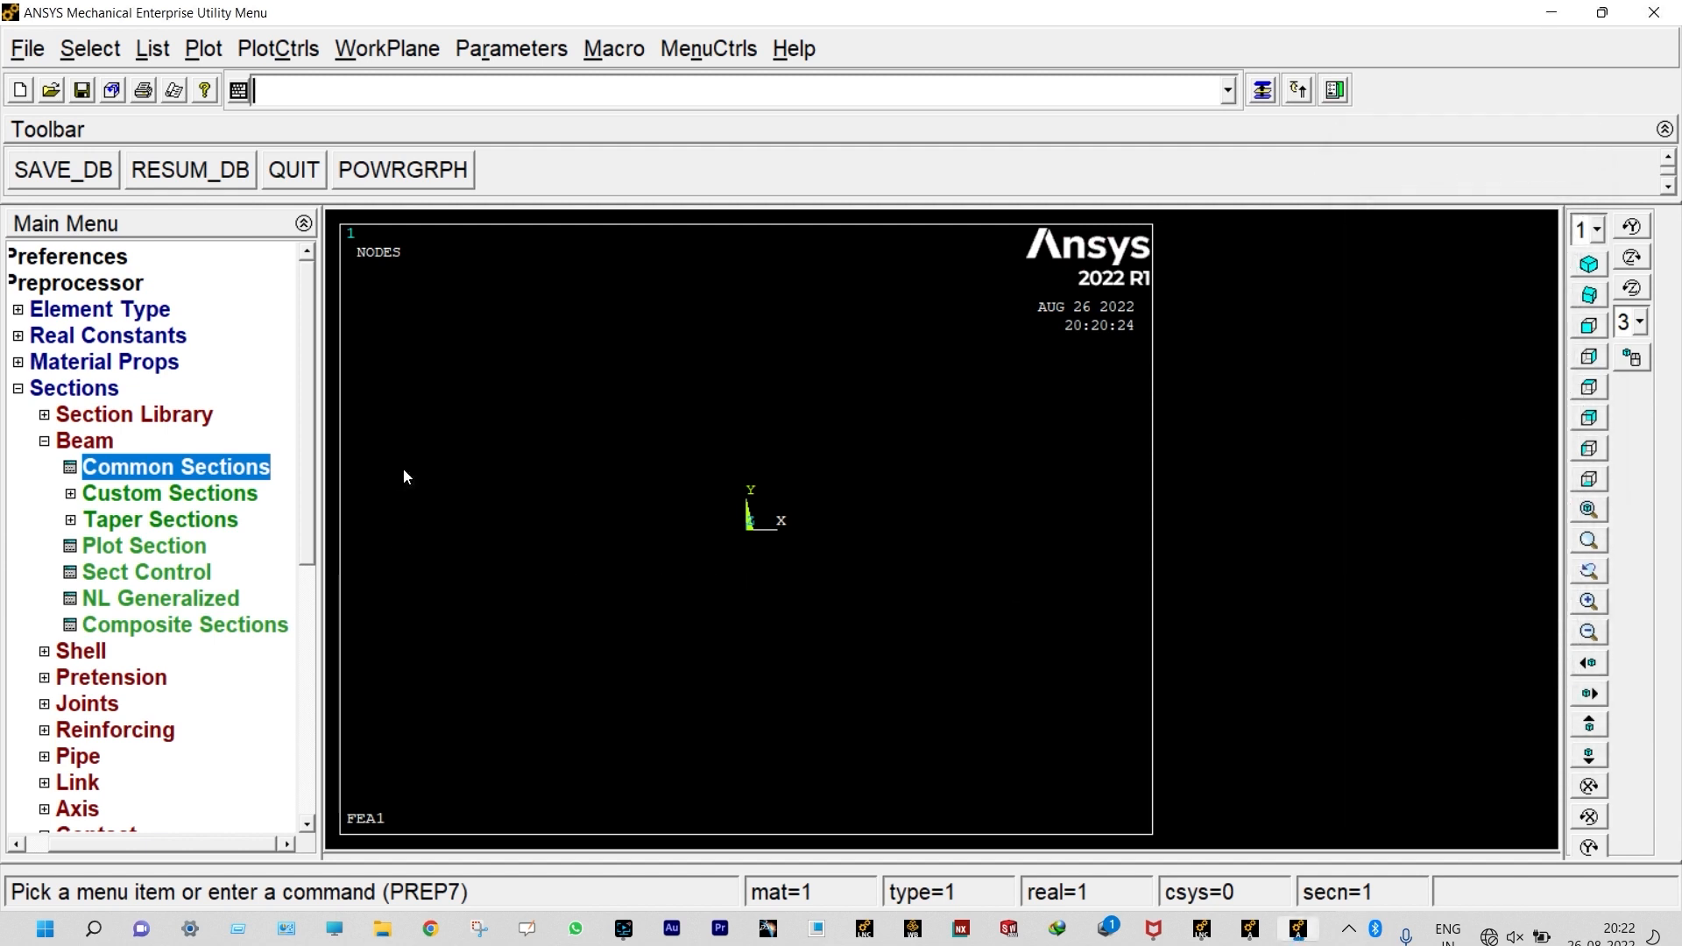
# Step: Create keypoints in the active coordinate system at the origin and at X = 1
pyautogui.click(17, 390)
pyautogui.click(51, 417)
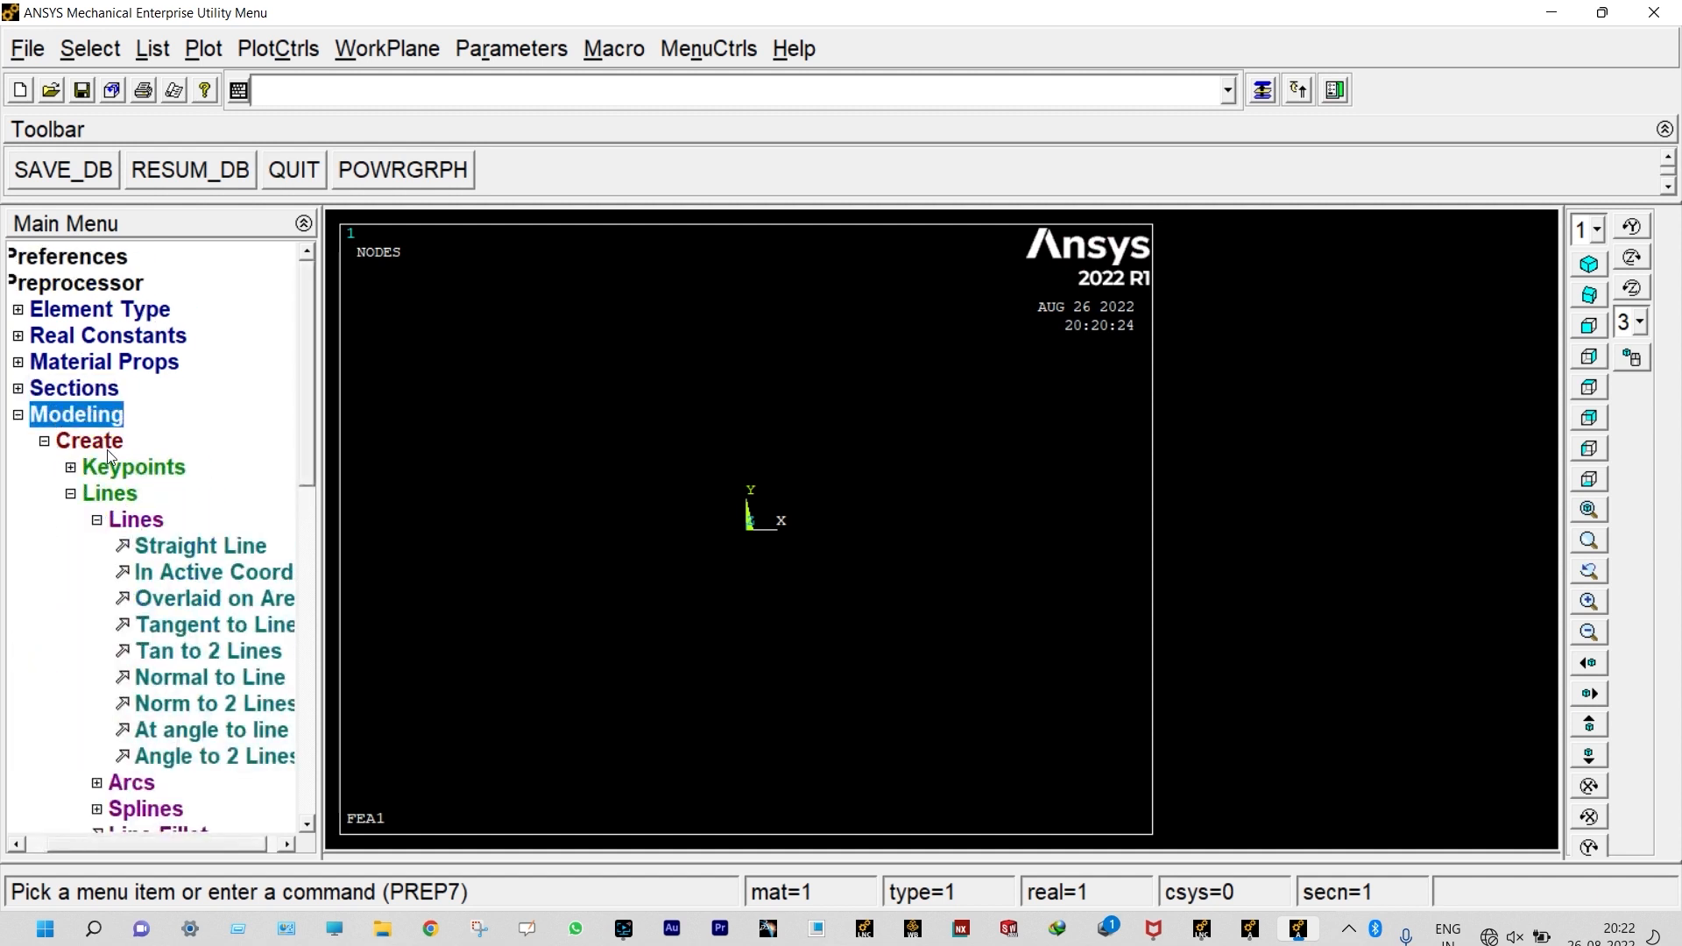
pyautogui.click(73, 469)
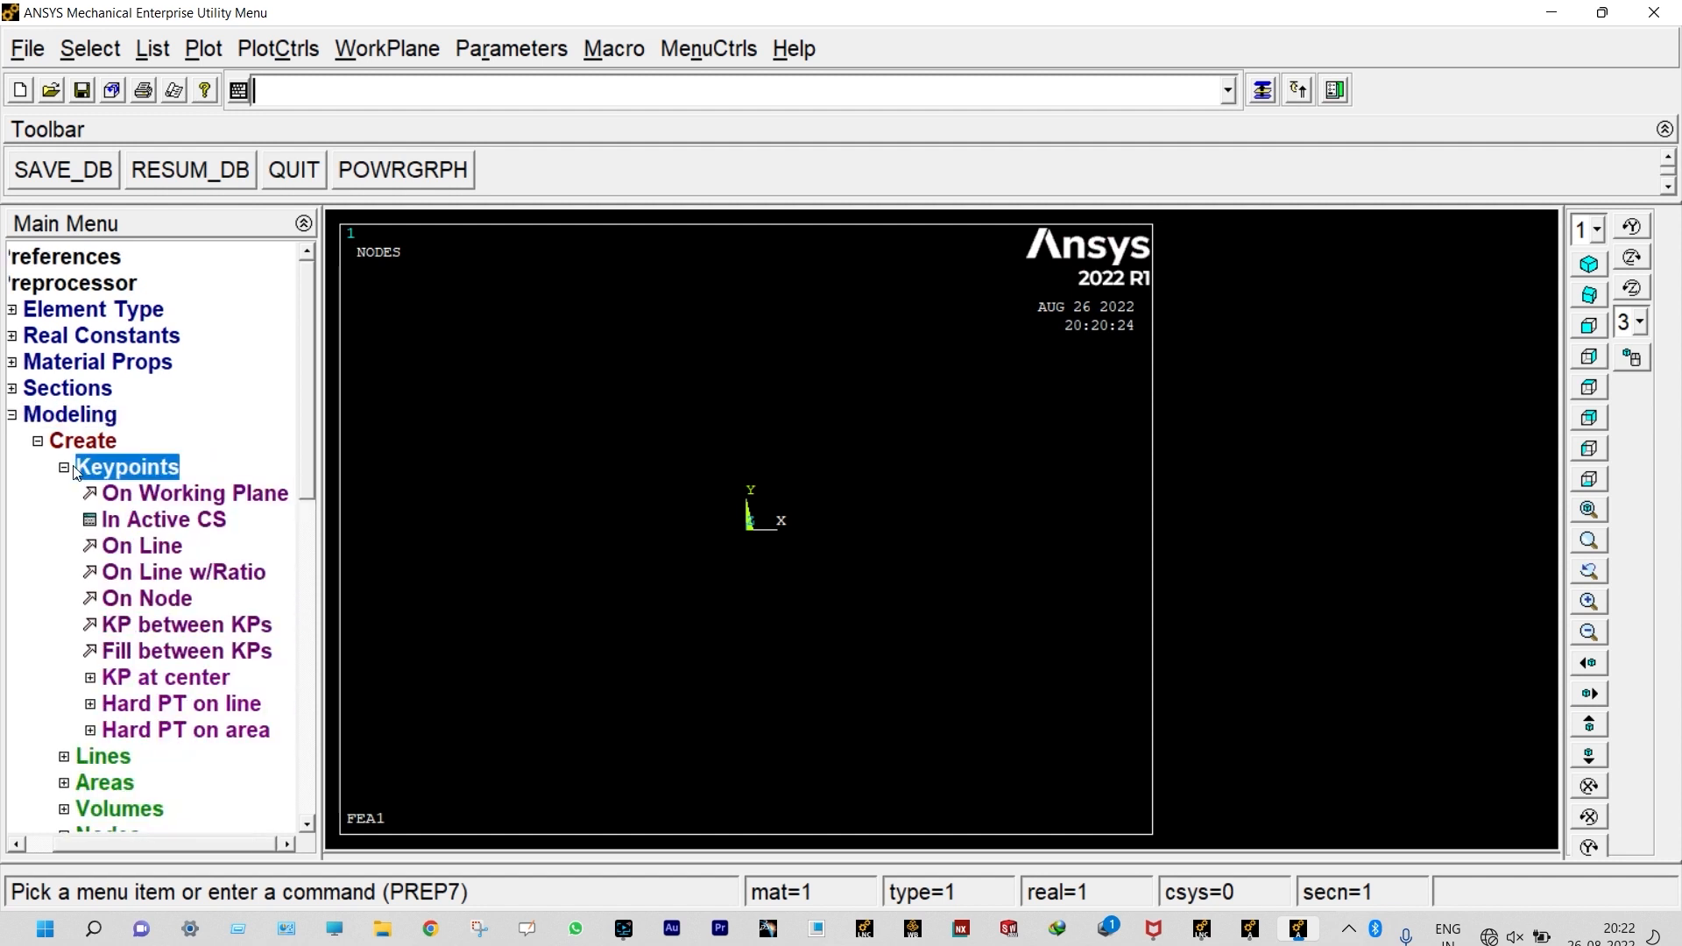
pyautogui.click(136, 524)
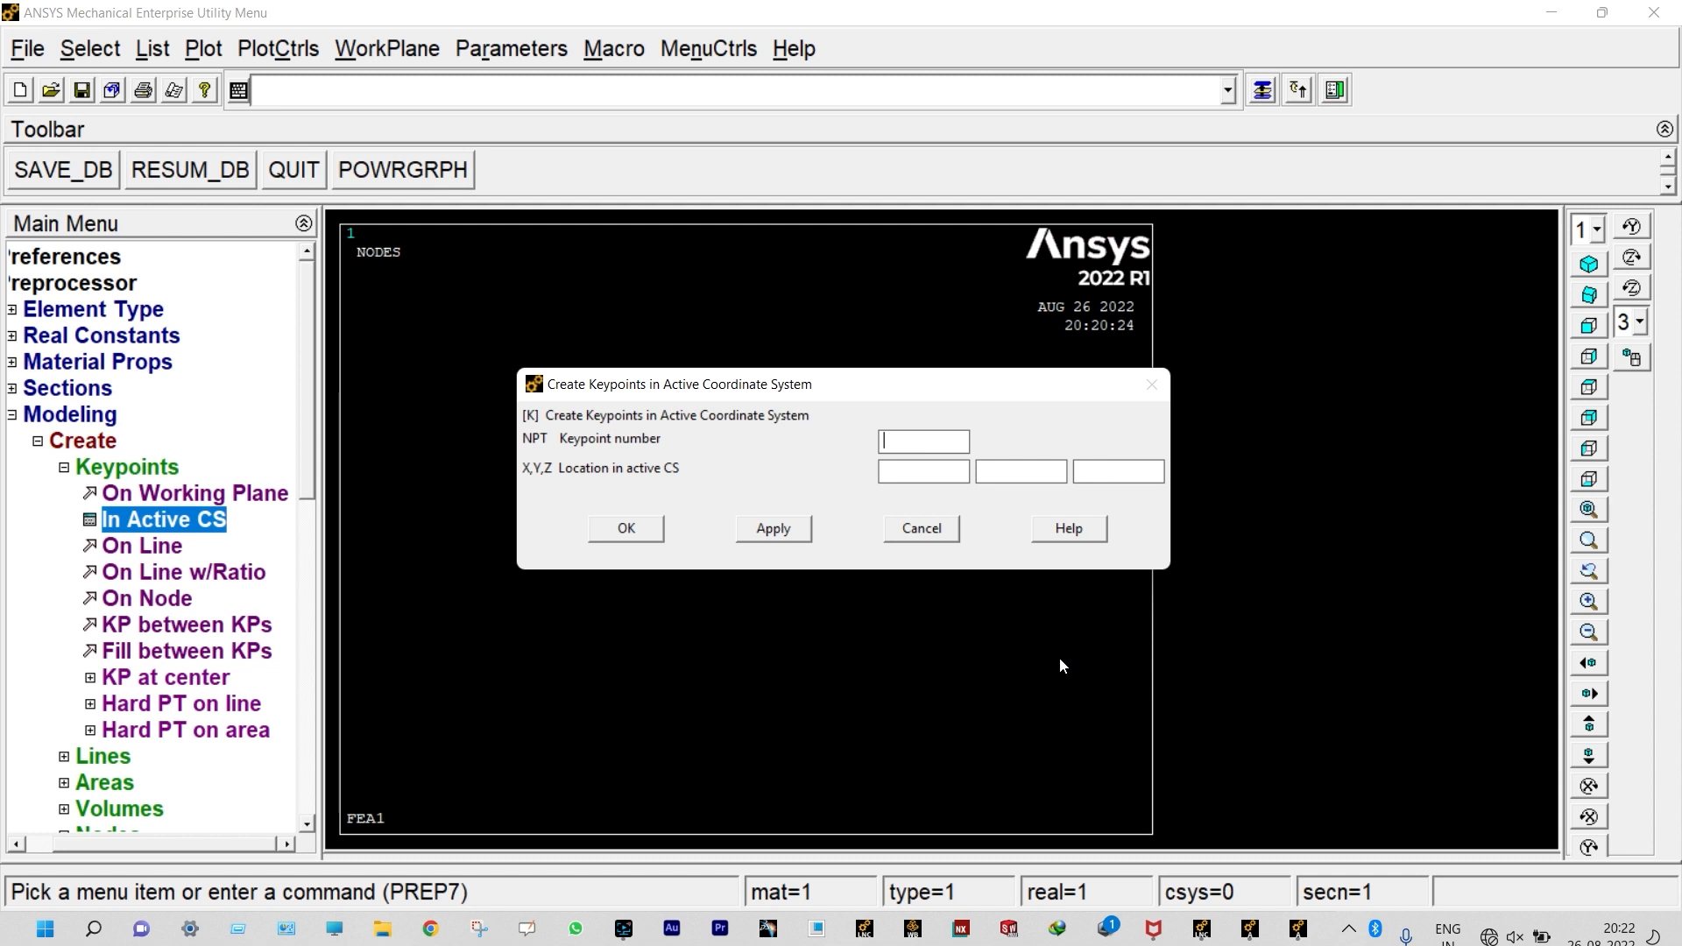
pyautogui.click(906, 534)
pyautogui.click(793, 532)
pyautogui.write('1')
pyautogui.click(795, 530)
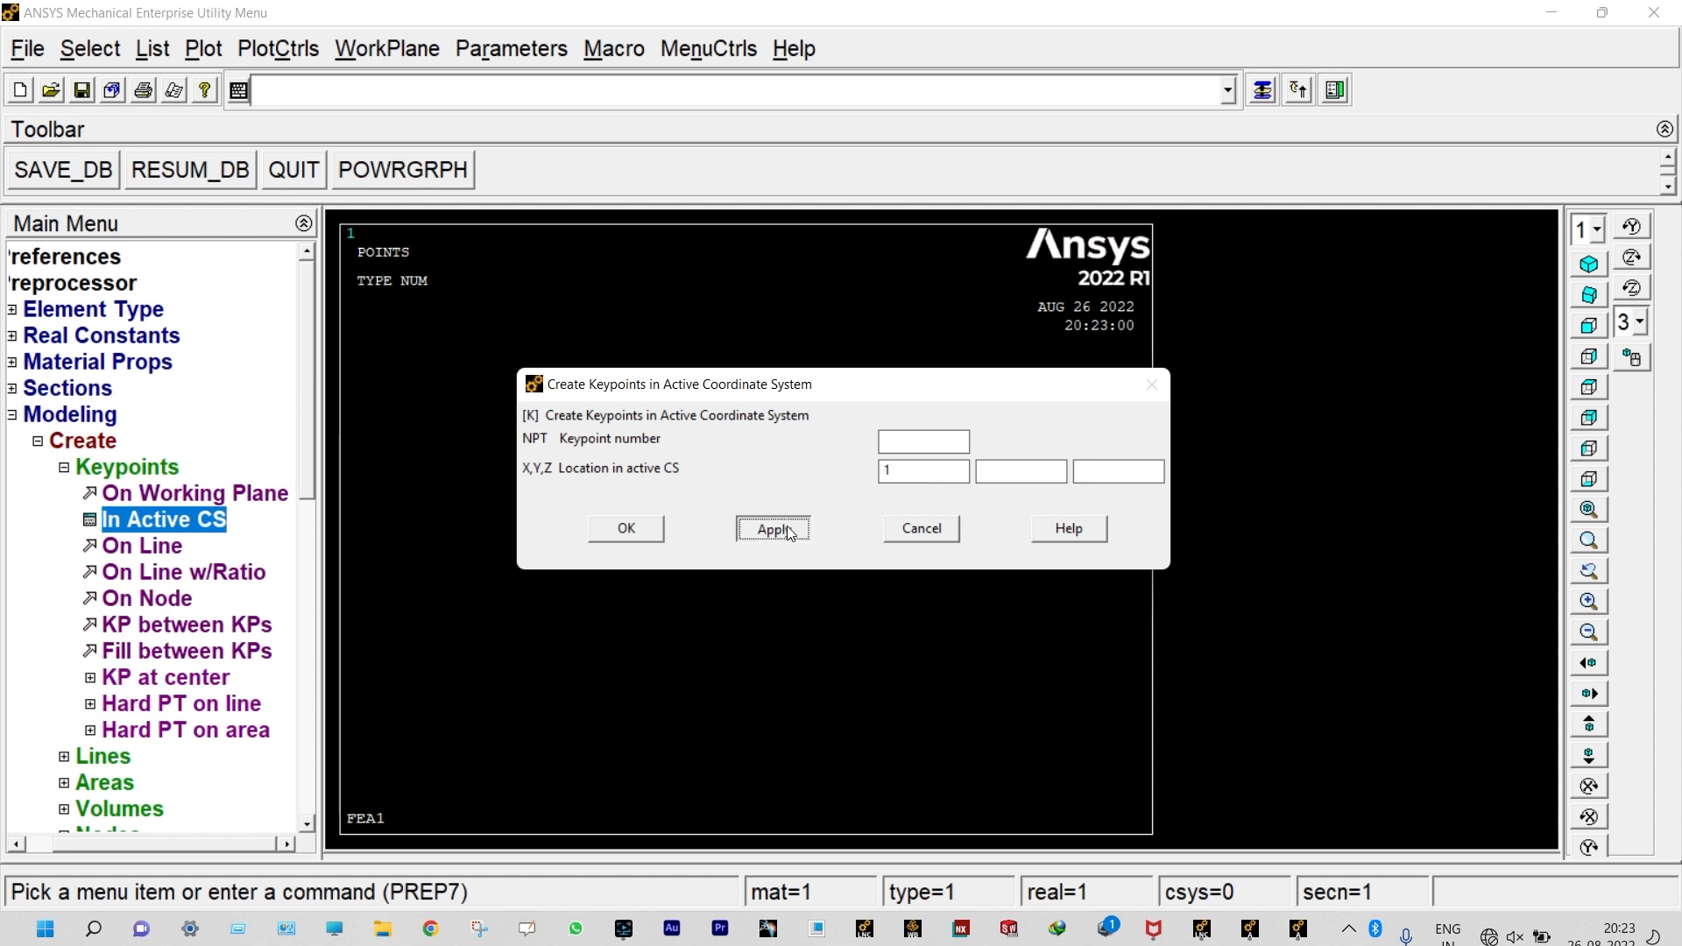
# Step: Create two more keypoints on the X axis at X = 1.5 and X = 2.5
pyautogui.click(907, 469)
pyautogui.write('1.5')
pyautogui.click(760, 530)
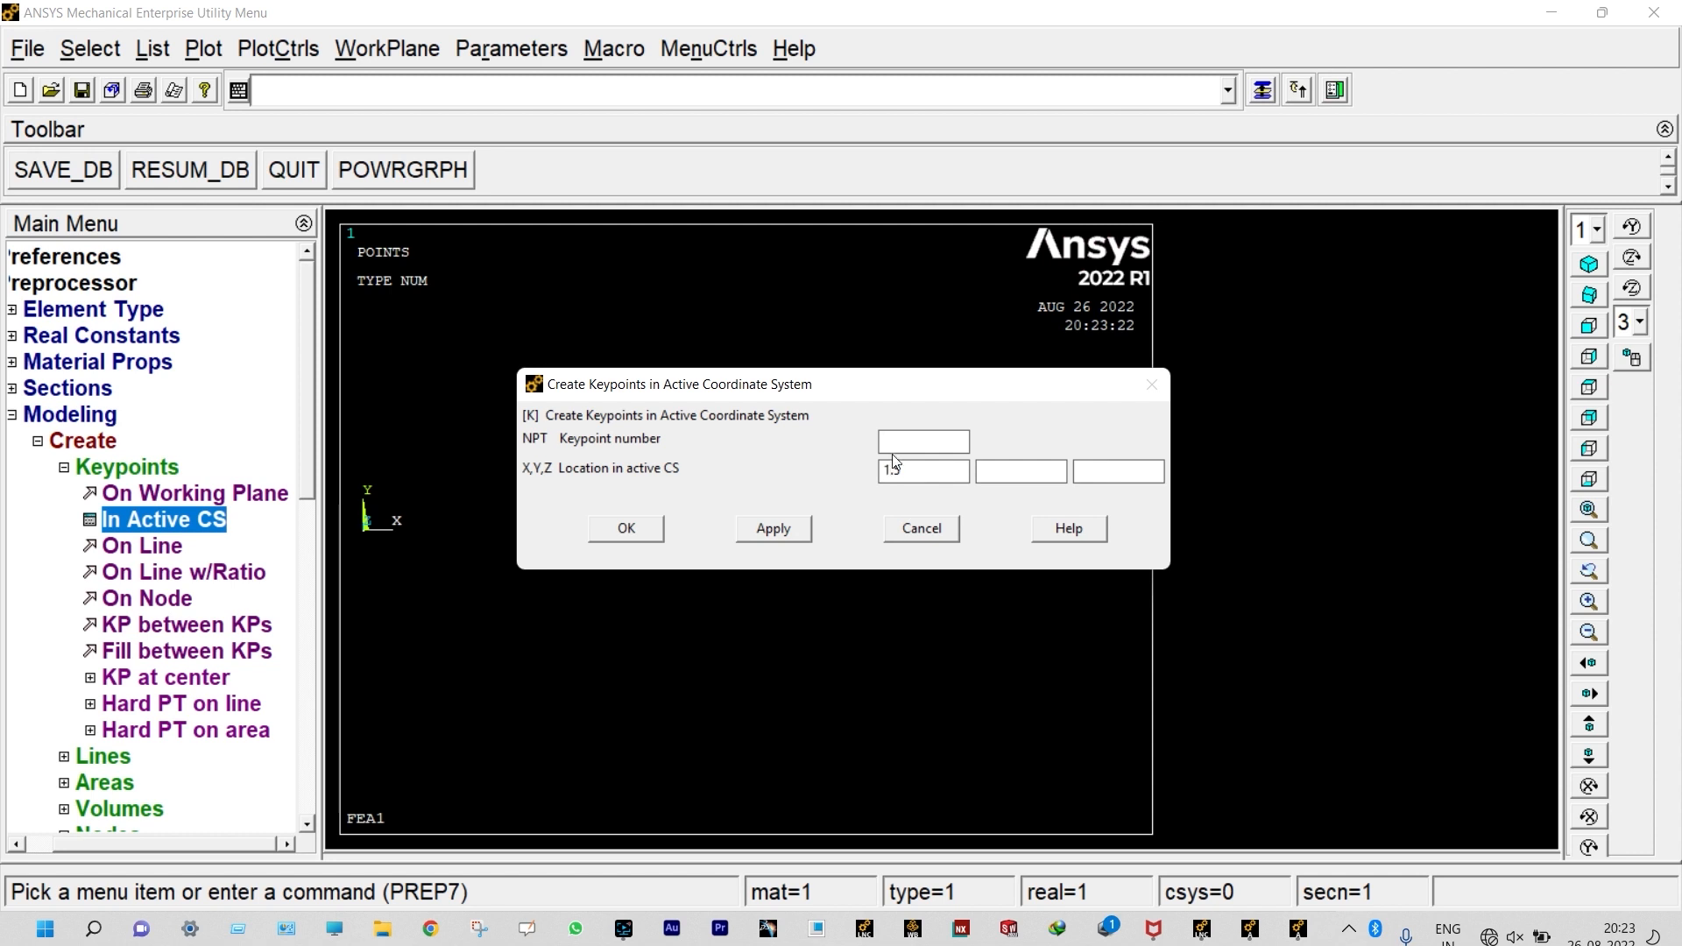
pyautogui.press('BackSpace')
pyautogui.write('2')
pyautogui.click(772, 529)
# Step: Create a final keypoint below the origin at Y = -2 and finish keypoint creation
pyautogui.press('BackSpace')
pyautogui.press('BackSpace')
pyautogui.press('BackSpace')
pyautogui.write('-2')
pyautogui.press('Return')
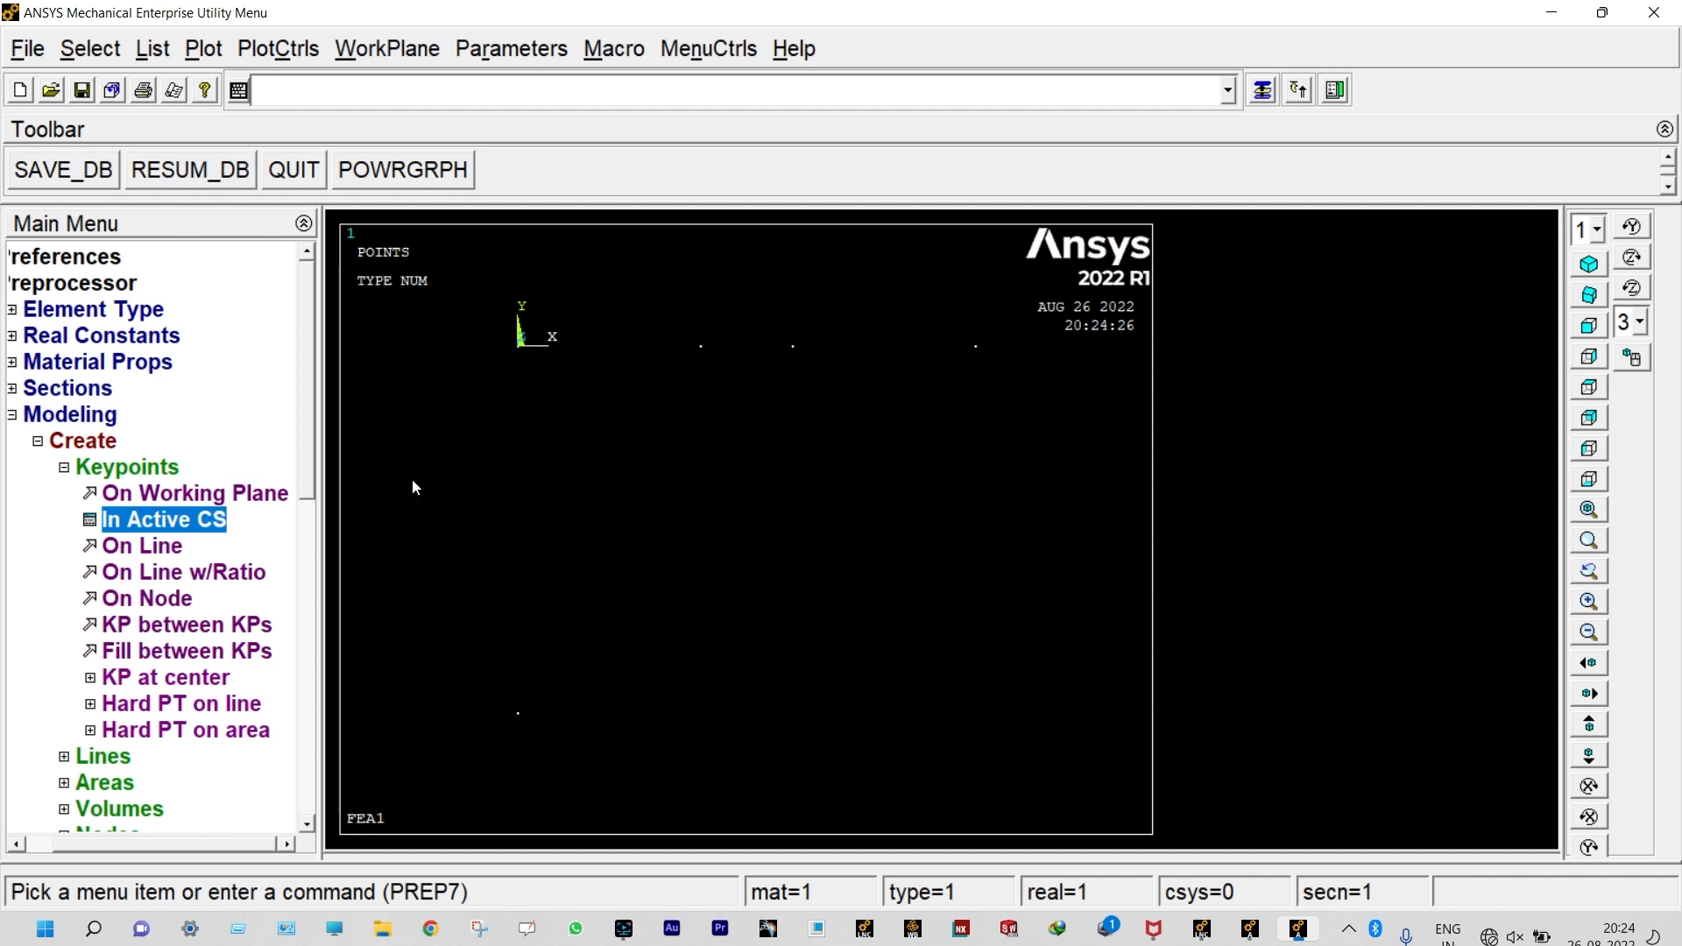
# Step: Connect the four keypoints along the X axis with three consecutive straight lines, starting at the origin
pyautogui.click(98, 759)
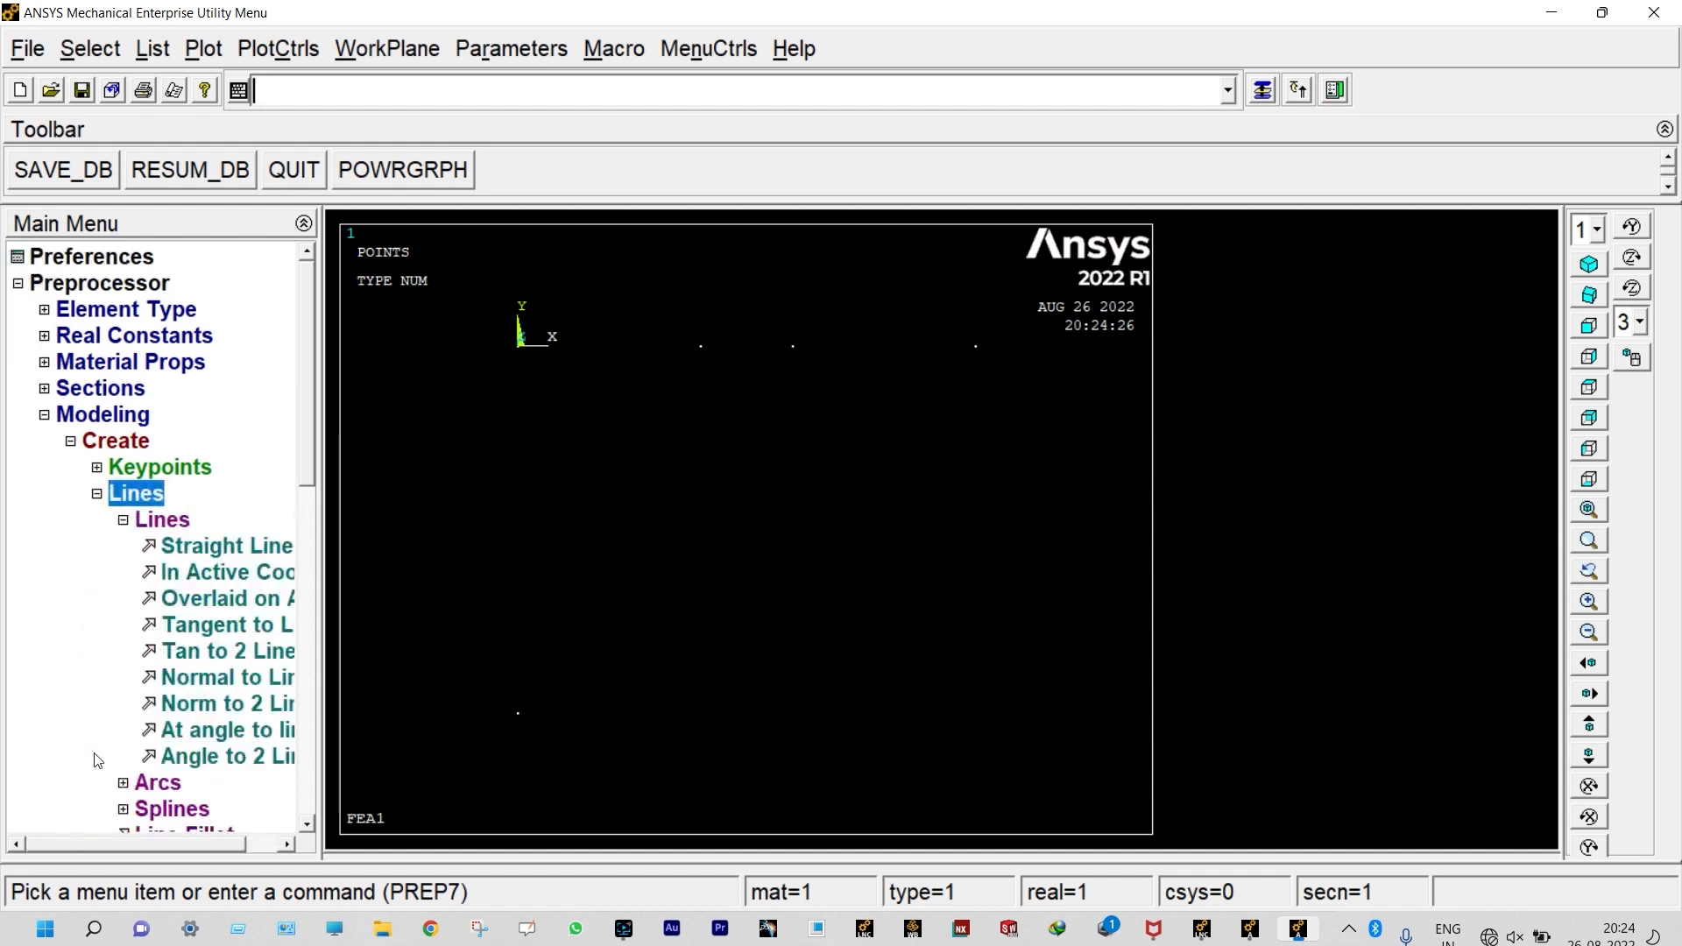
pyautogui.click(190, 550)
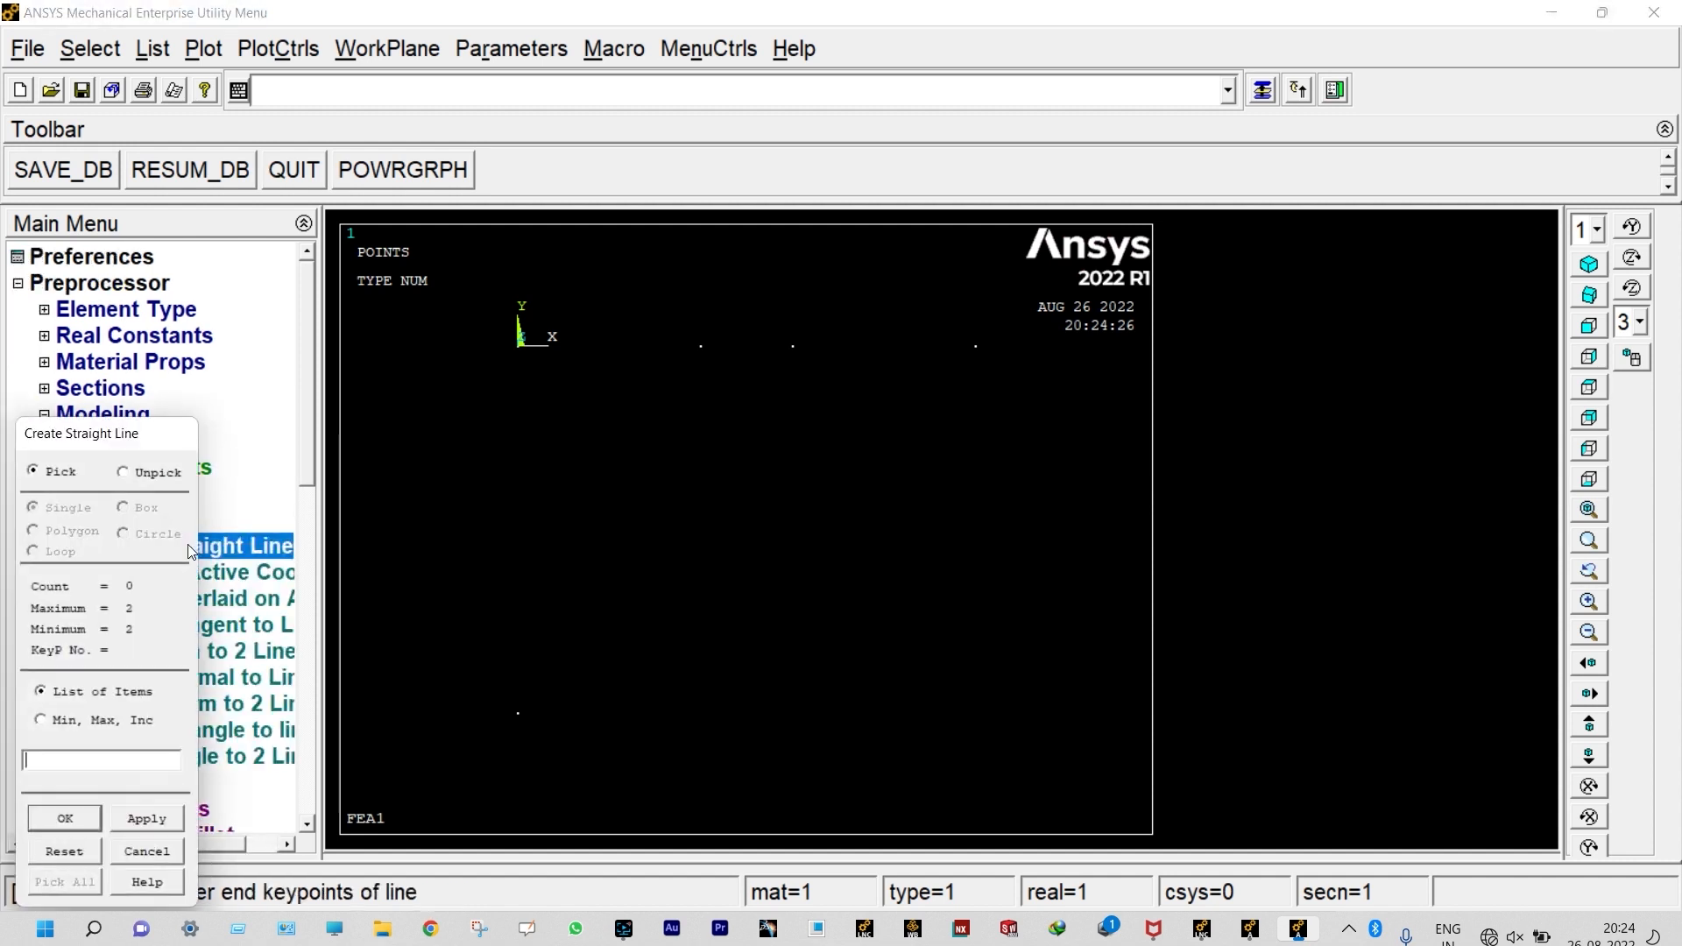
pyautogui.click(512, 359)
pyautogui.click(698, 369)
pyautogui.click(703, 367)
pyautogui.click(782, 372)
pyautogui.click(986, 362)
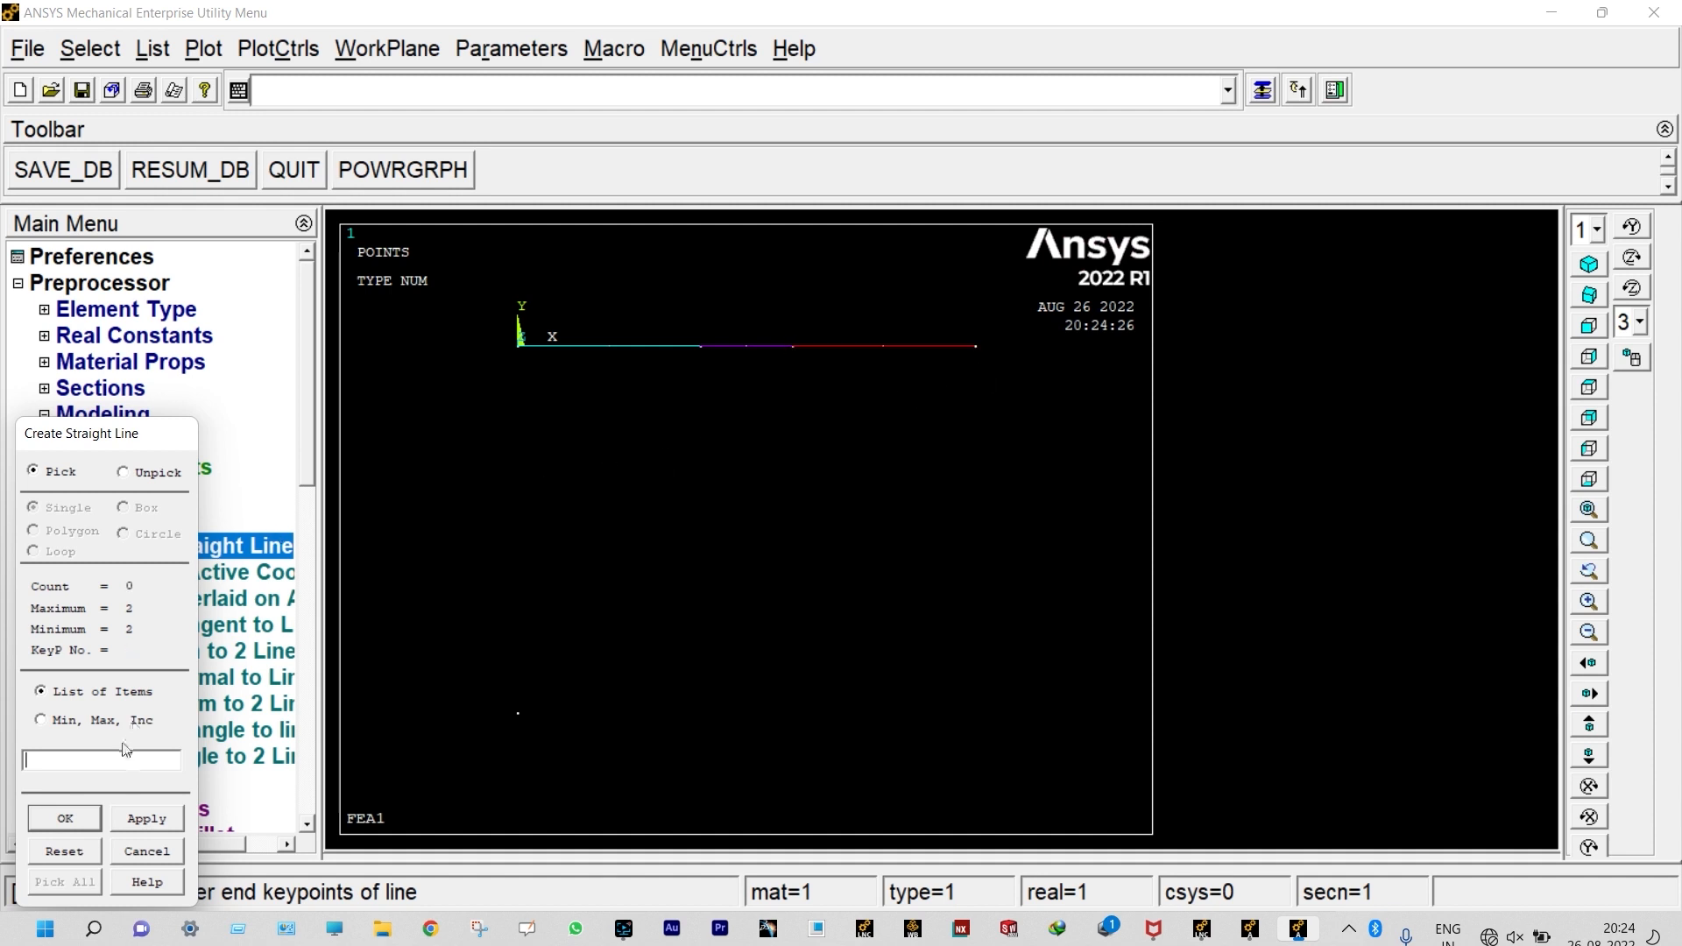
pyautogui.click(87, 816)
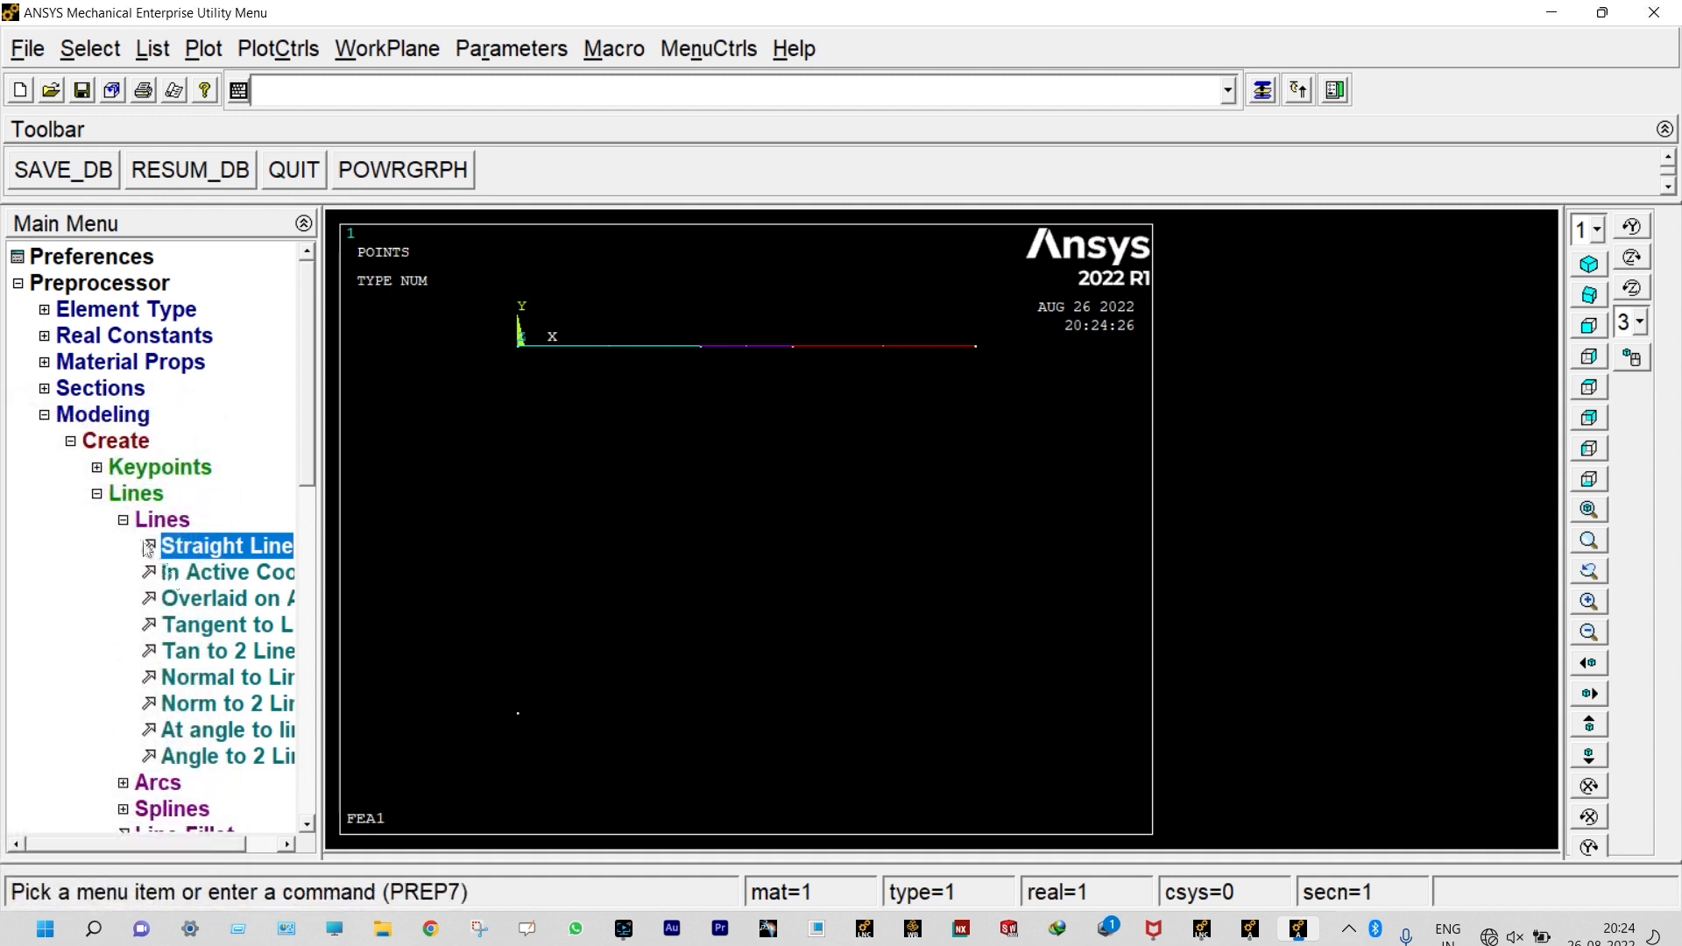
# Step: Assign material 1, element type BEAM188 and section 1 to all lines, with the keypoint below the origin as orientation keypoint
pyautogui.click(44, 416)
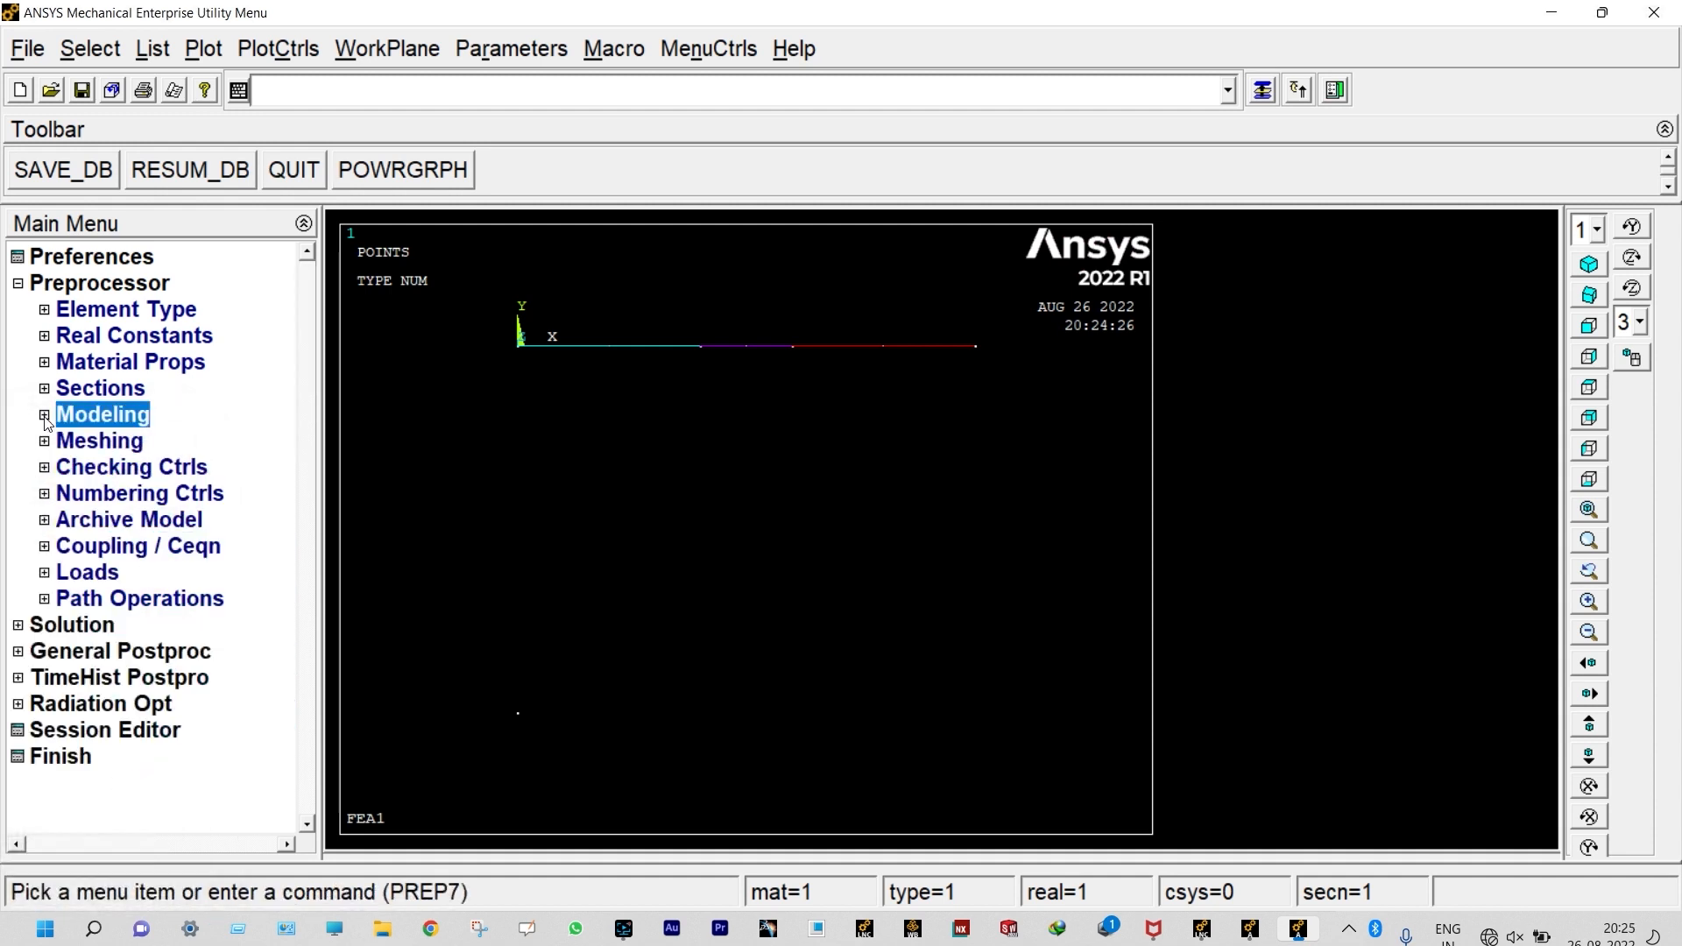
pyautogui.click(45, 442)
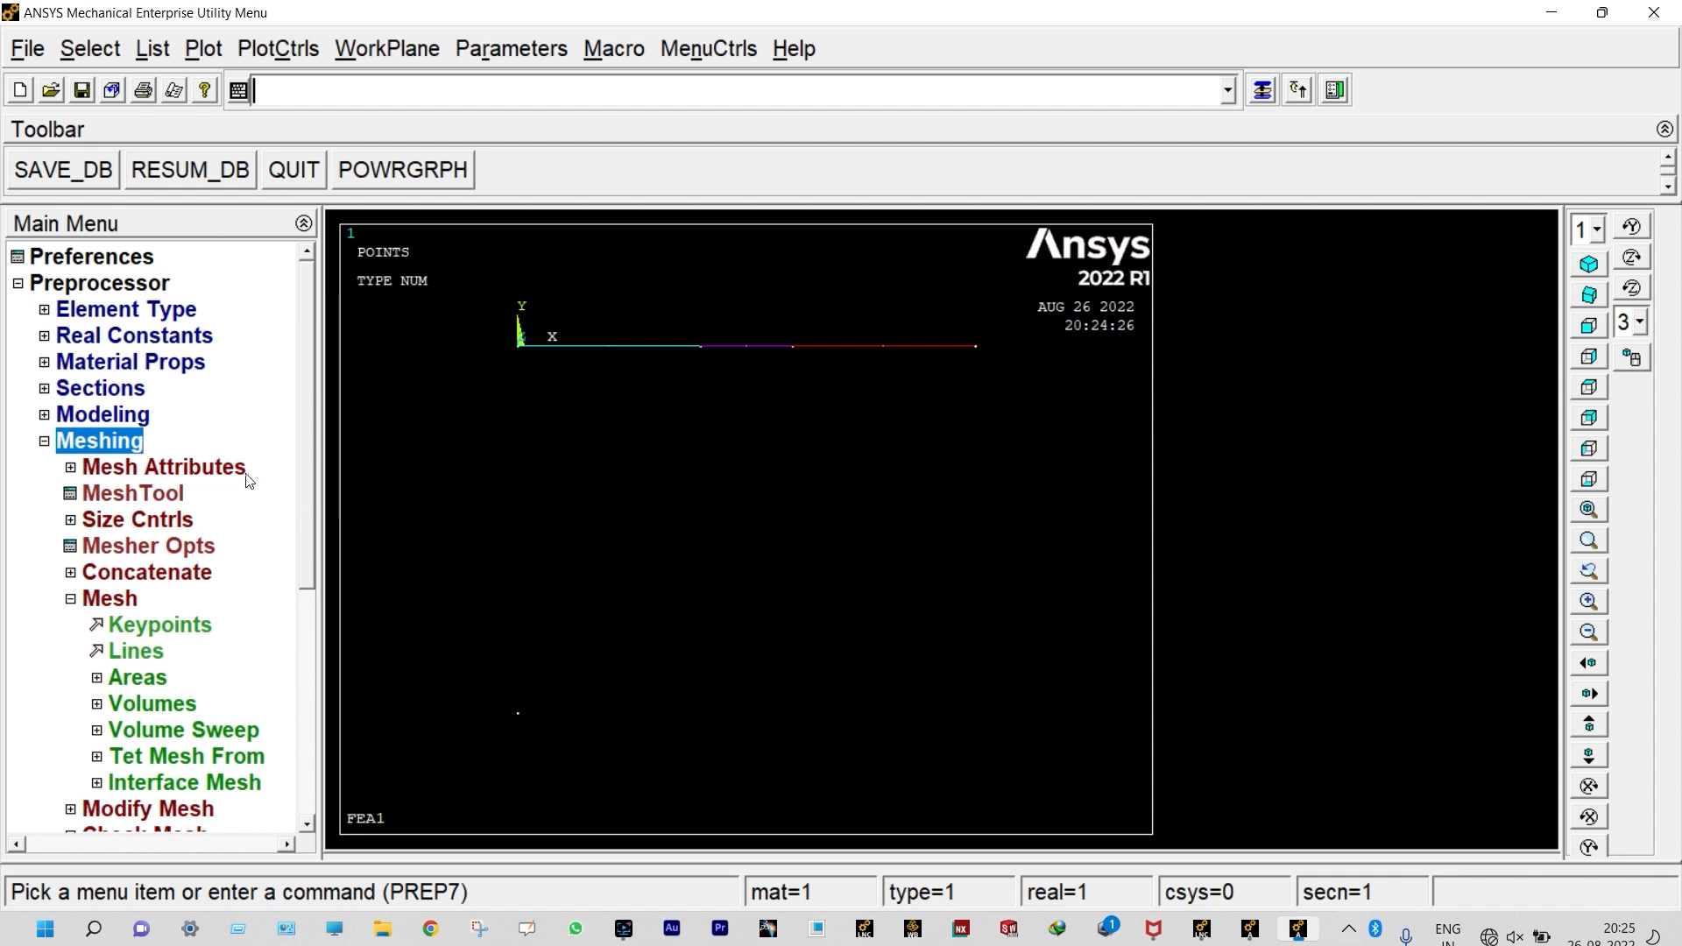
pyautogui.click(219, 469)
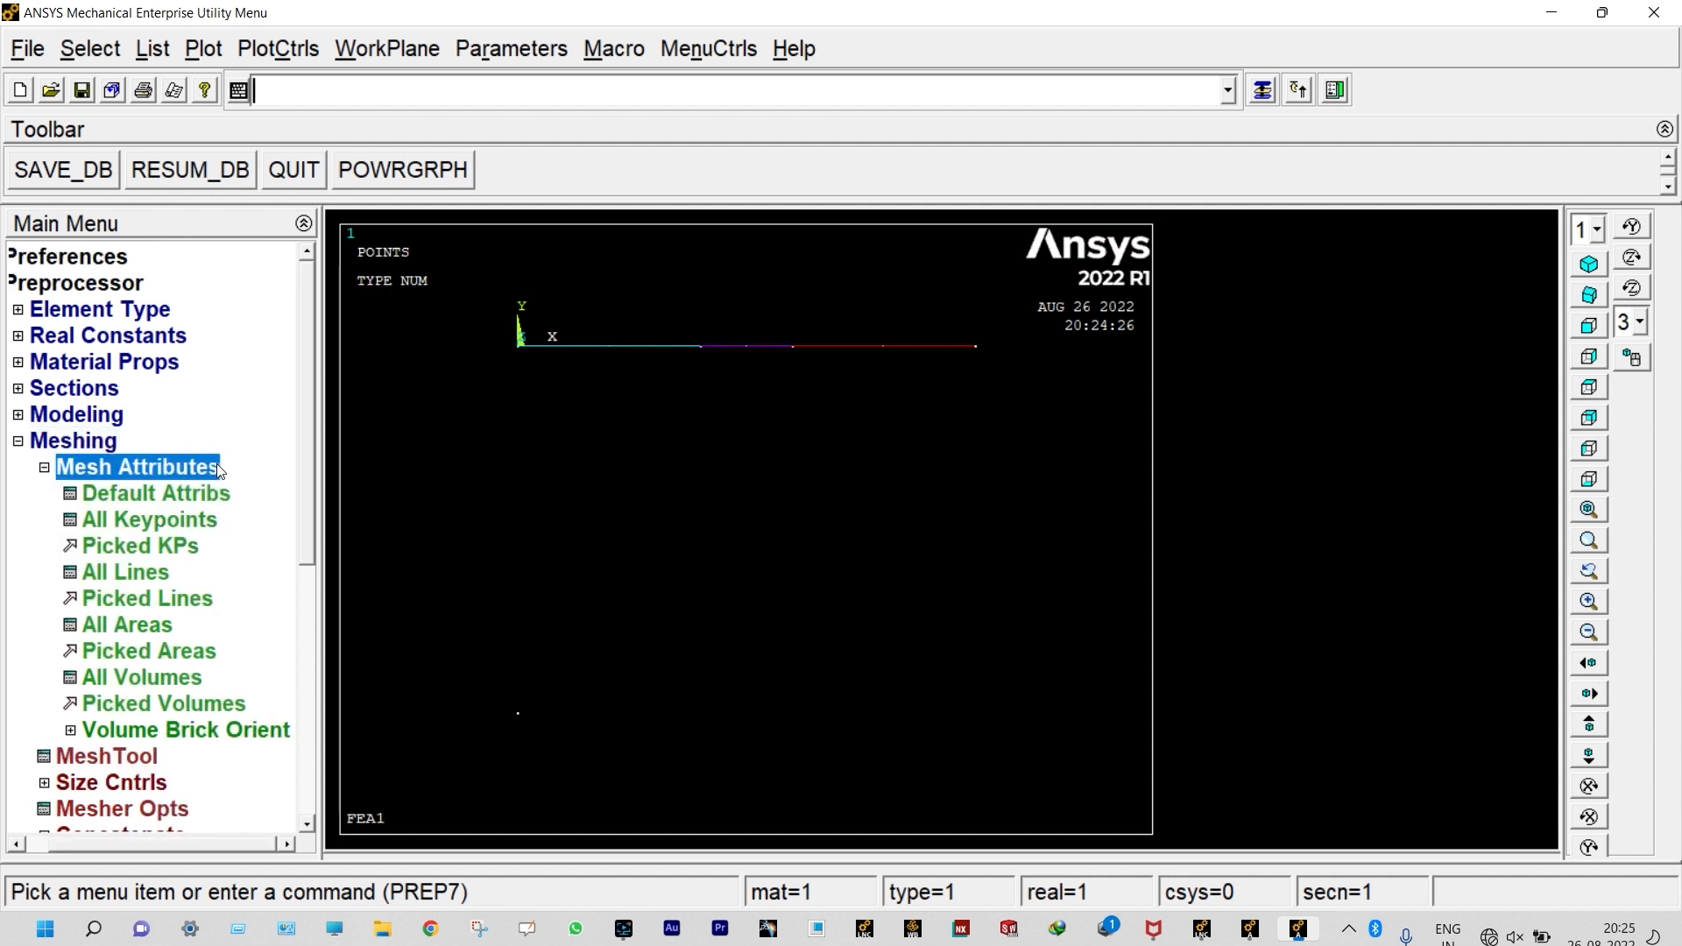
pyautogui.click(136, 573)
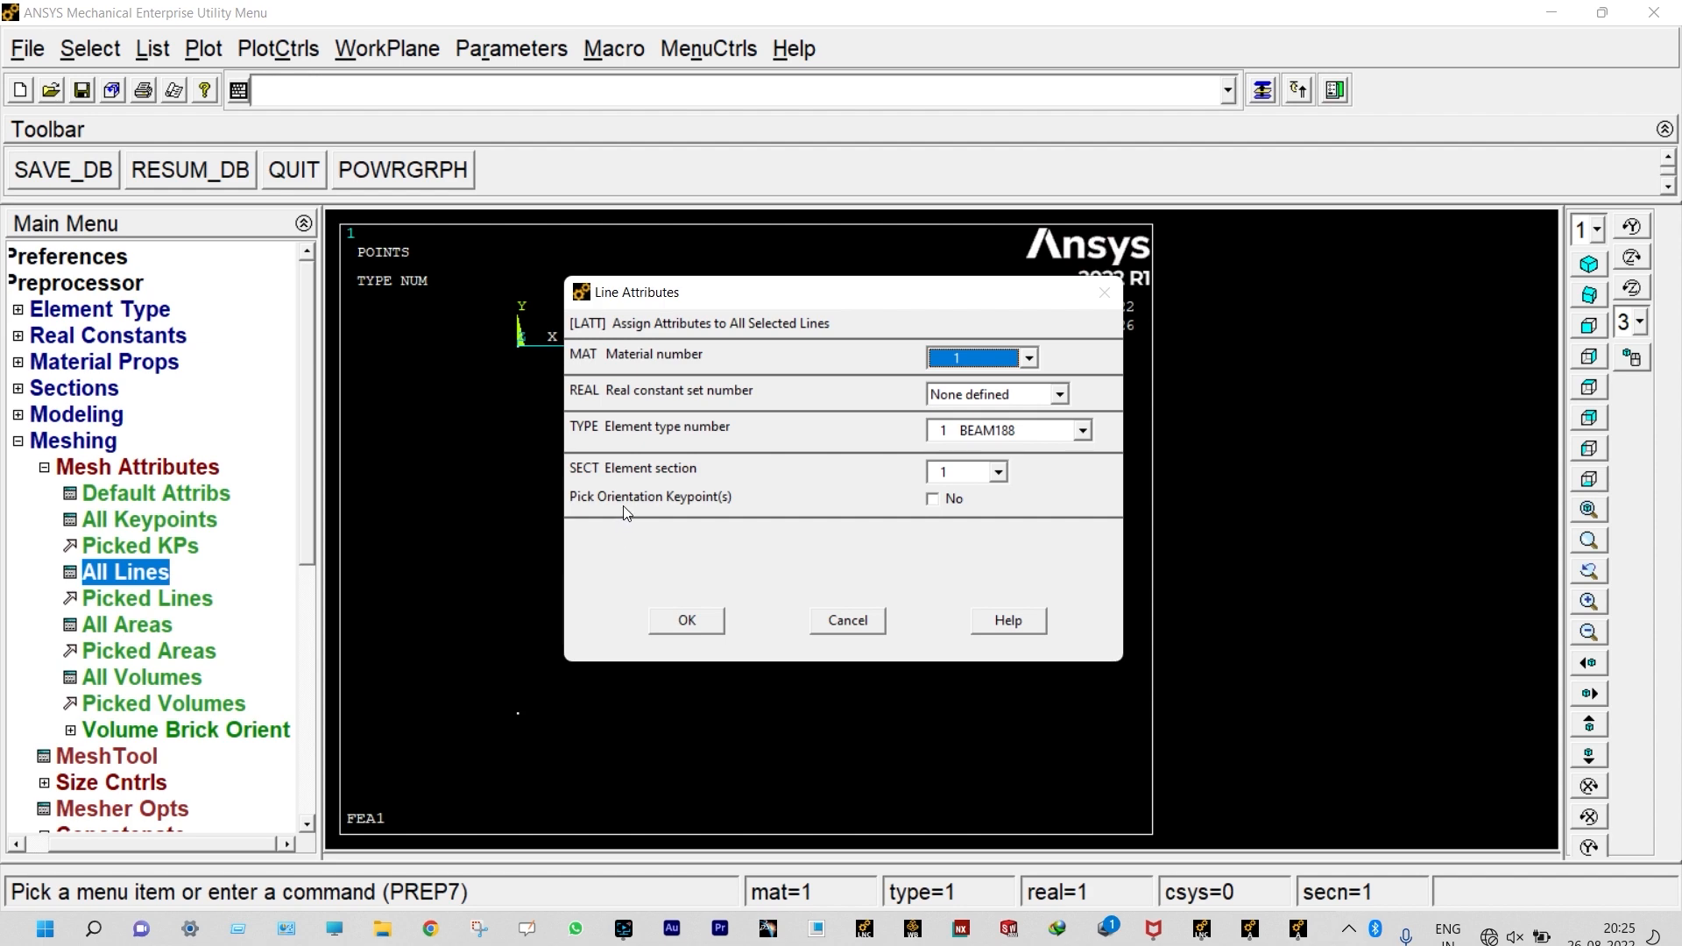
pyautogui.click(931, 499)
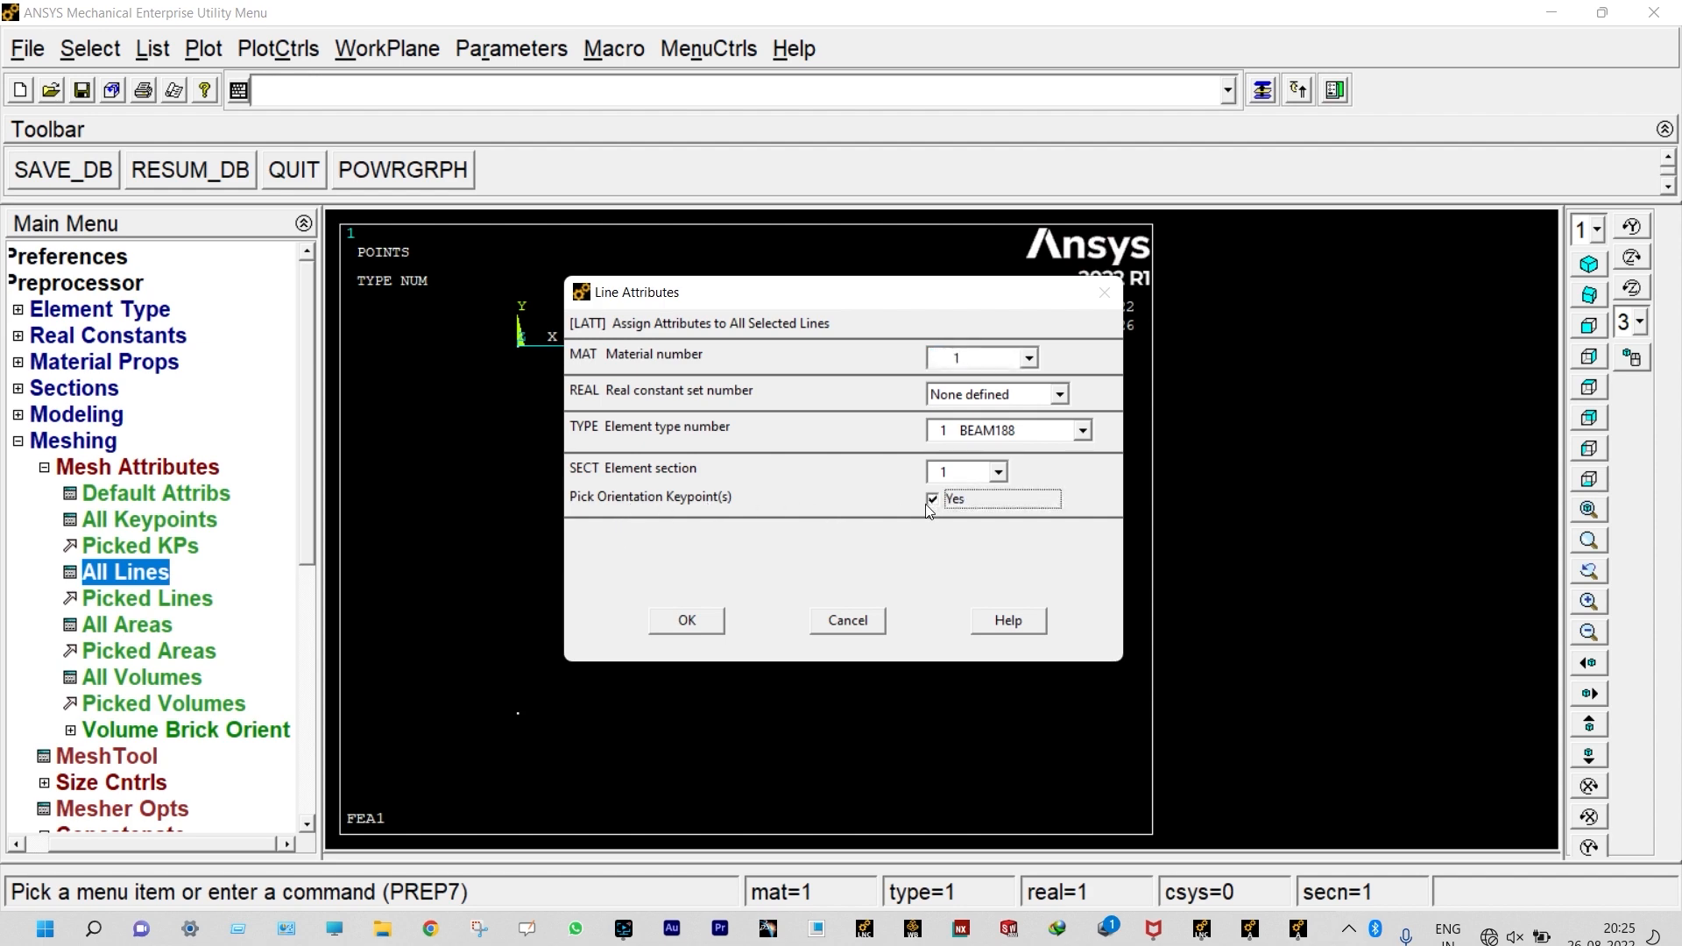
pyautogui.click(692, 622)
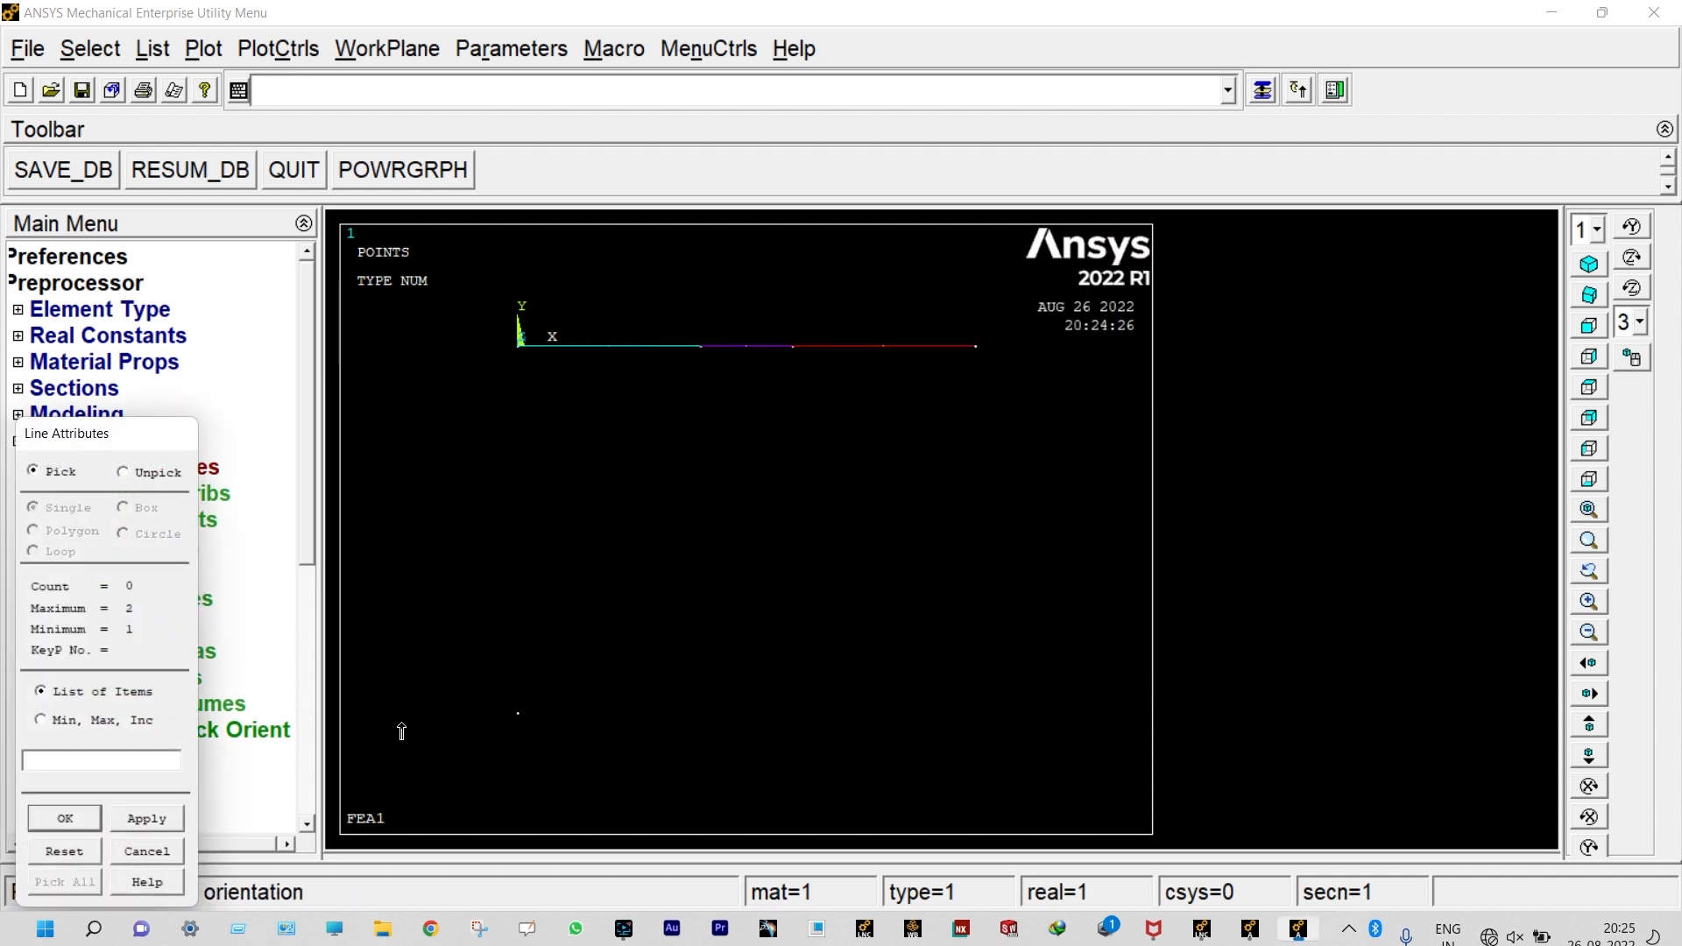
pyautogui.moveTo(185, 451); pyautogui.dragTo(204, 302)
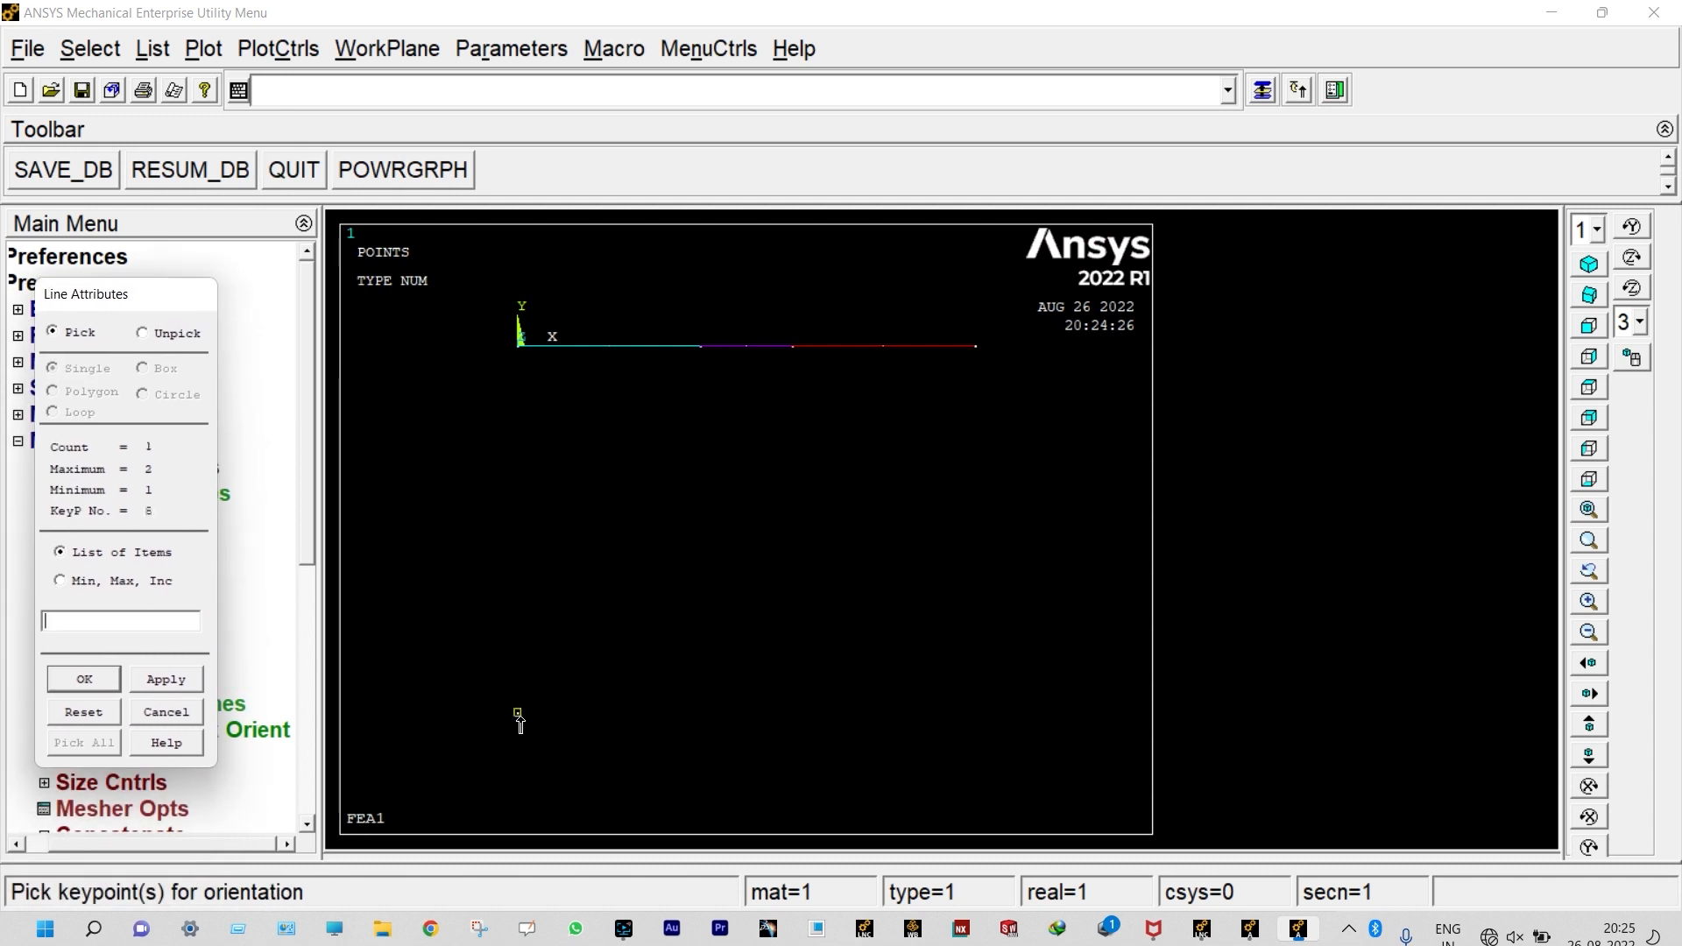
pyautogui.click(118, 681)
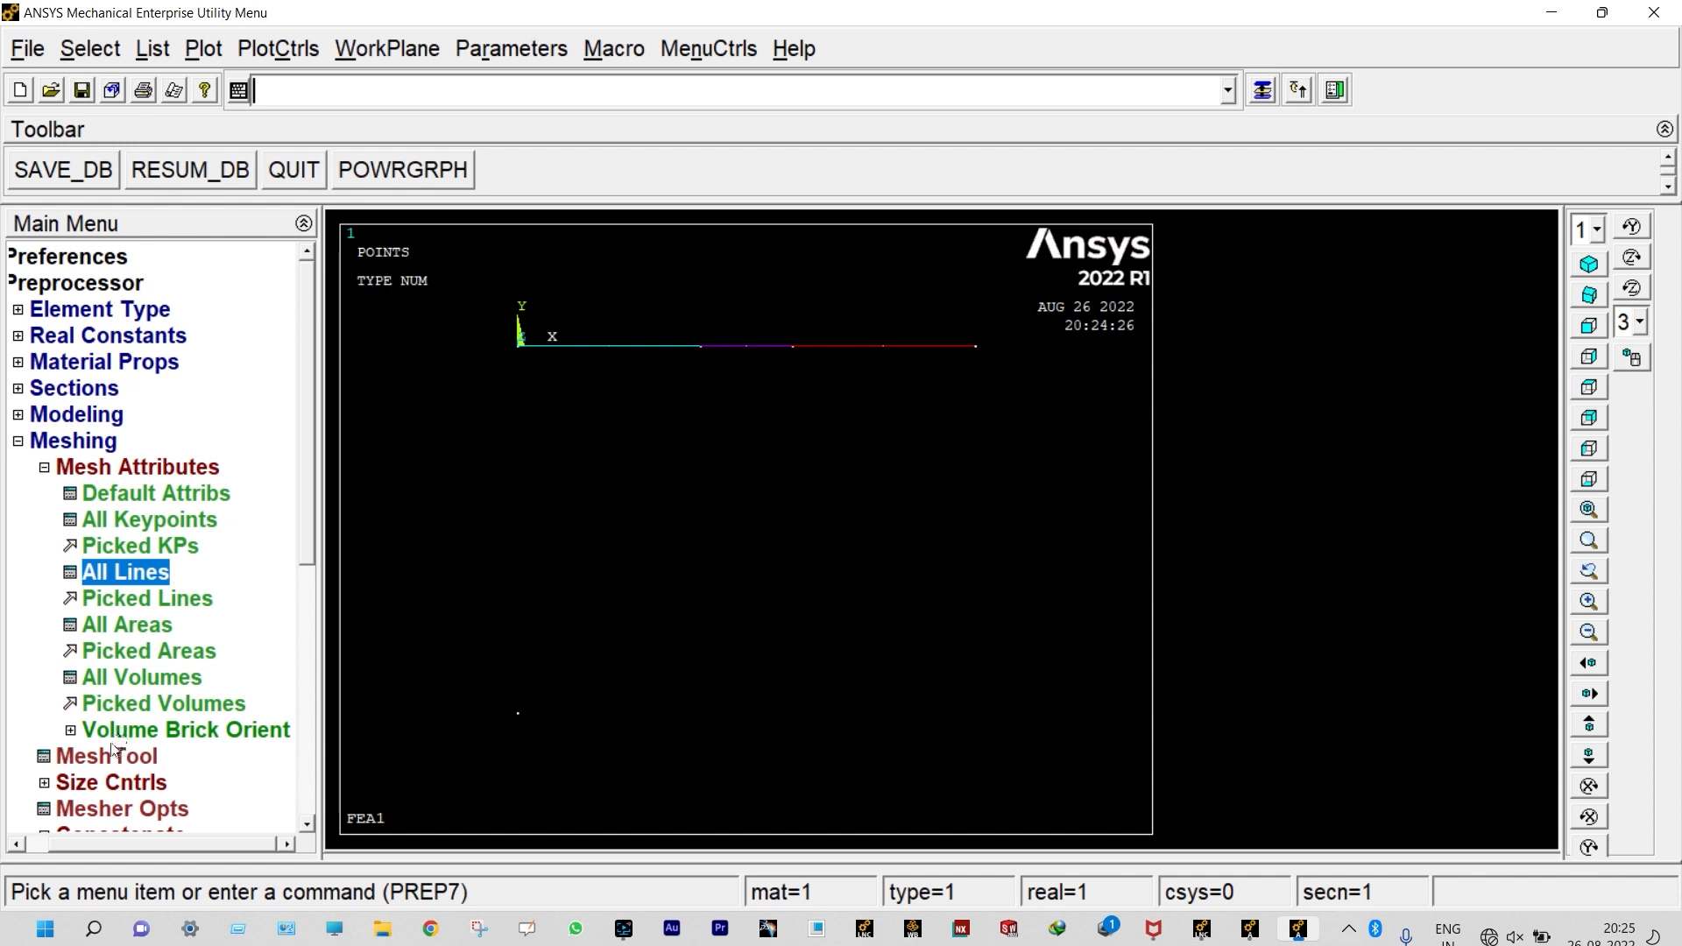
# Step: Set the manual mesh size on all lines to 10 element divisions
pyautogui.click(43, 467)
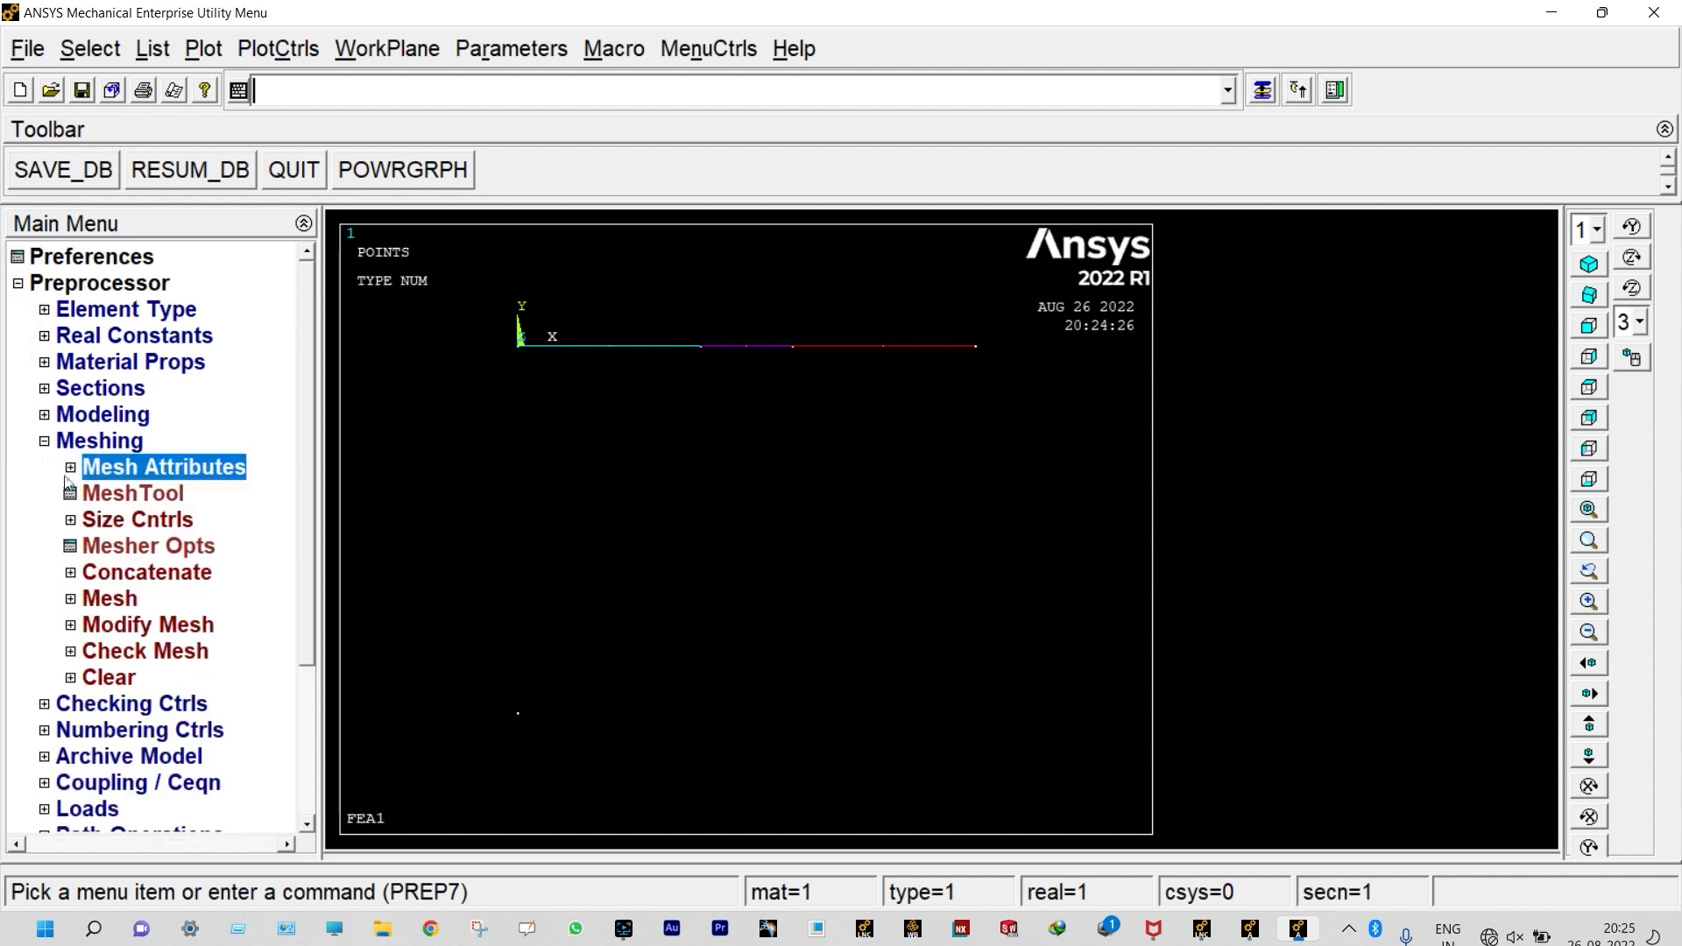
pyautogui.click(71, 521)
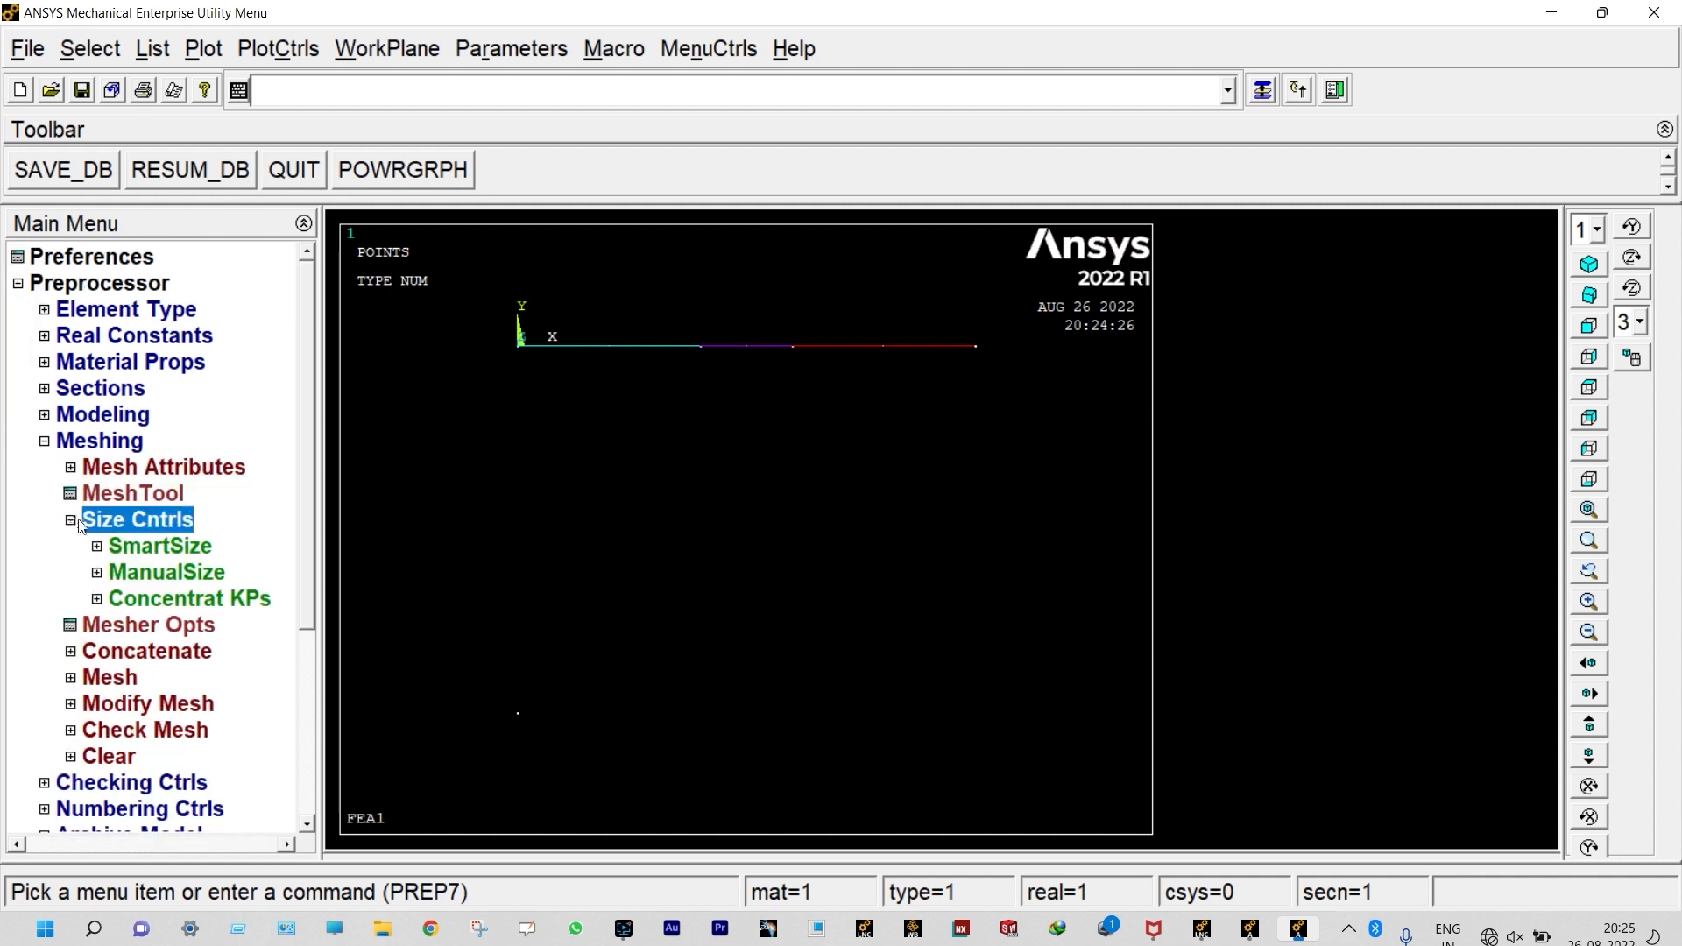
pyautogui.click(123, 571)
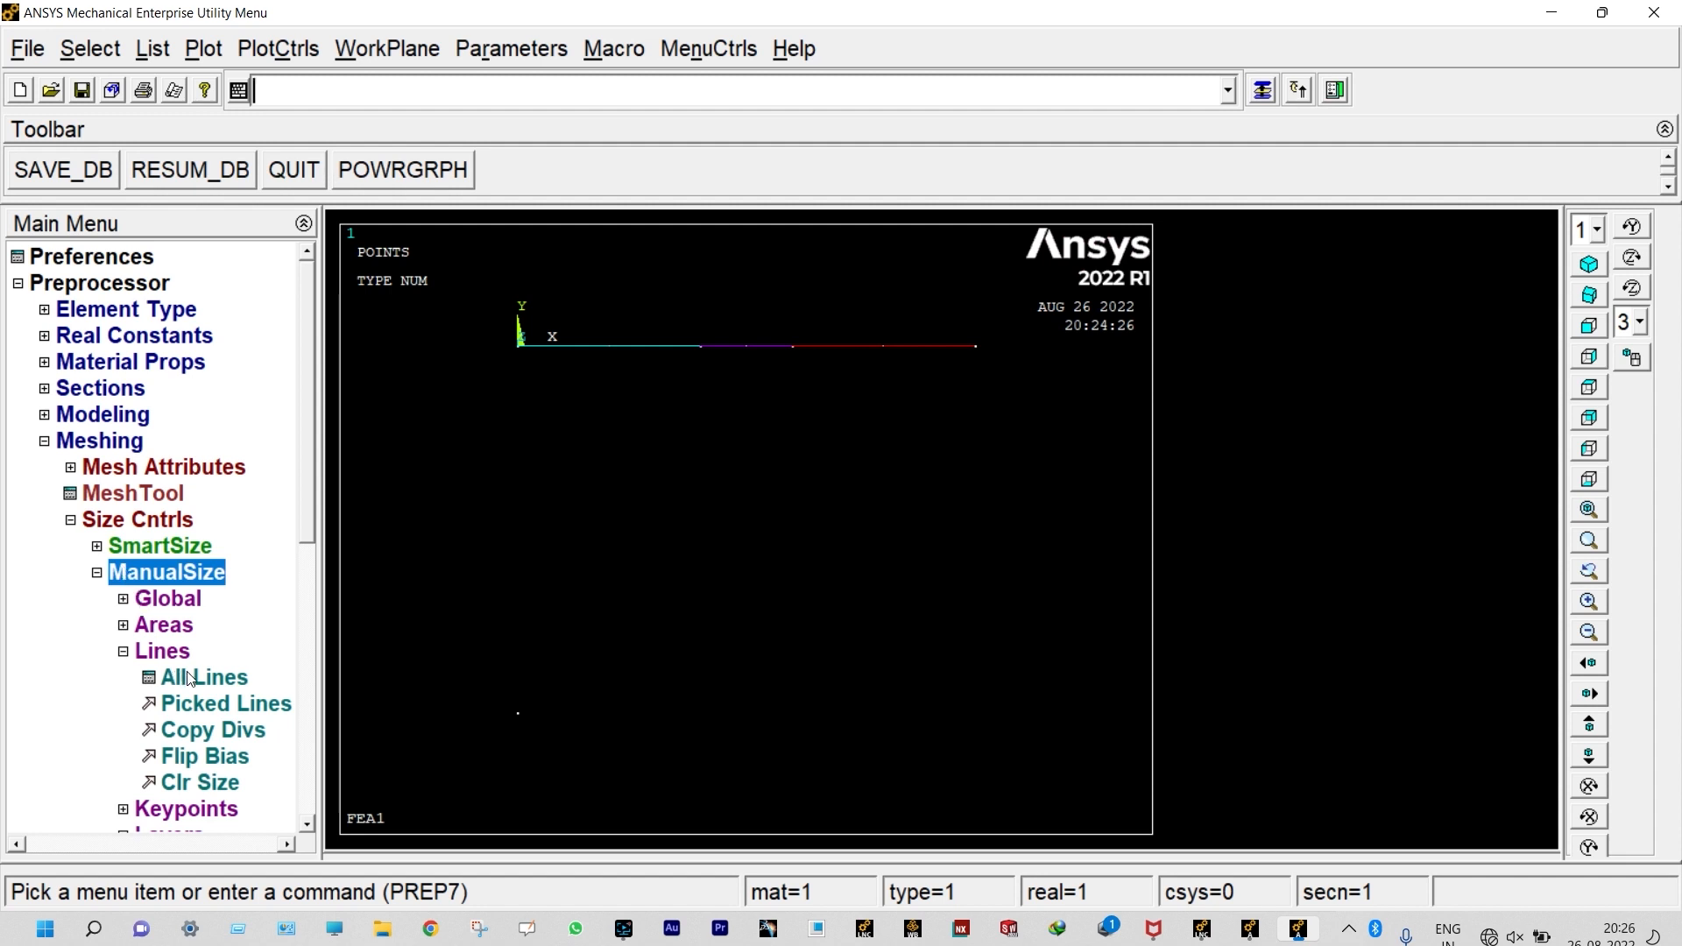
pyautogui.click(189, 678)
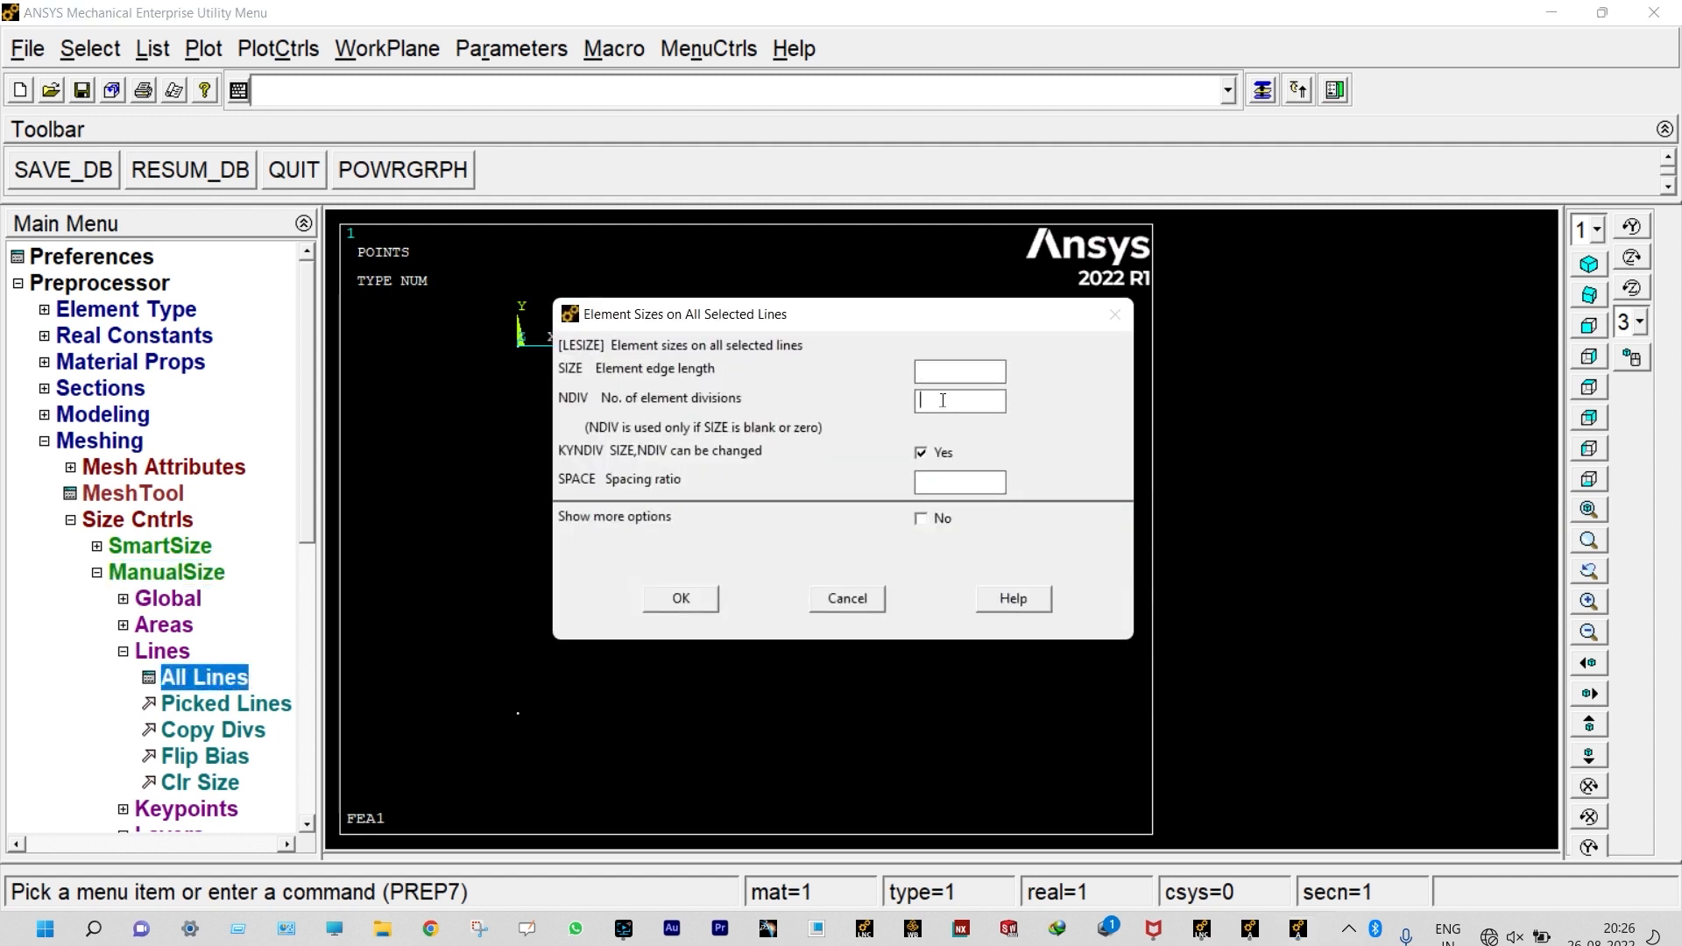
pyautogui.write('10')
pyautogui.click(701, 601)
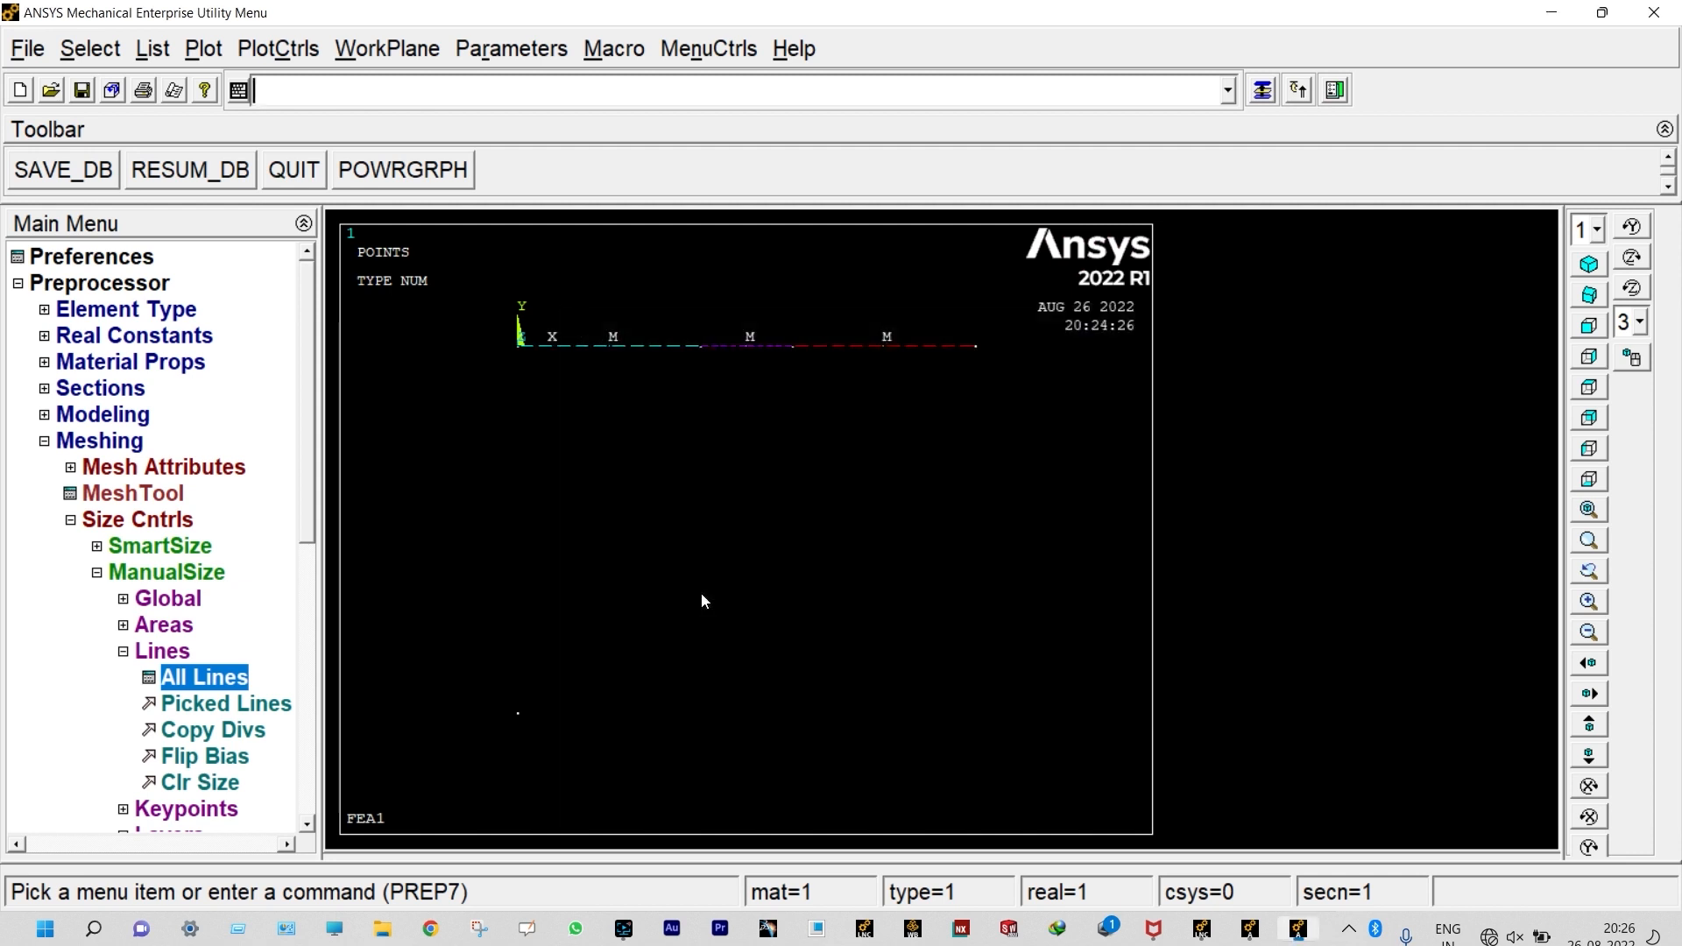
# Step: Mesh all three lines of the beam
pyautogui.click(99, 575)
pyautogui.click(122, 679)
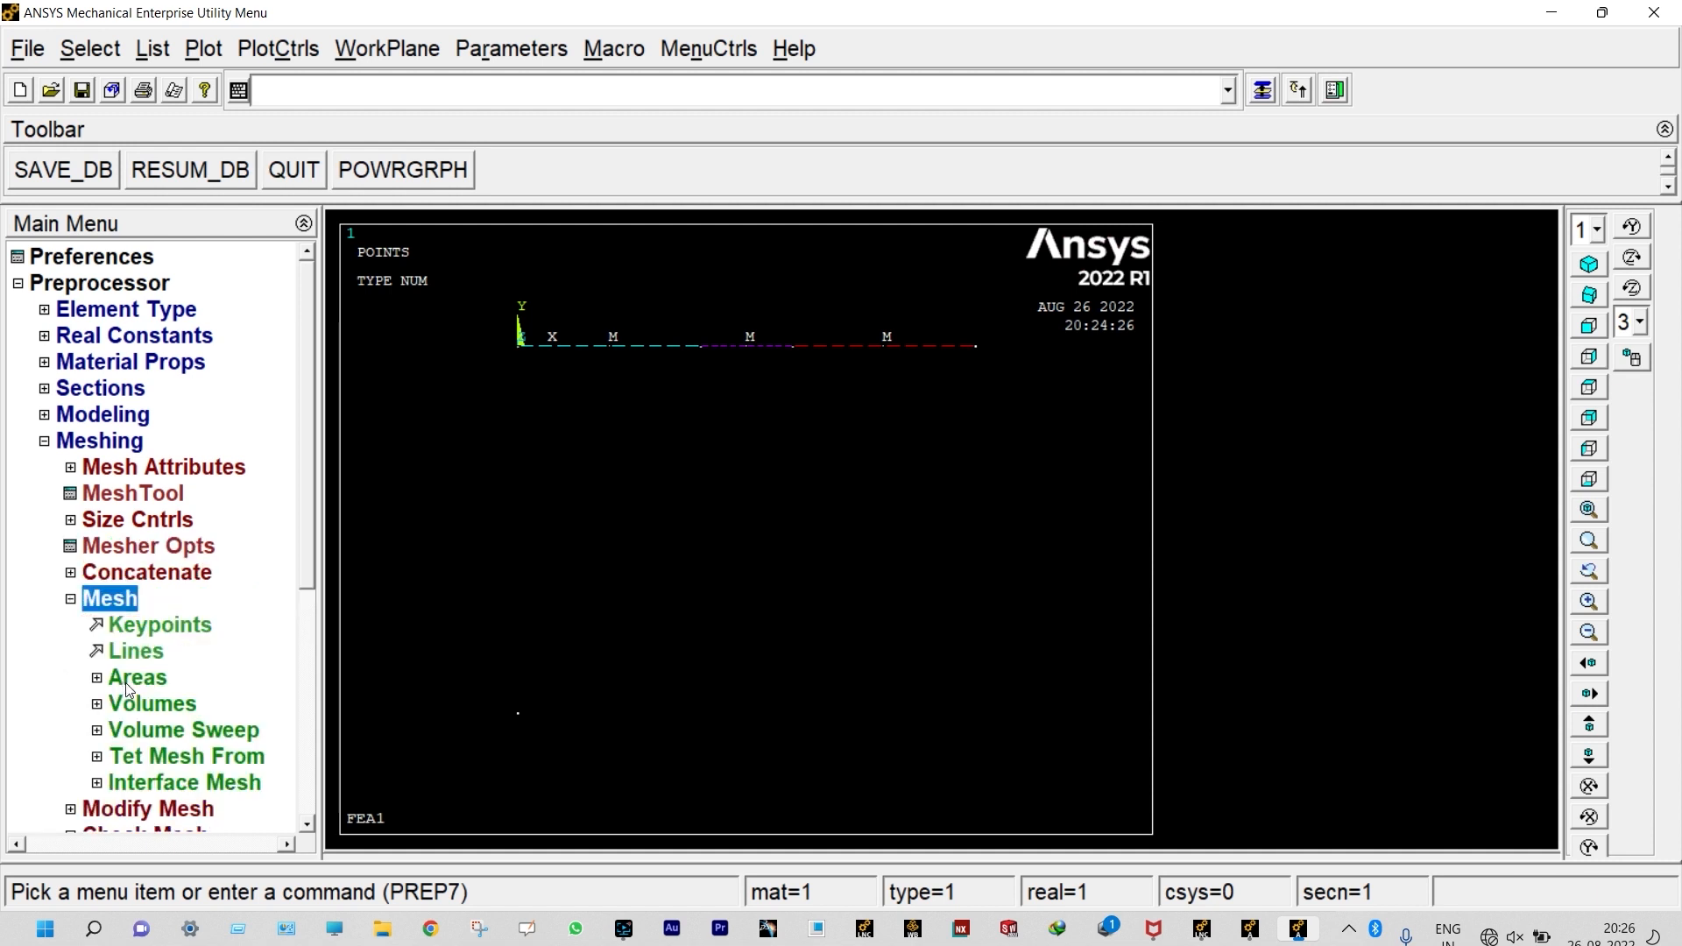
pyautogui.click(140, 652)
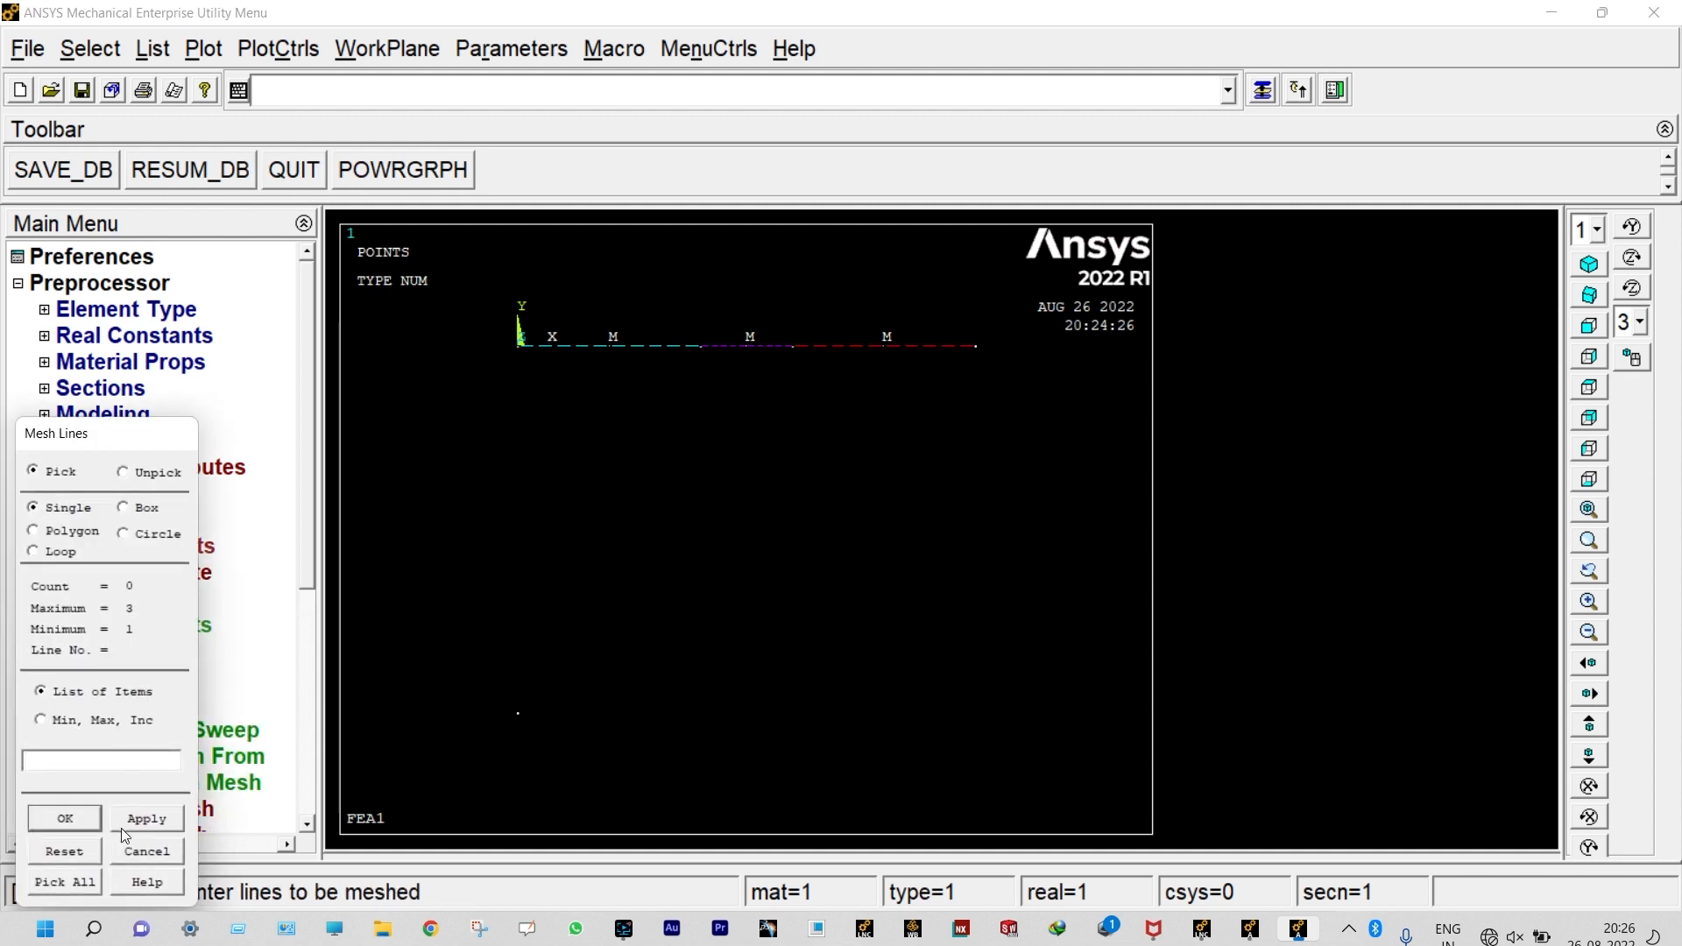
pyautogui.click(93, 874)
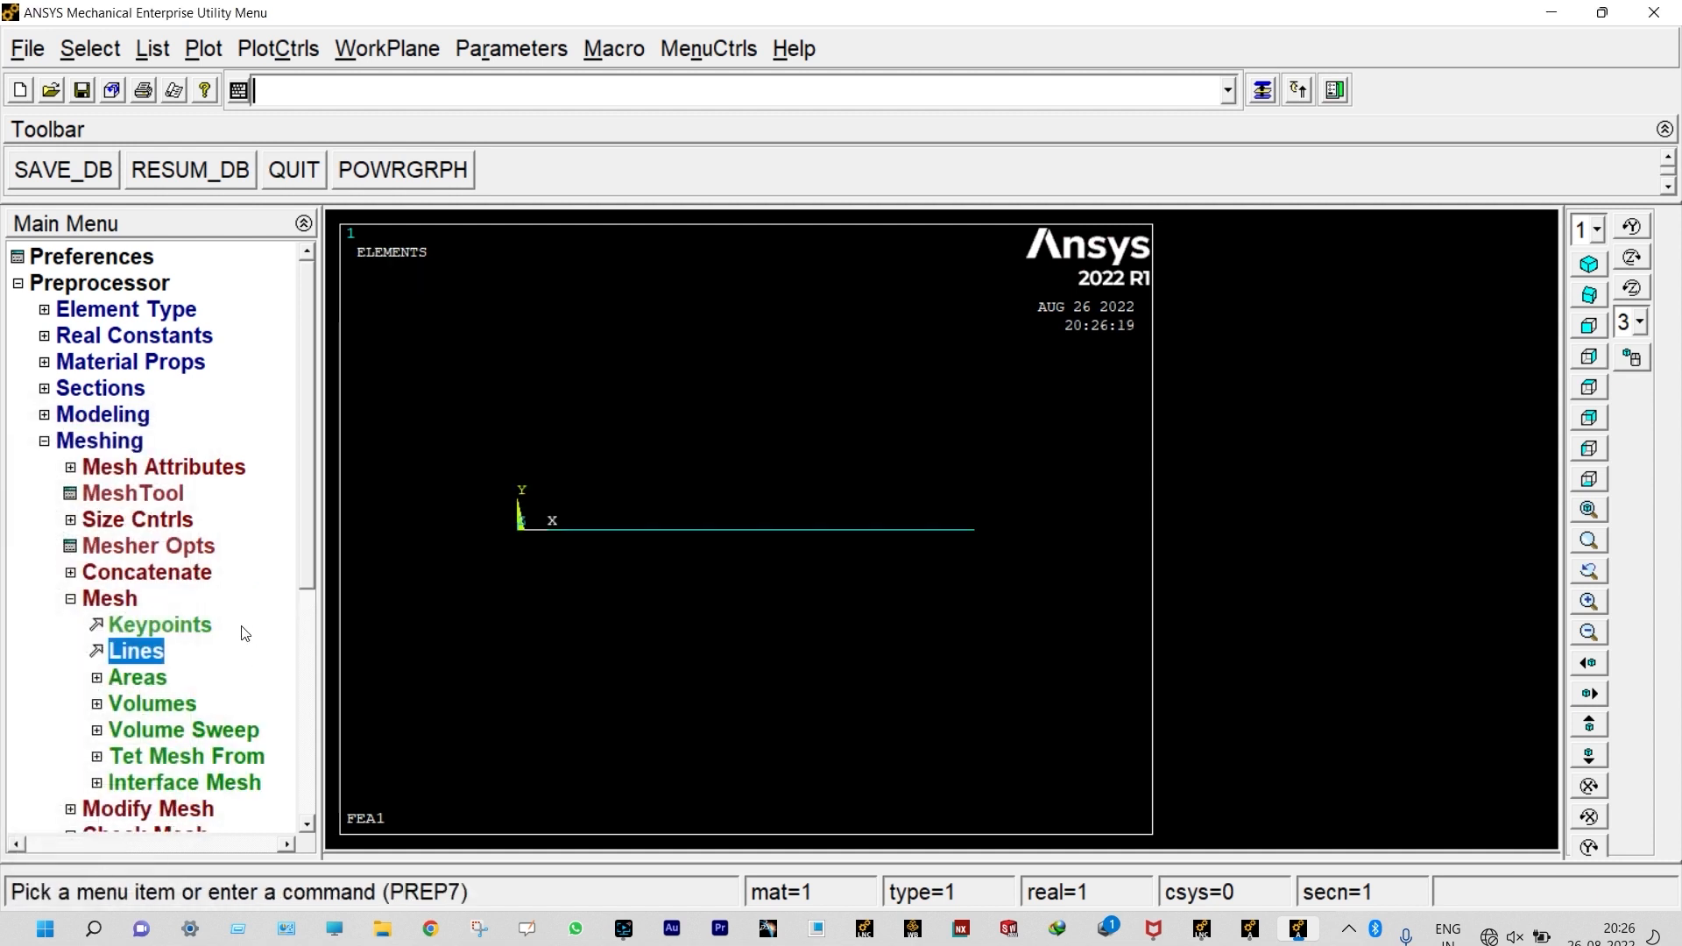
pyautogui.click(110, 599)
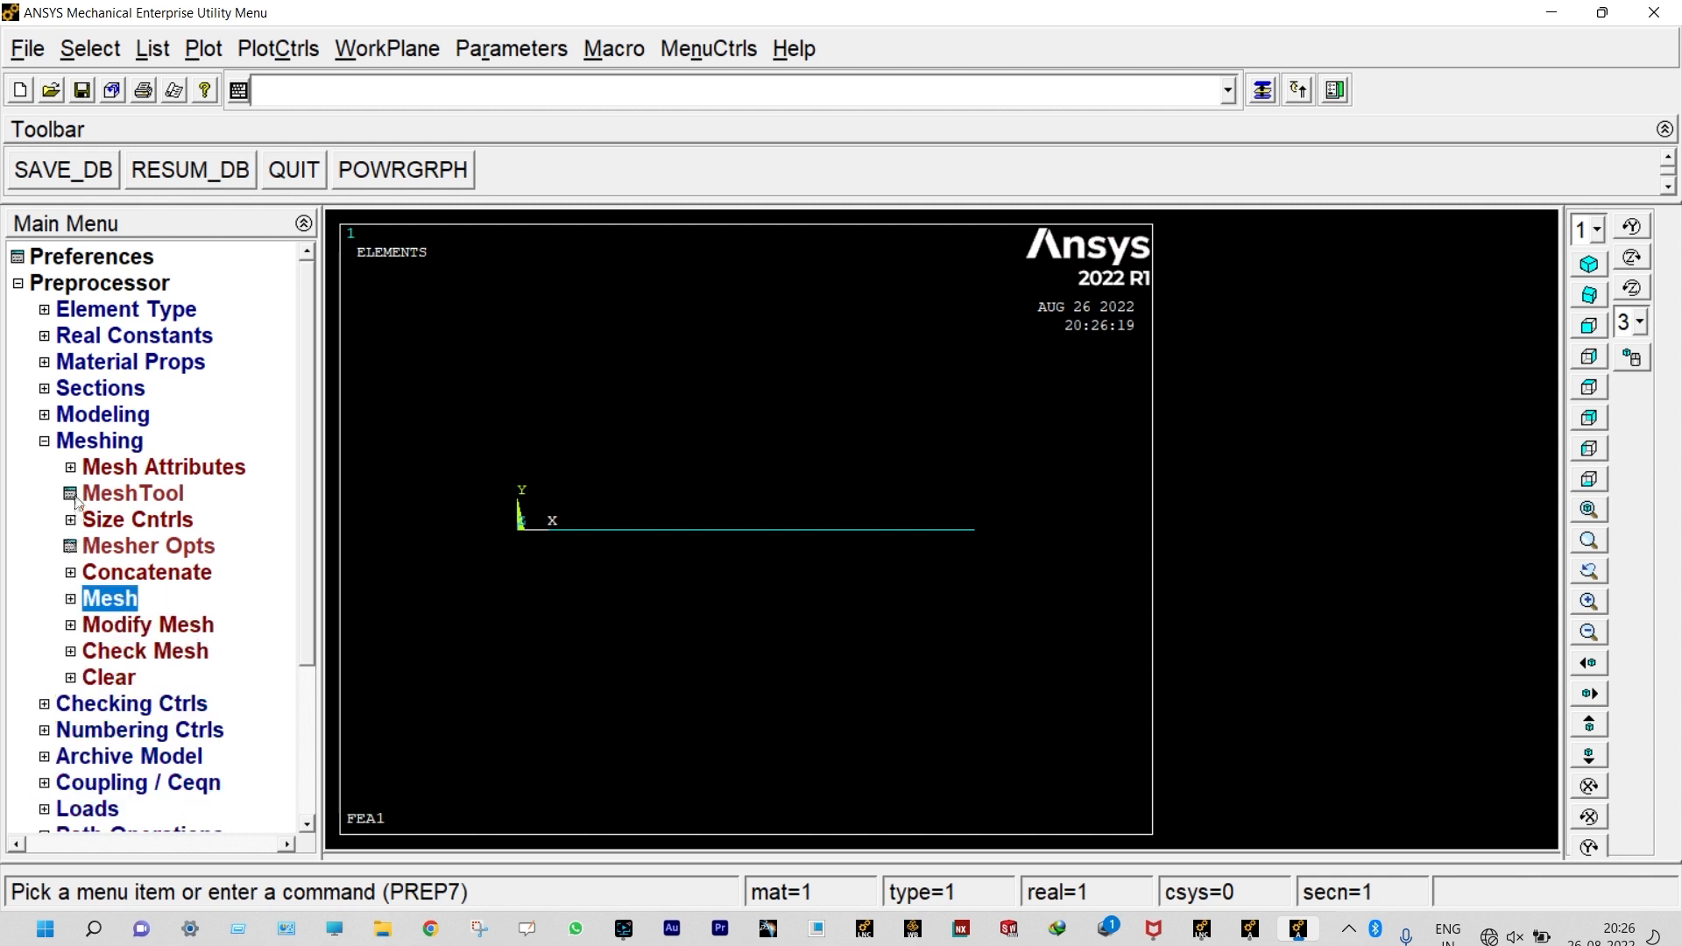
pyautogui.click(44, 441)
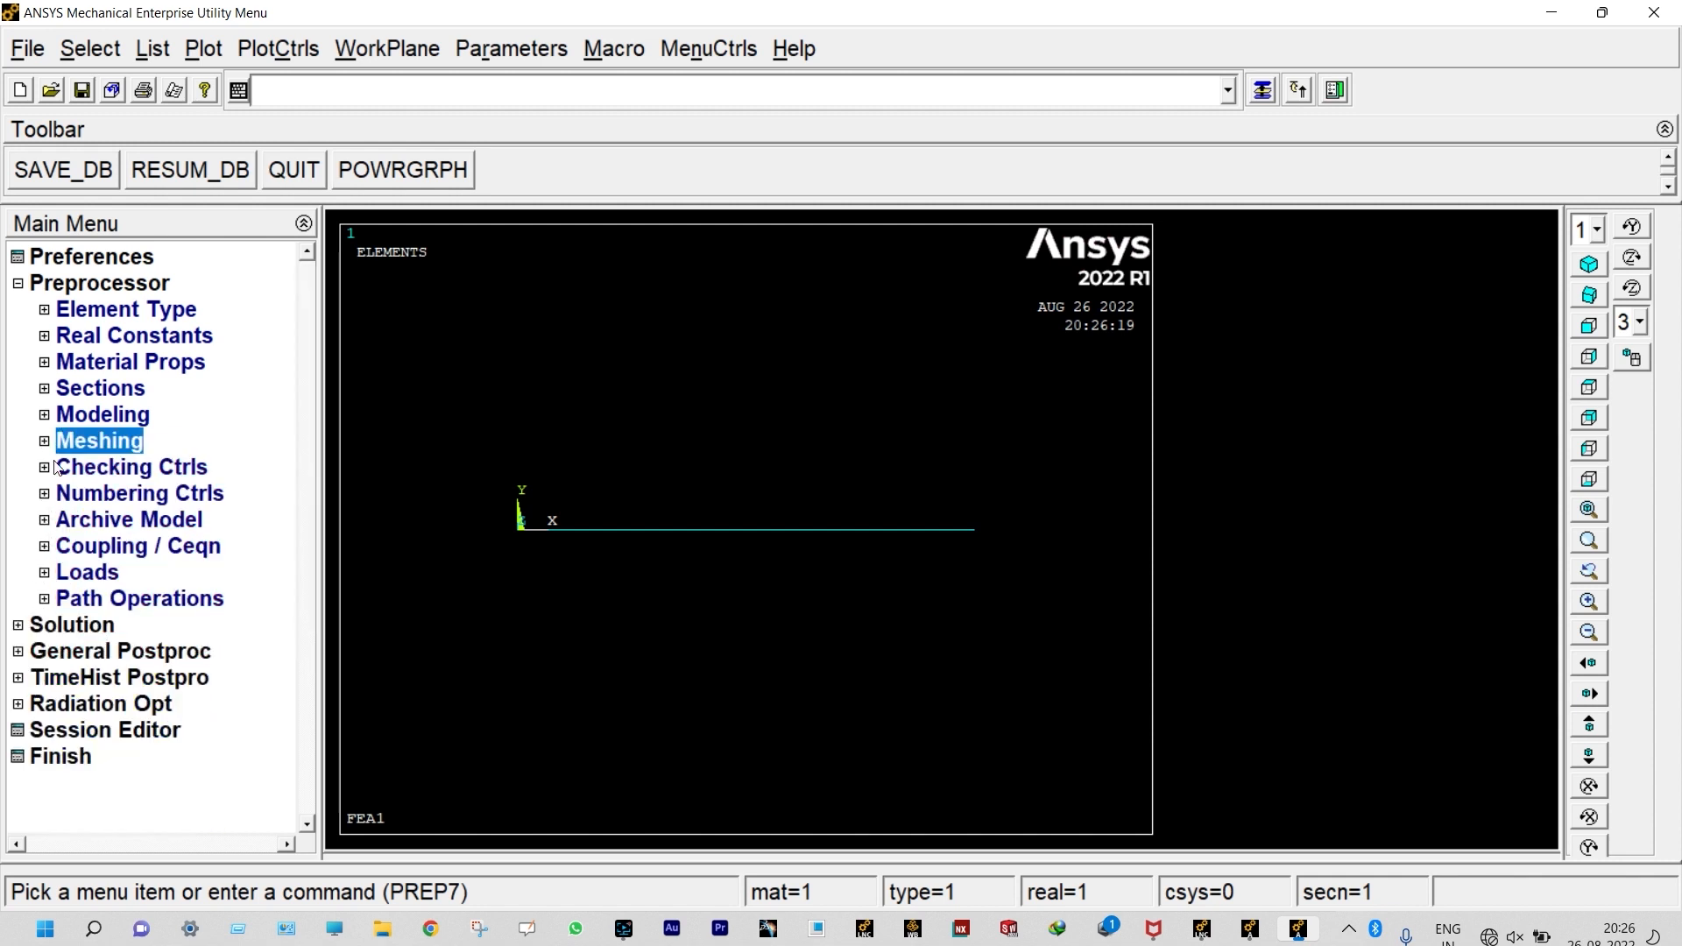
# Step: Define a new analysis of type Static for the loads
pyautogui.click(91, 579)
pyautogui.click(112, 602)
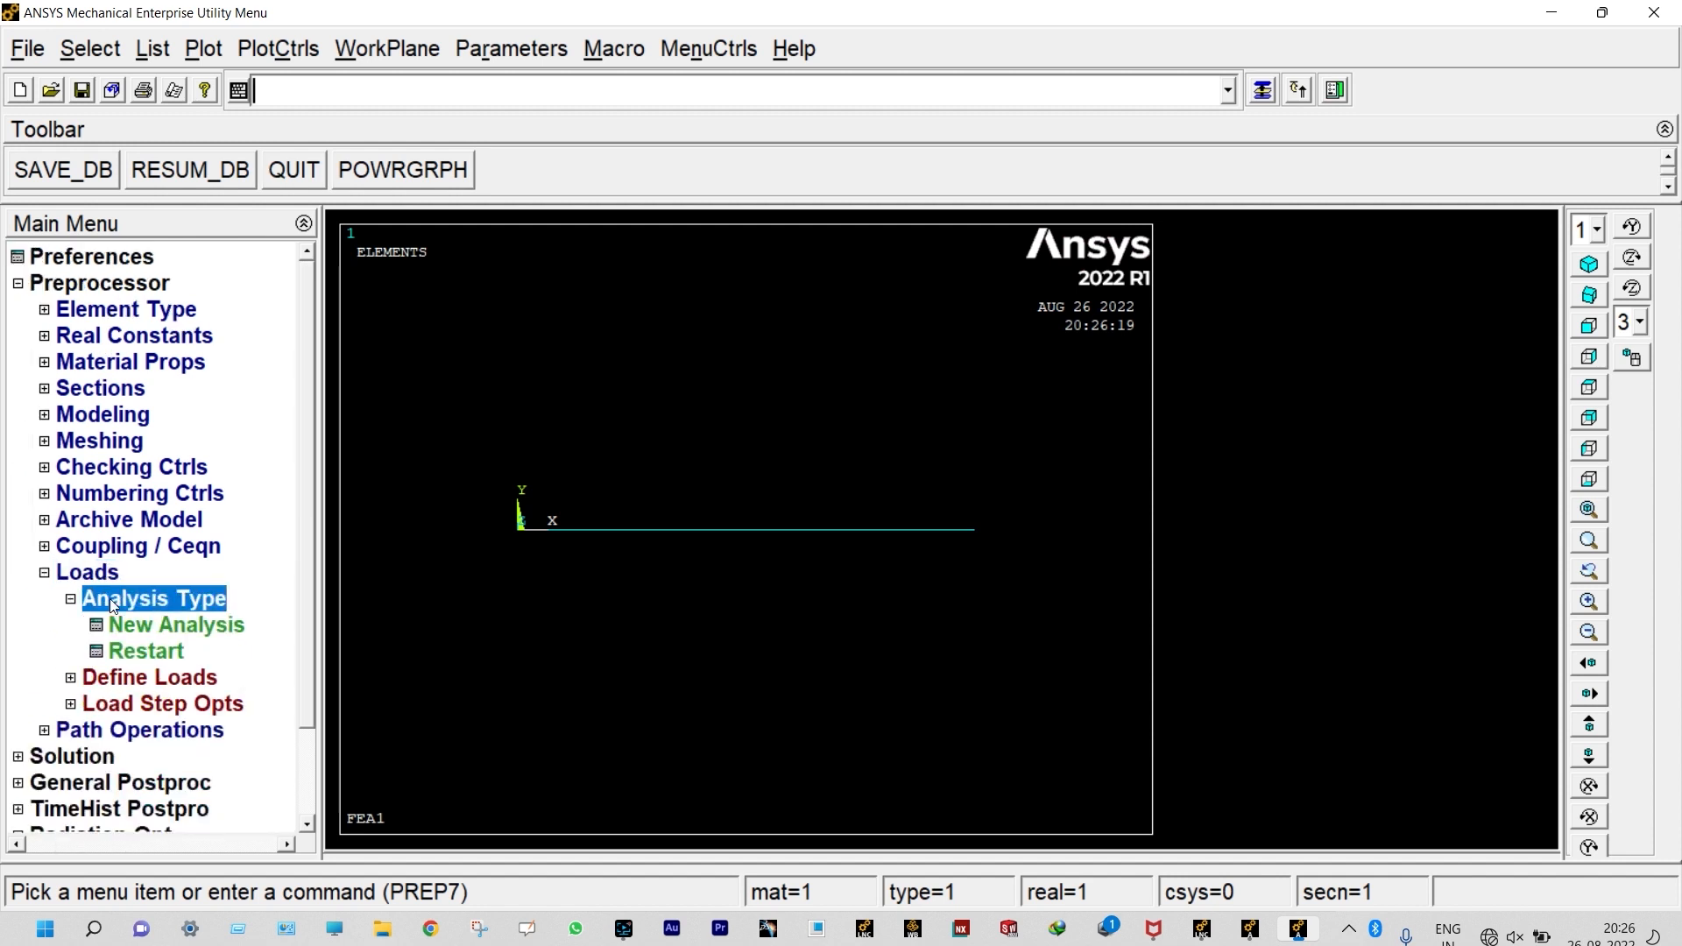
pyautogui.click(144, 626)
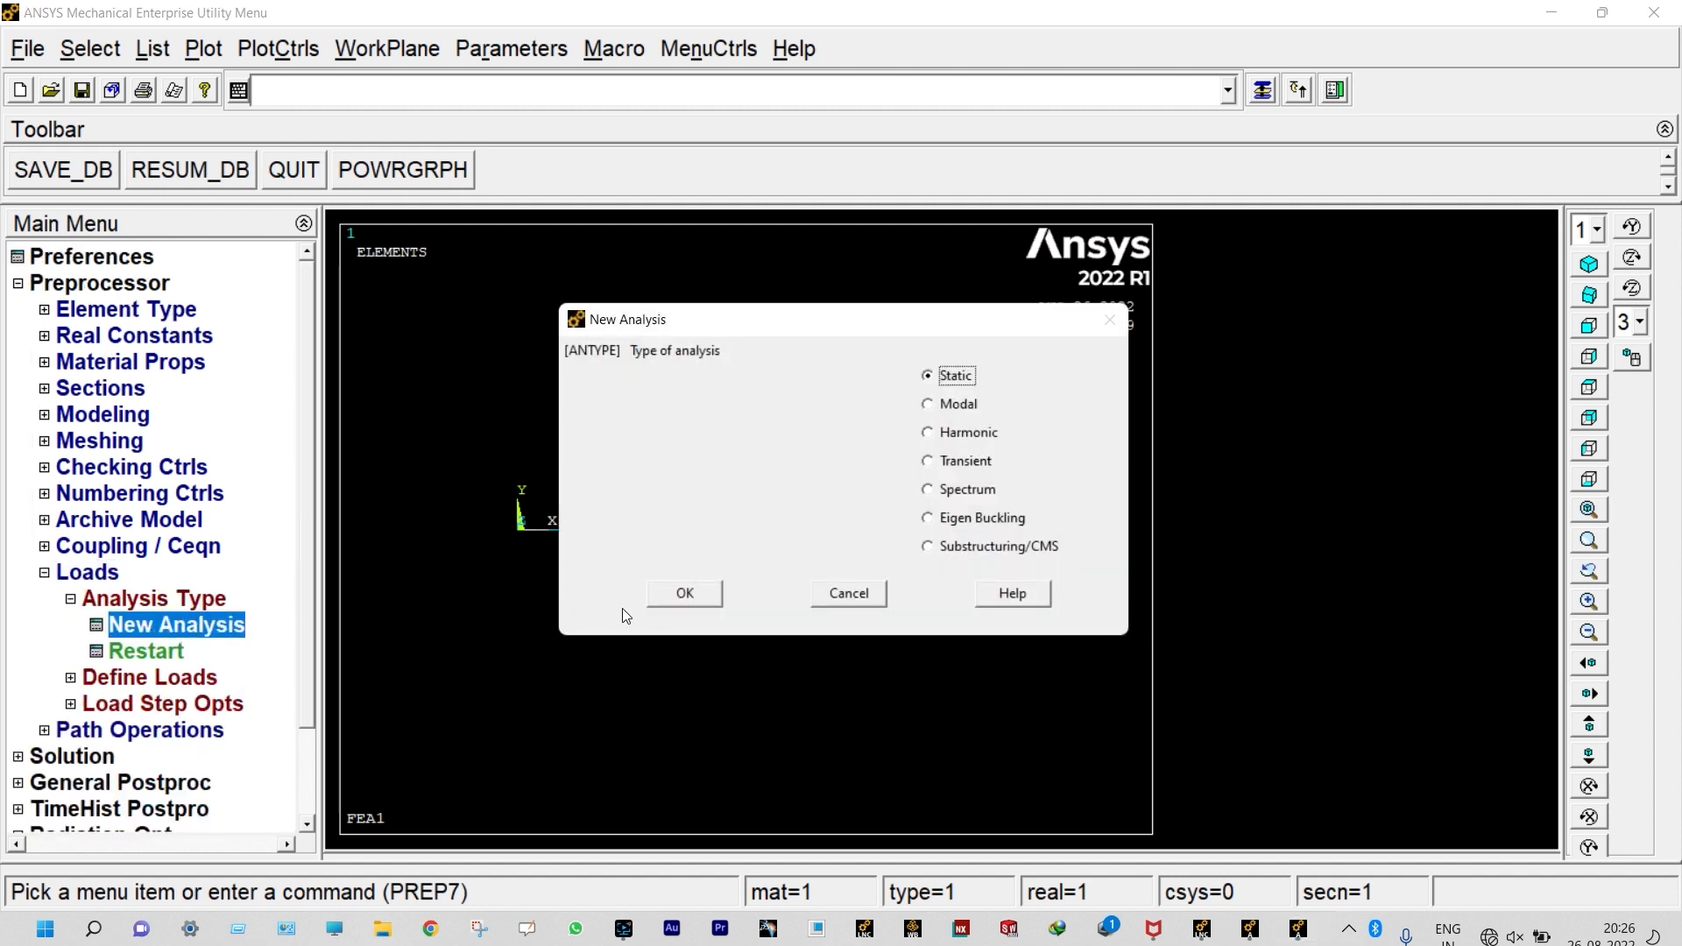
pyautogui.click(688, 594)
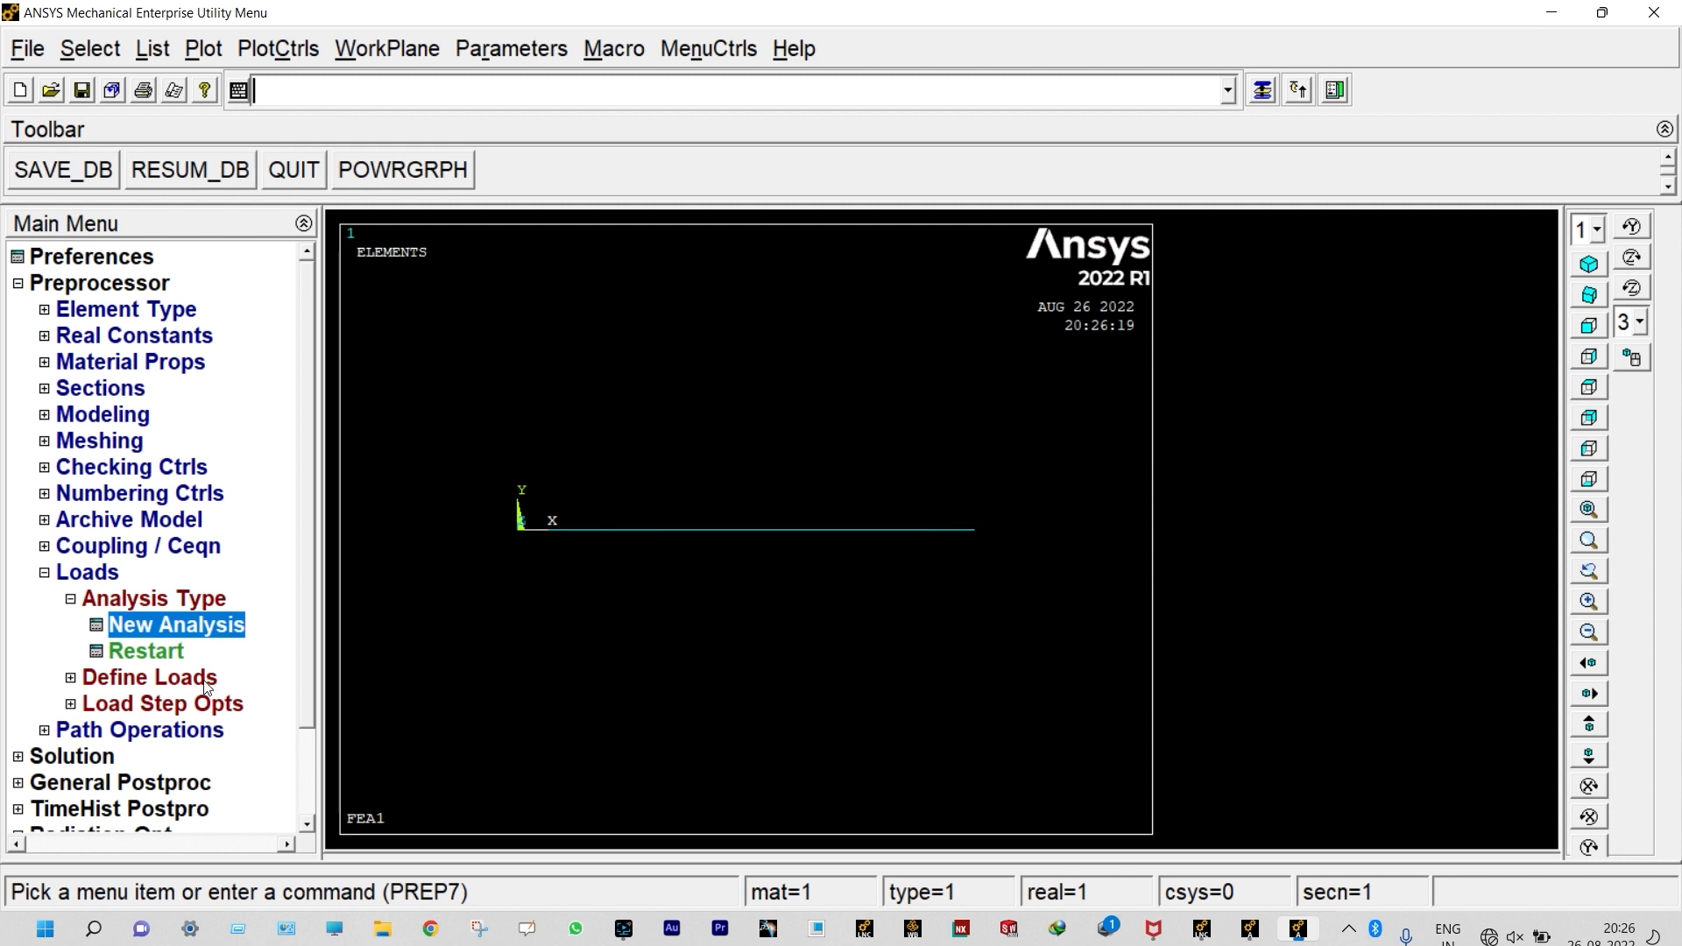
# Step: Apply a structural displacement constraint to the keypoint at the origin, fixing UX, UY, UZ, ROTX and ROTY
pyautogui.click(204, 681)
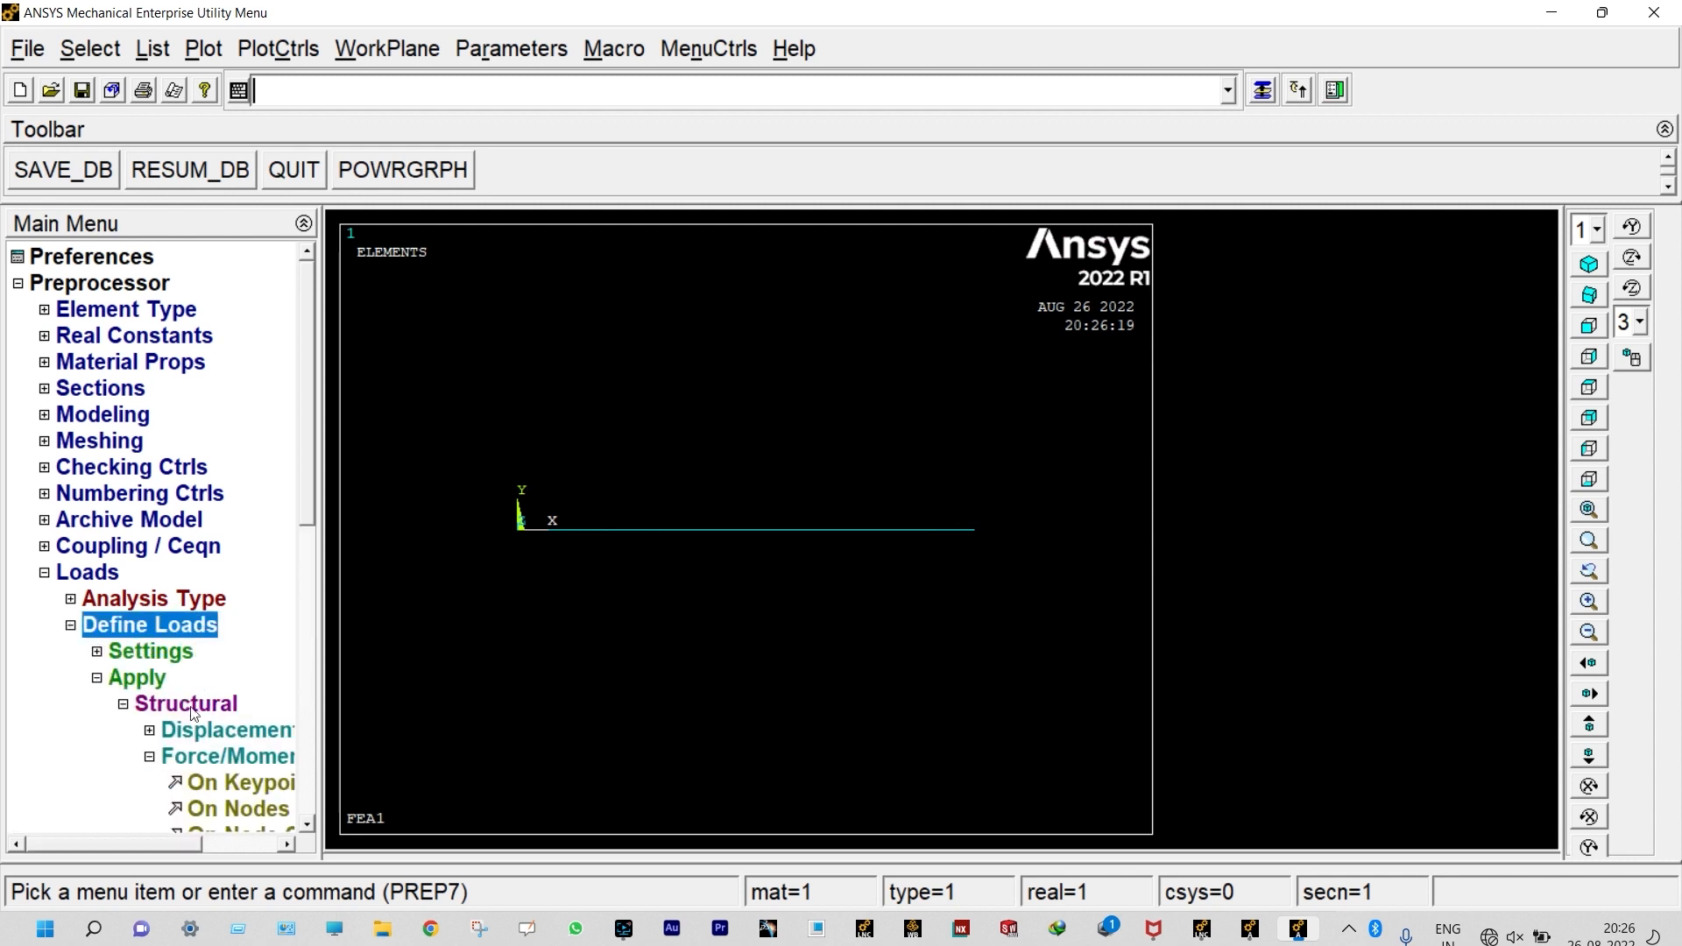
pyautogui.click(206, 734)
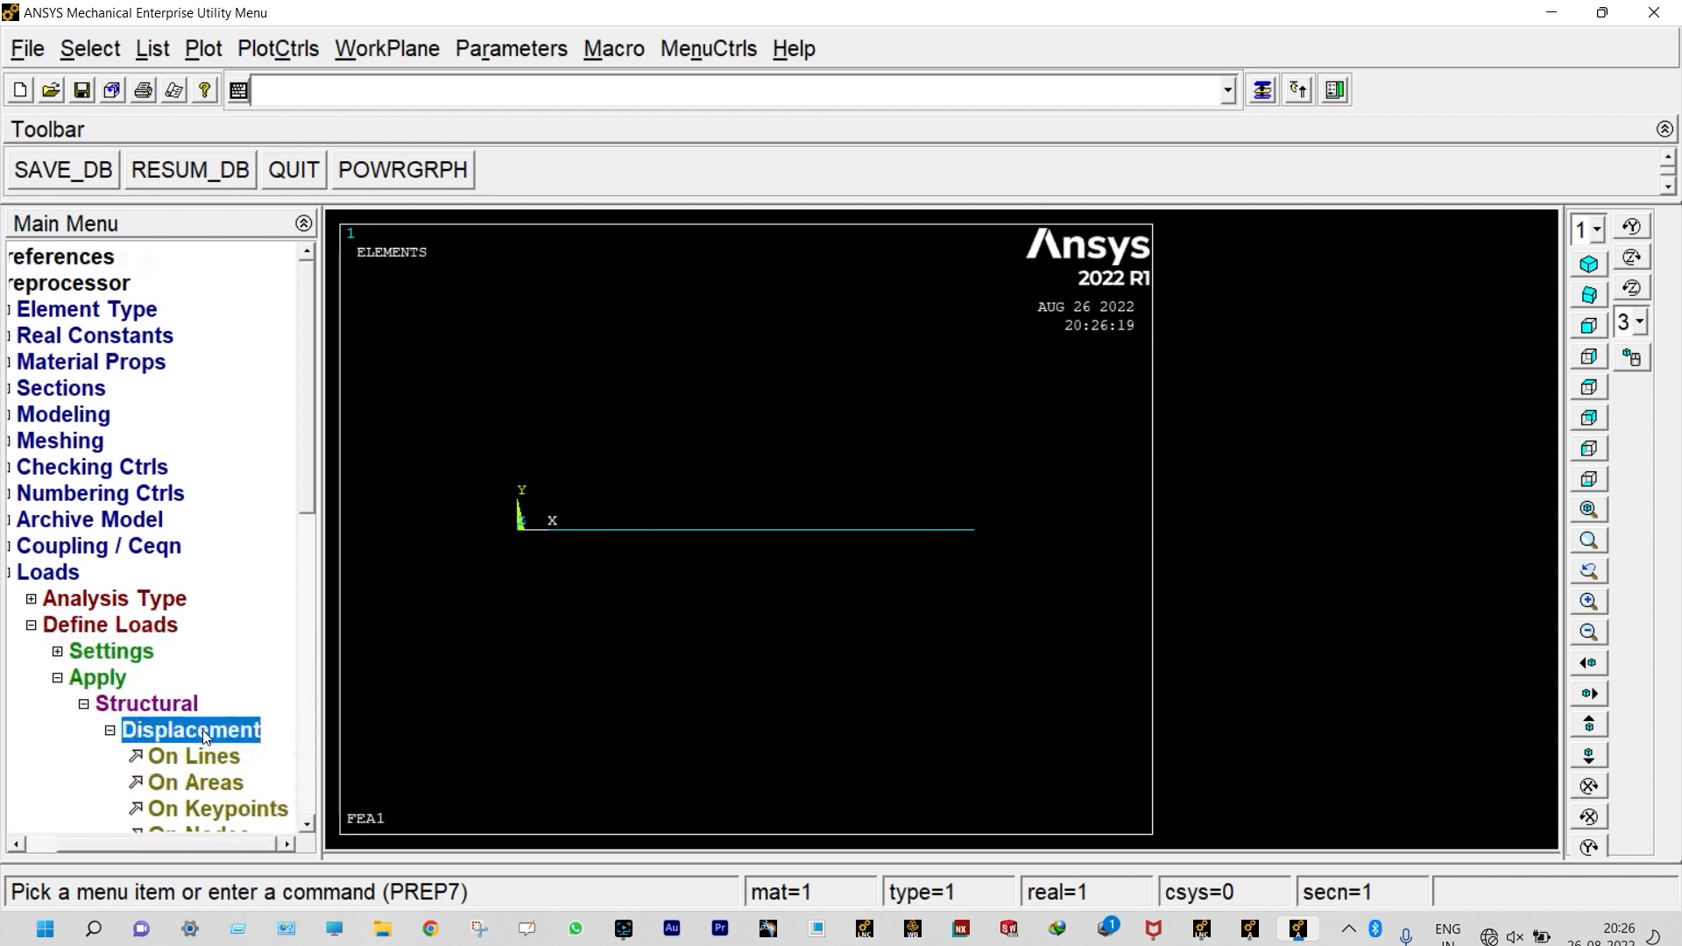
pyautogui.click(224, 808)
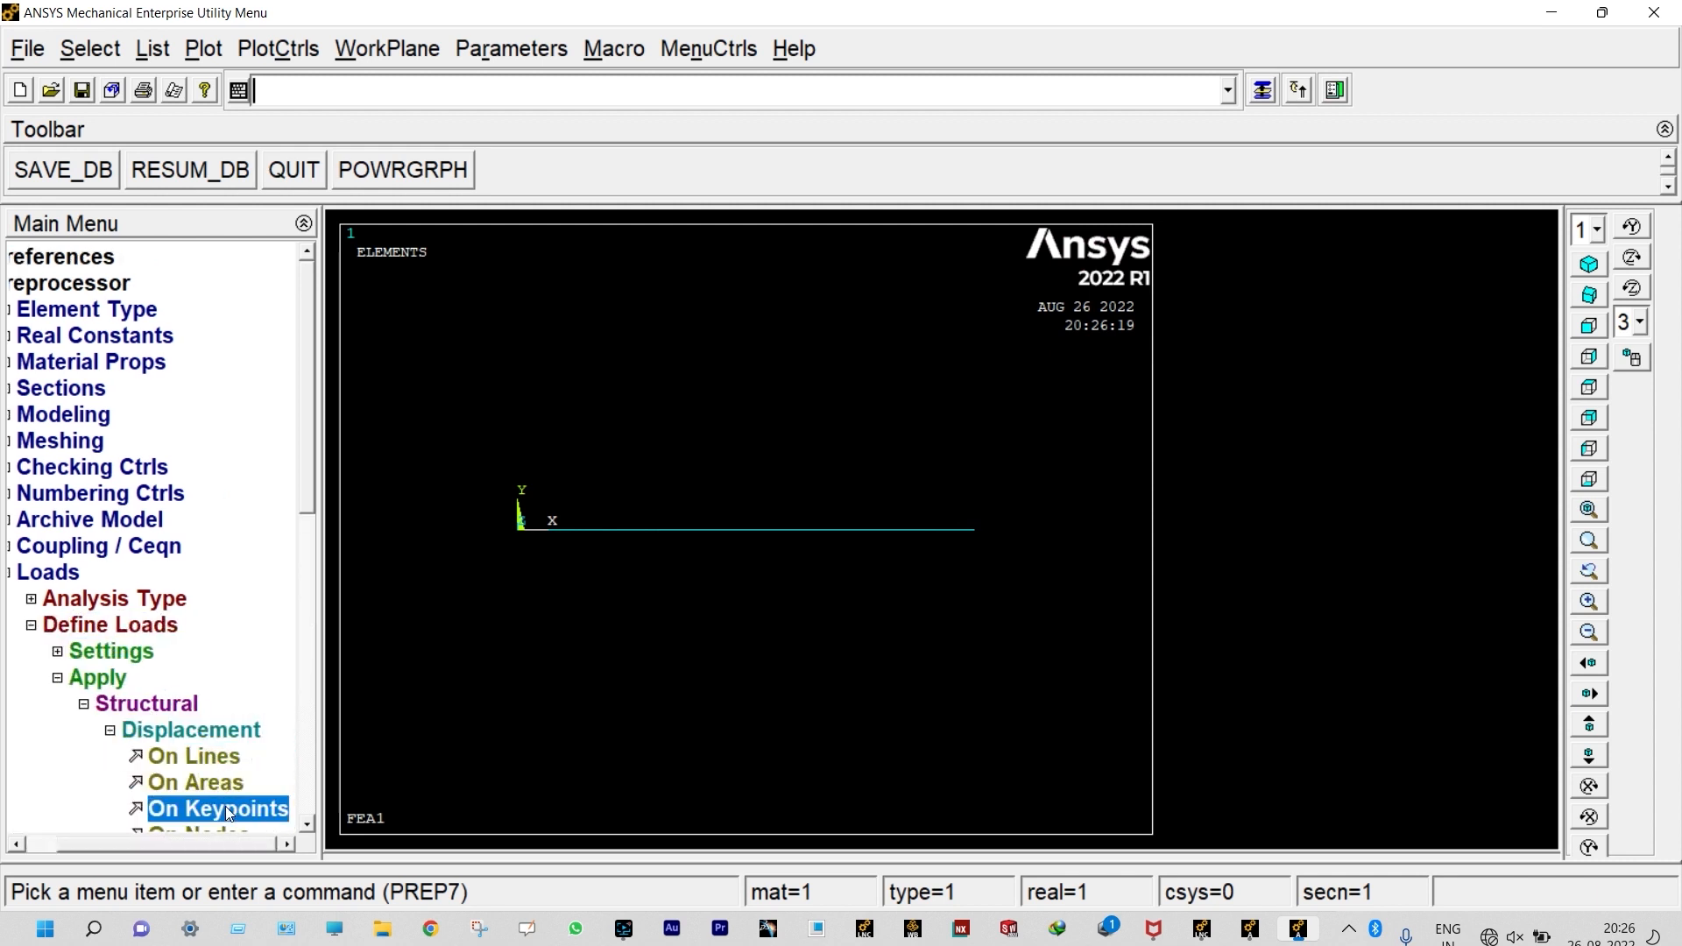
pyautogui.click(519, 529)
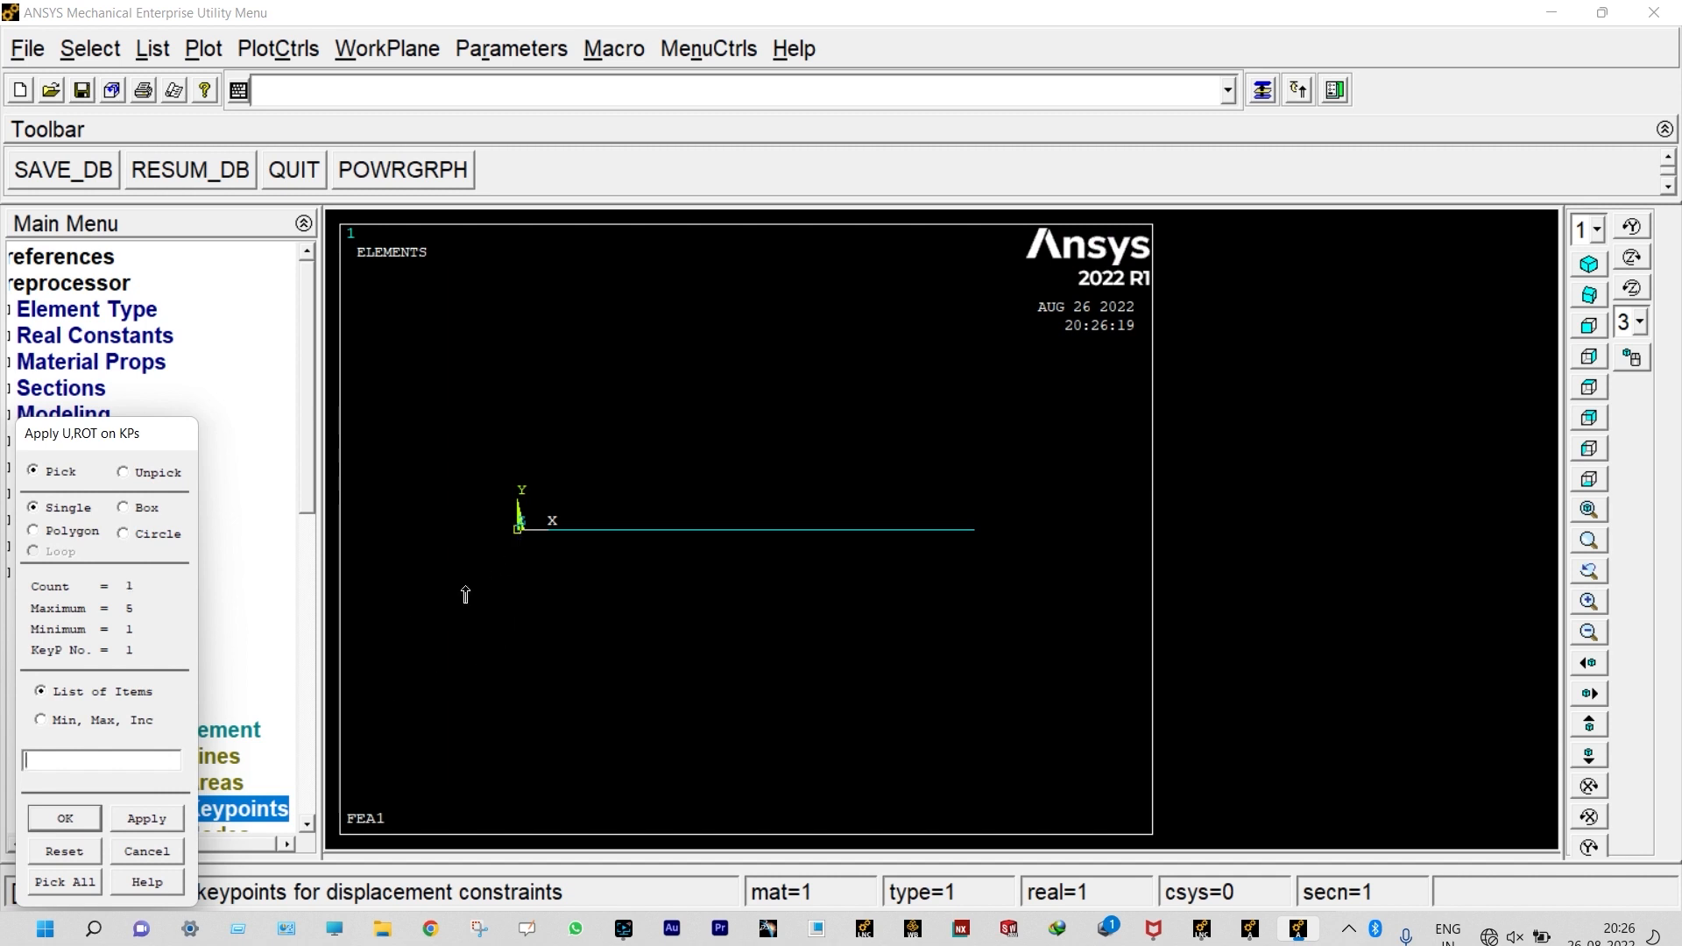
pyautogui.click(133, 819)
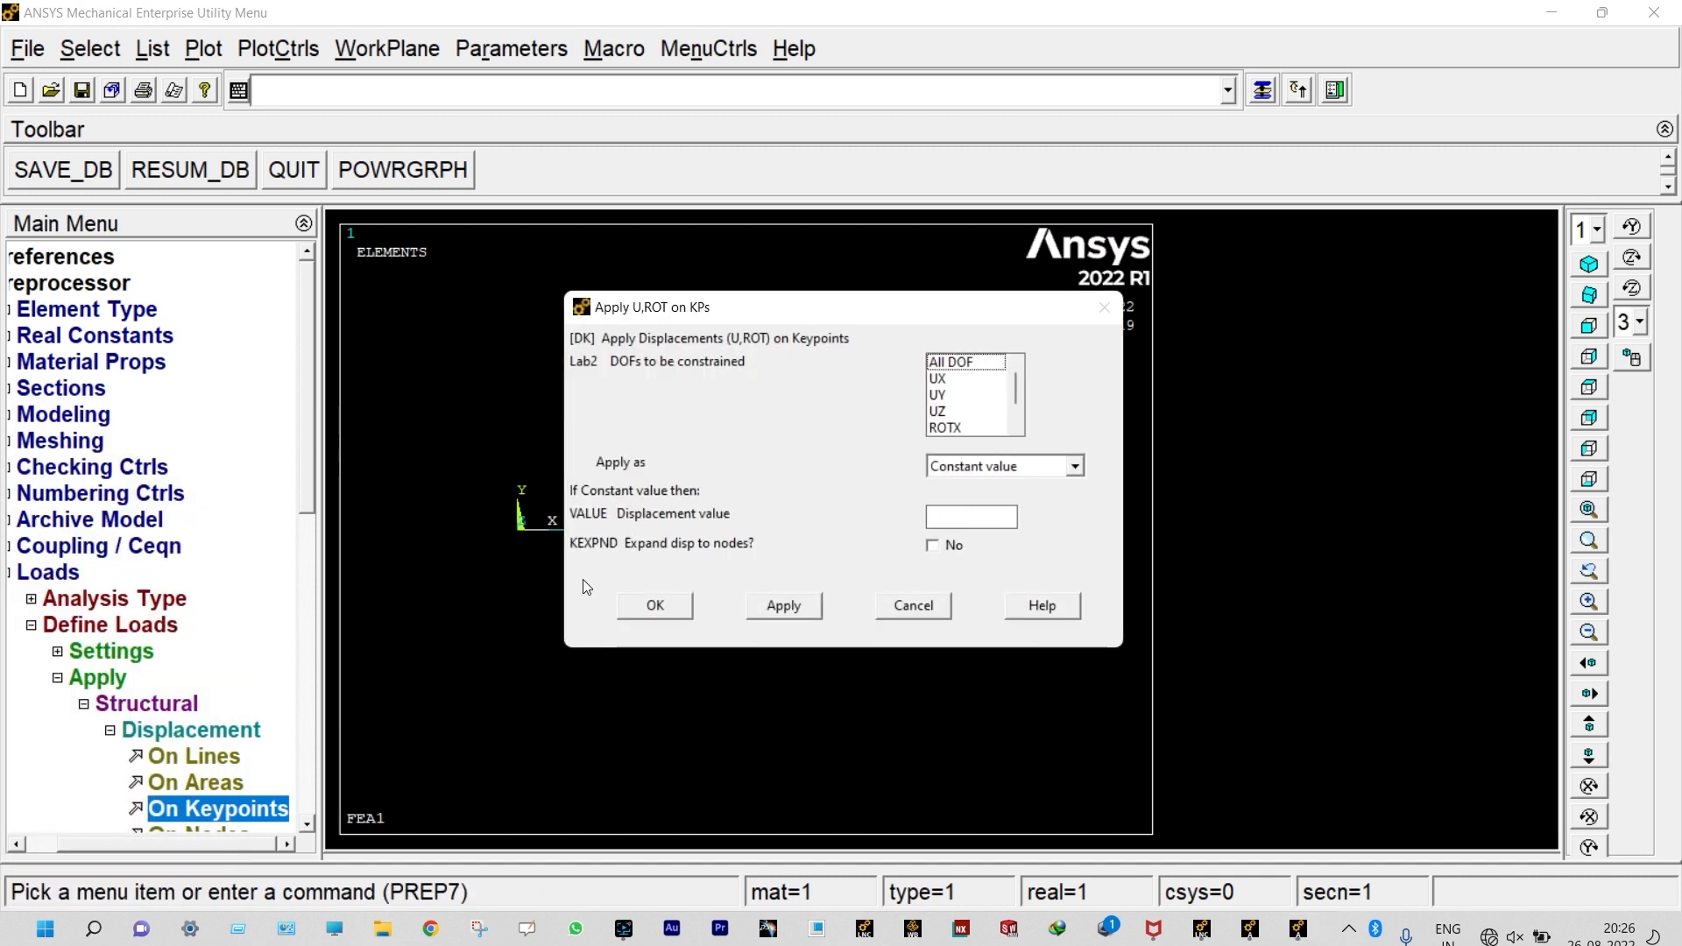
pyautogui.click(946, 381)
pyautogui.click(948, 395)
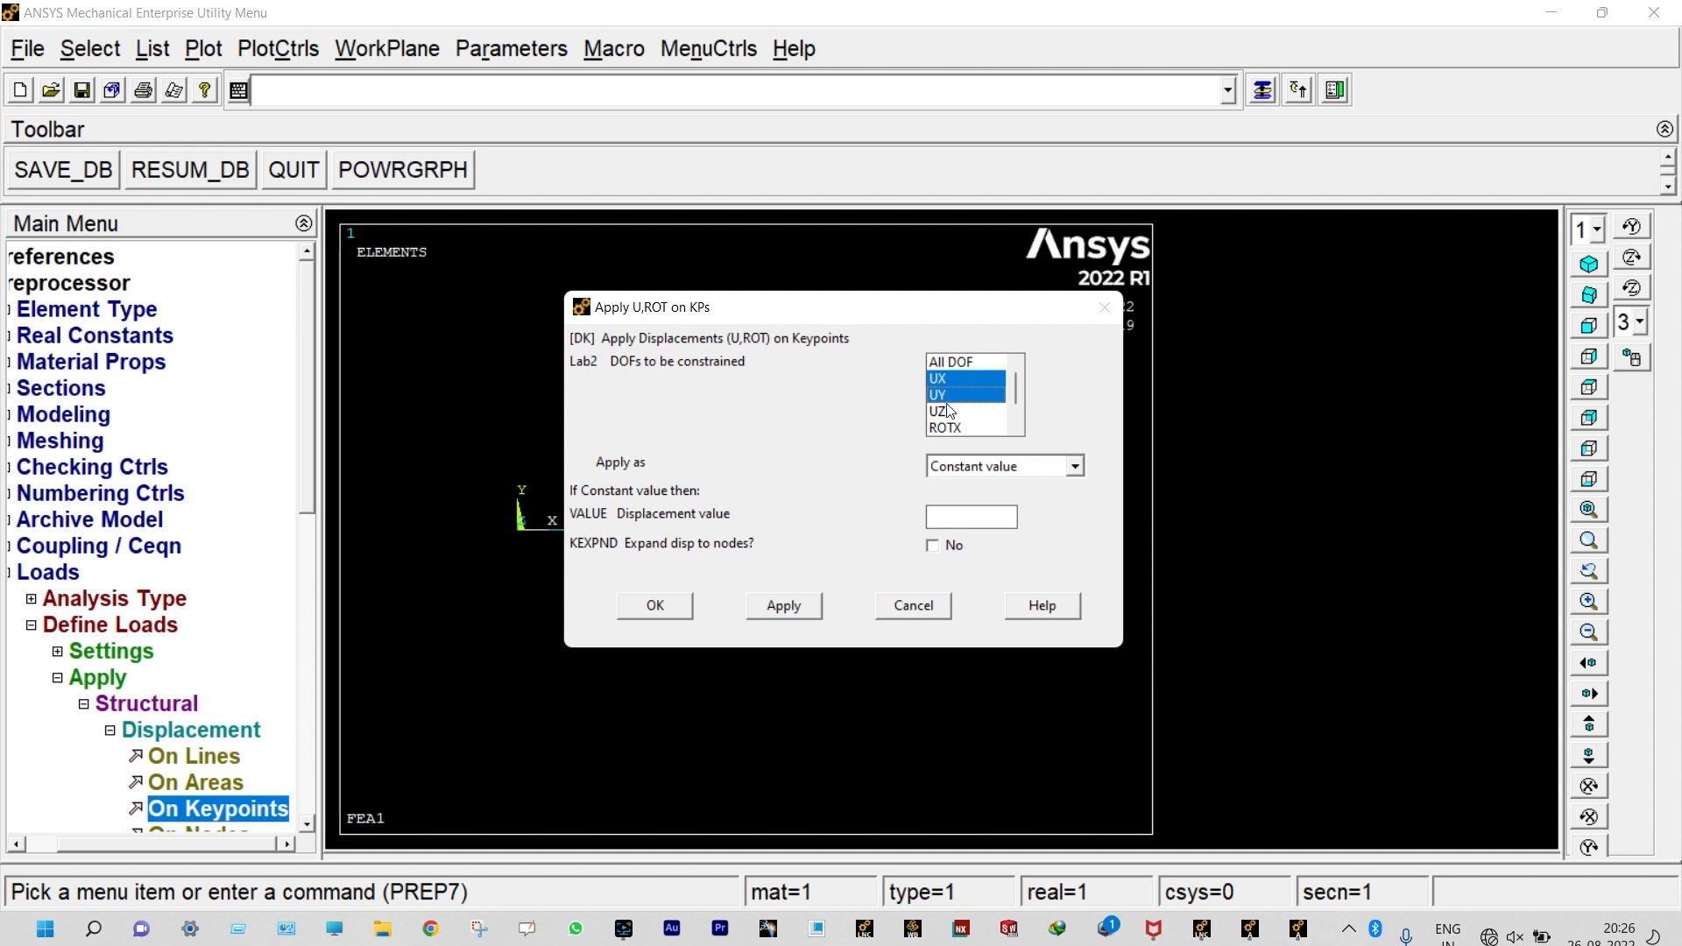
pyautogui.click(947, 412)
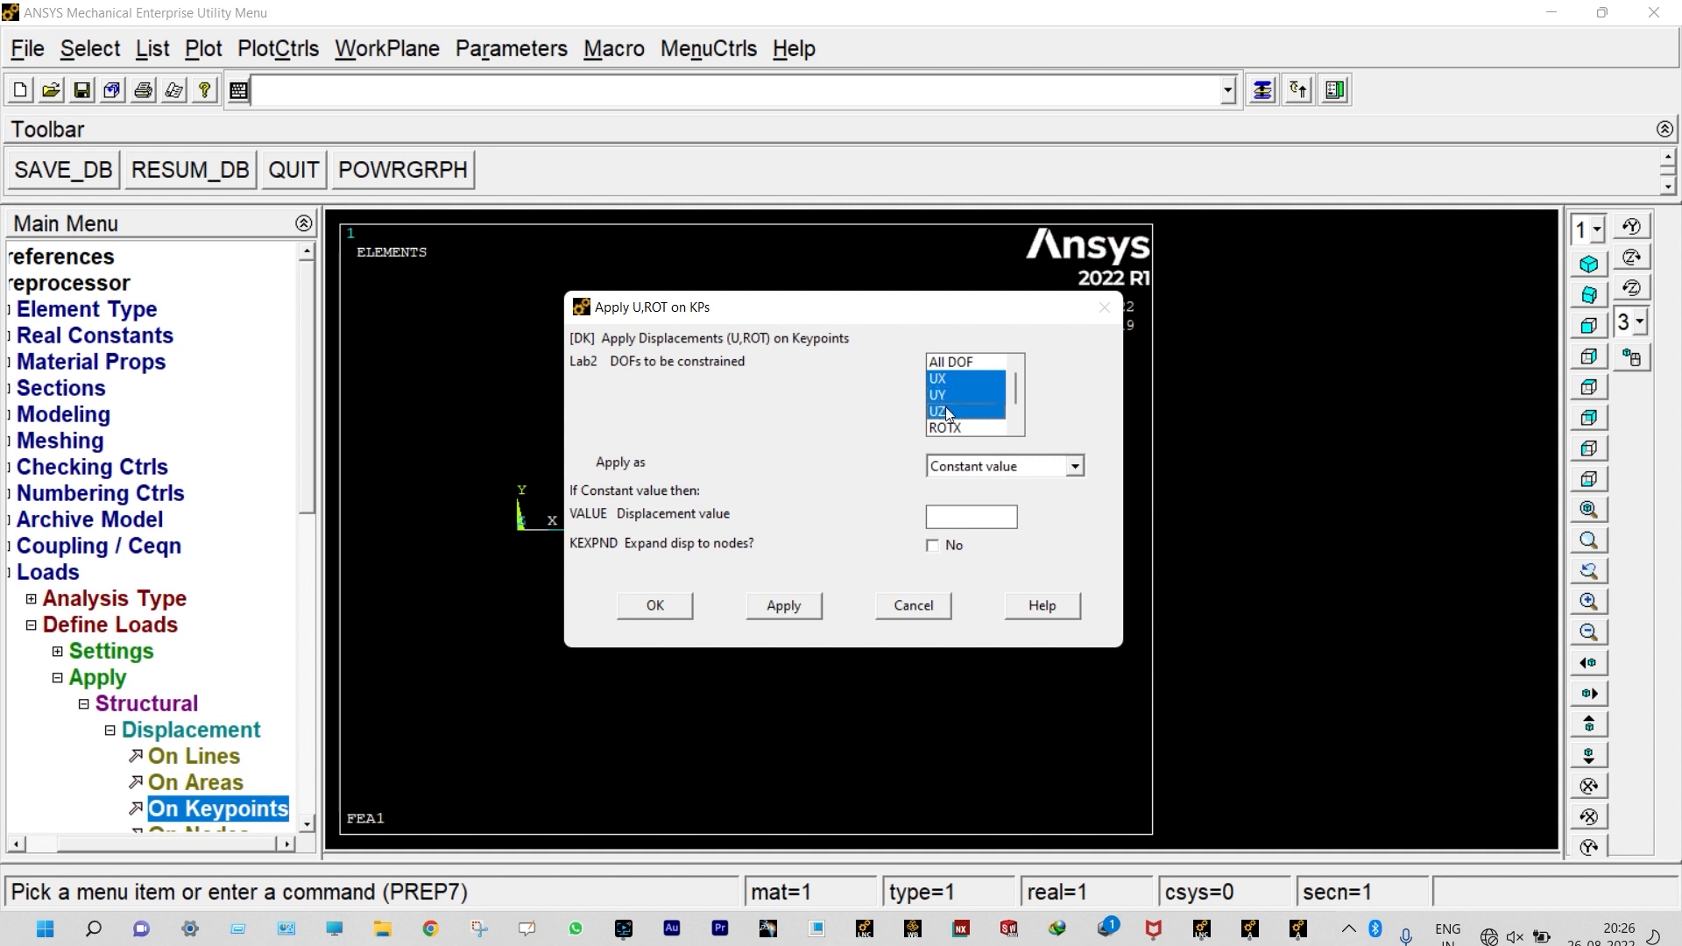
pyautogui.click(1015, 429)
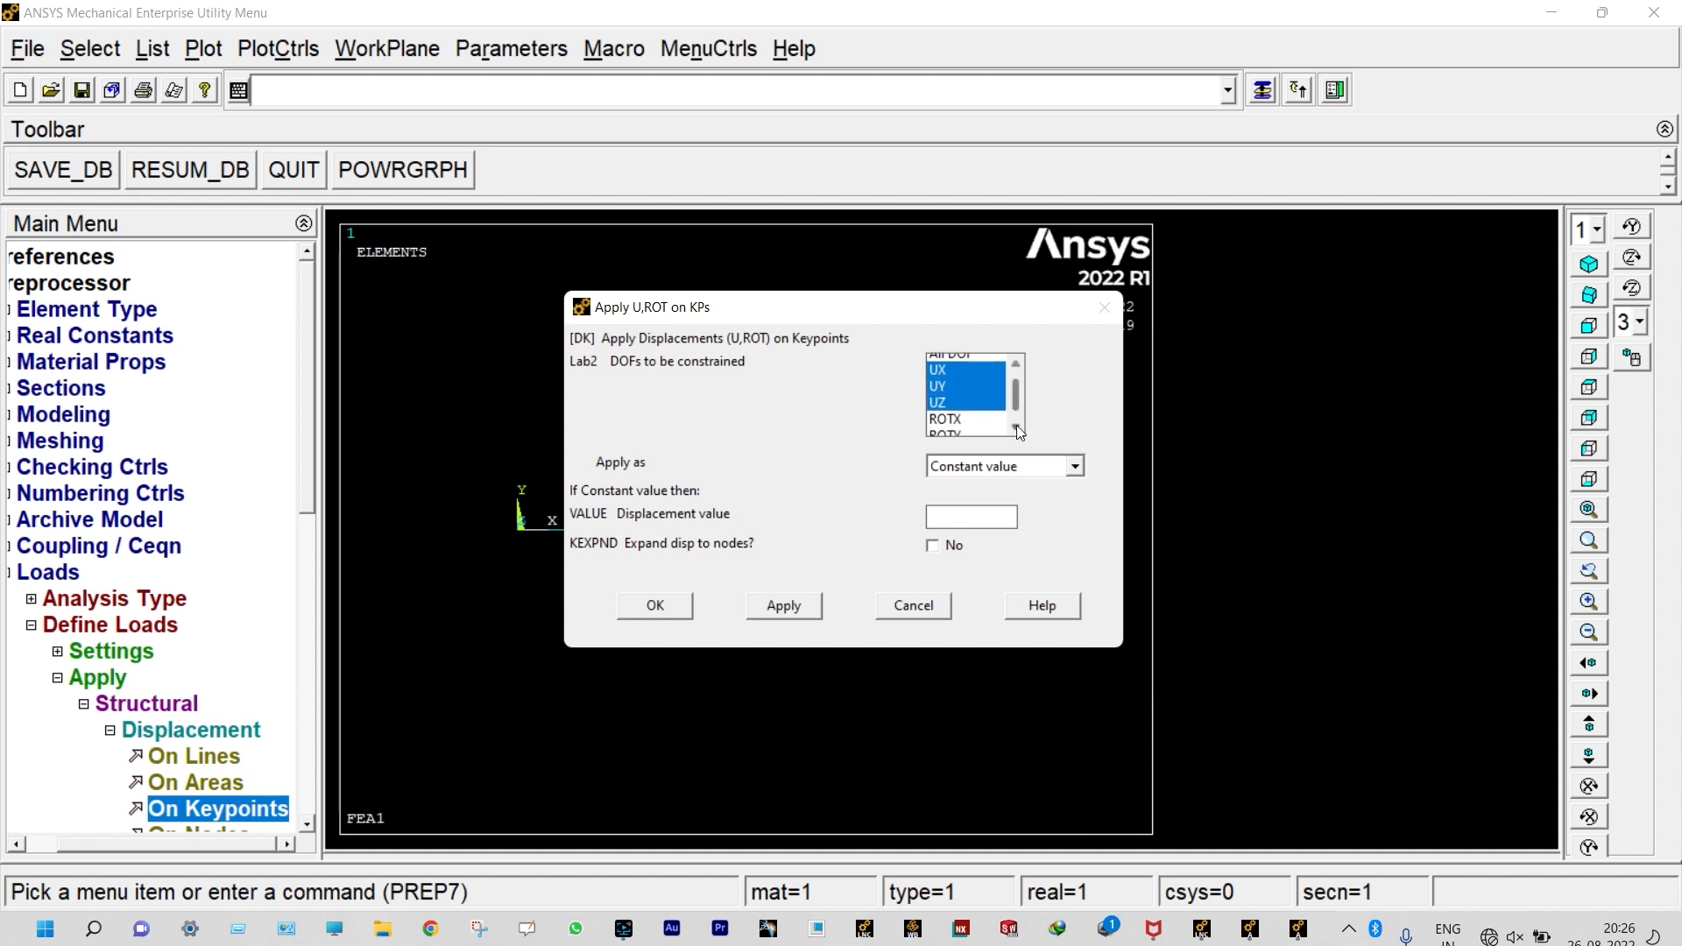
pyautogui.click(962, 412)
pyautogui.click(965, 427)
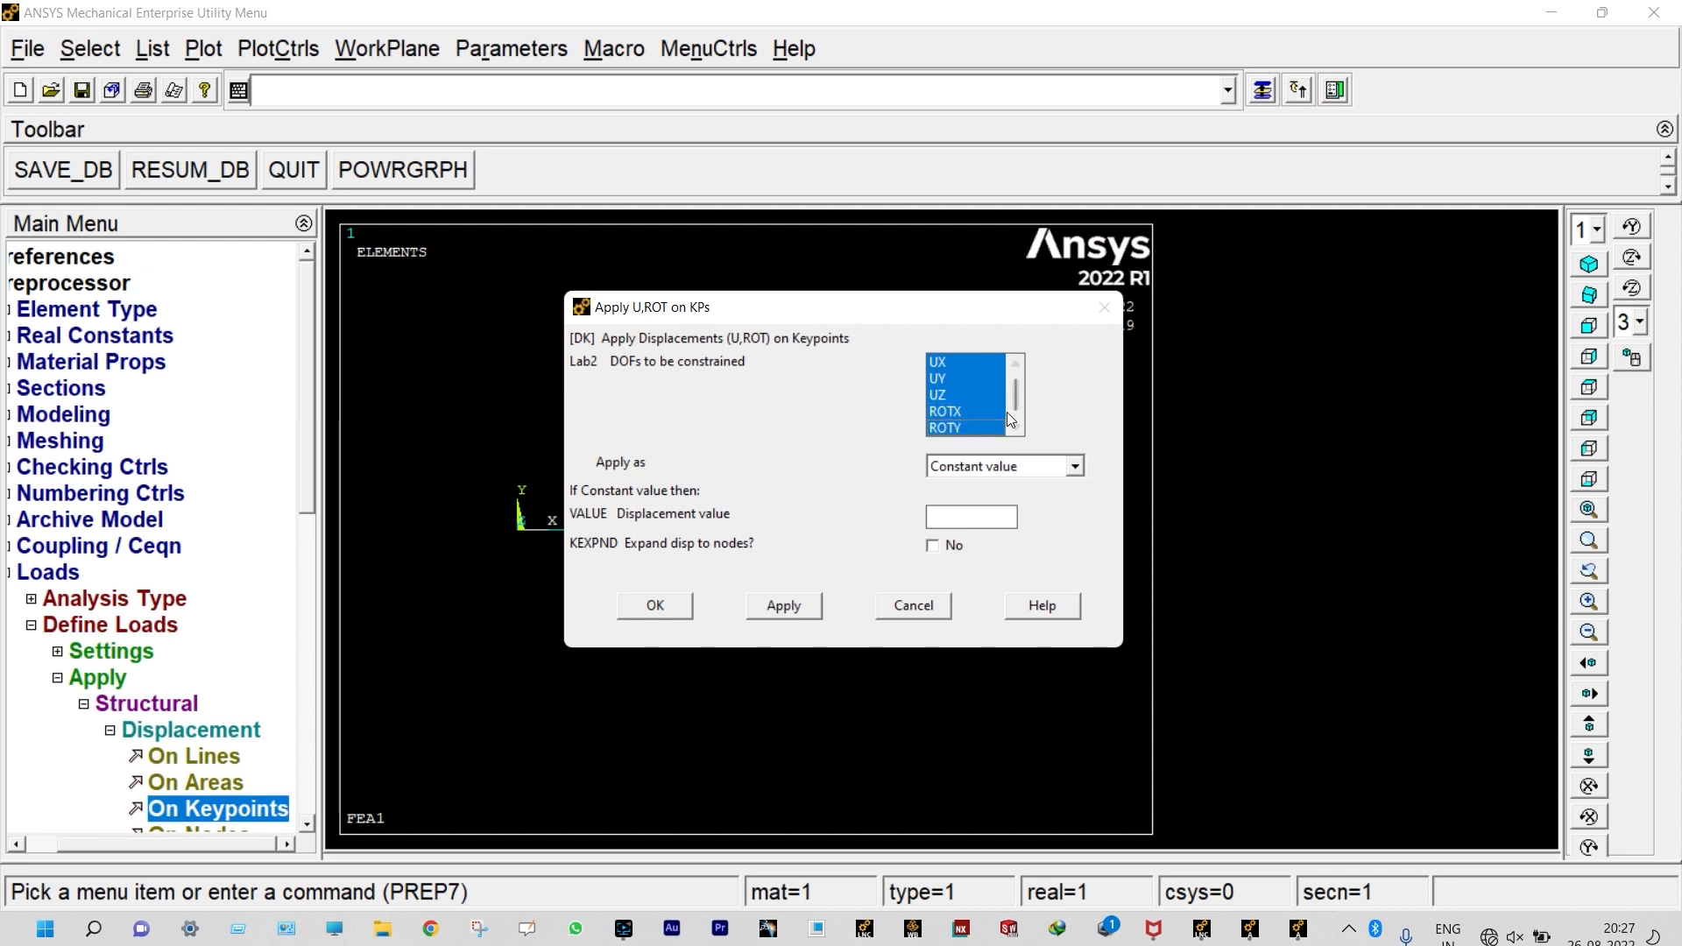
pyautogui.moveTo(1018, 393)
pyautogui.mouseDown()
pyautogui.moveTo(1012, 359)
pyautogui.moveTo(1013, 421)
pyautogui.mouseUp()
pyautogui.click(783, 605)
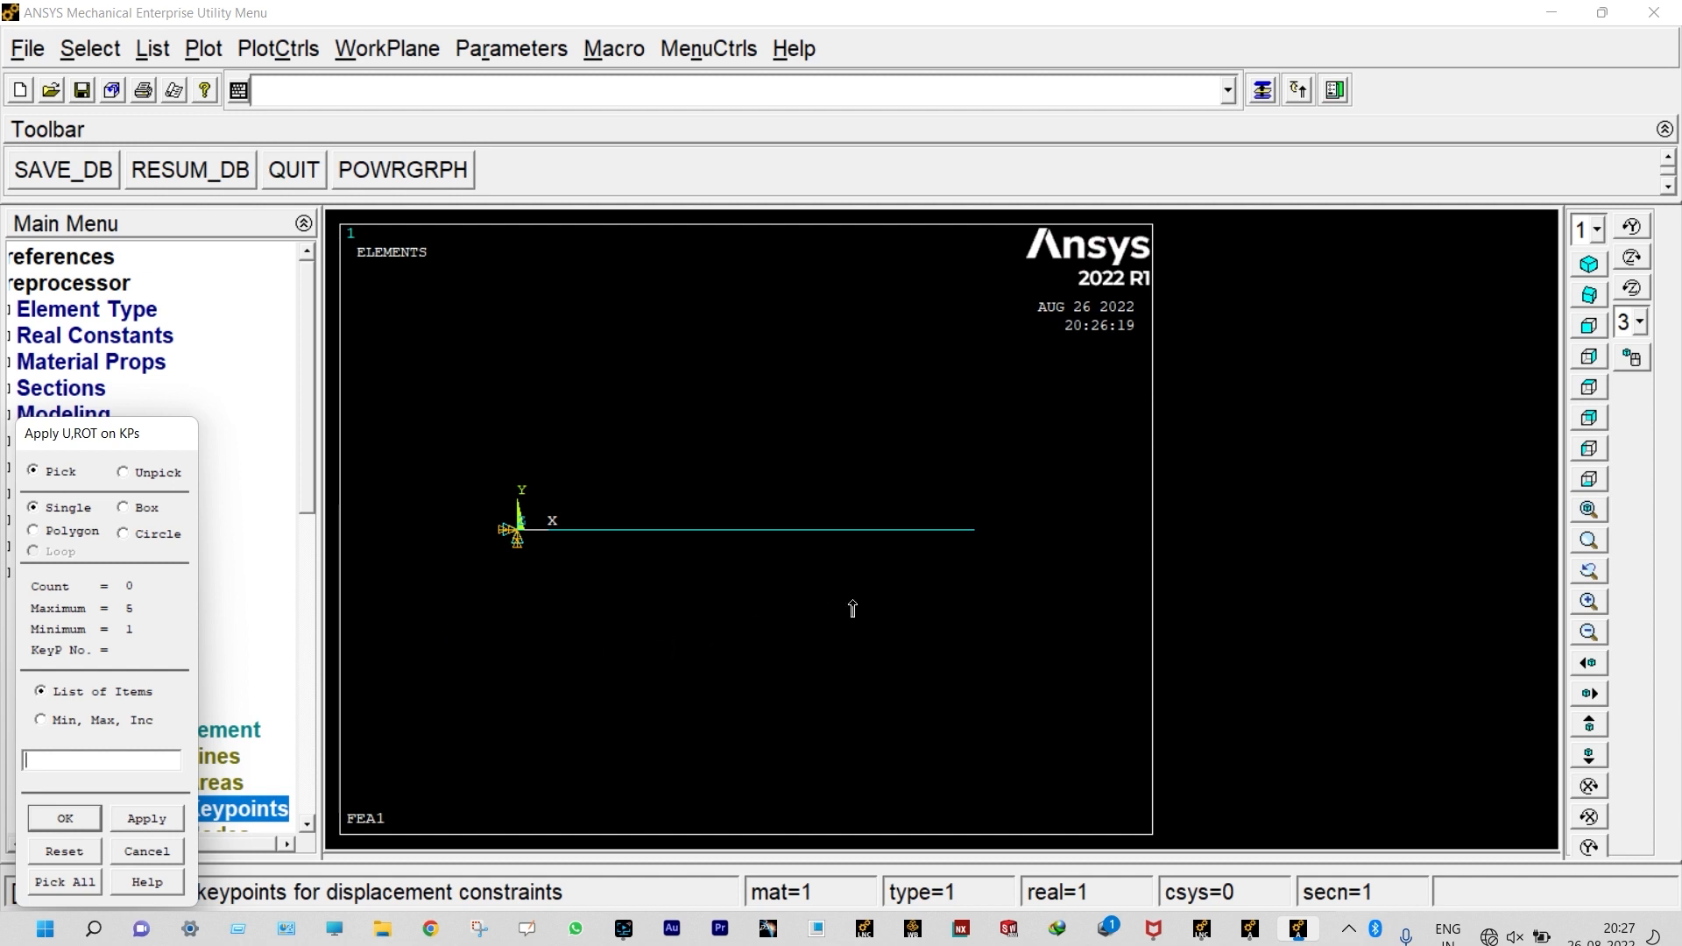
# Step: Constrain UY, UZ, ROTX and ROTY at the beam's far-end keypoint, leaving UX free
pyautogui.click(974, 538)
pyautogui.click(81, 817)
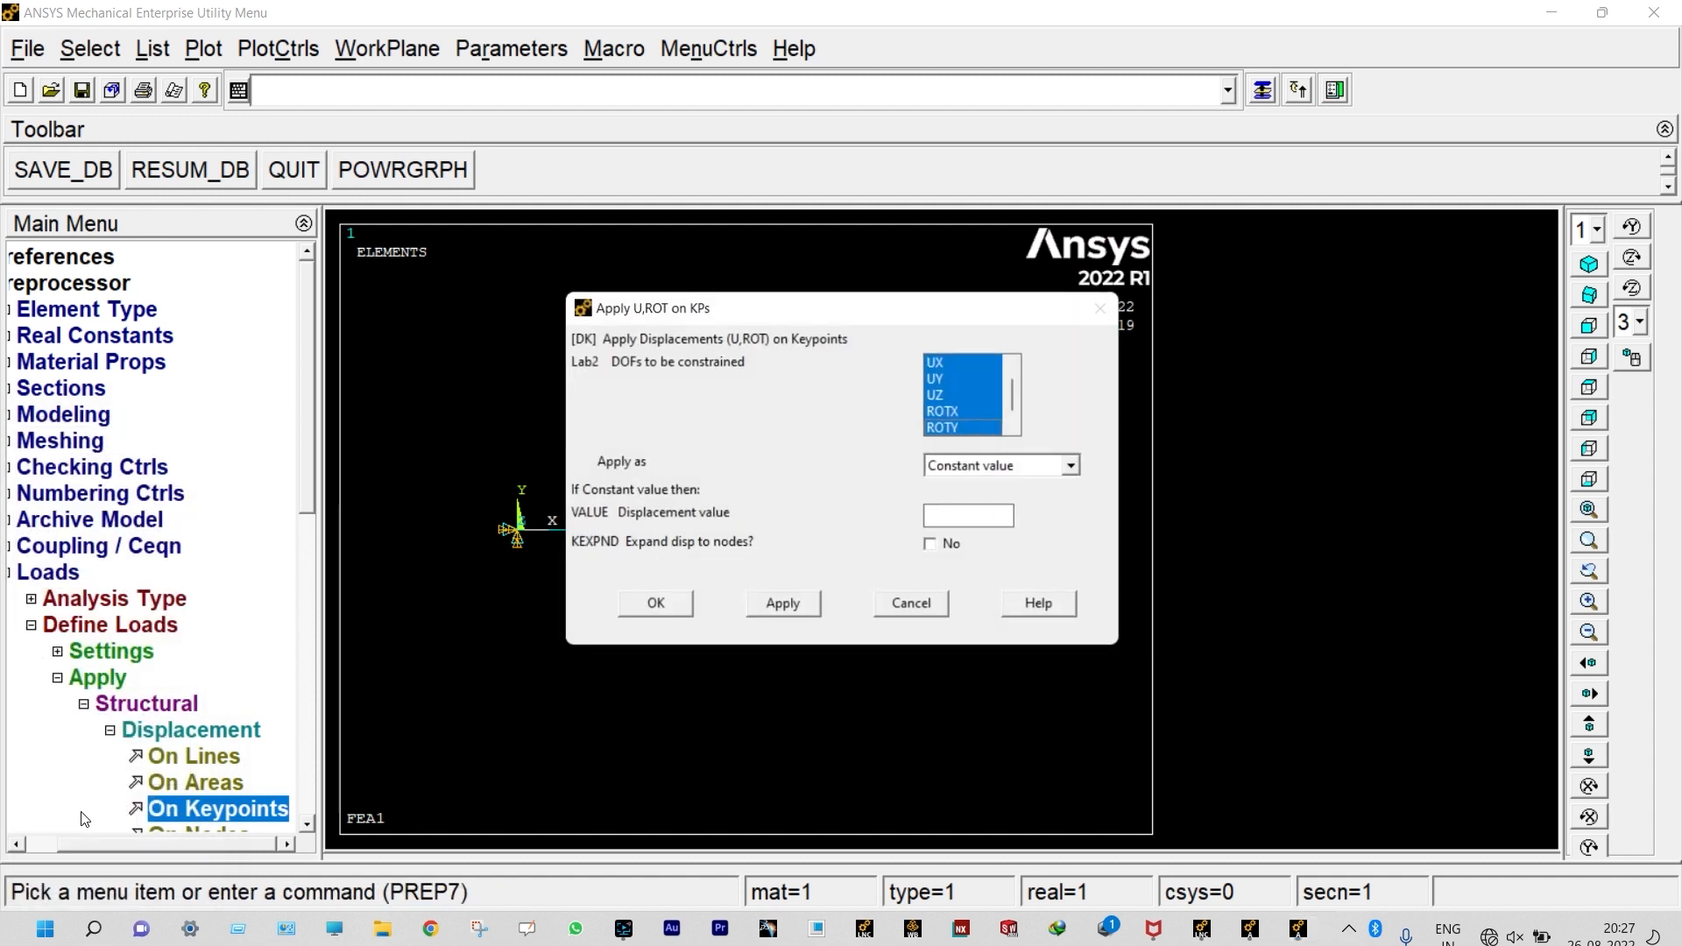
pyautogui.click(939, 364)
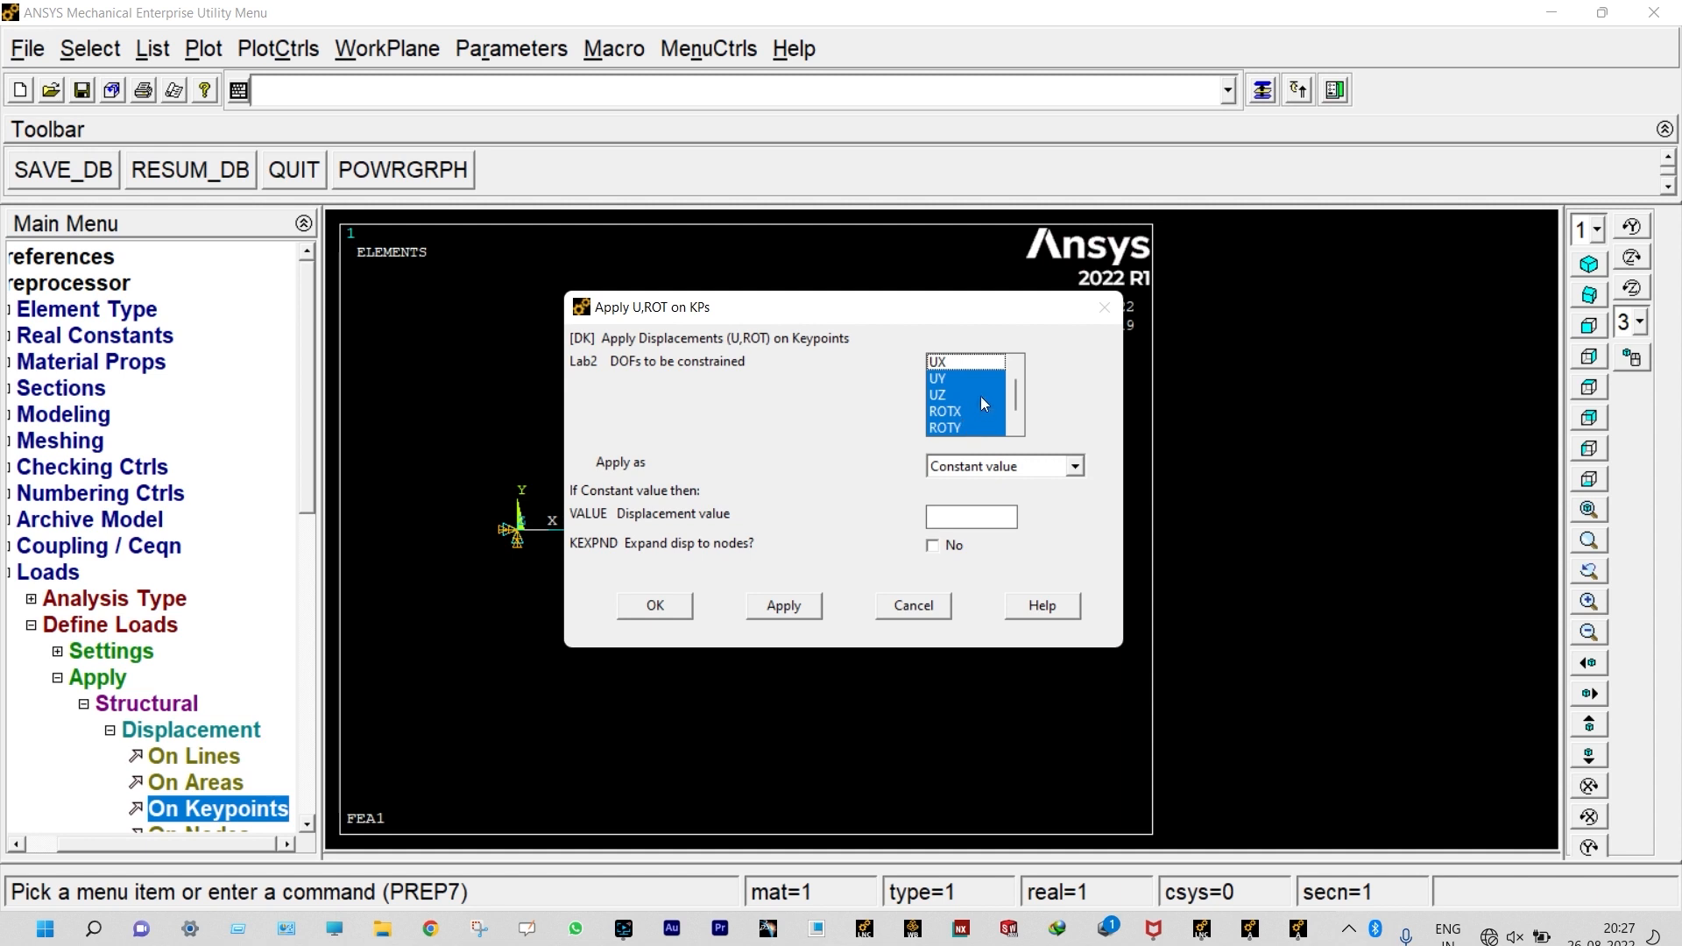
pyautogui.click(661, 606)
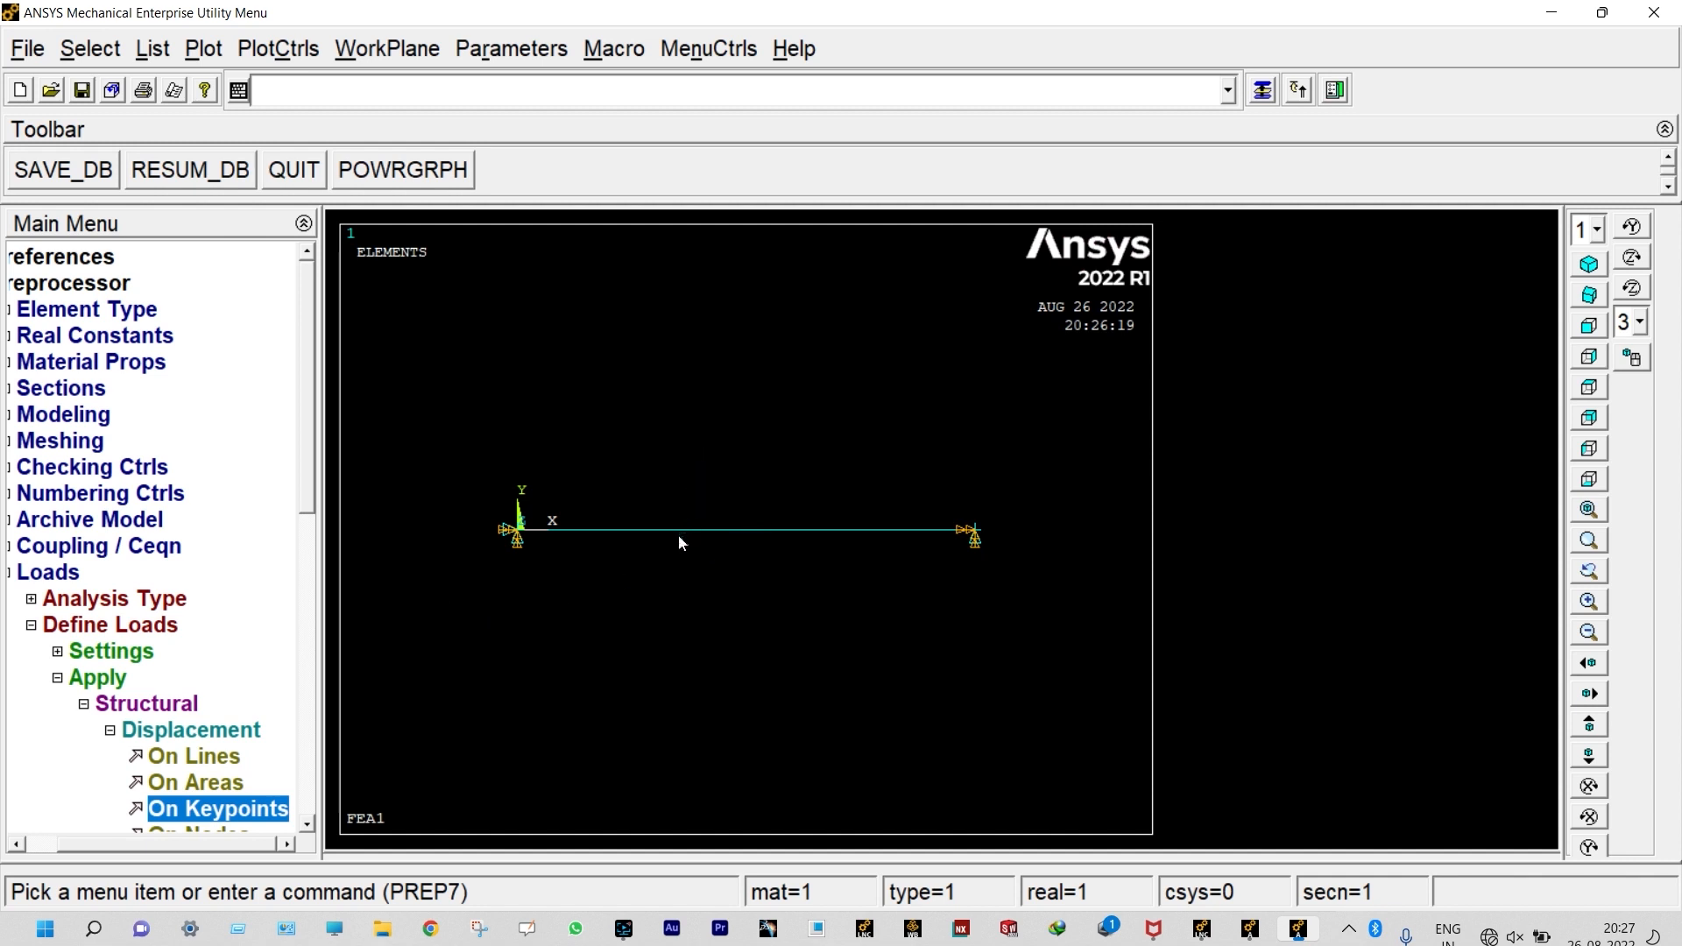
# Step: Plot the model as lines instead of elements
pyautogui.click(217, 50)
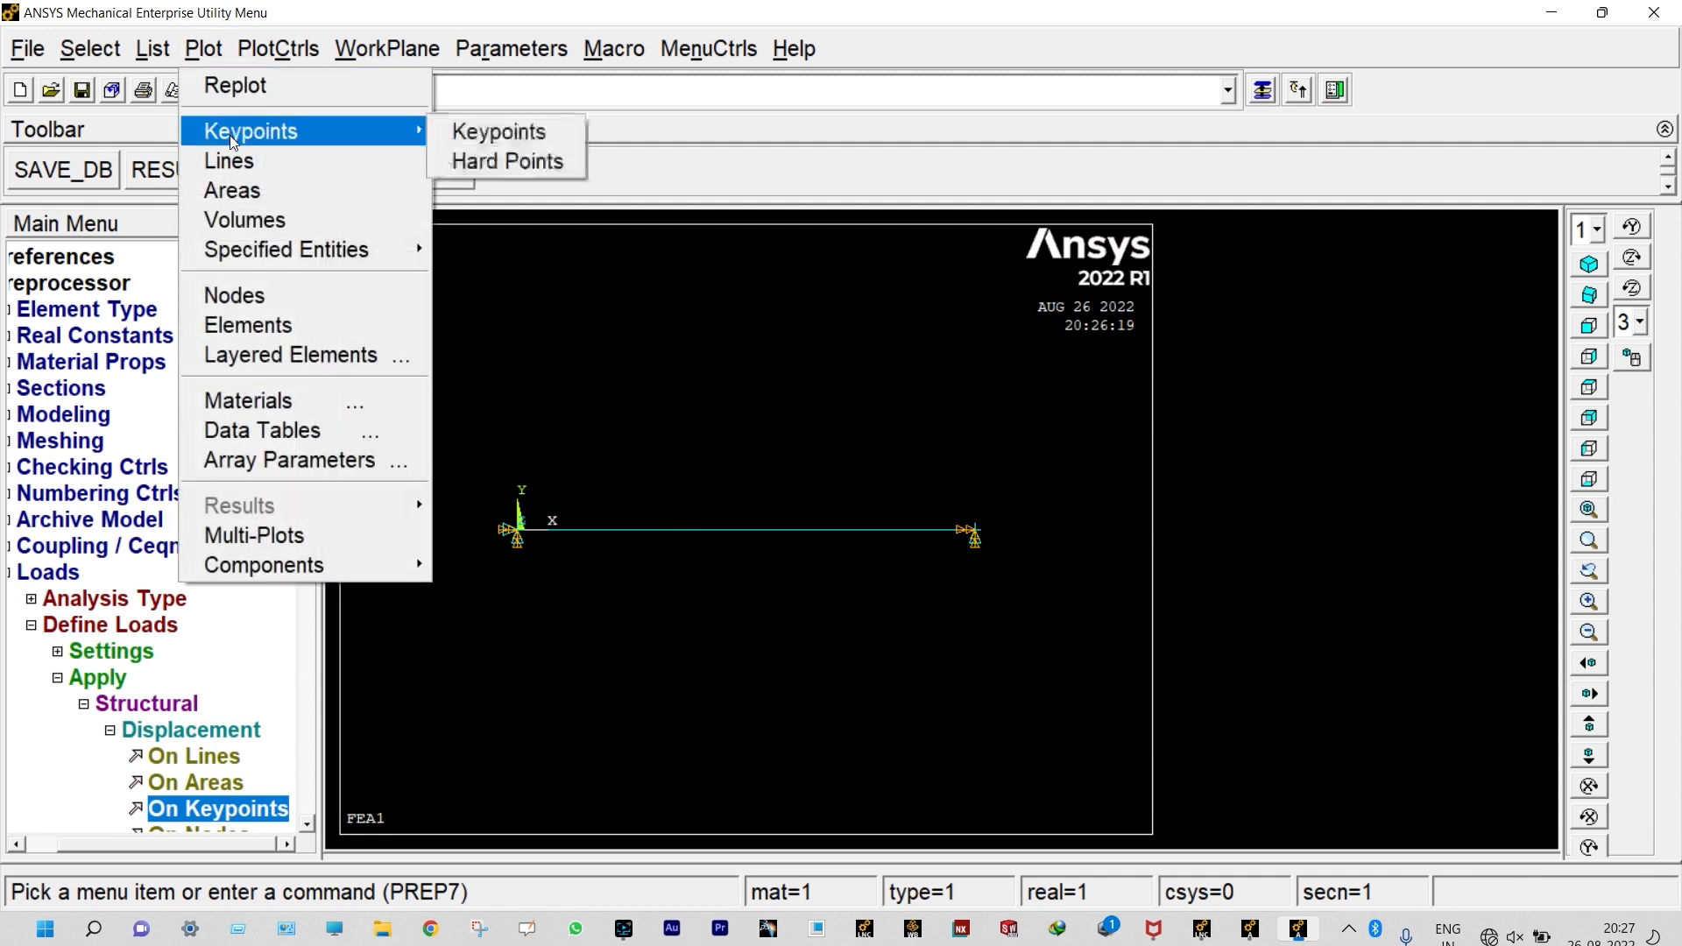
pyautogui.click(233, 159)
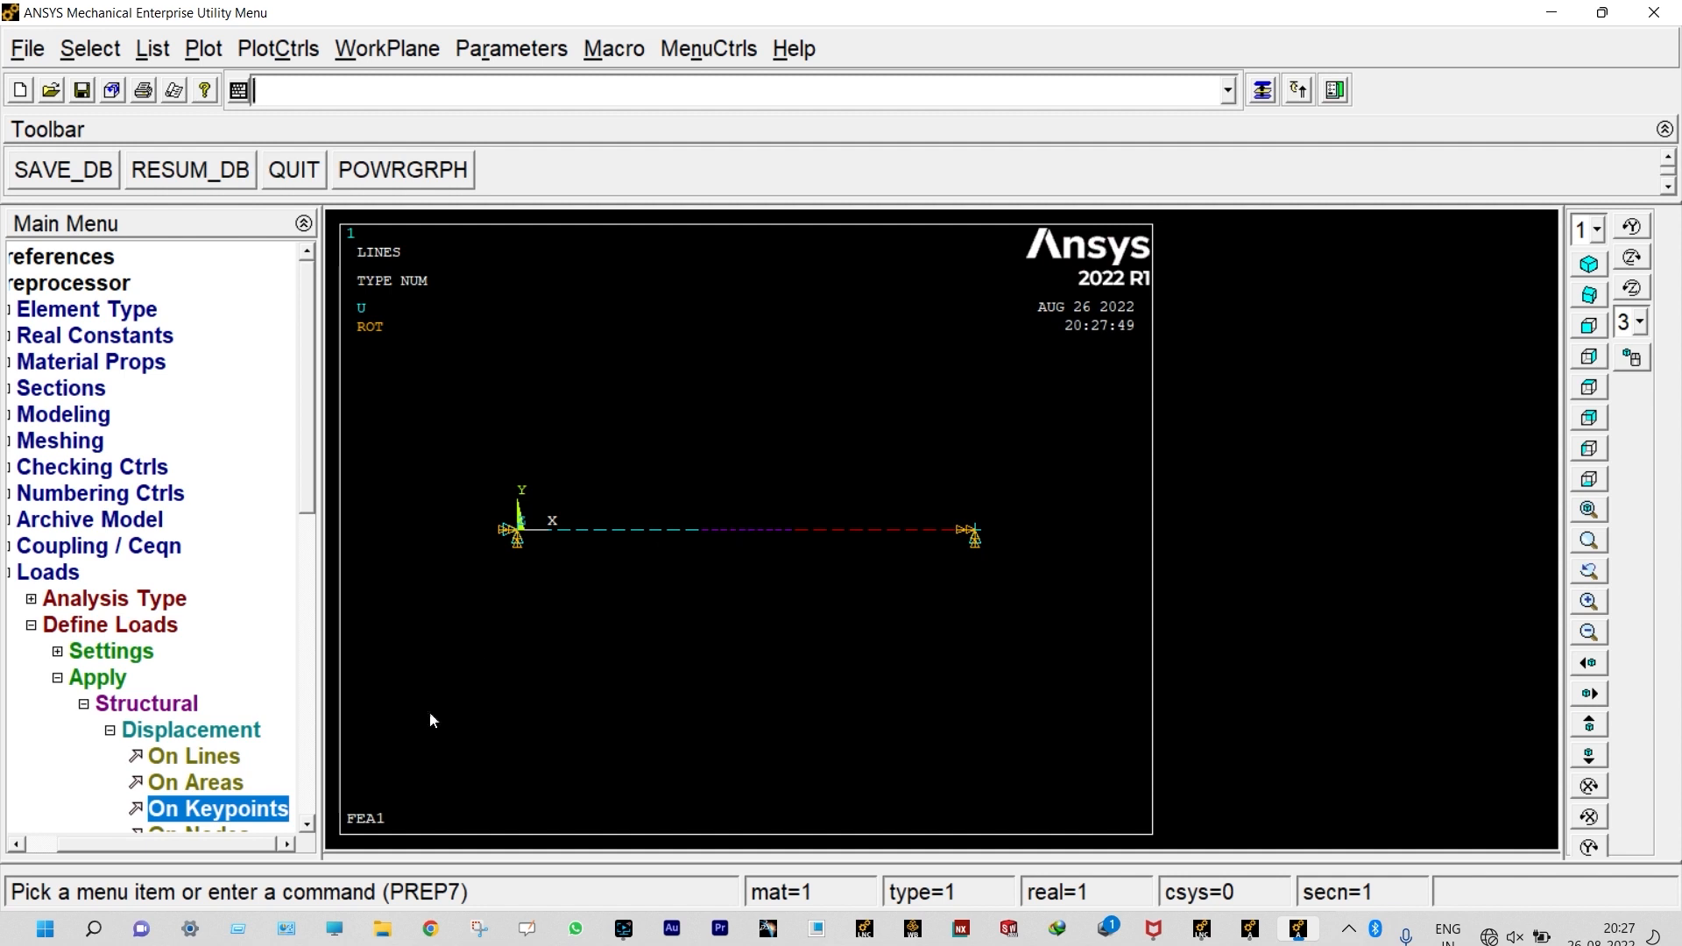
pyautogui.moveTo(305, 513); pyautogui.dragTo(315, 583)
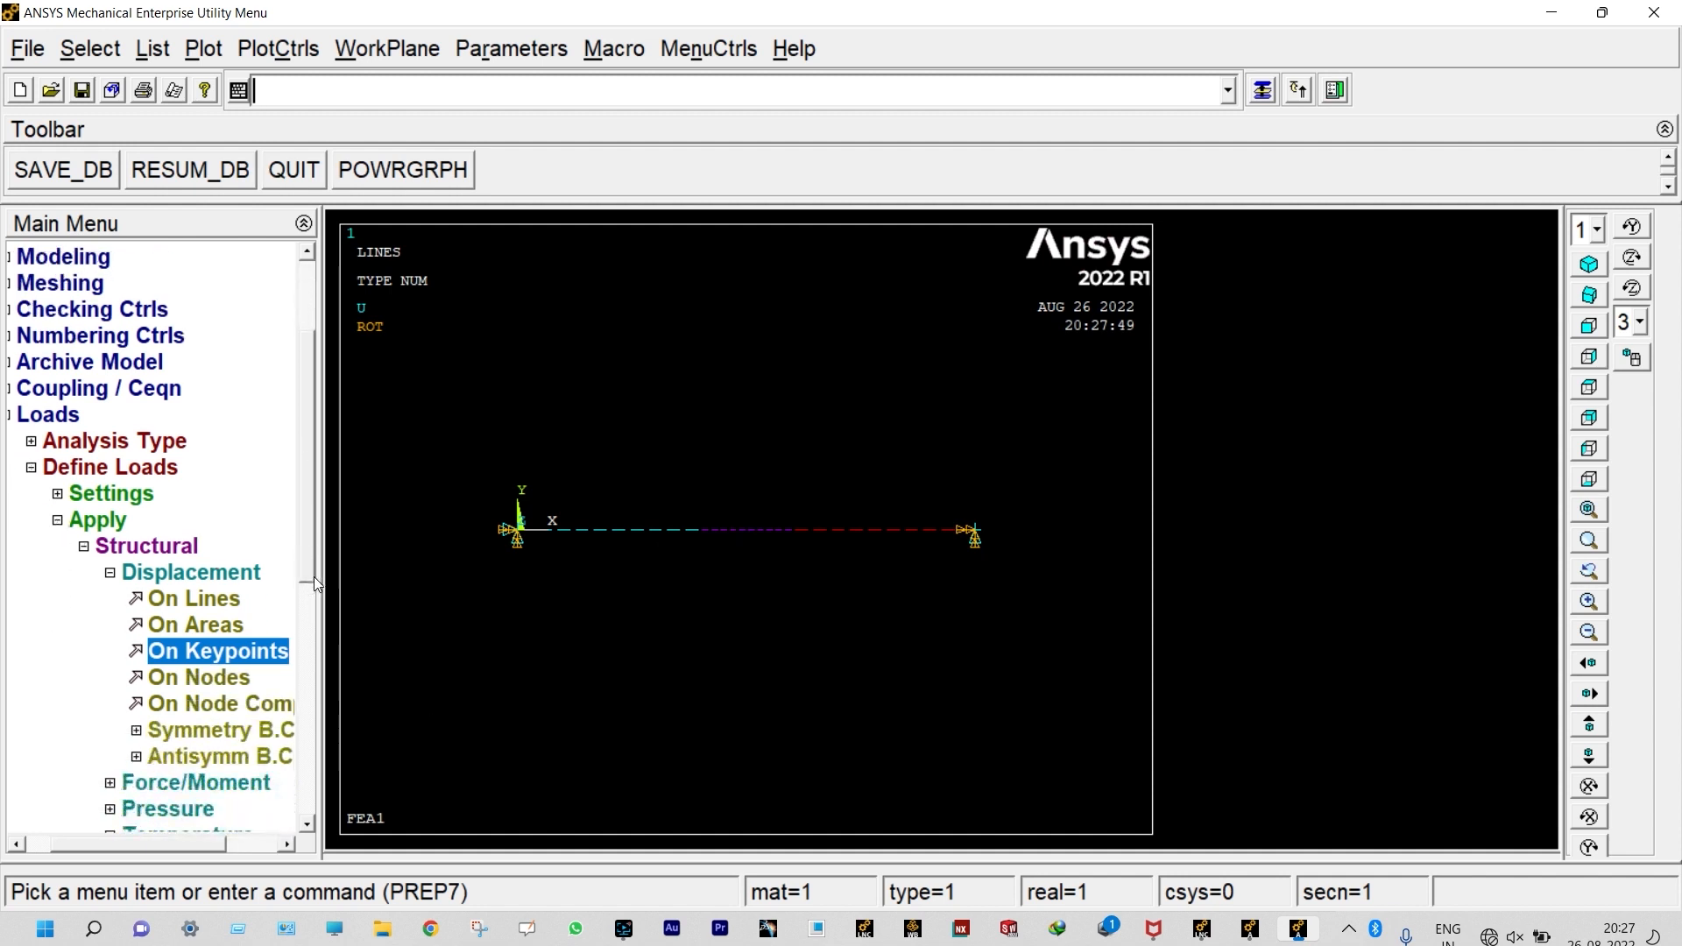
# Step: Apply a constant FY force of -2000 to the beam's first interior keypoint from the origin
pyautogui.click(111, 572)
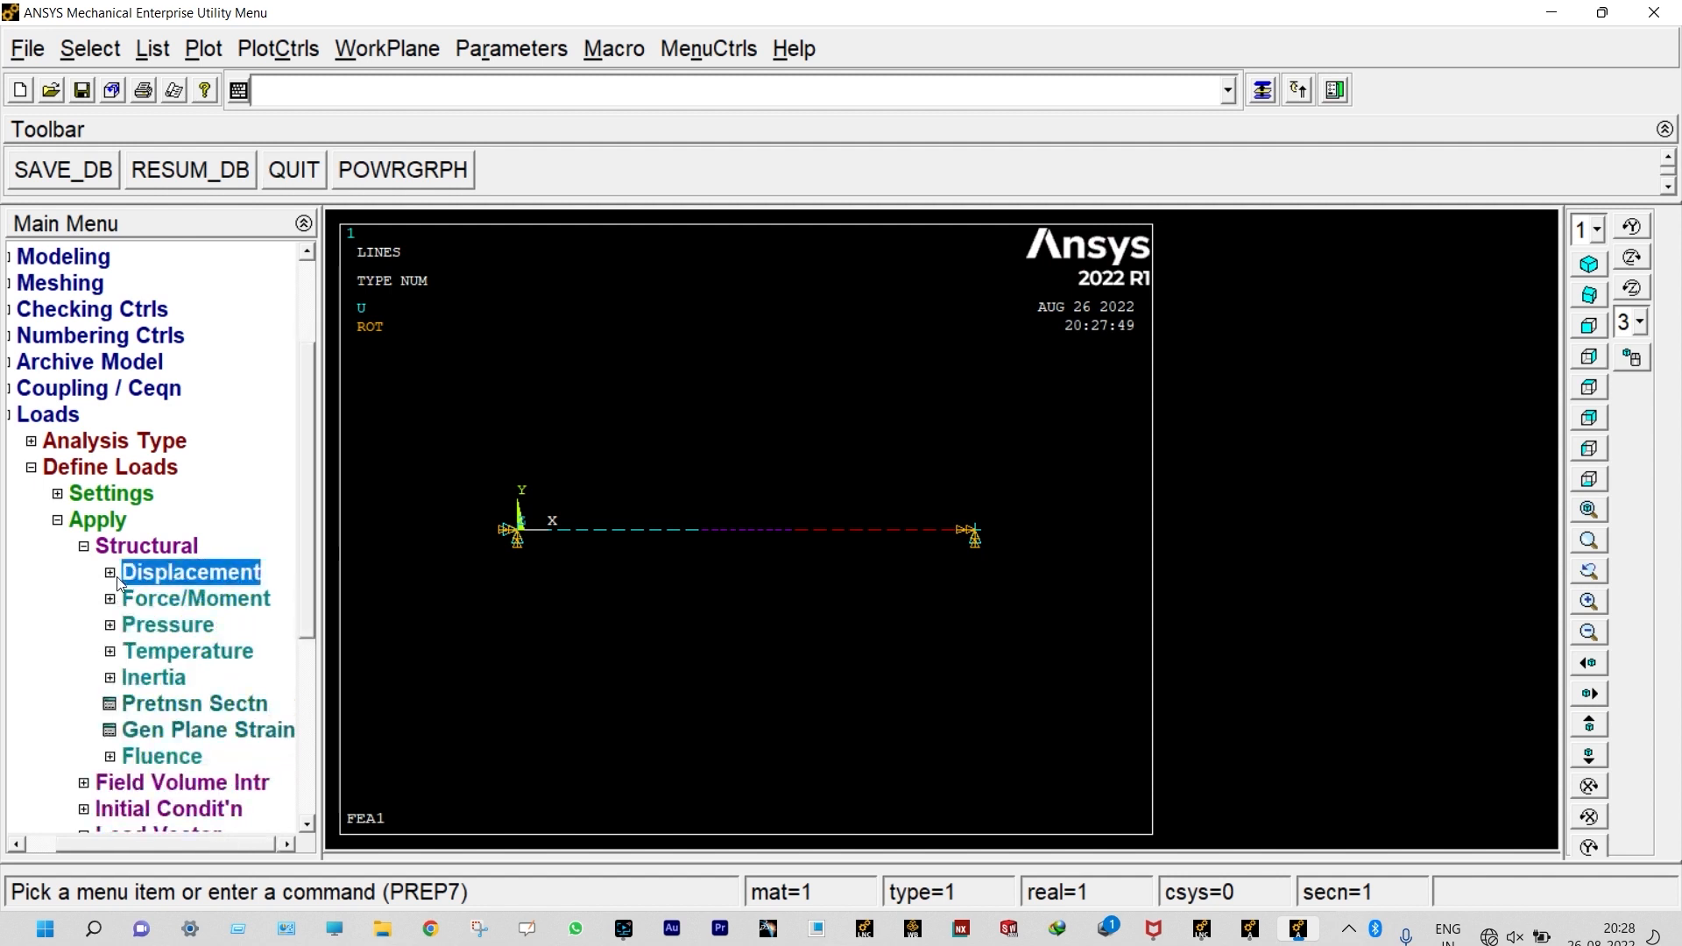
pyautogui.click(135, 601)
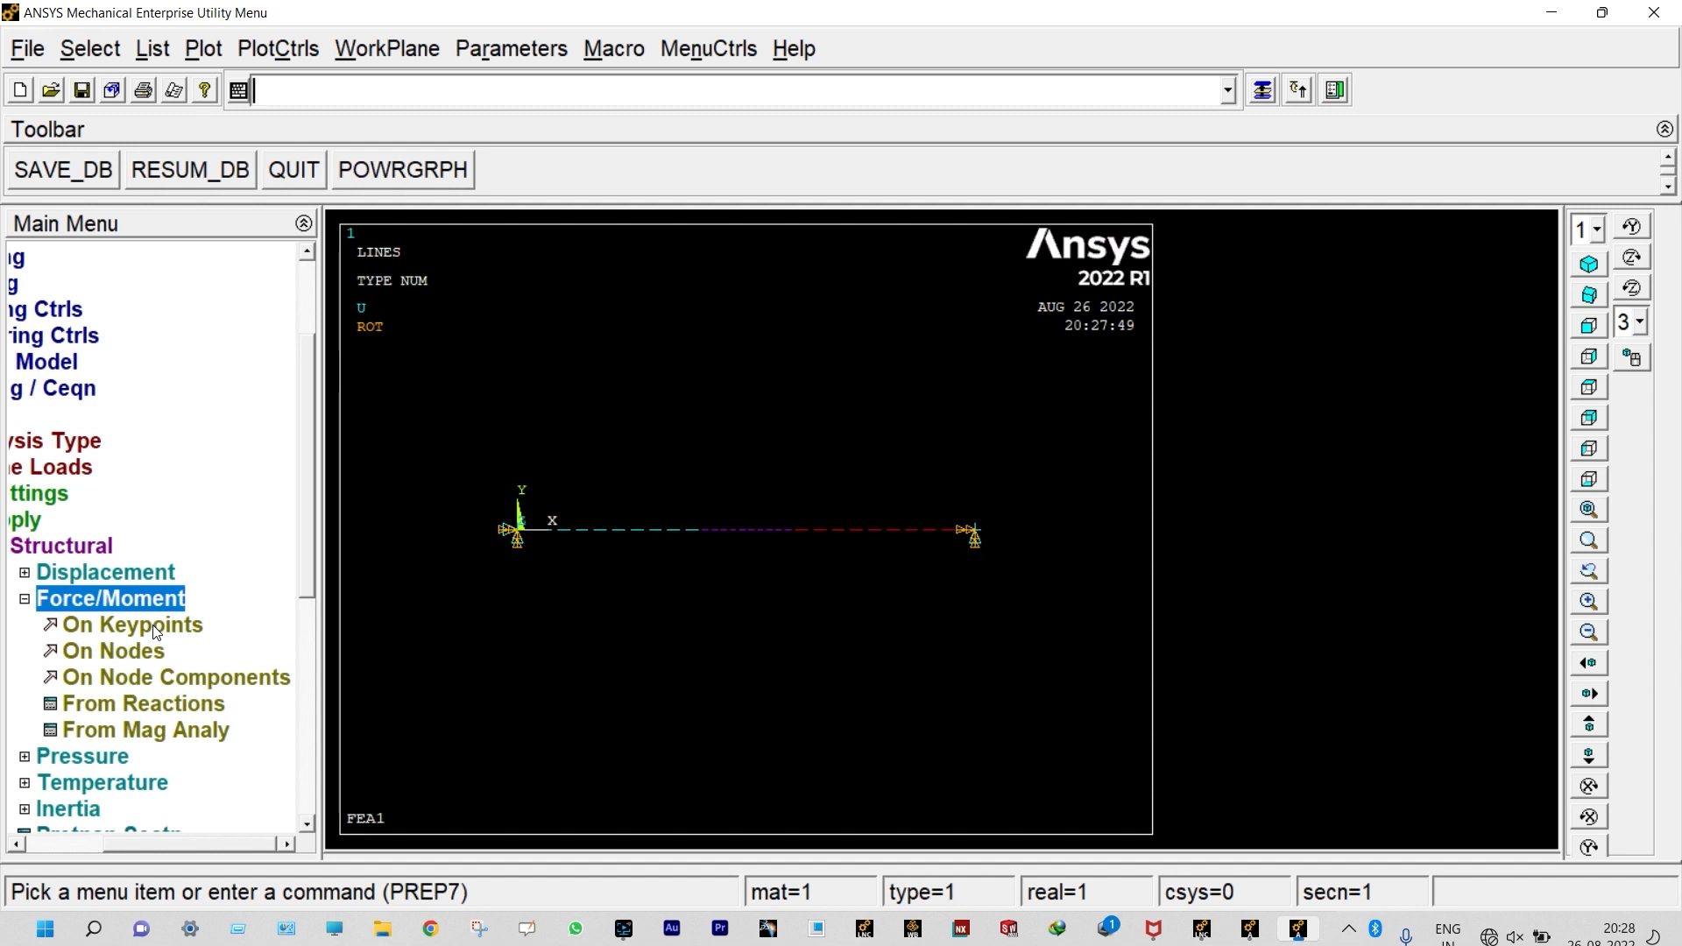
pyautogui.click(155, 631)
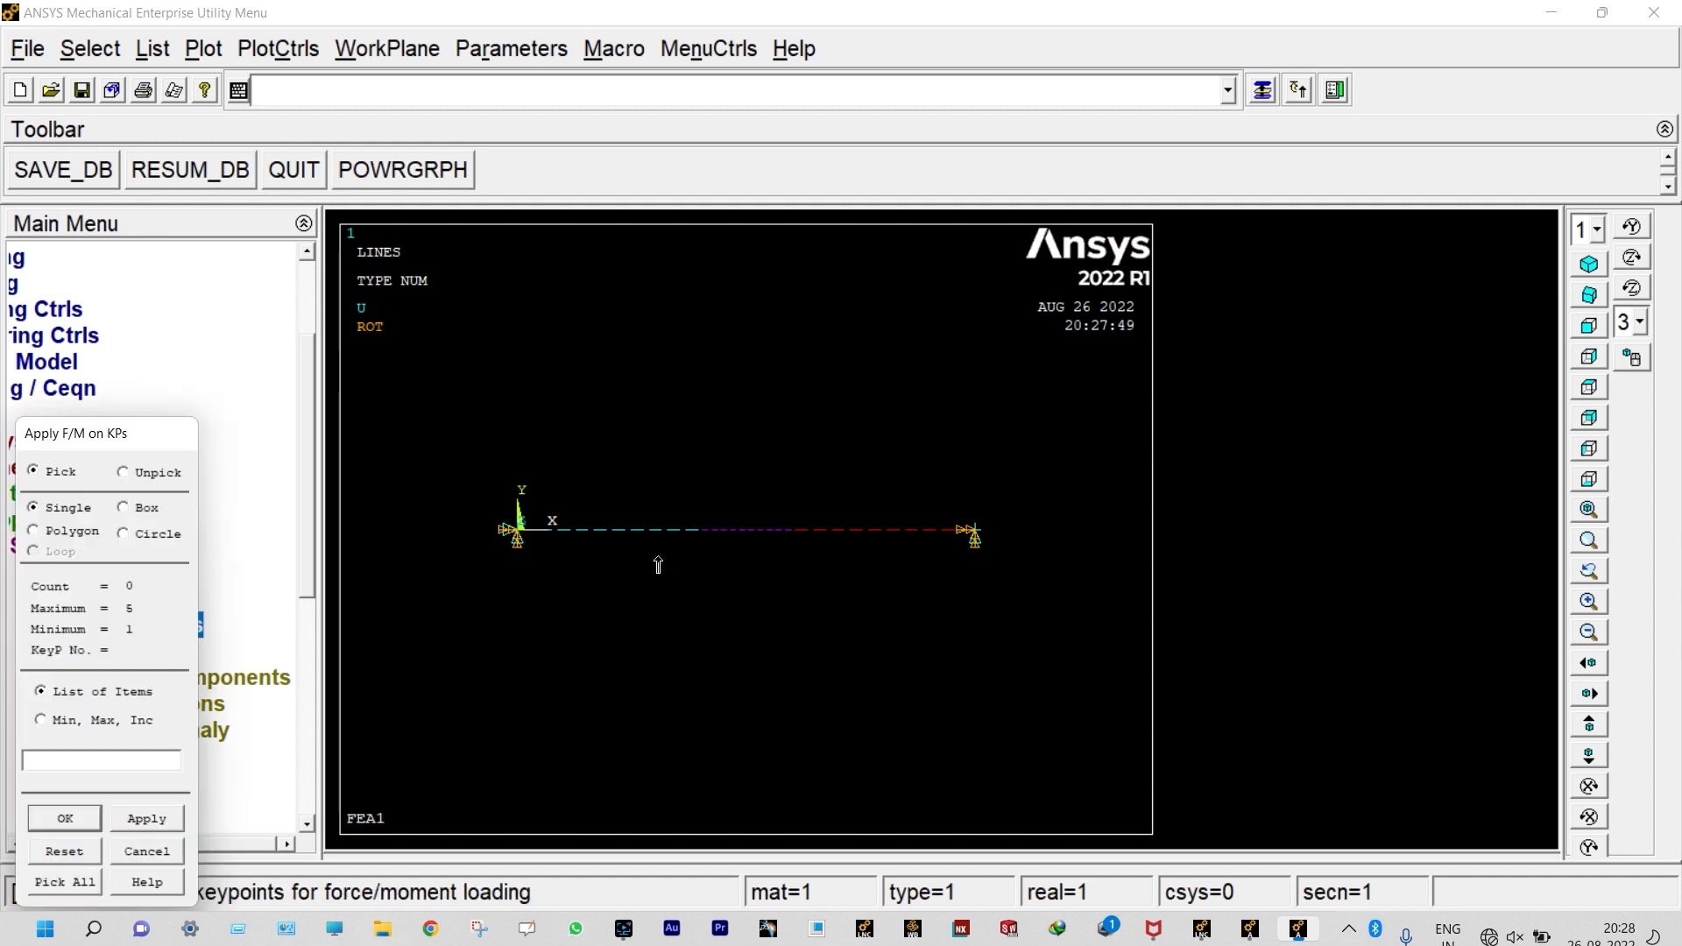
pyautogui.click(700, 536)
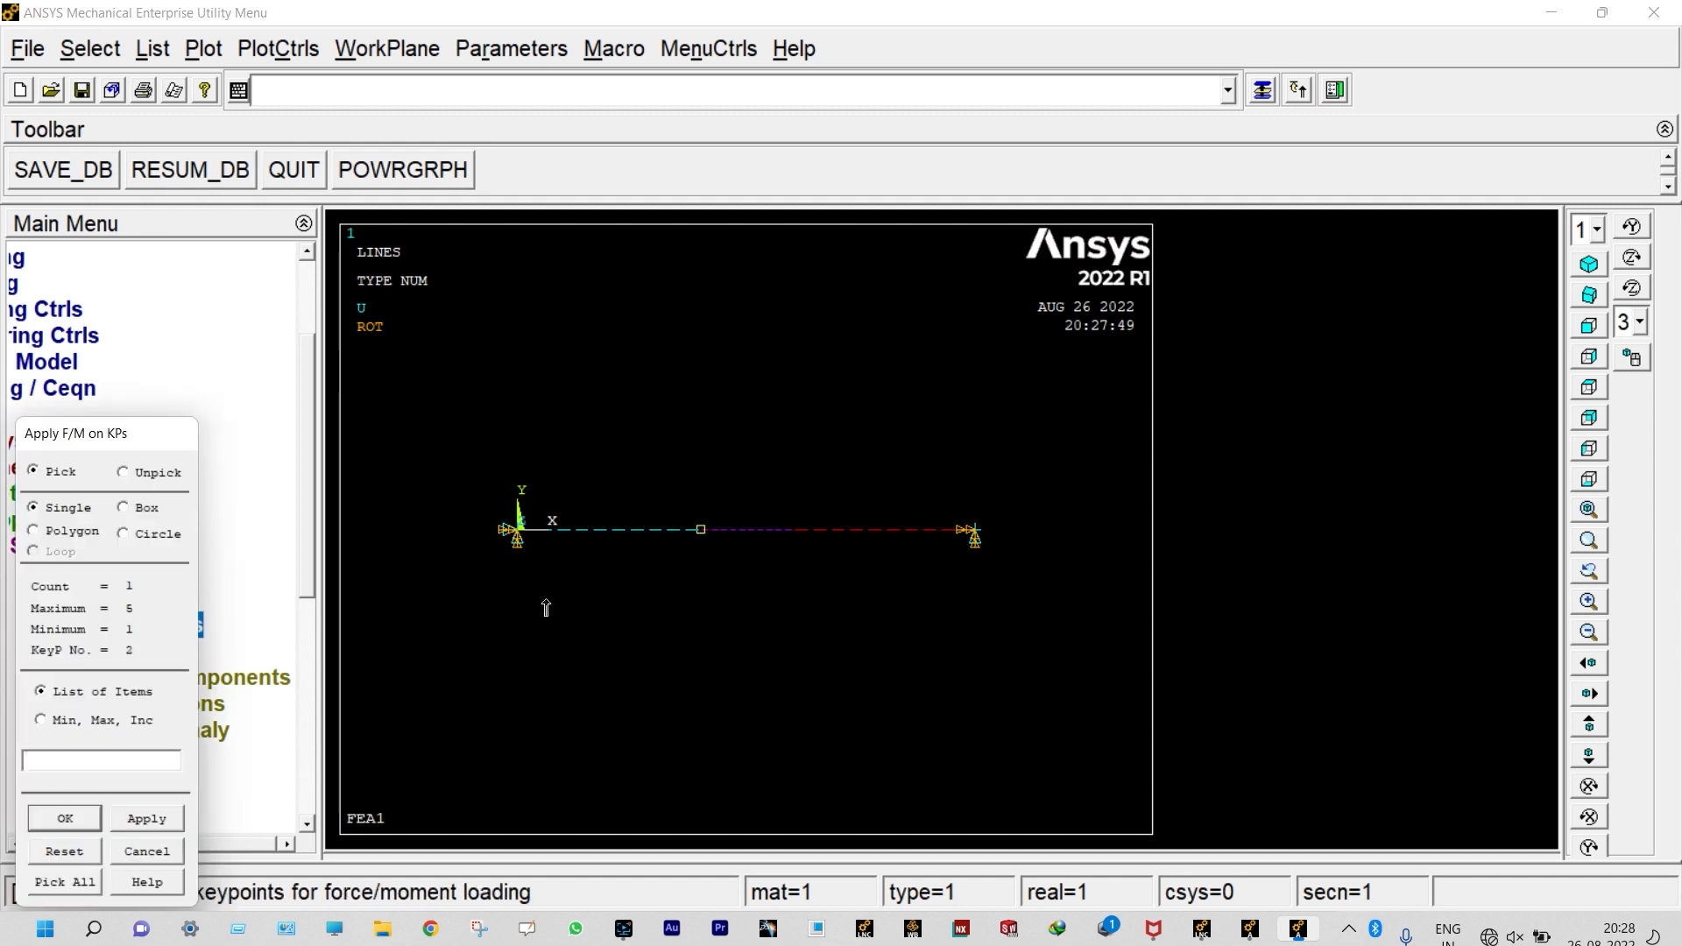
pyautogui.click(133, 817)
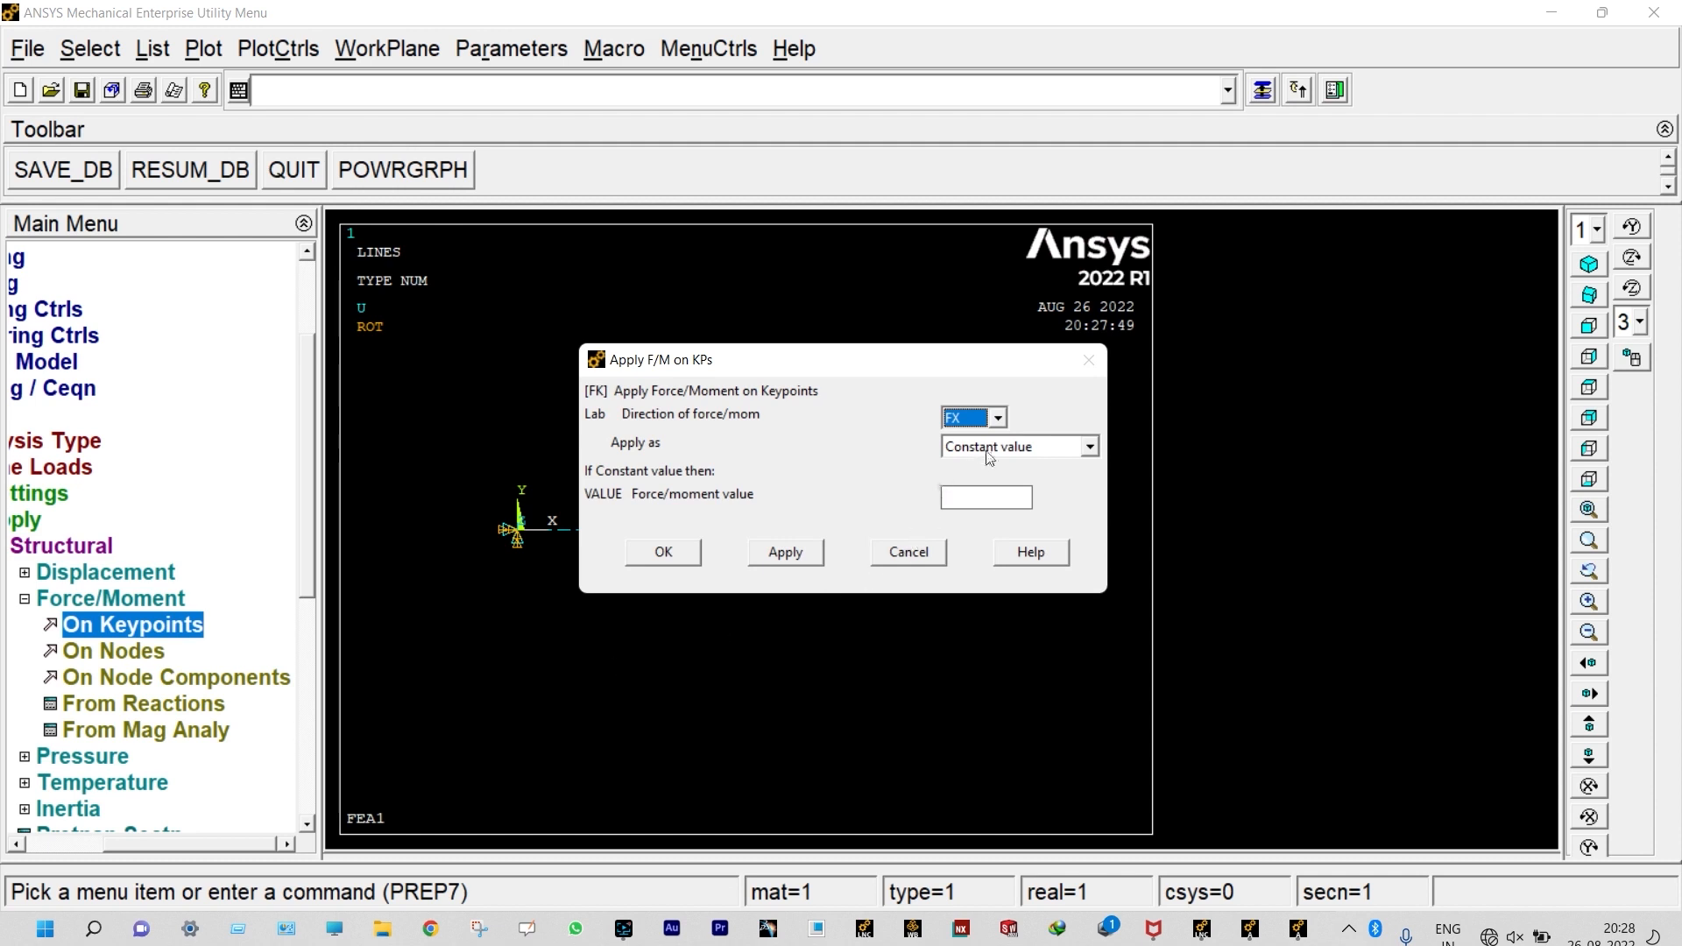
pyautogui.click(998, 421)
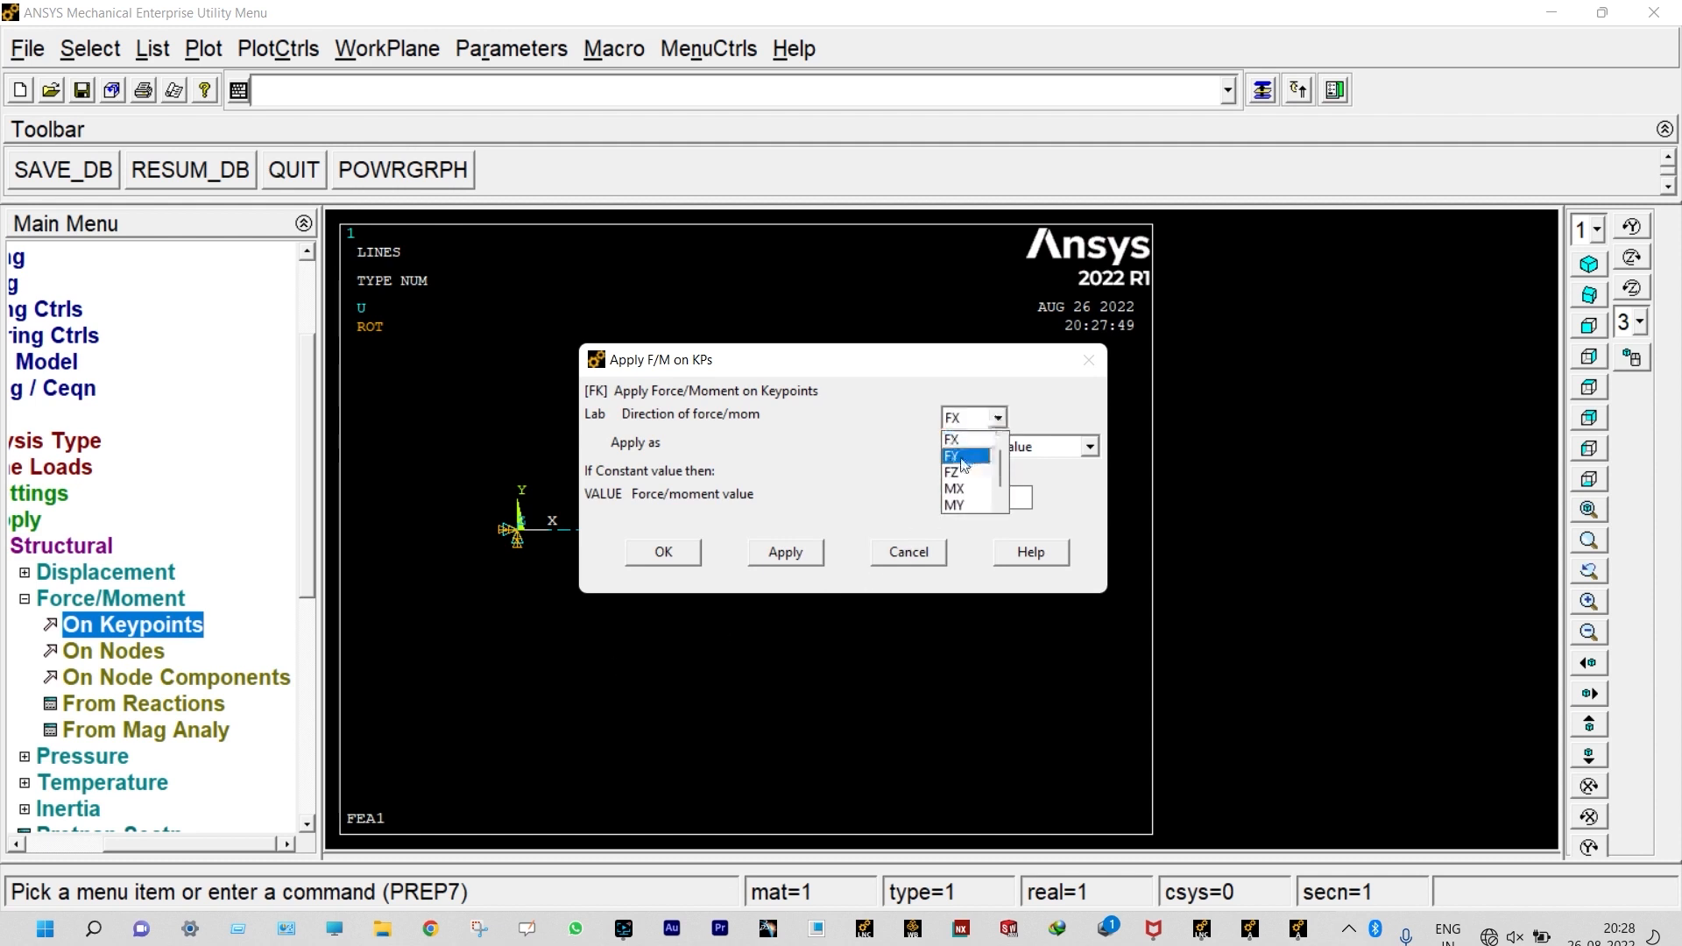
pyautogui.click(960, 456)
pyautogui.click(960, 494)
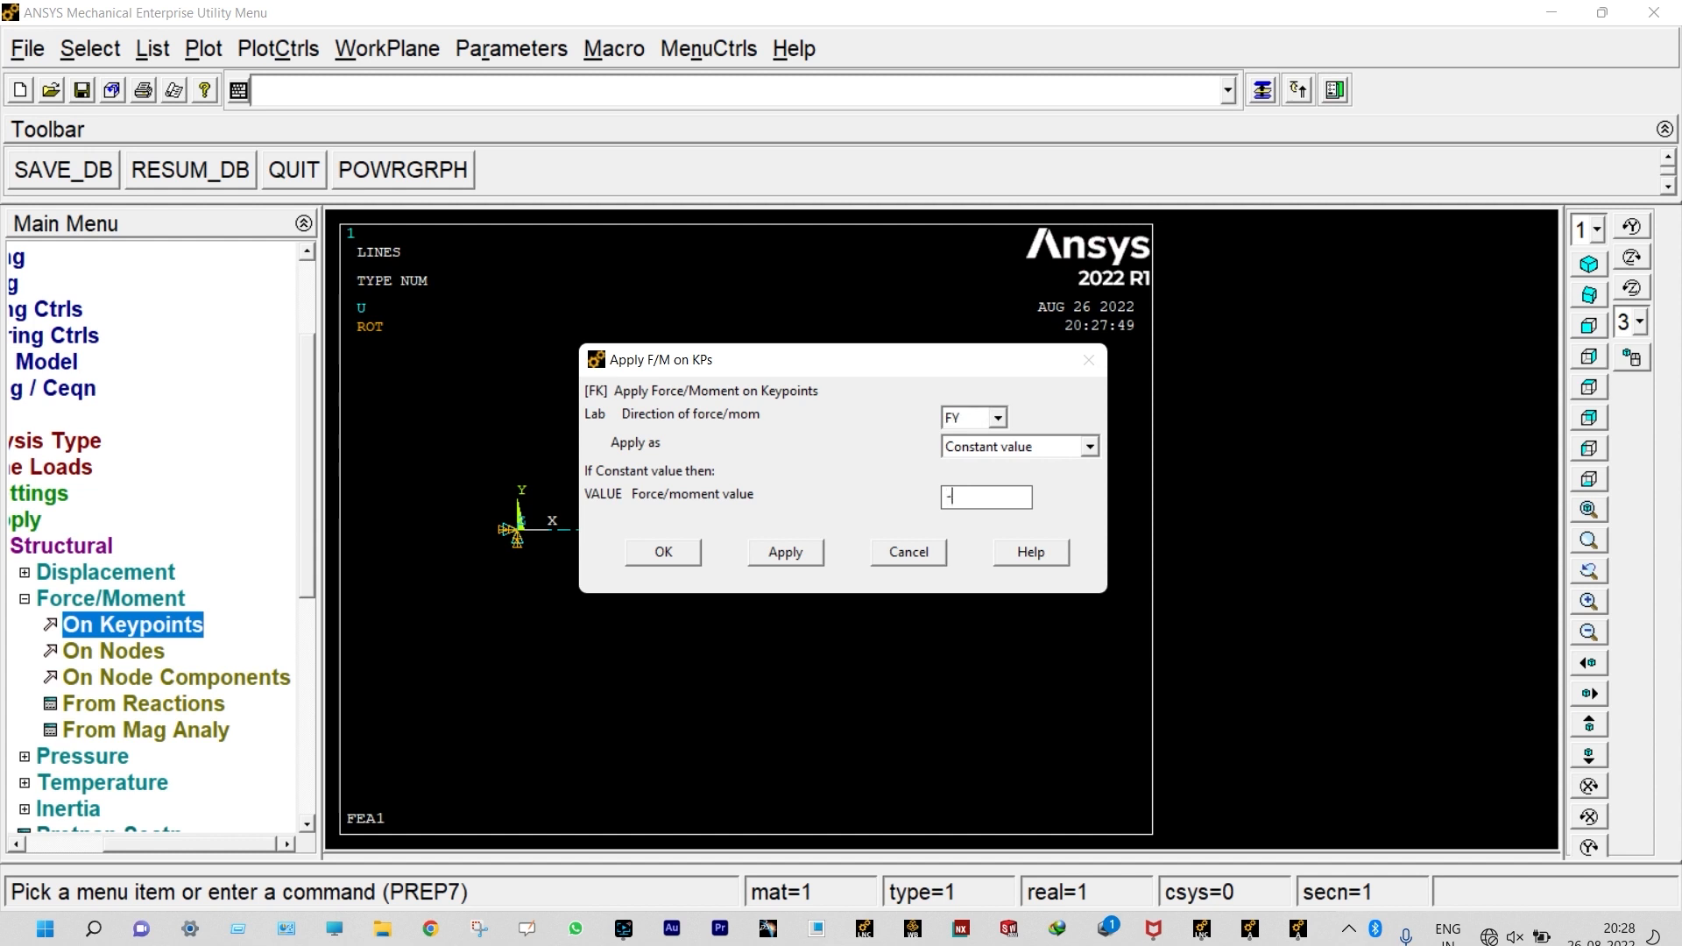
pyautogui.write('-2000')
pyautogui.click(801, 552)
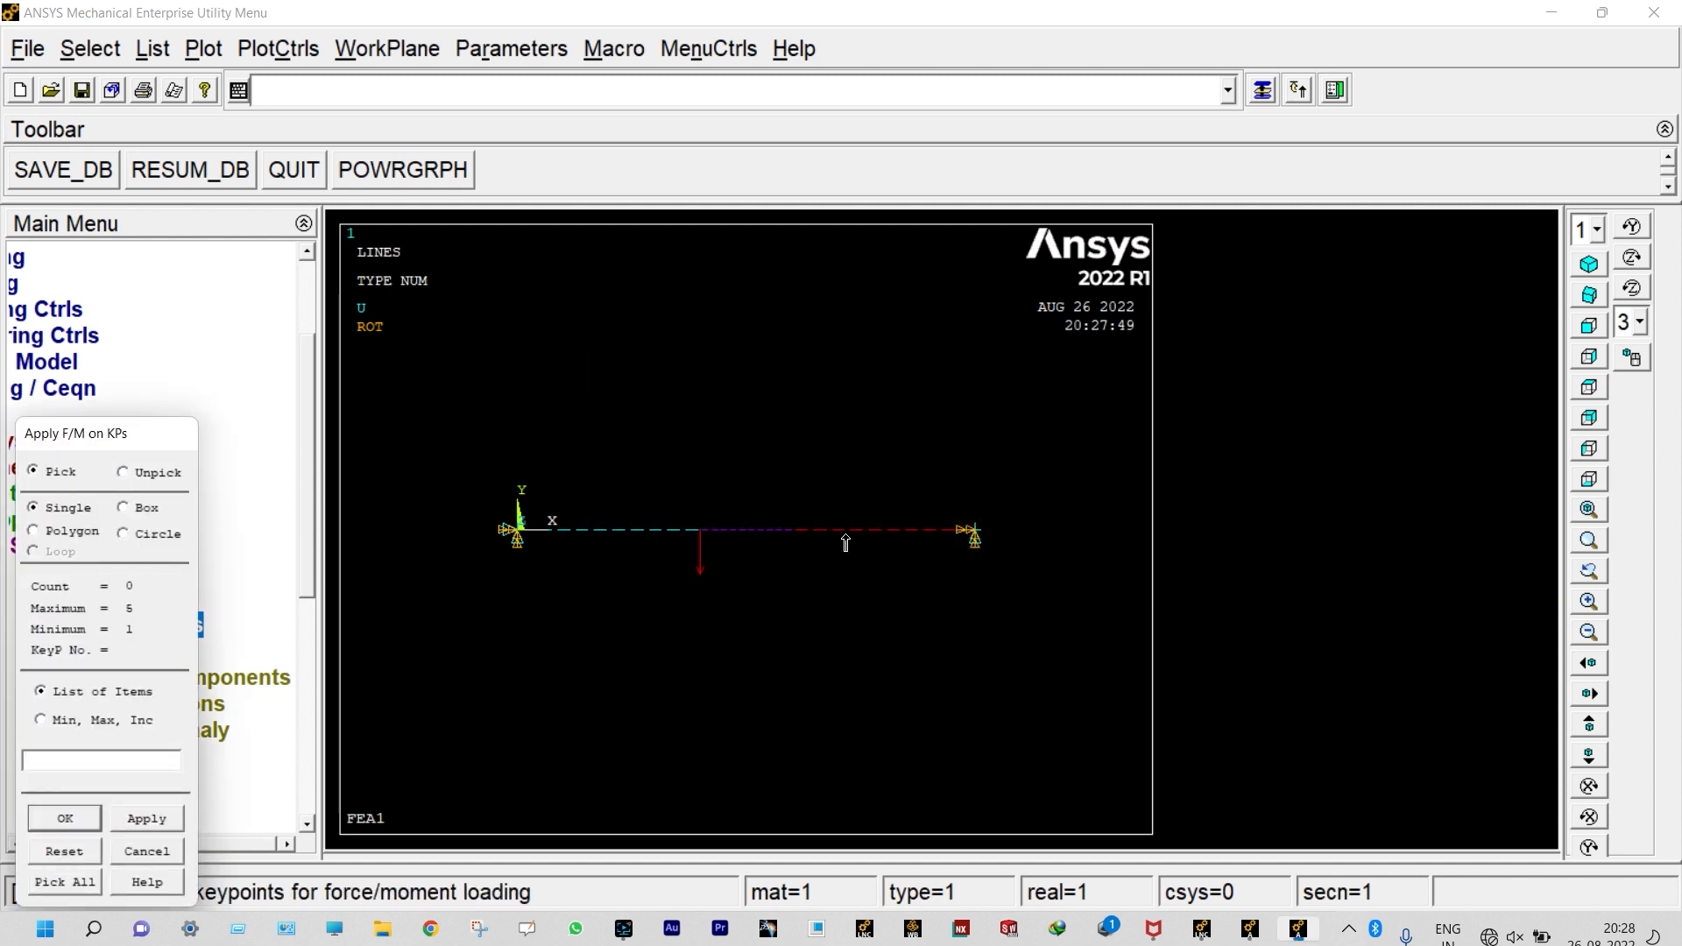
# Step: Apply a constant downward FY force of 4 kN to the beam's second interior keypoint
pyautogui.click(790, 536)
pyautogui.click(65, 818)
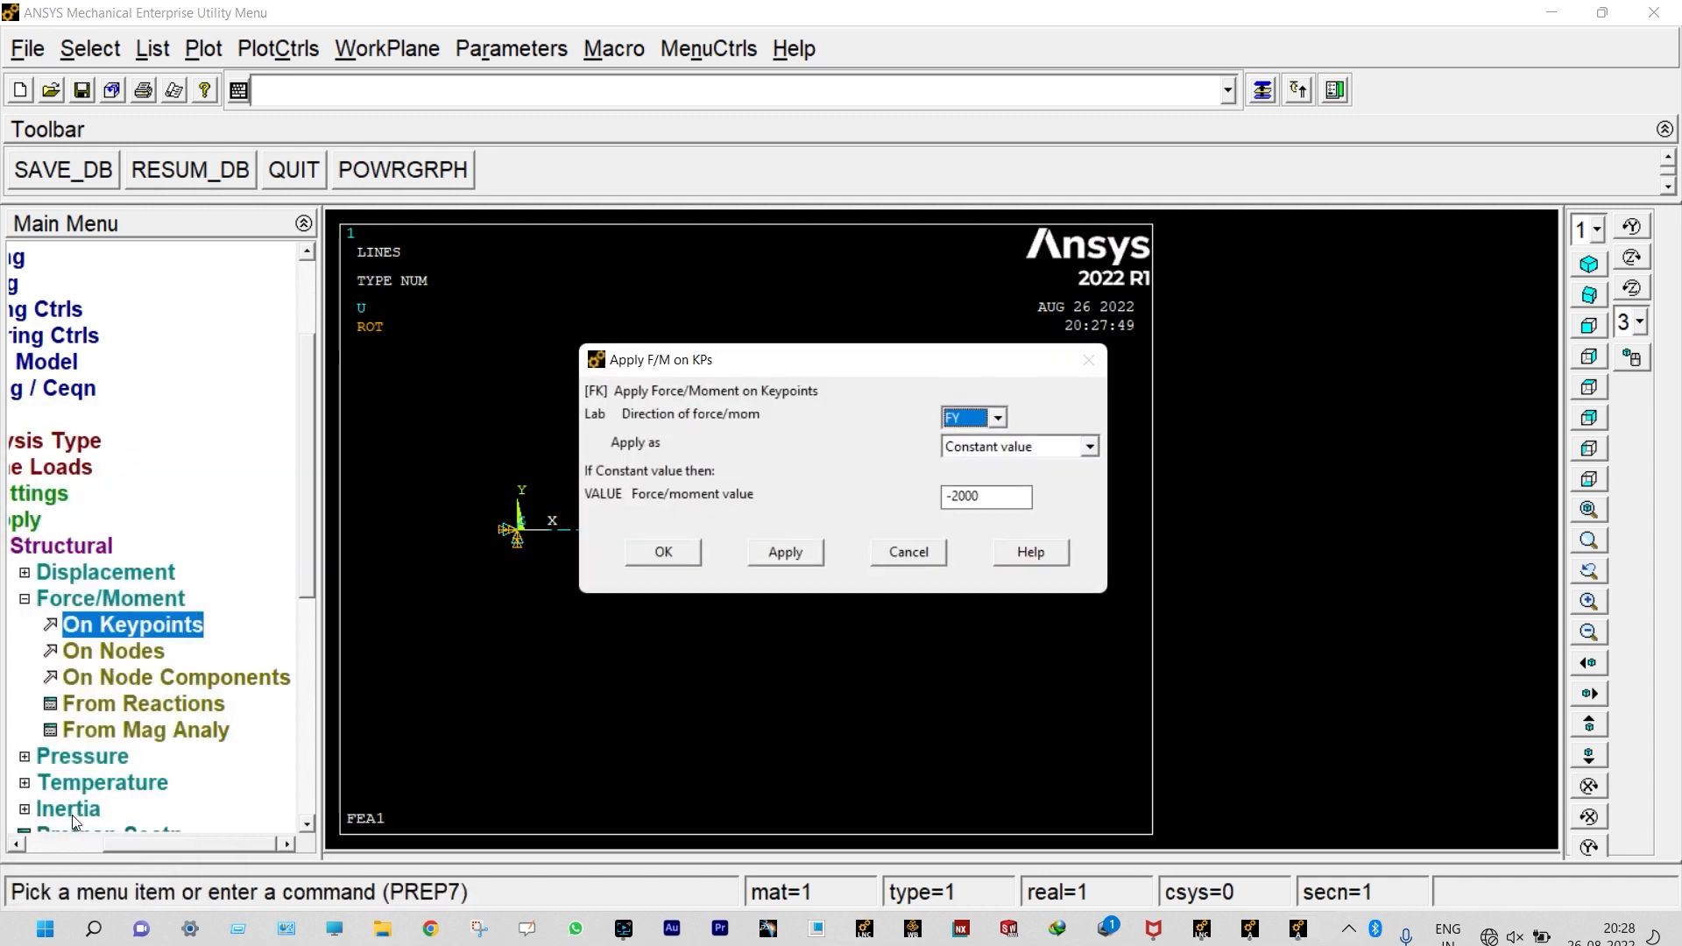
pyautogui.click(958, 496)
pyautogui.click(663, 552)
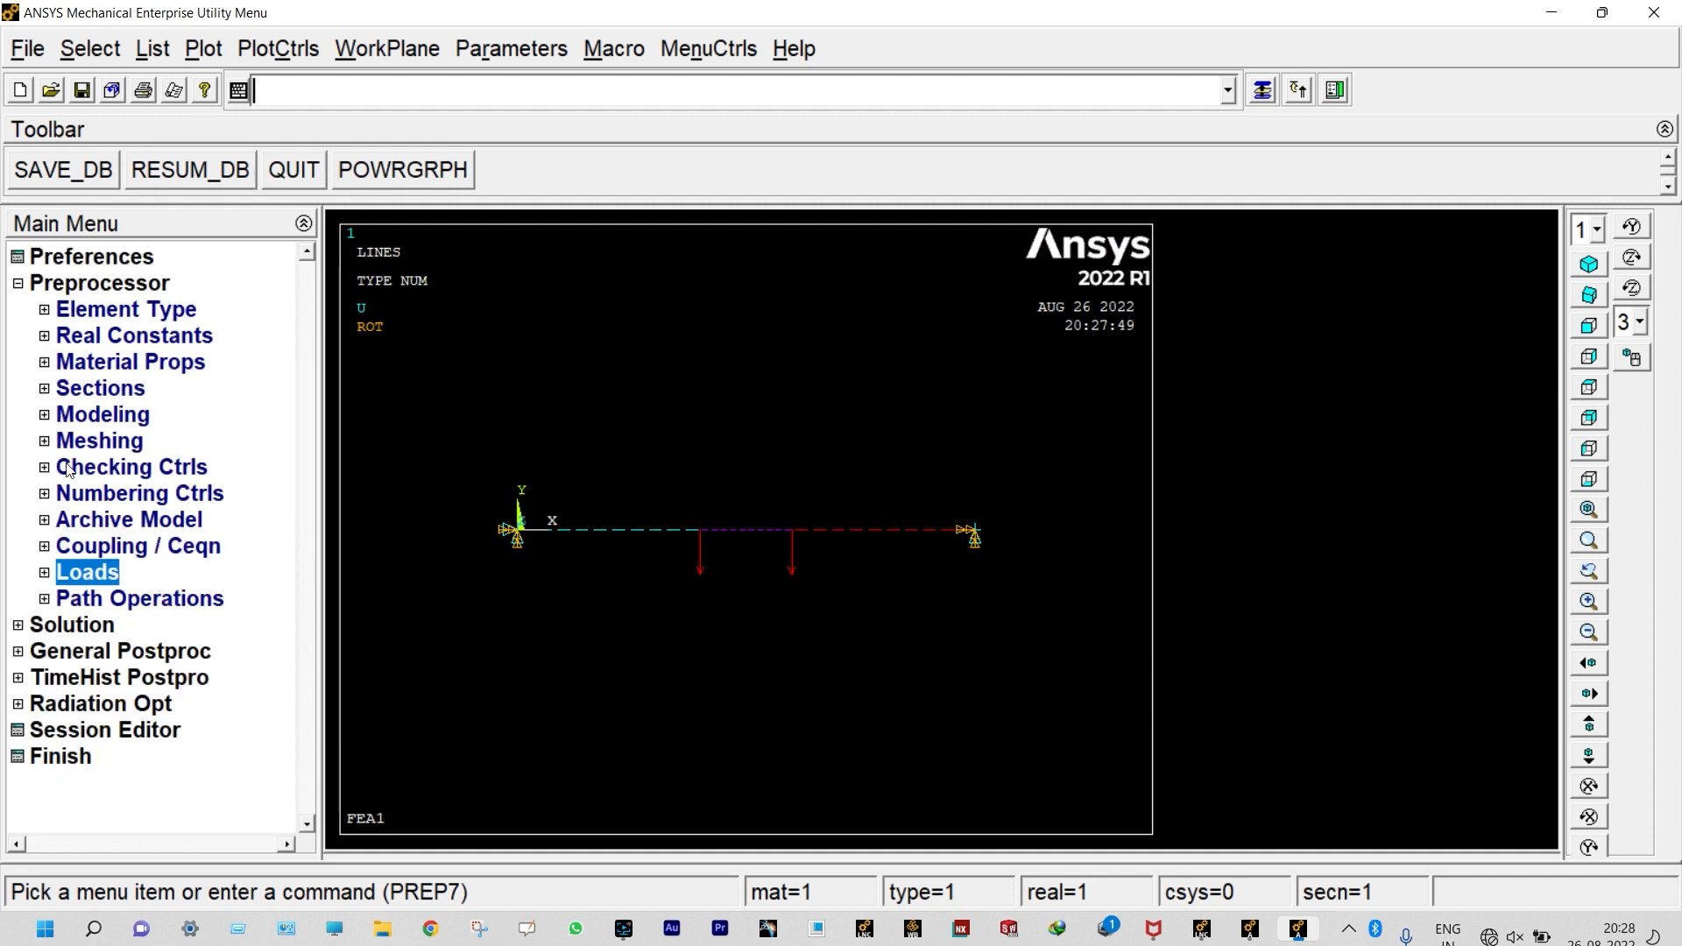
# Step: Solve the current load step and dismiss the completion note
pyautogui.click(85, 623)
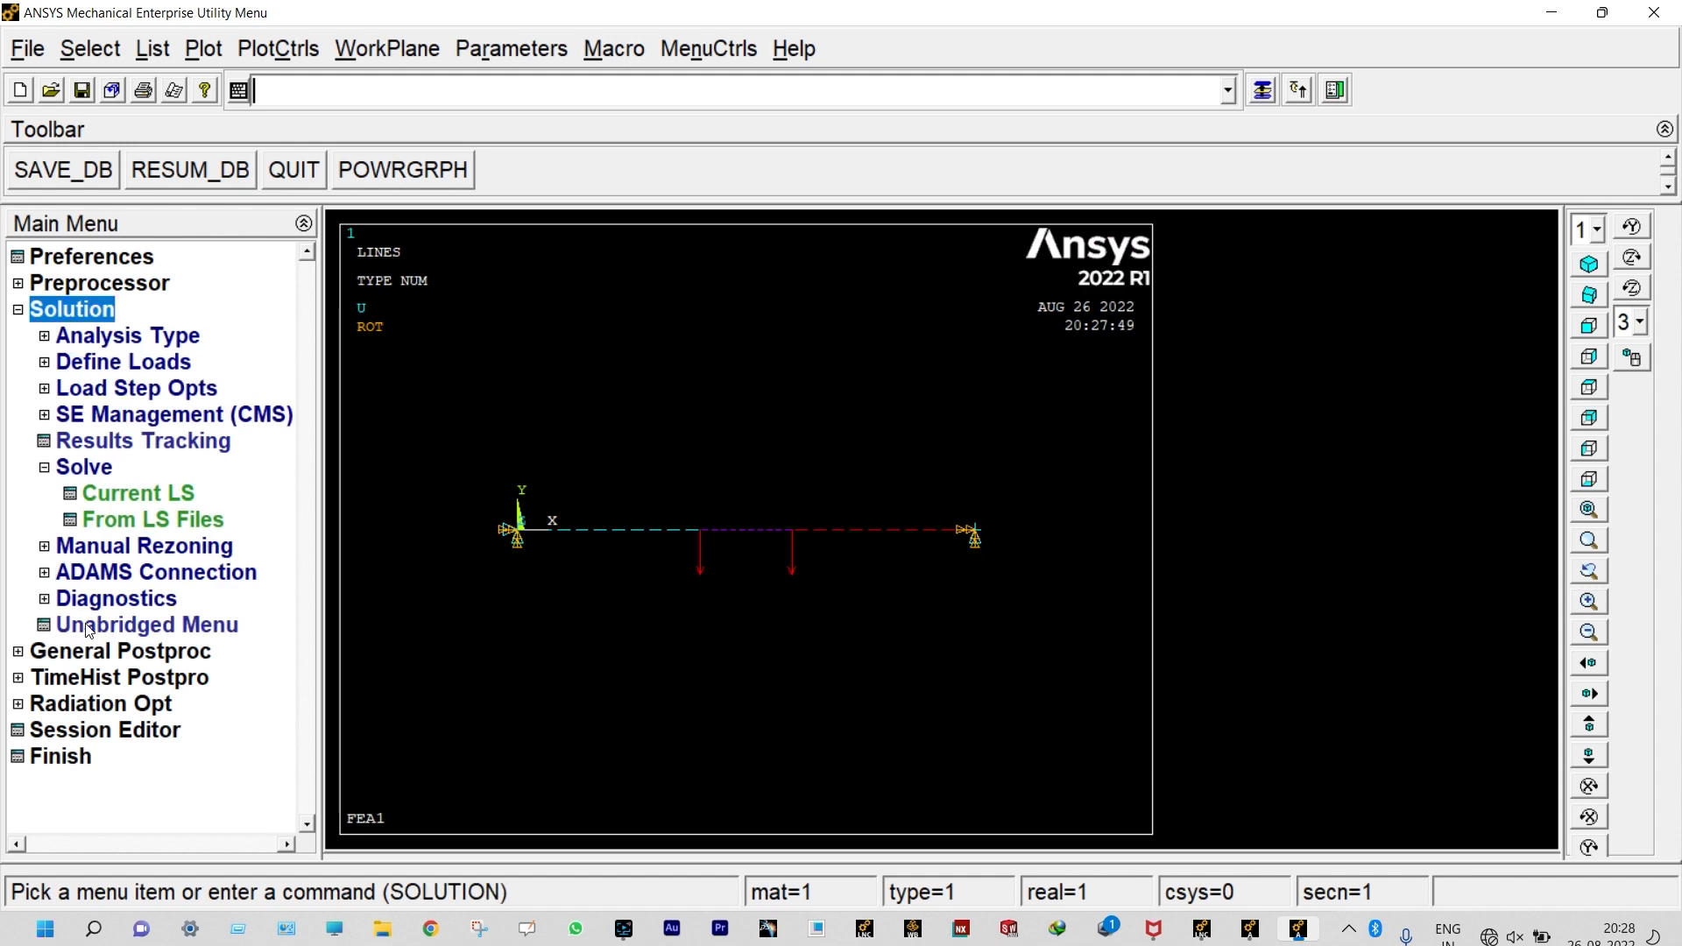
pyautogui.click(136, 492)
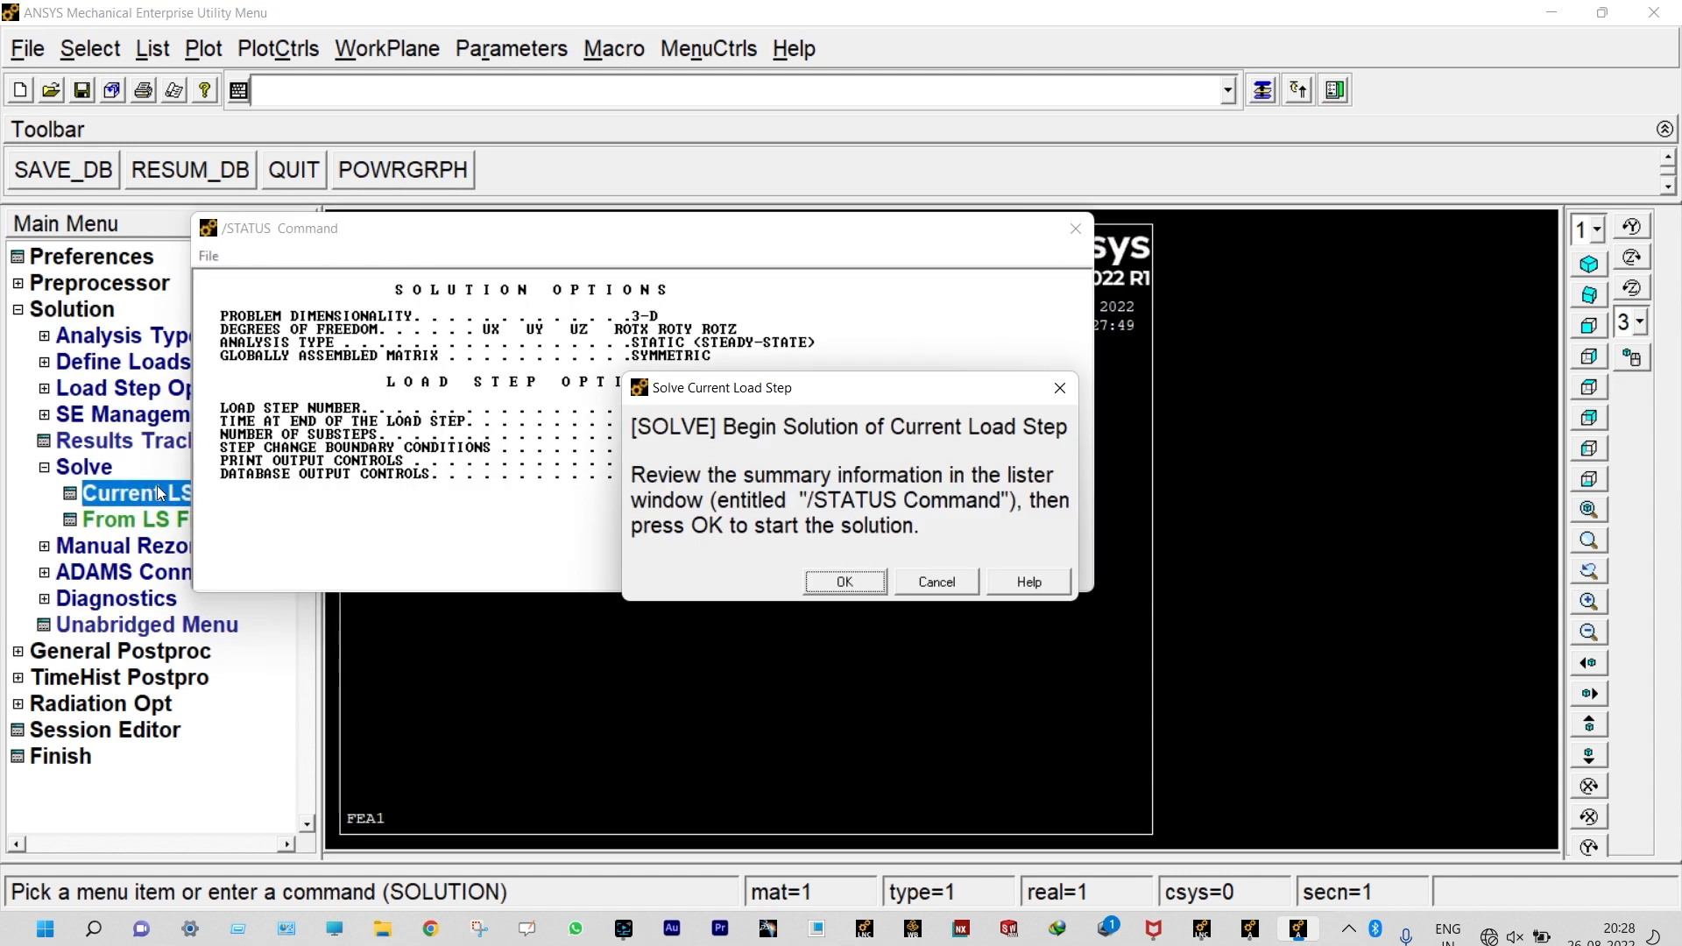
pyautogui.click(837, 585)
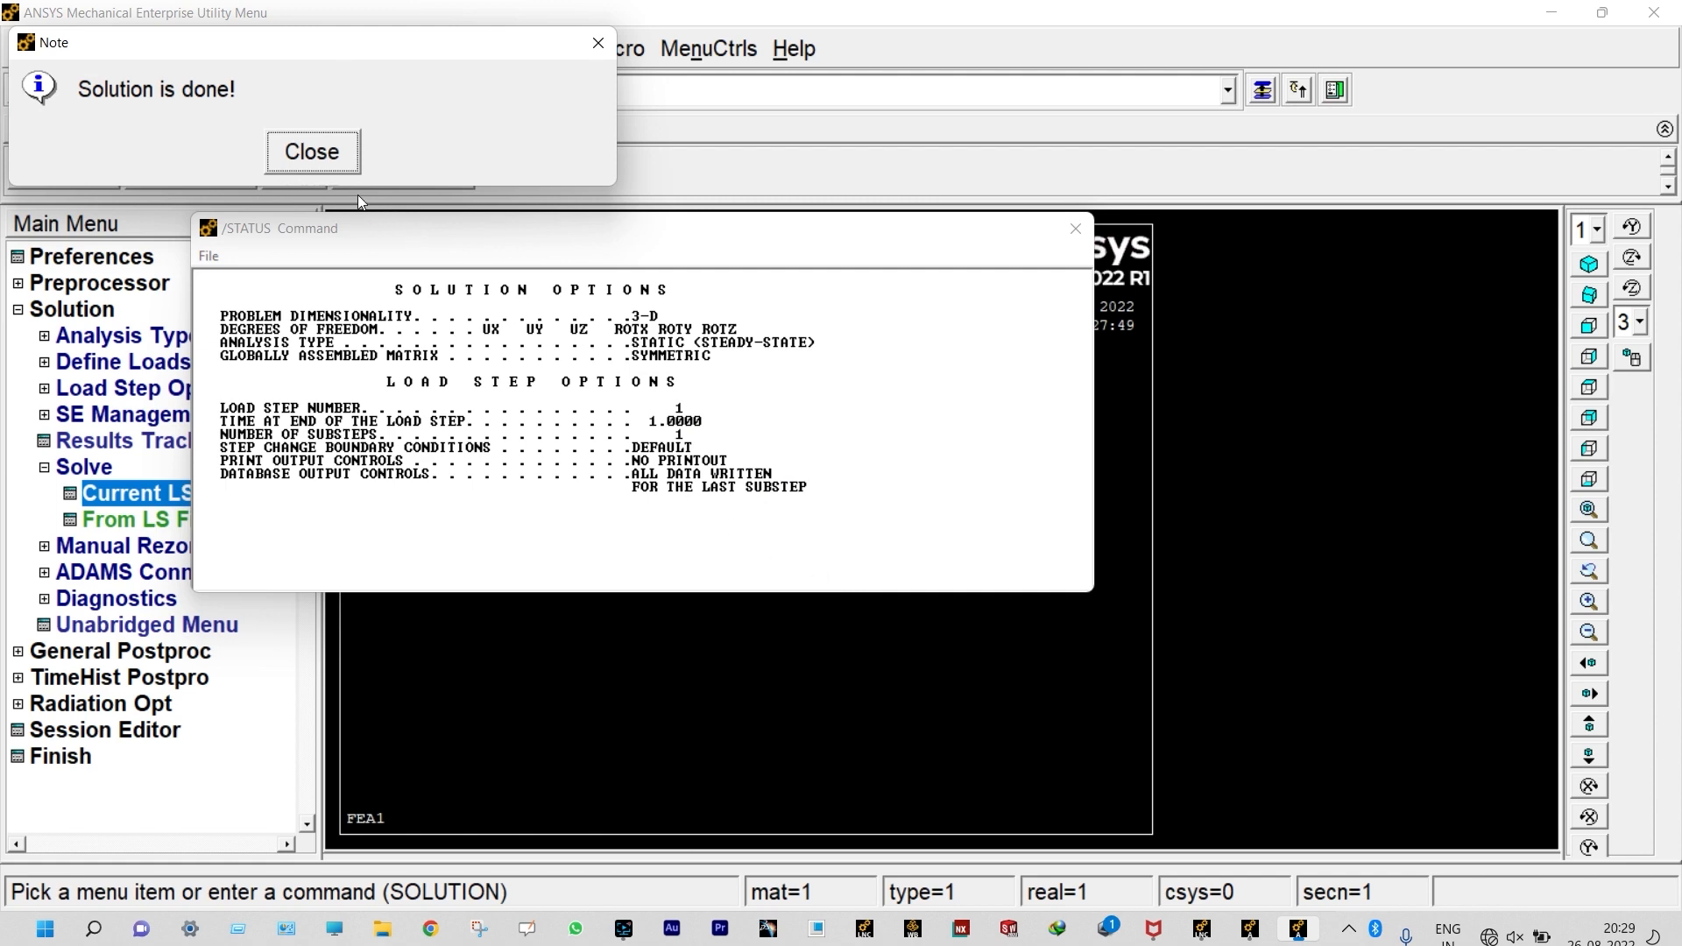
pyautogui.click(345, 161)
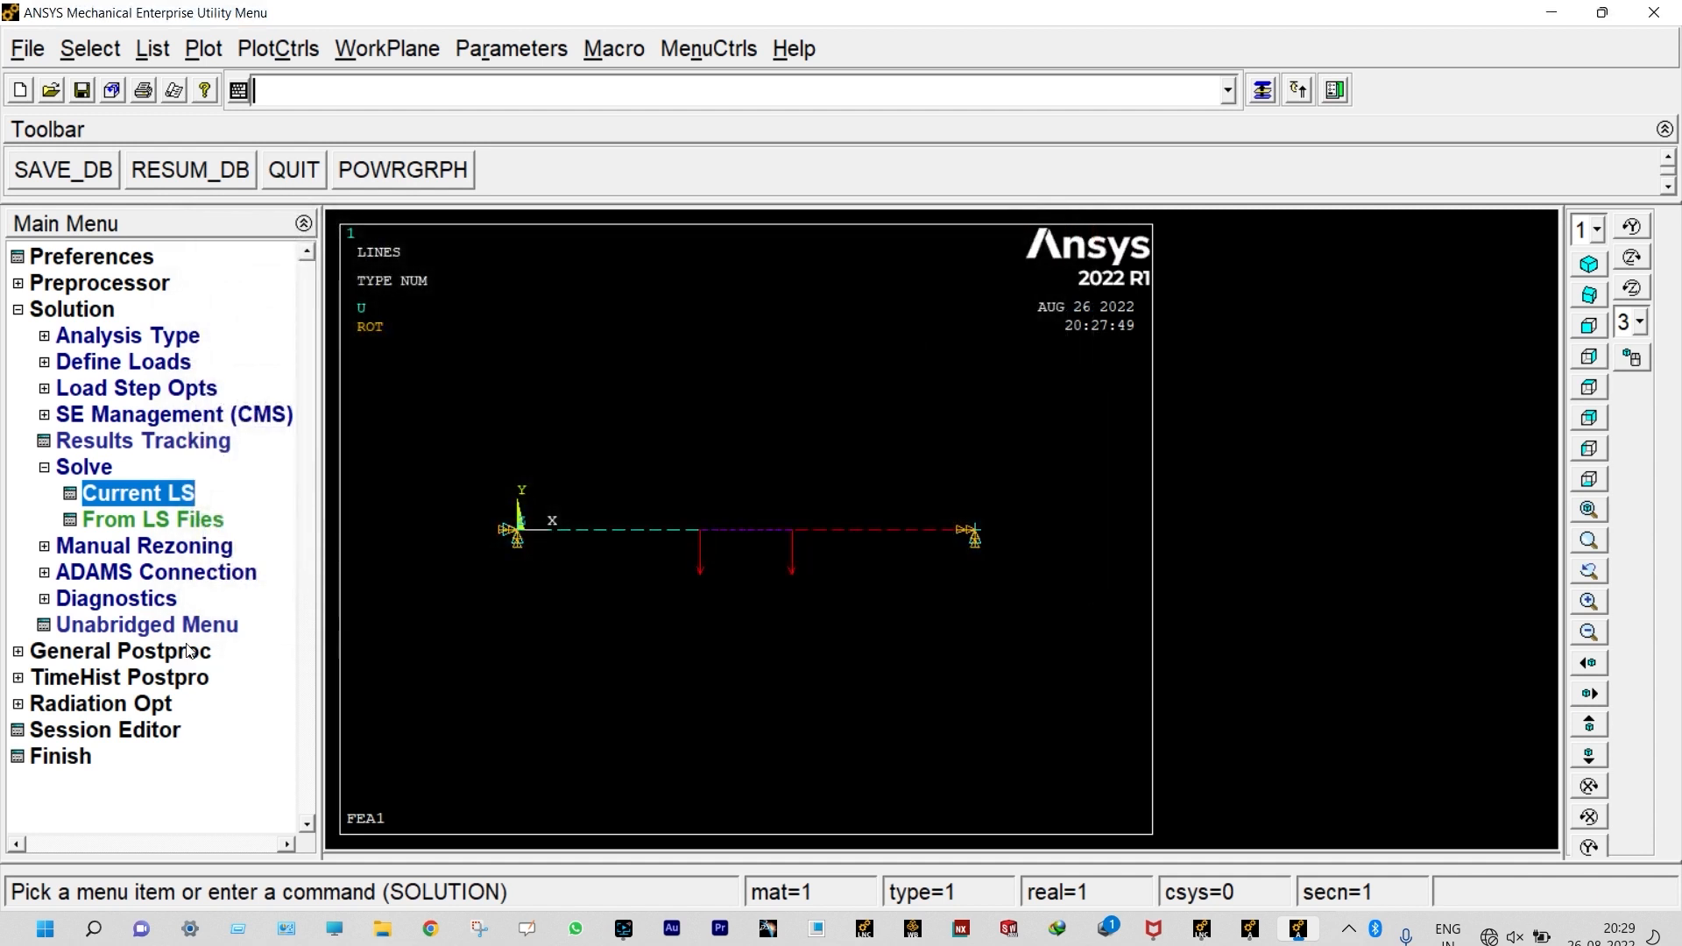
# Step: Read the last set of results in the general postprocessor
pyautogui.click(120, 650)
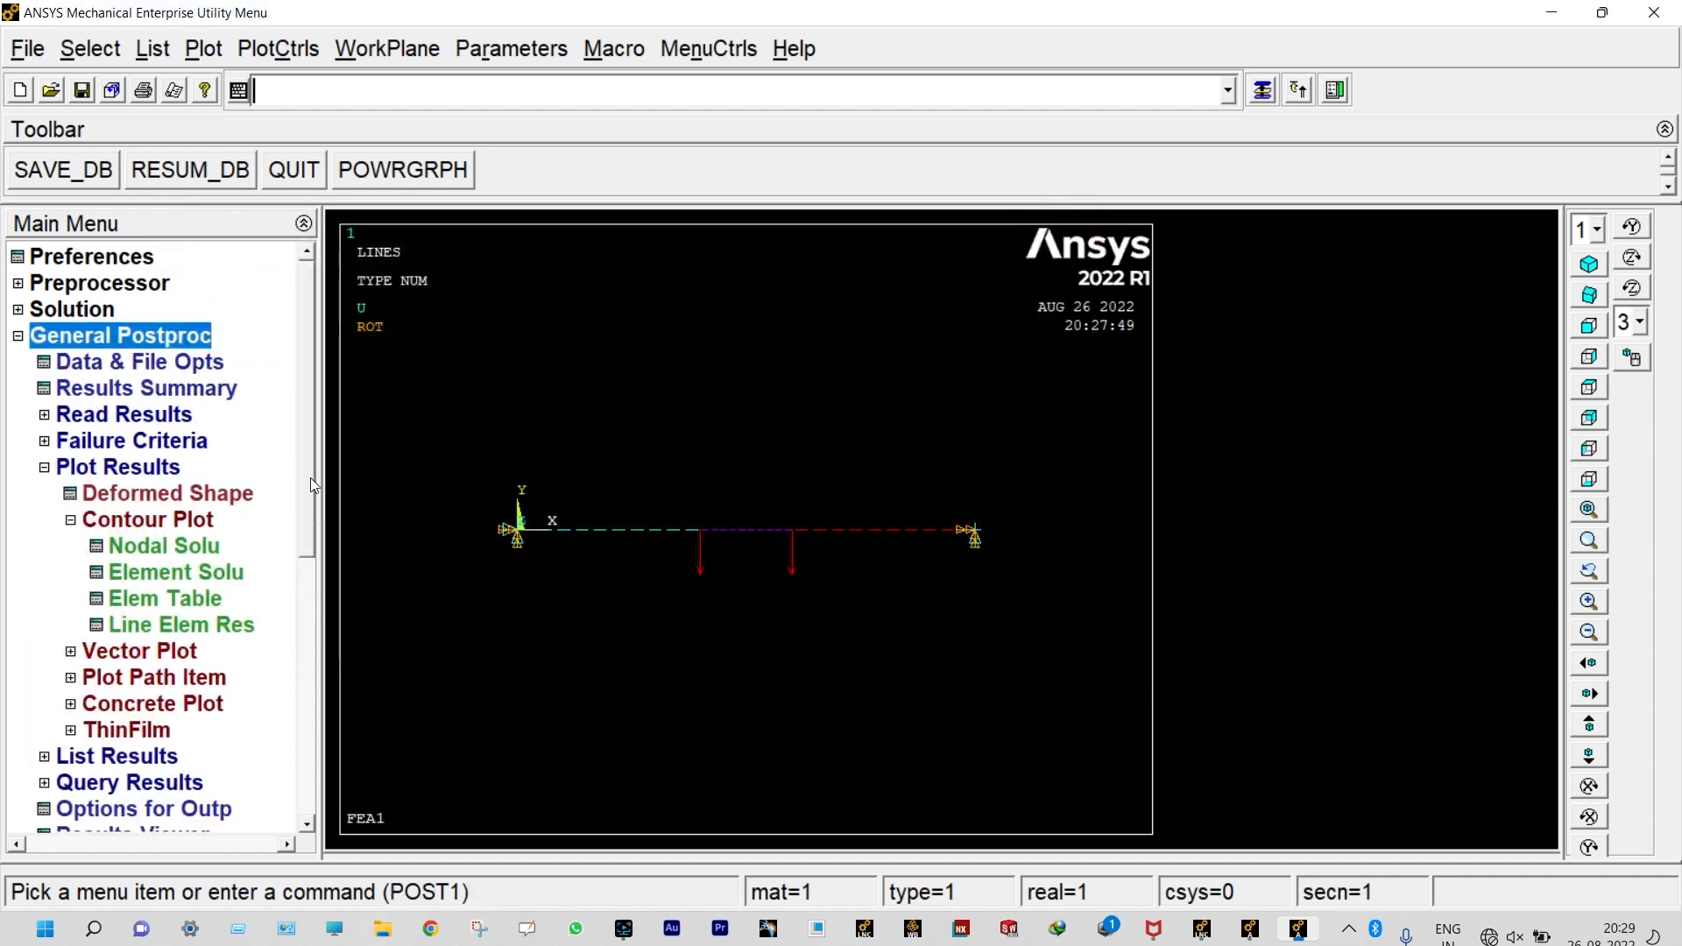
pyautogui.click(129, 416)
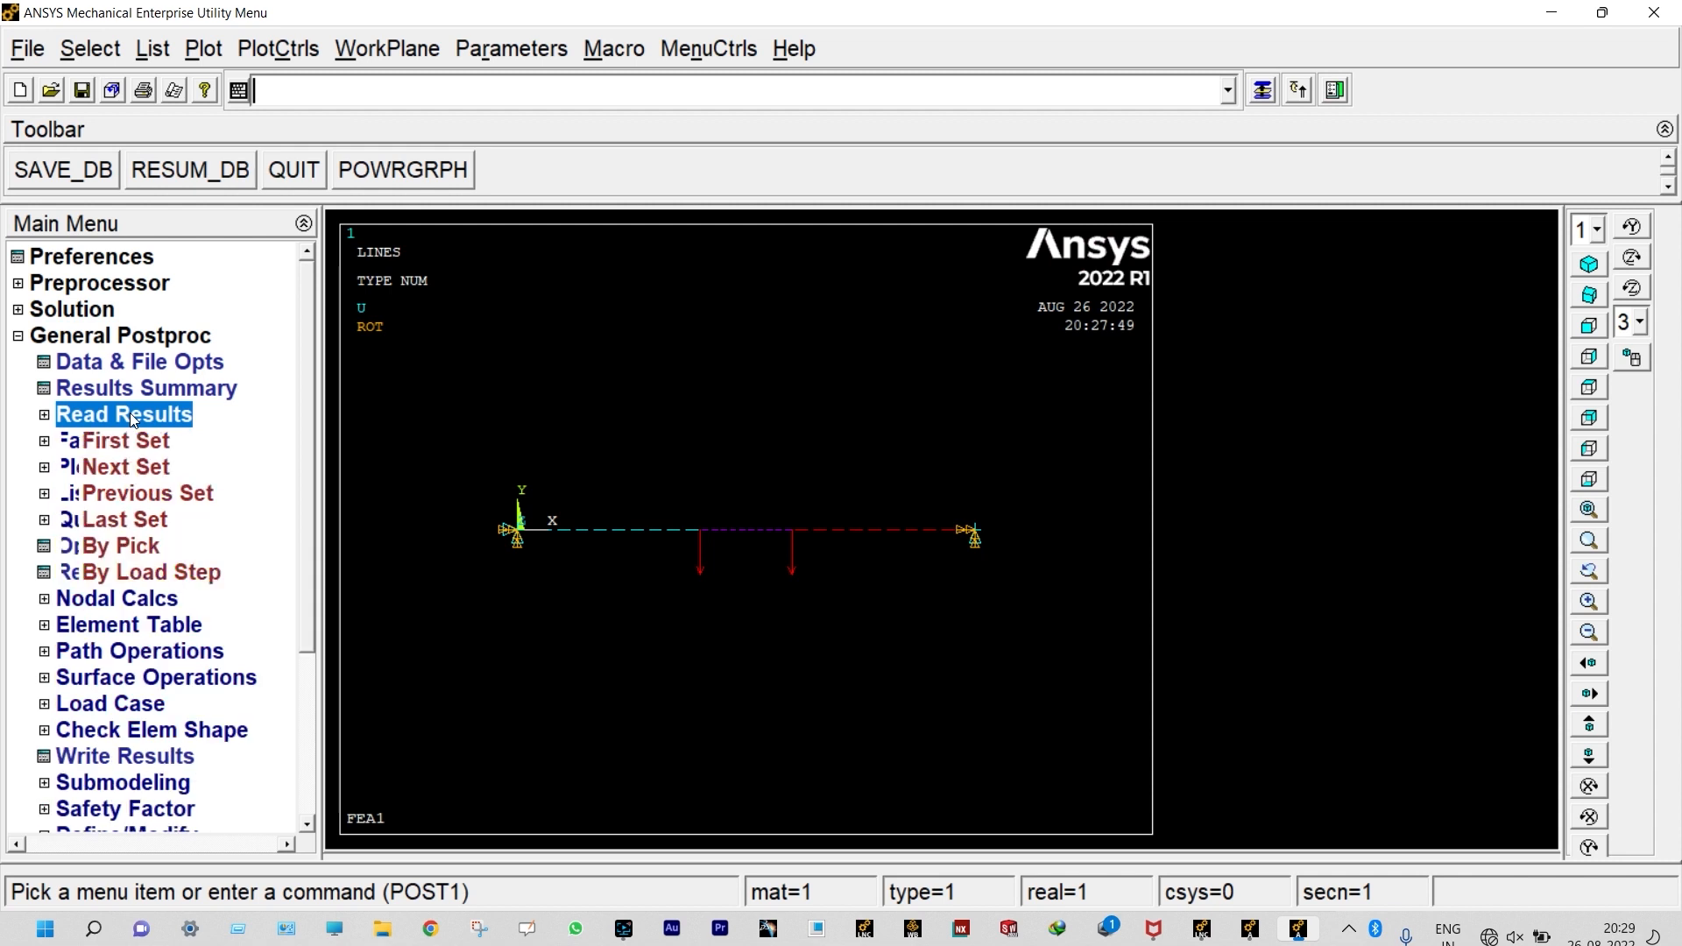
pyautogui.click(131, 522)
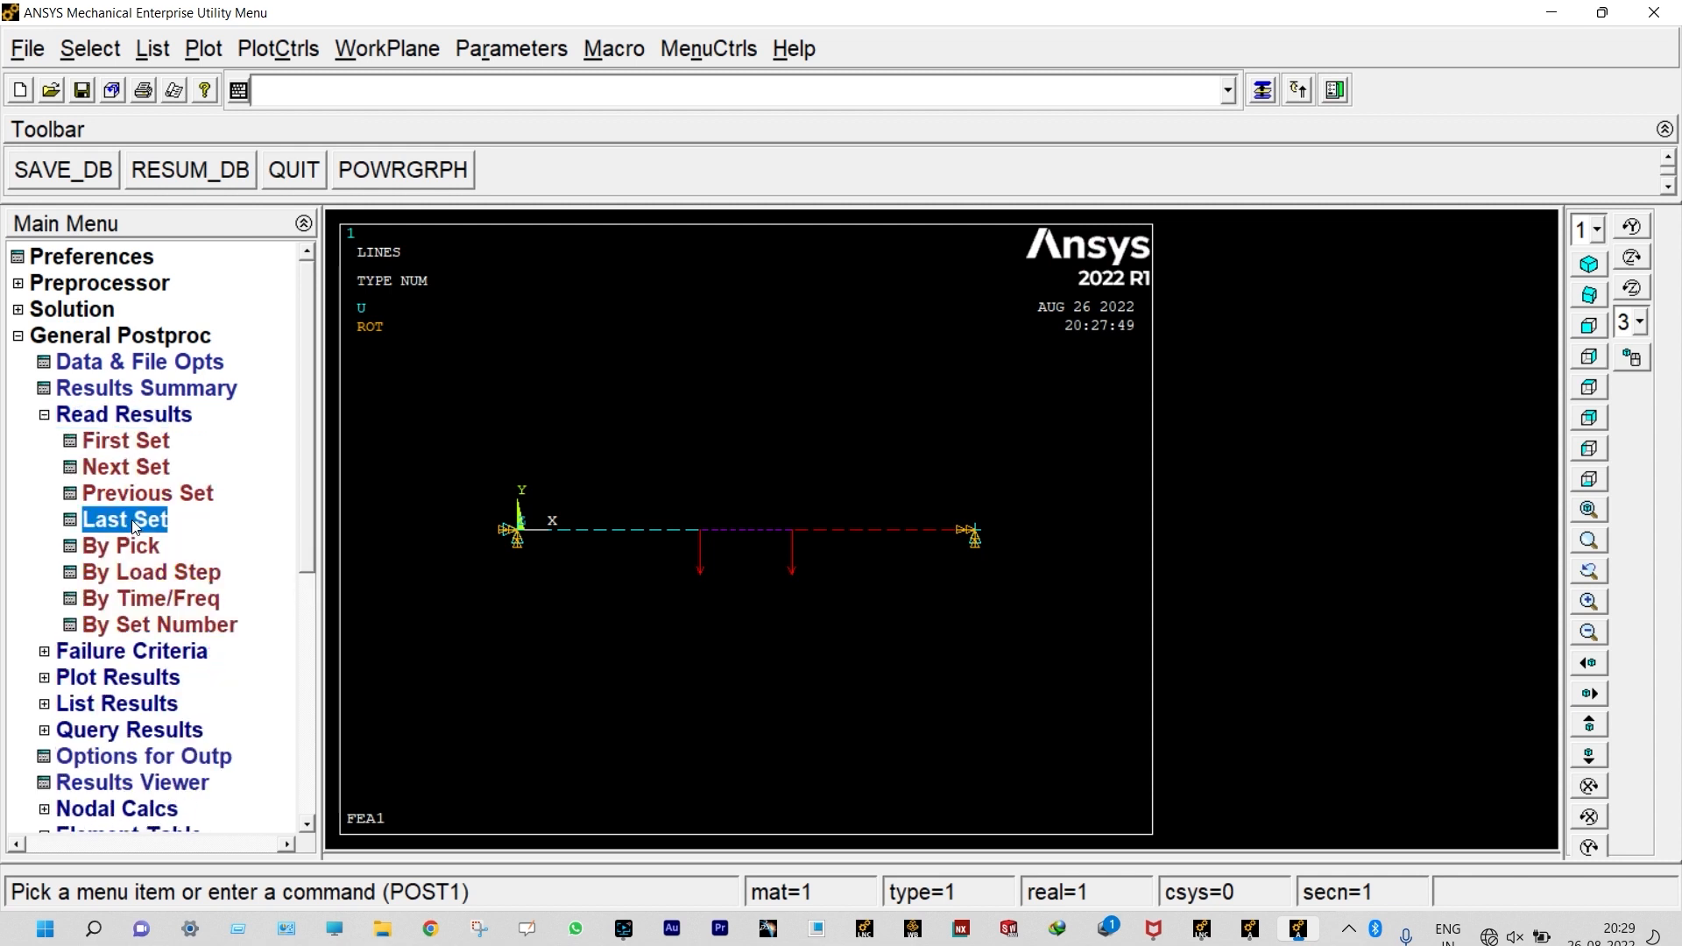
pyautogui.click(44, 416)
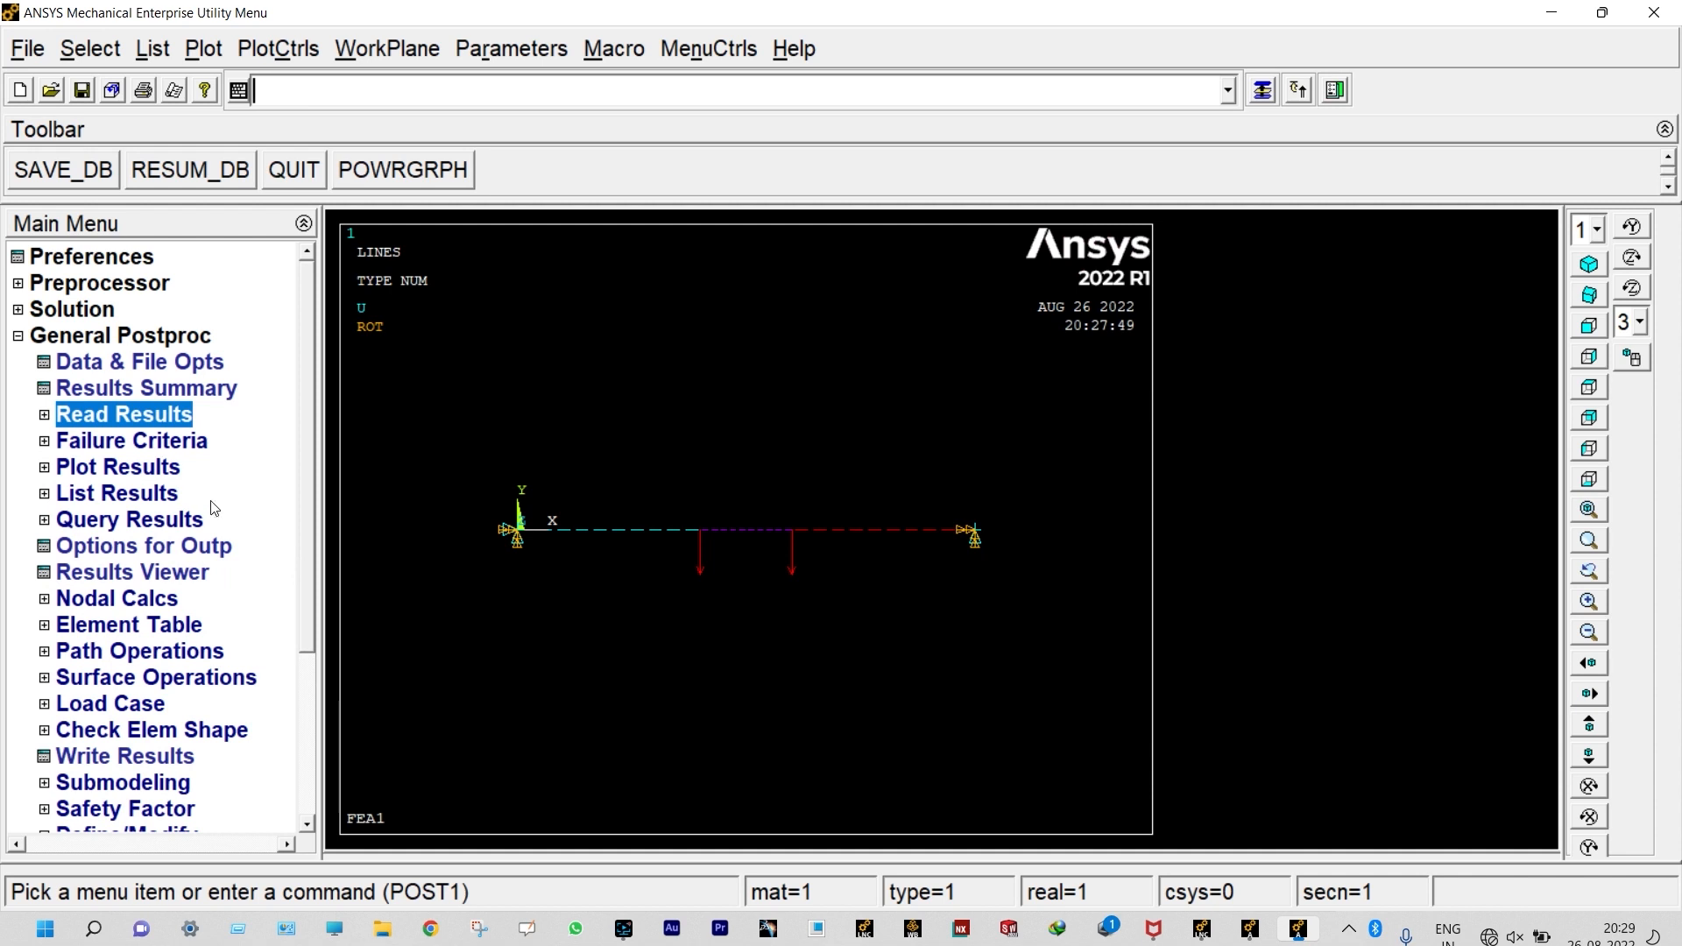
# Step: Define an element table item by sequence number as SMISC, 2, leaving its label blank
pyautogui.click(150, 625)
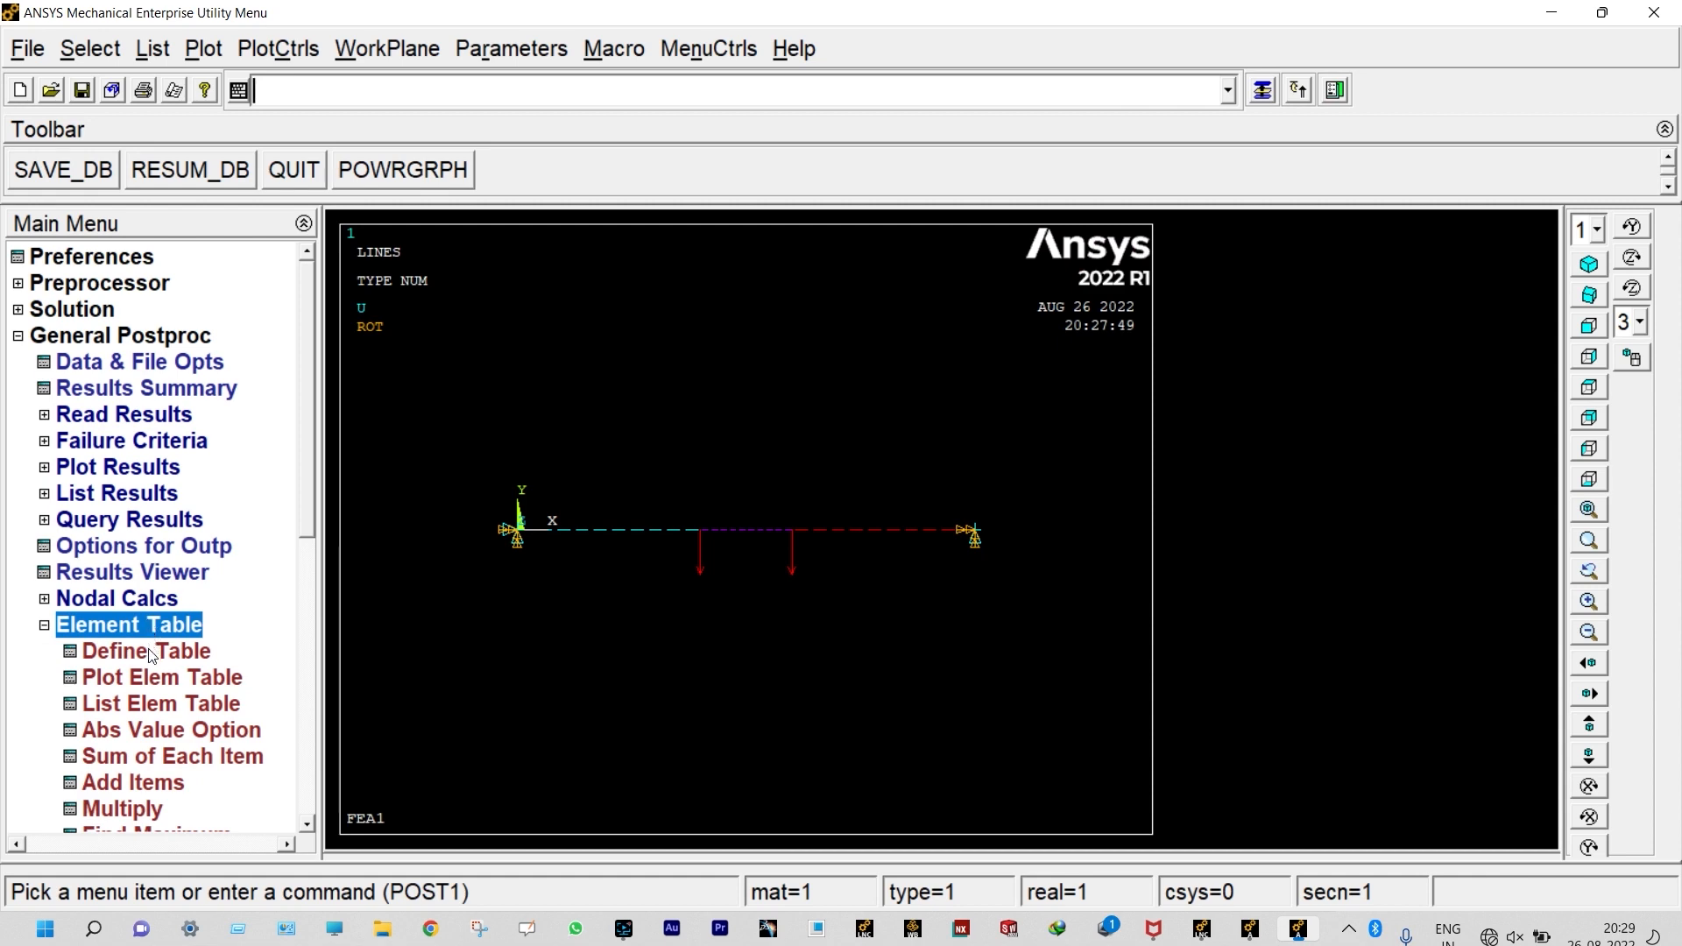
pyautogui.click(152, 652)
pyautogui.click(252, 657)
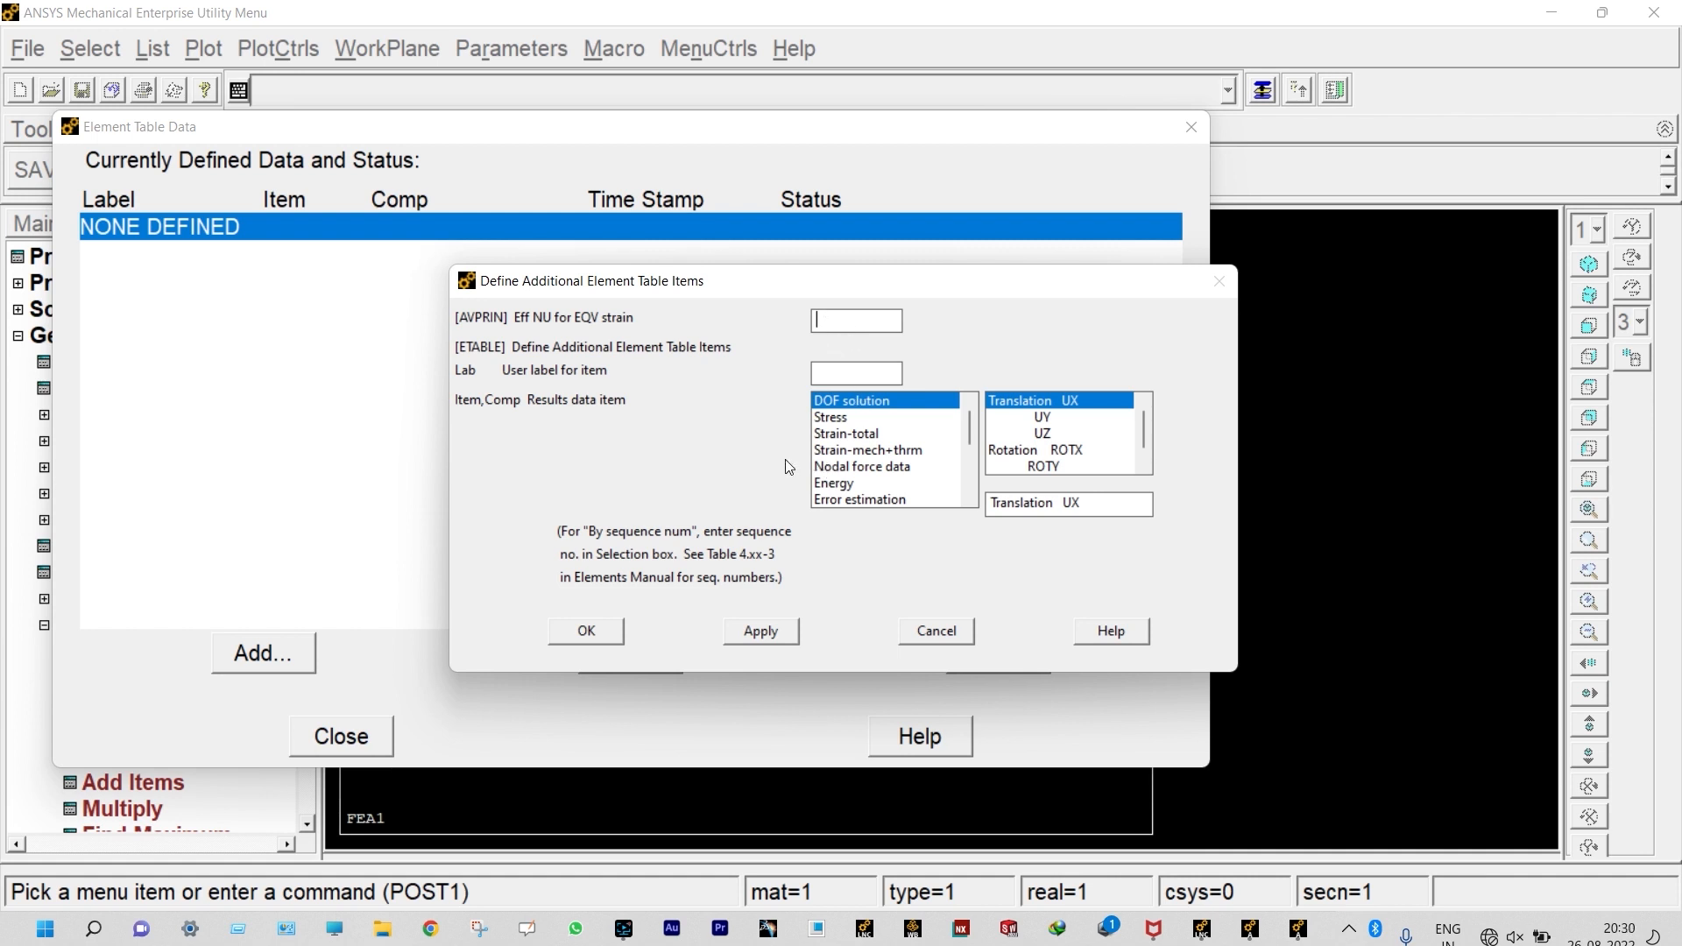
pyautogui.moveTo(969, 427); pyautogui.dragTo(960, 494)
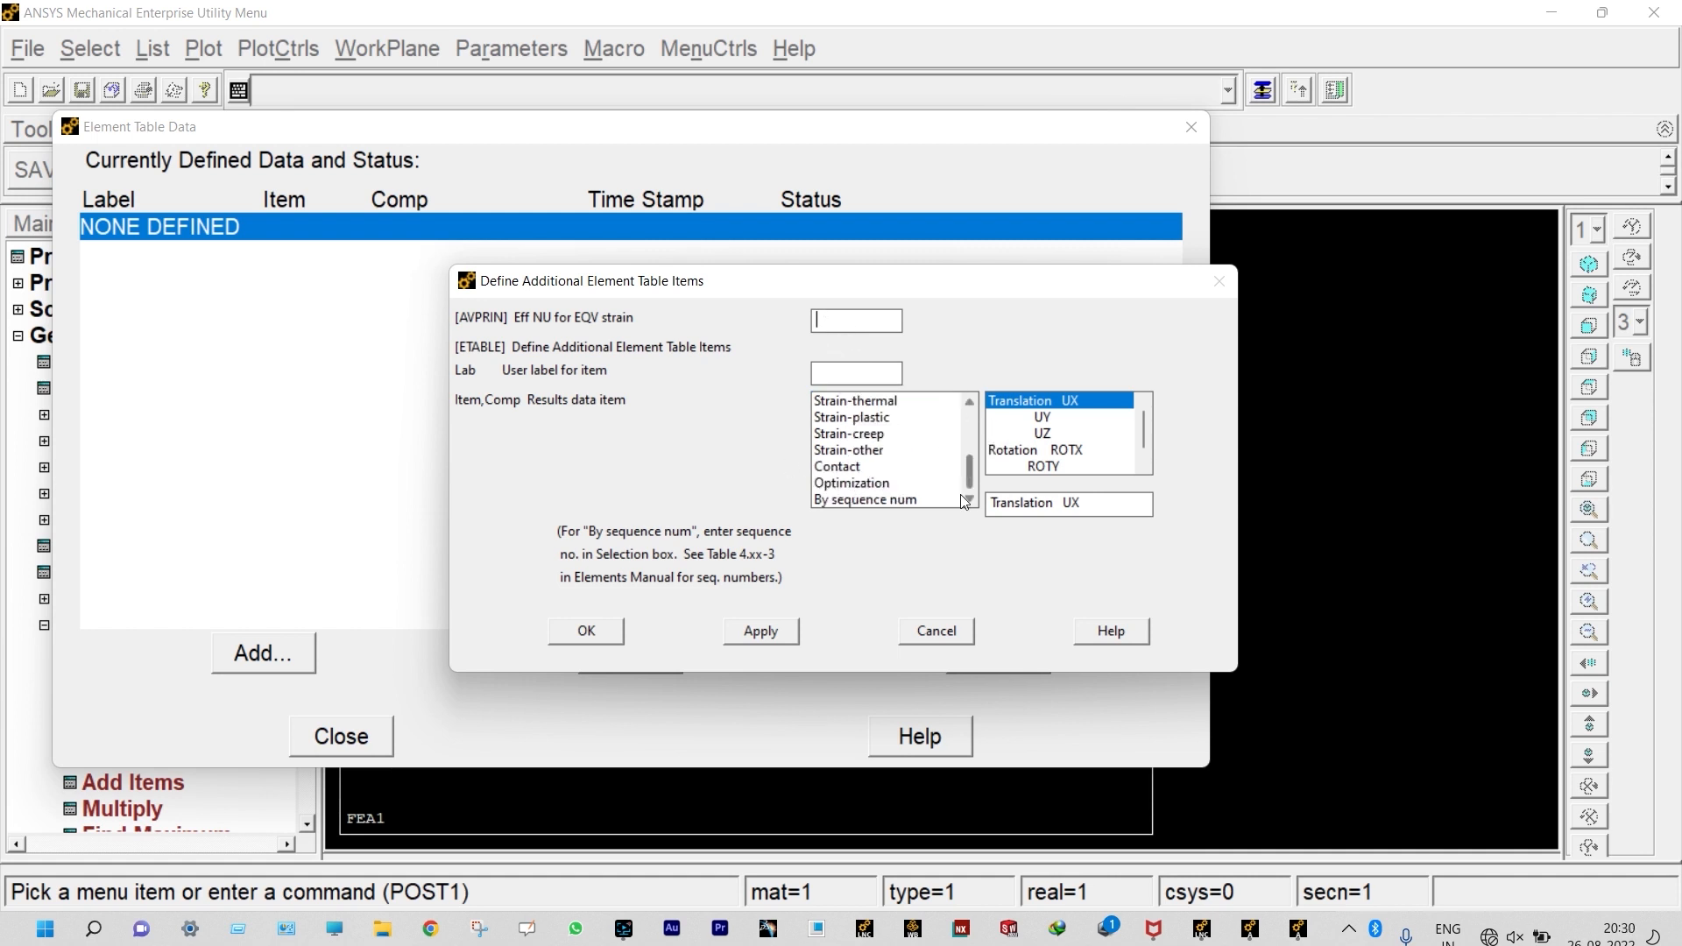
pyautogui.click(875, 499)
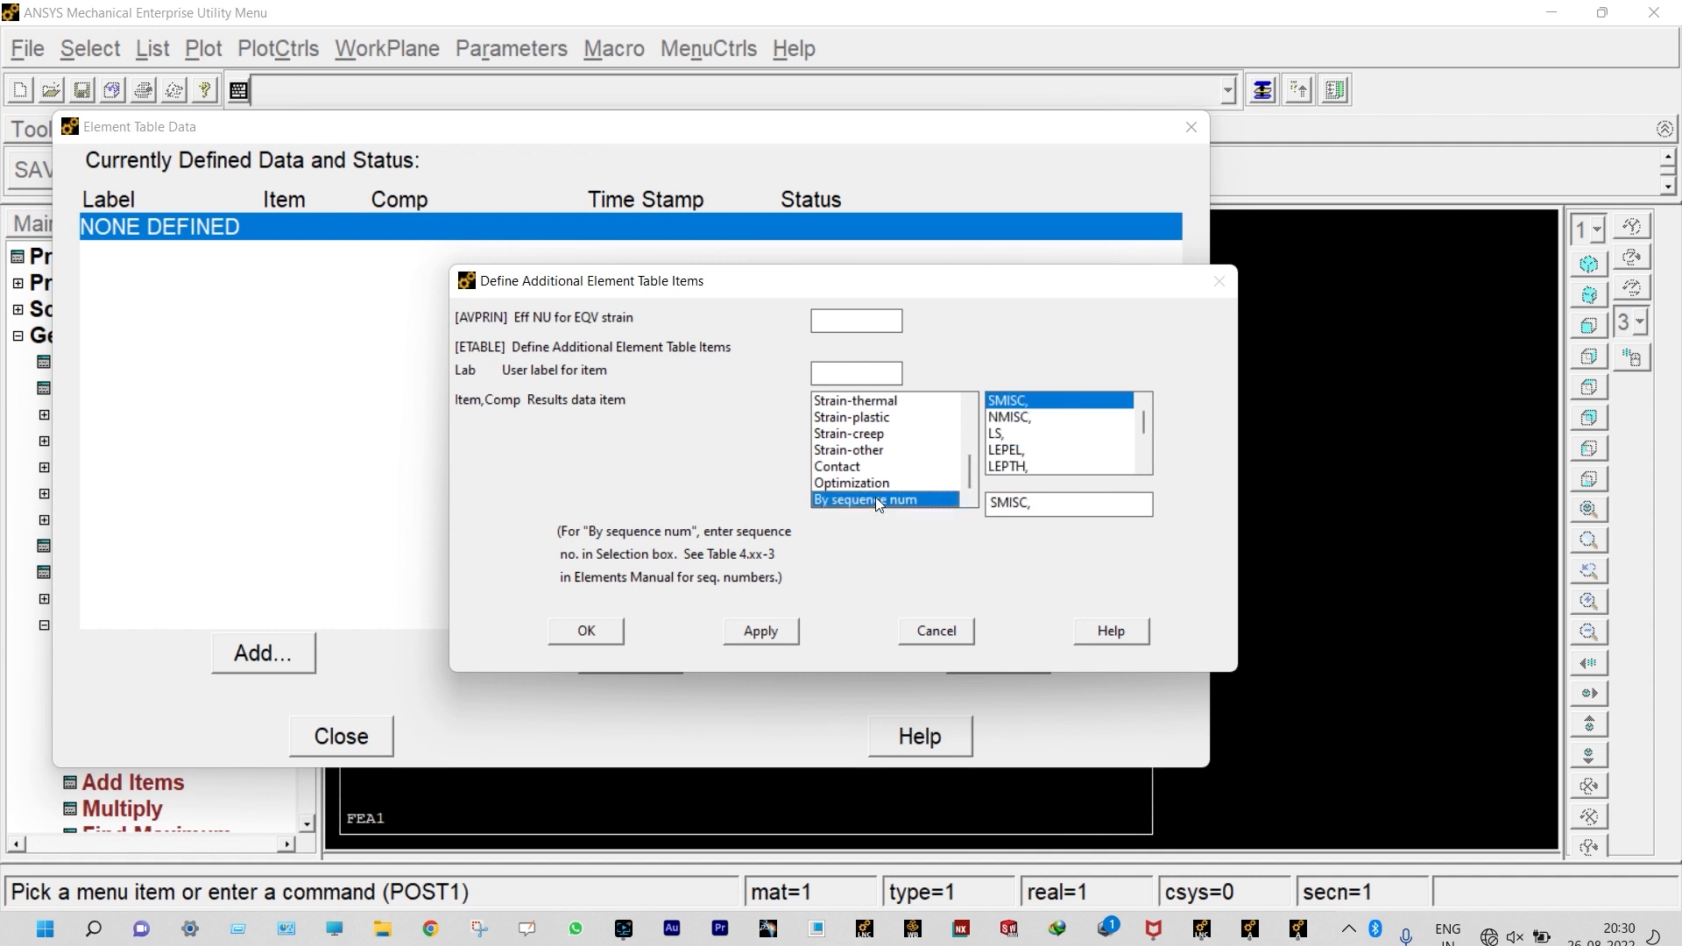
pyautogui.click(1048, 507)
pyautogui.write('2')
pyautogui.click(760, 632)
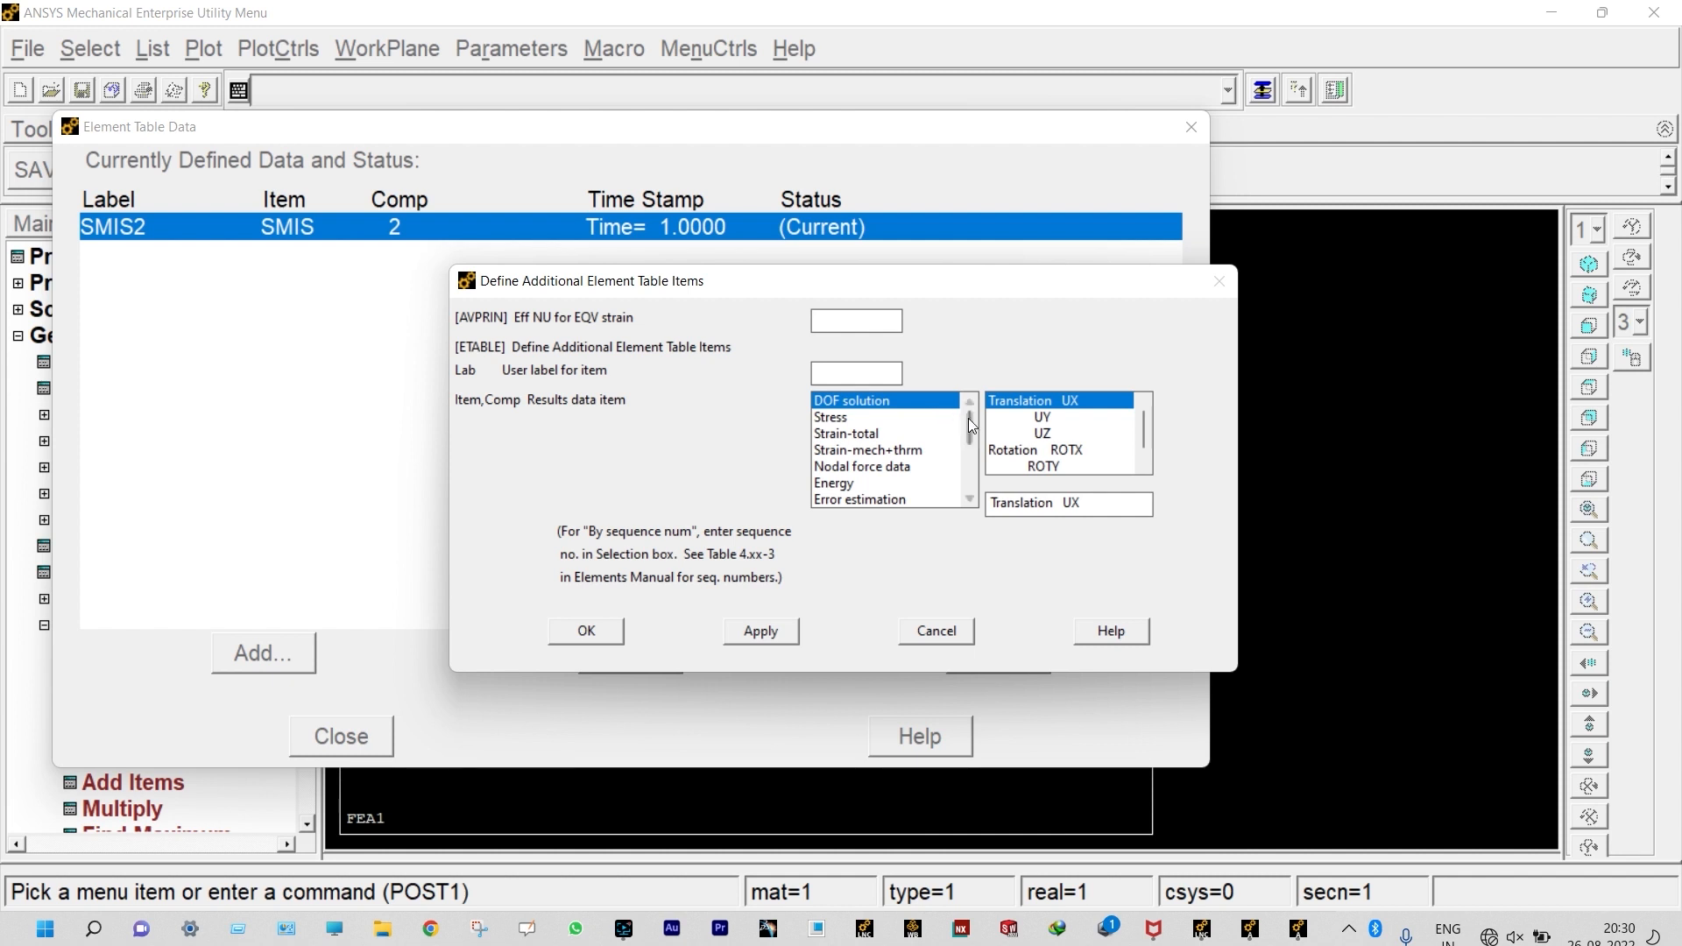
# Step: Add an element table item by sequence number for SMISC, 15
pyautogui.moveTo(970, 418); pyautogui.dragTo(968, 465)
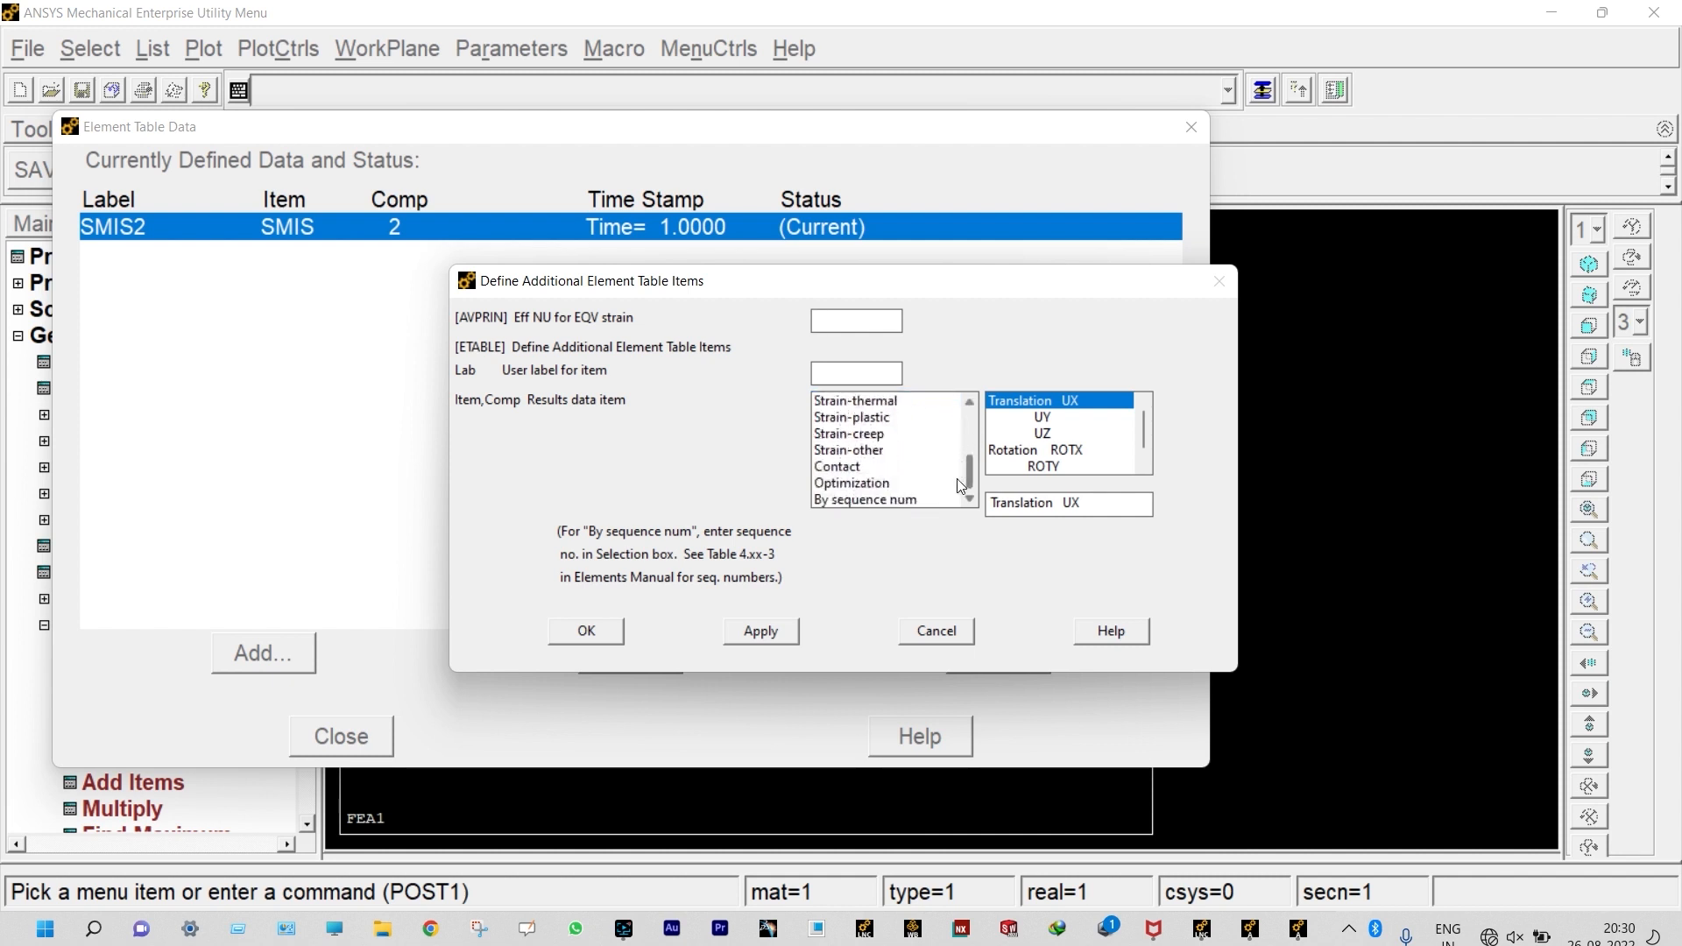
pyautogui.click(895, 498)
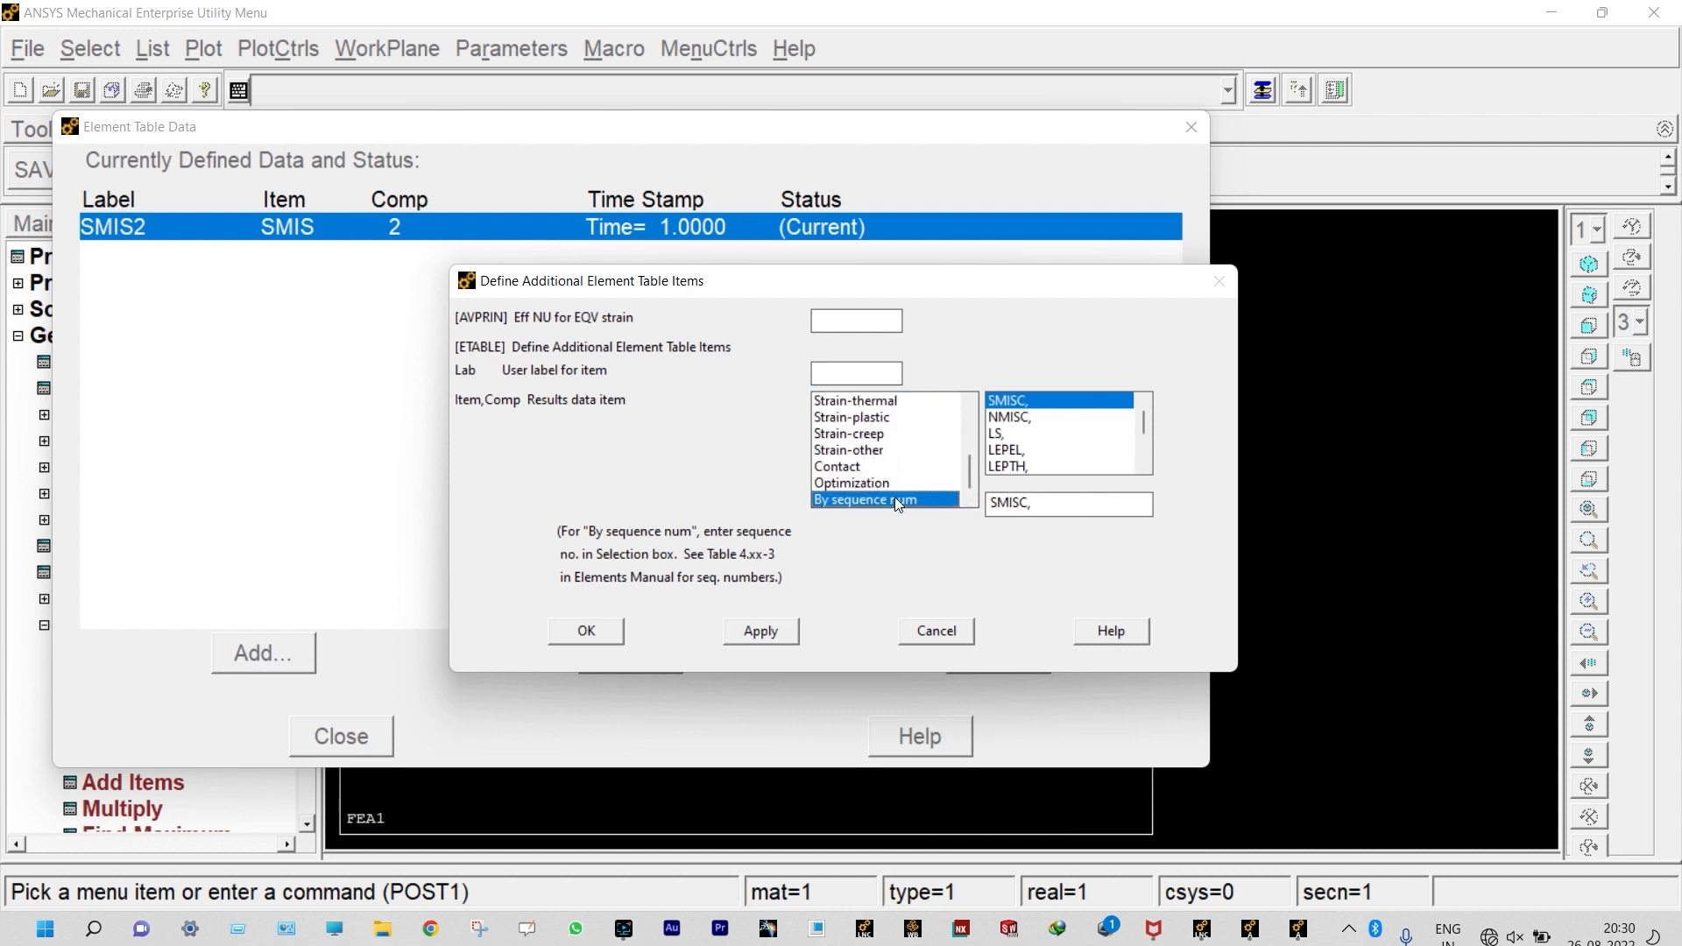
pyautogui.click(1038, 502)
pyautogui.write('15')
pyautogui.click(759, 633)
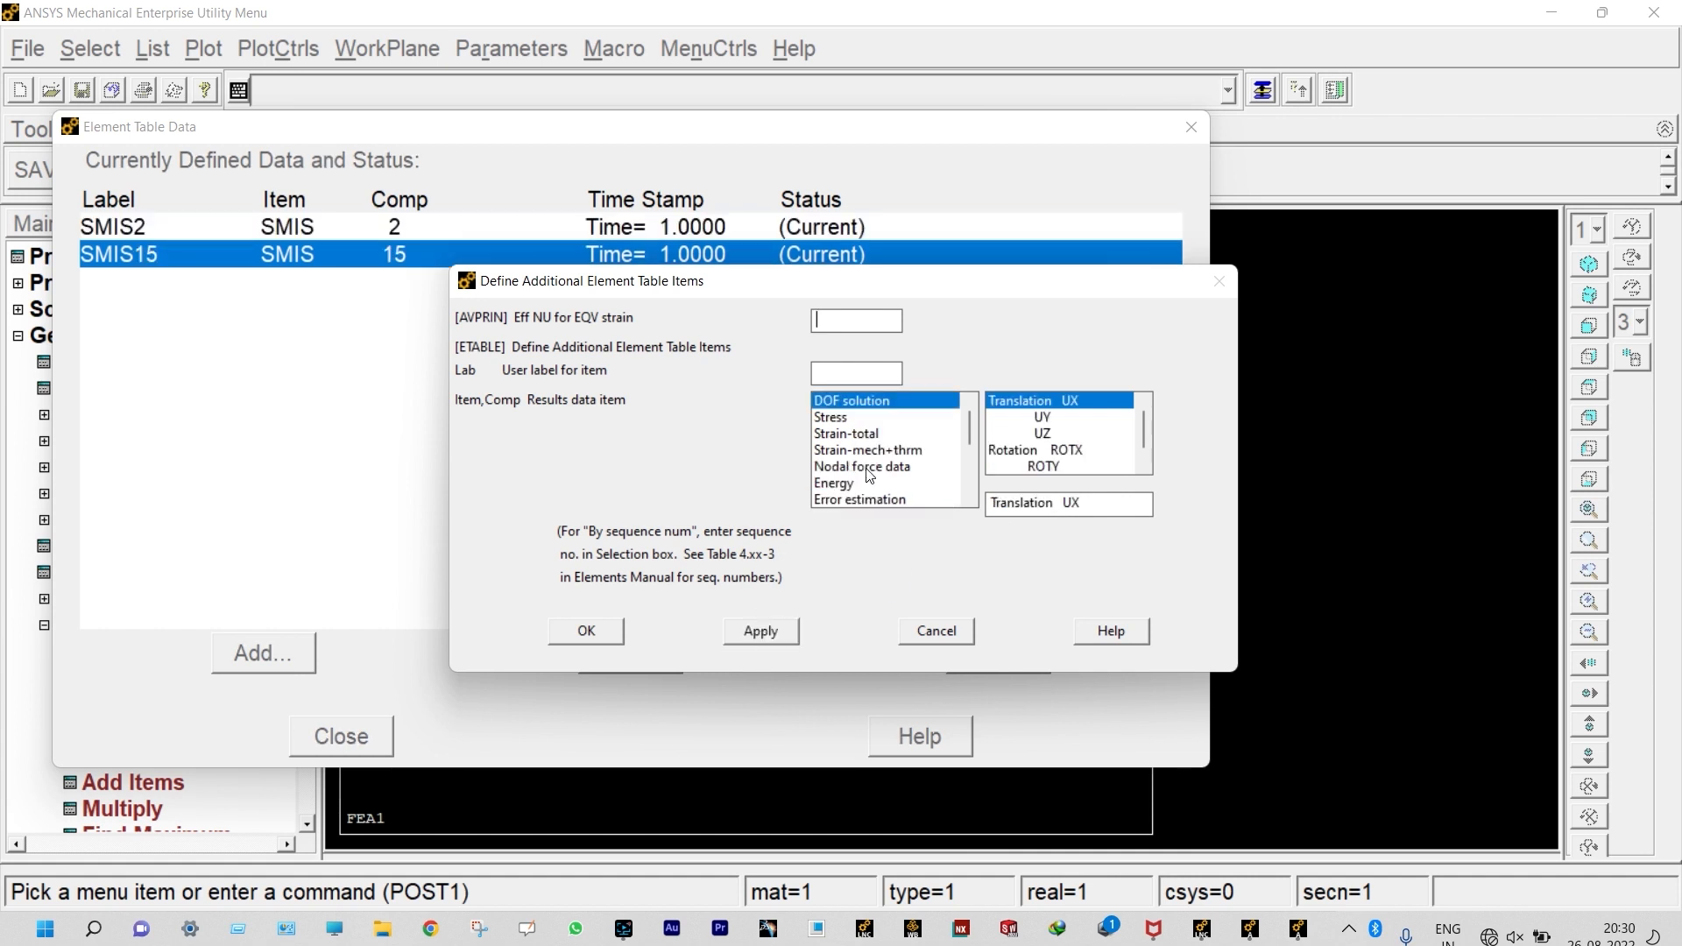
# Step: Add an element table item by sequence number for SMISC, 5
pyautogui.moveTo(970, 423); pyautogui.dragTo(971, 490)
pyautogui.click(890, 500)
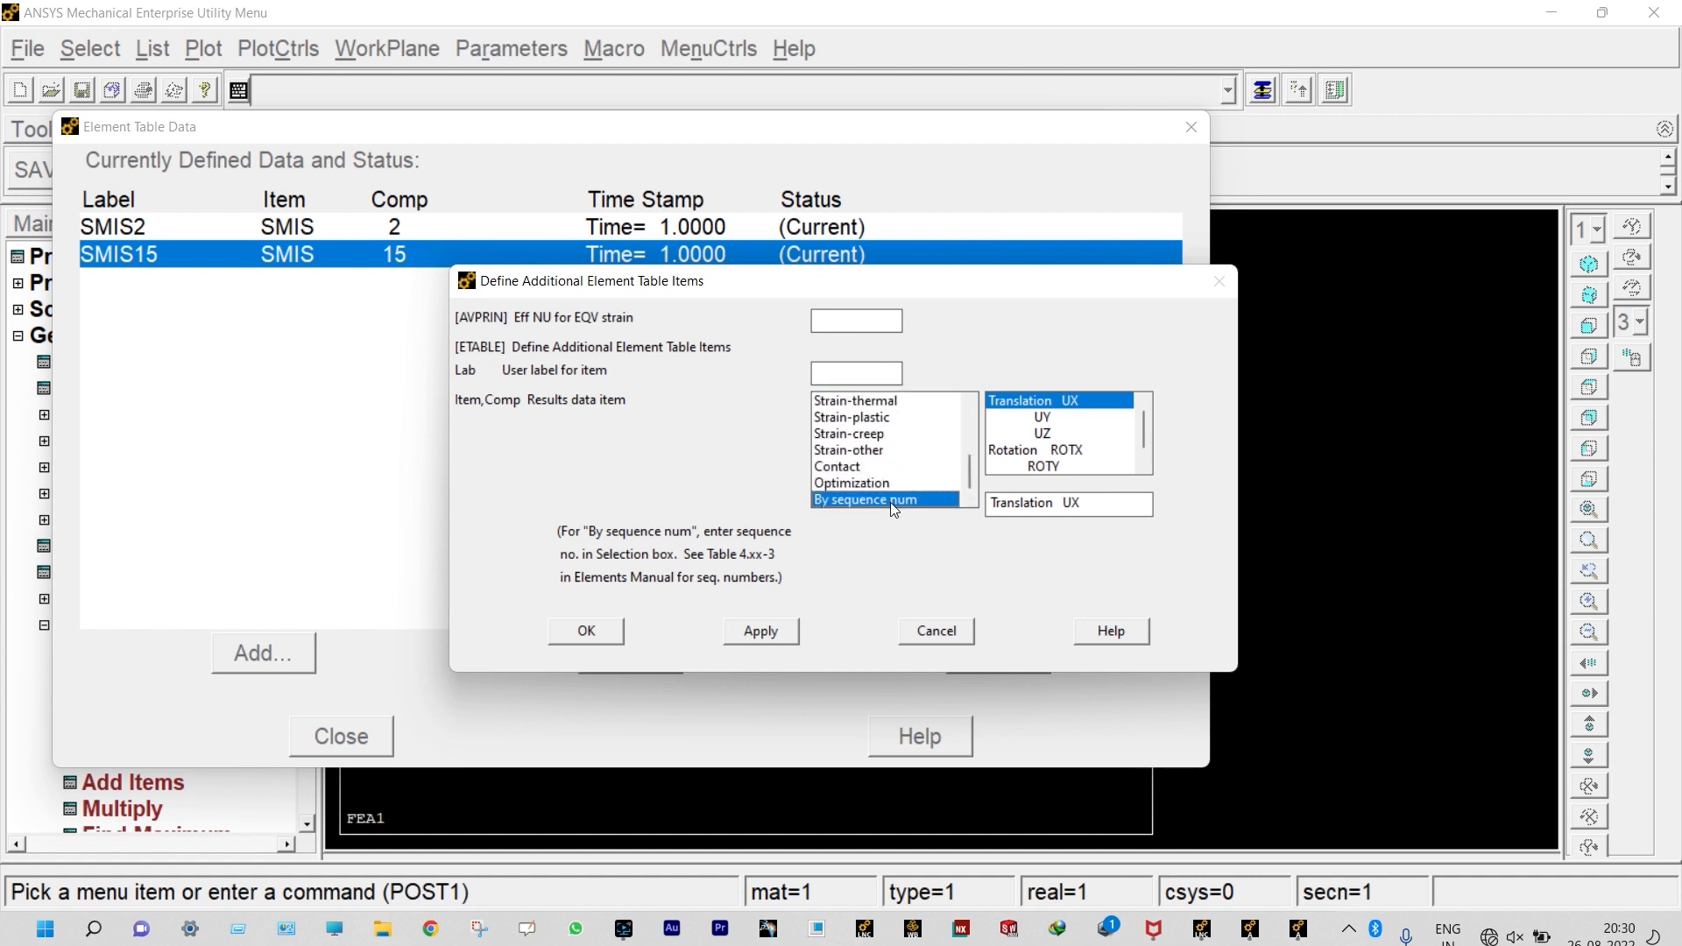
pyautogui.click(1034, 503)
pyautogui.write('5')
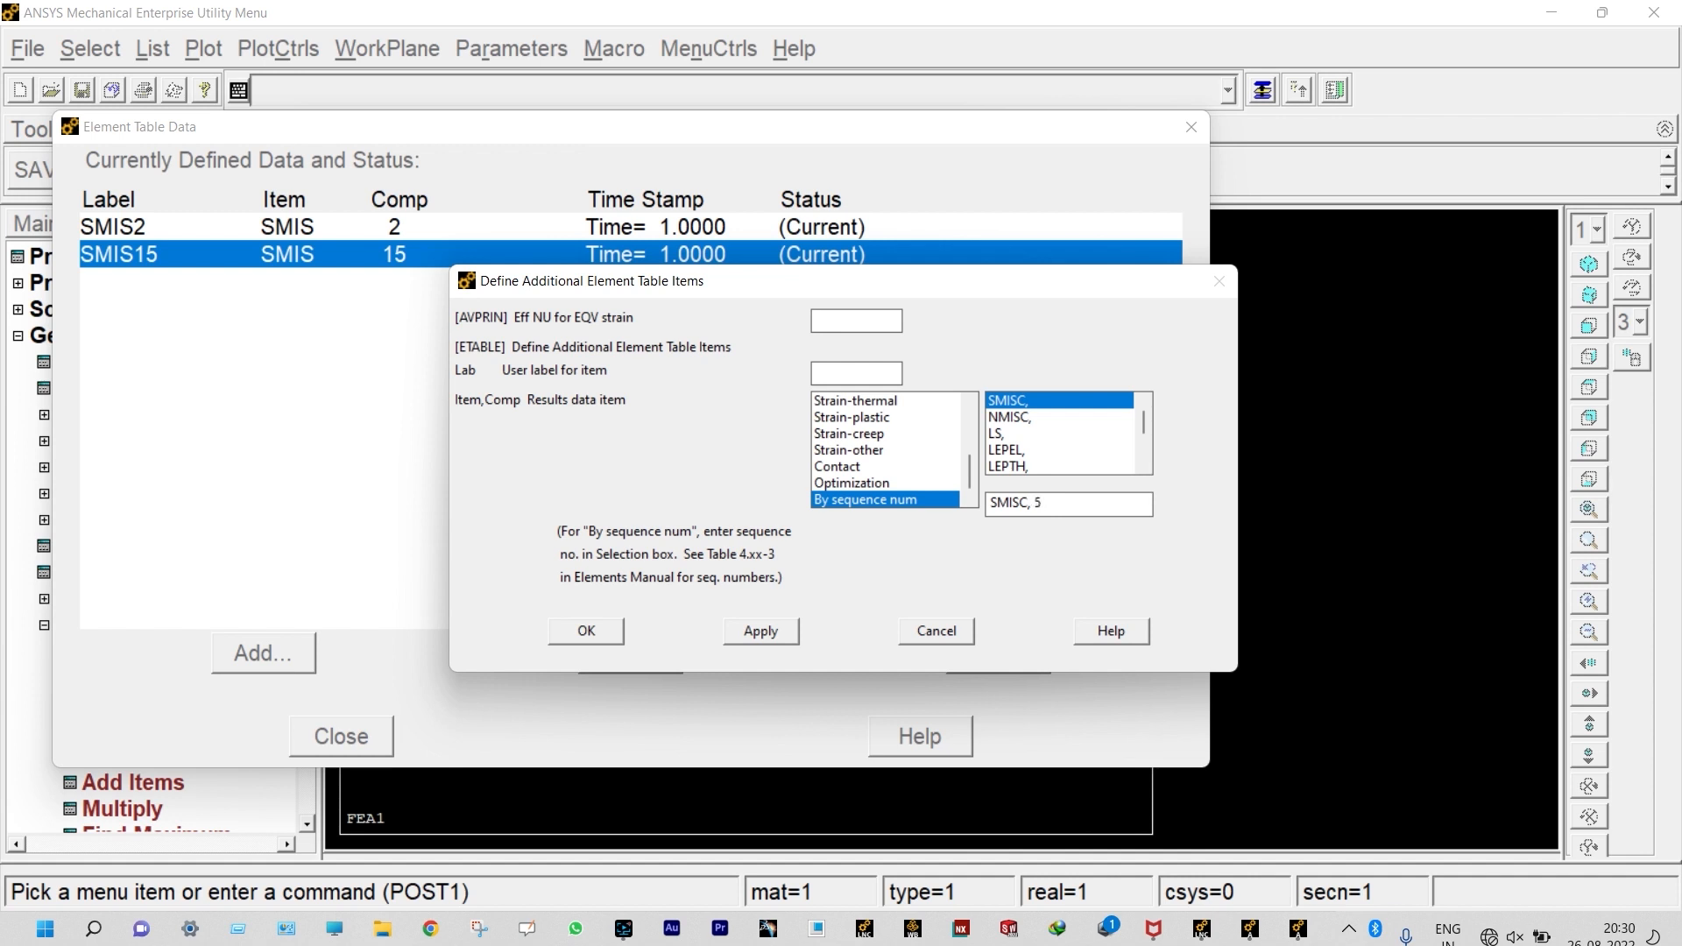
pyautogui.click(758, 633)
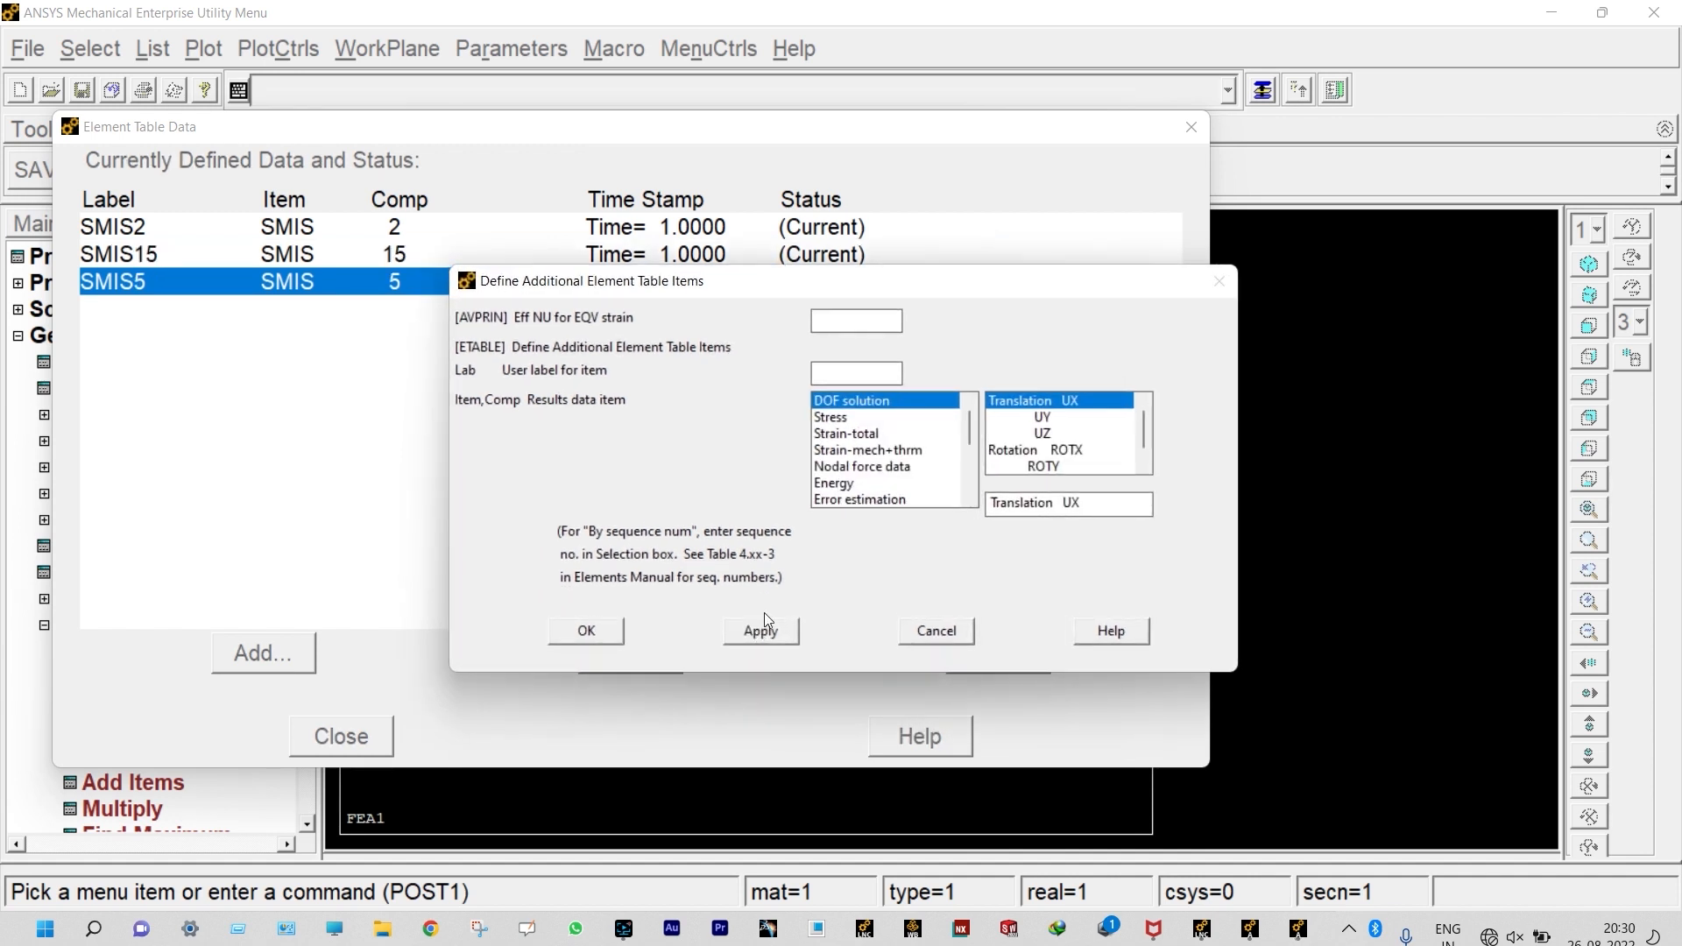
# Step: Add a final element table item by sequence number for SMISC, 18 and close the element table data
pyautogui.moveTo(969, 420); pyautogui.dragTo(961, 501)
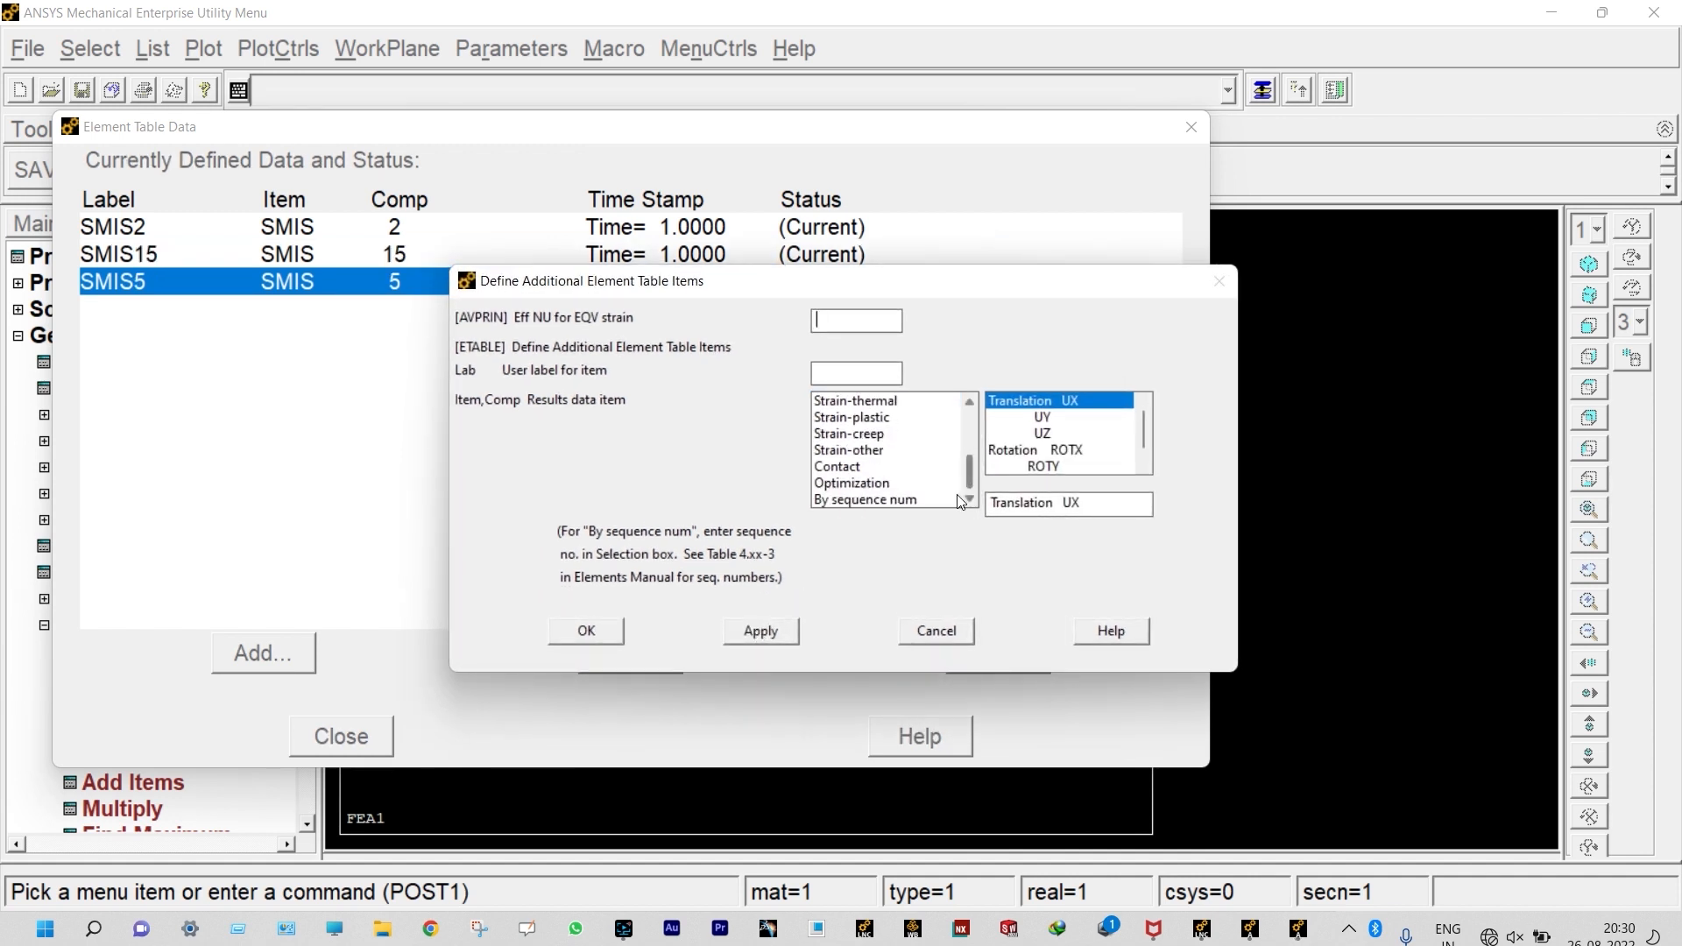
pyautogui.click(902, 499)
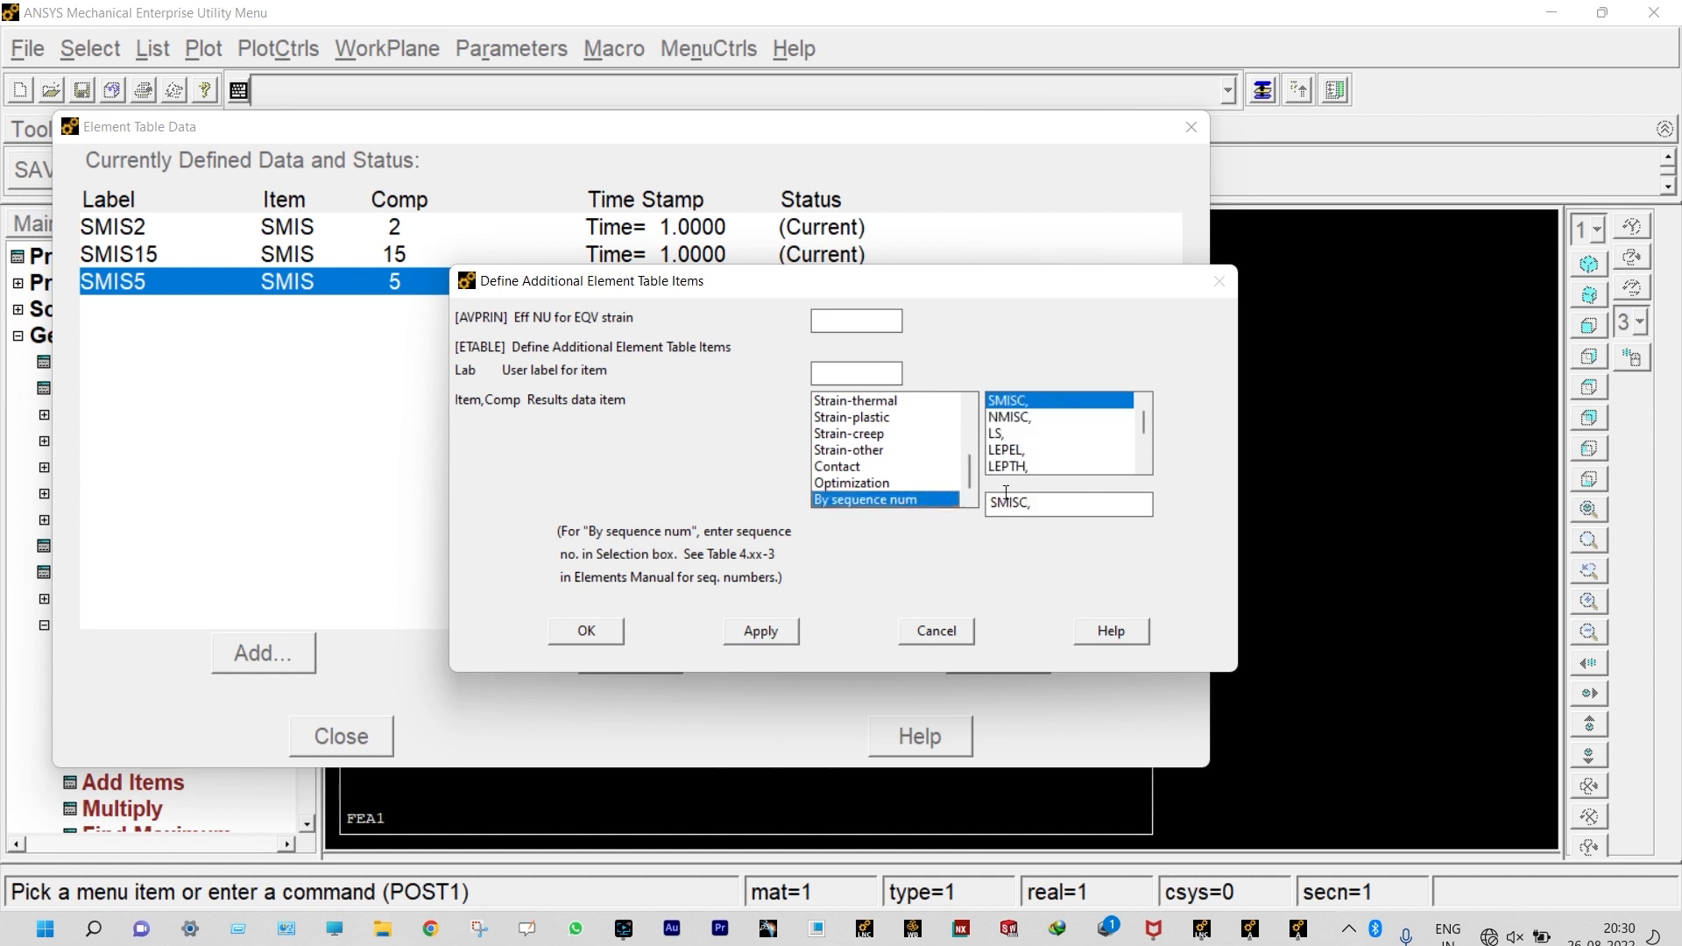
pyautogui.click(1041, 500)
pyautogui.write('18')
pyautogui.click(602, 633)
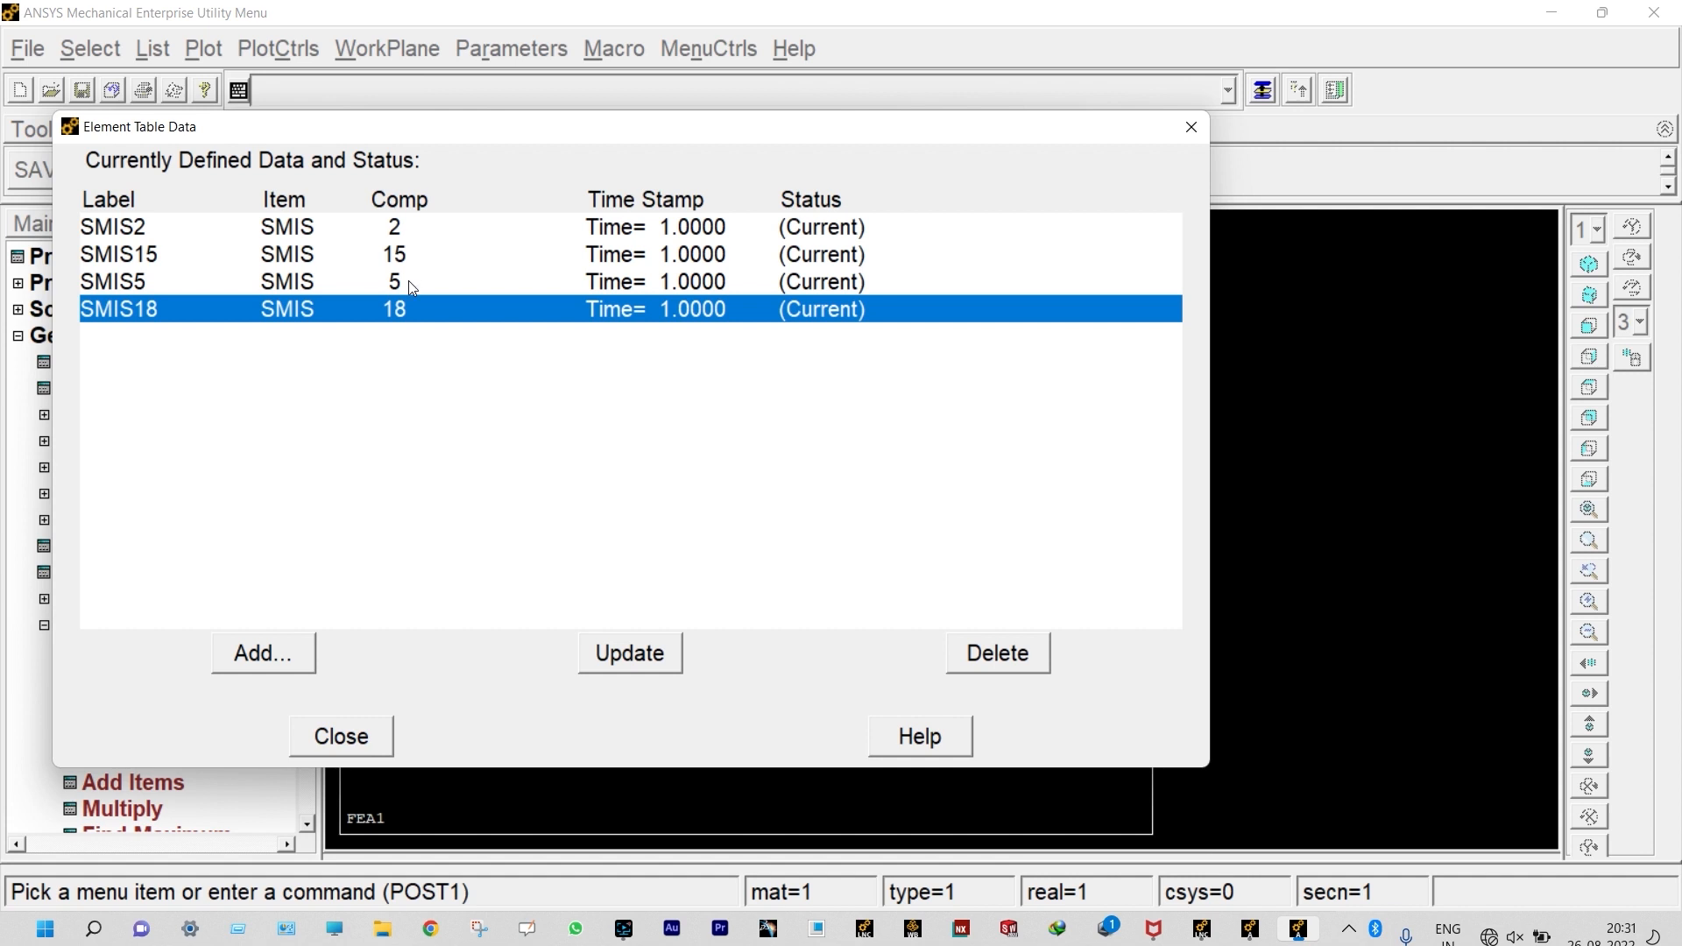
pyautogui.click(372, 739)
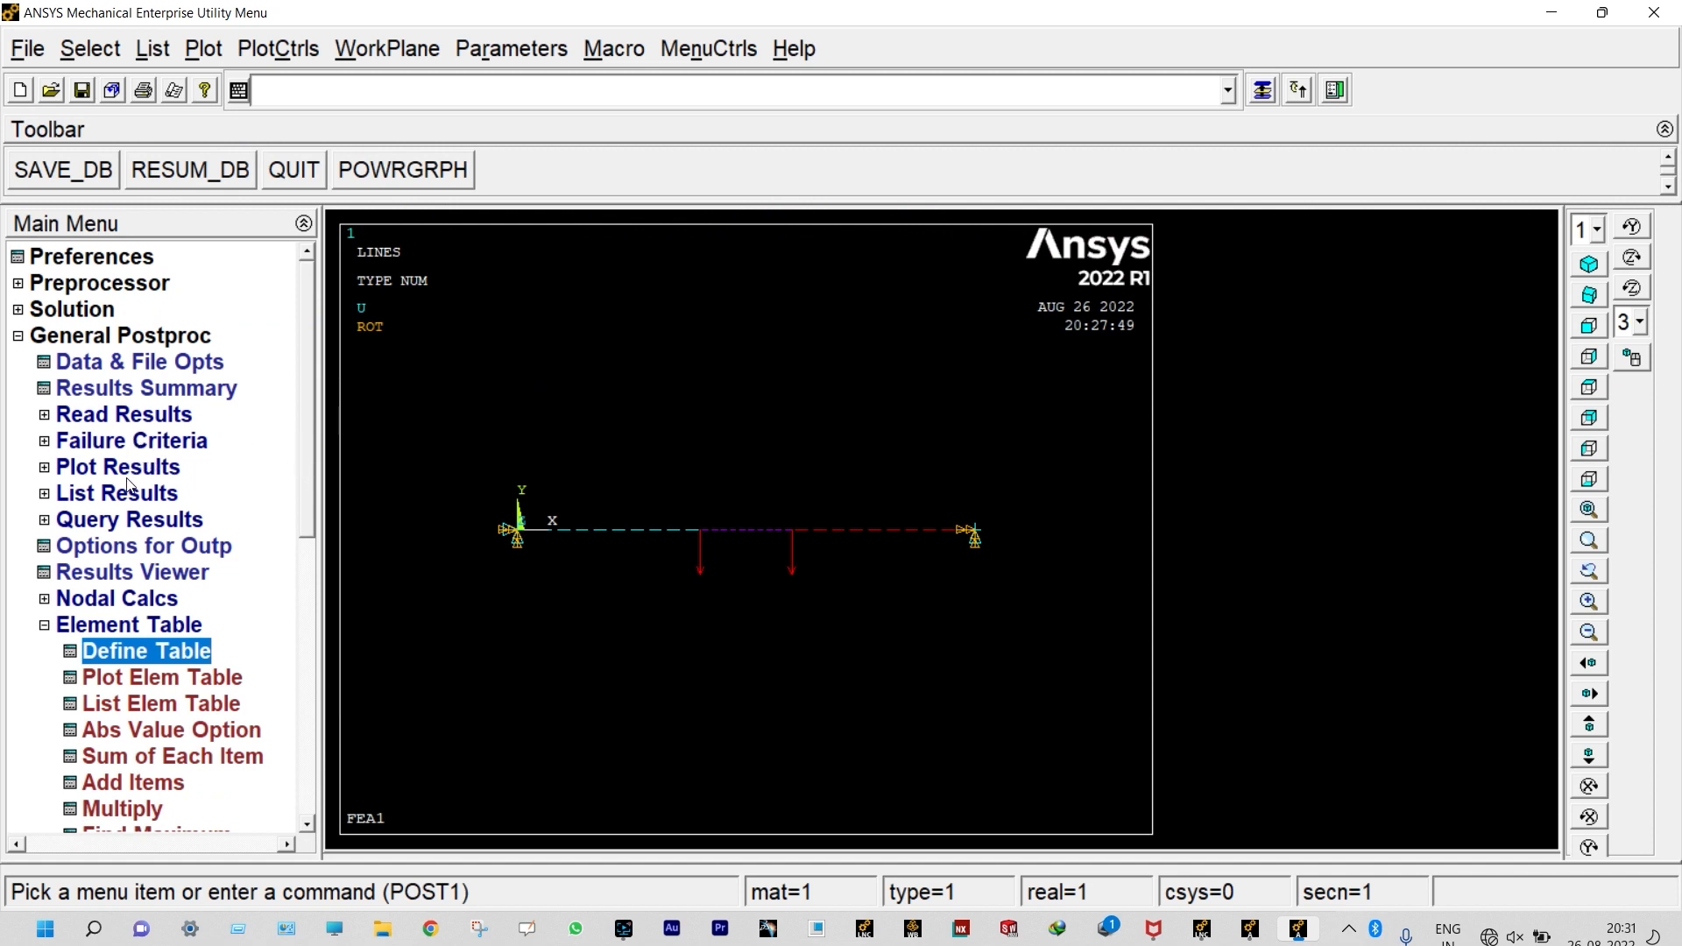
# Step: List the reaction solution for all items
pyautogui.click(111, 496)
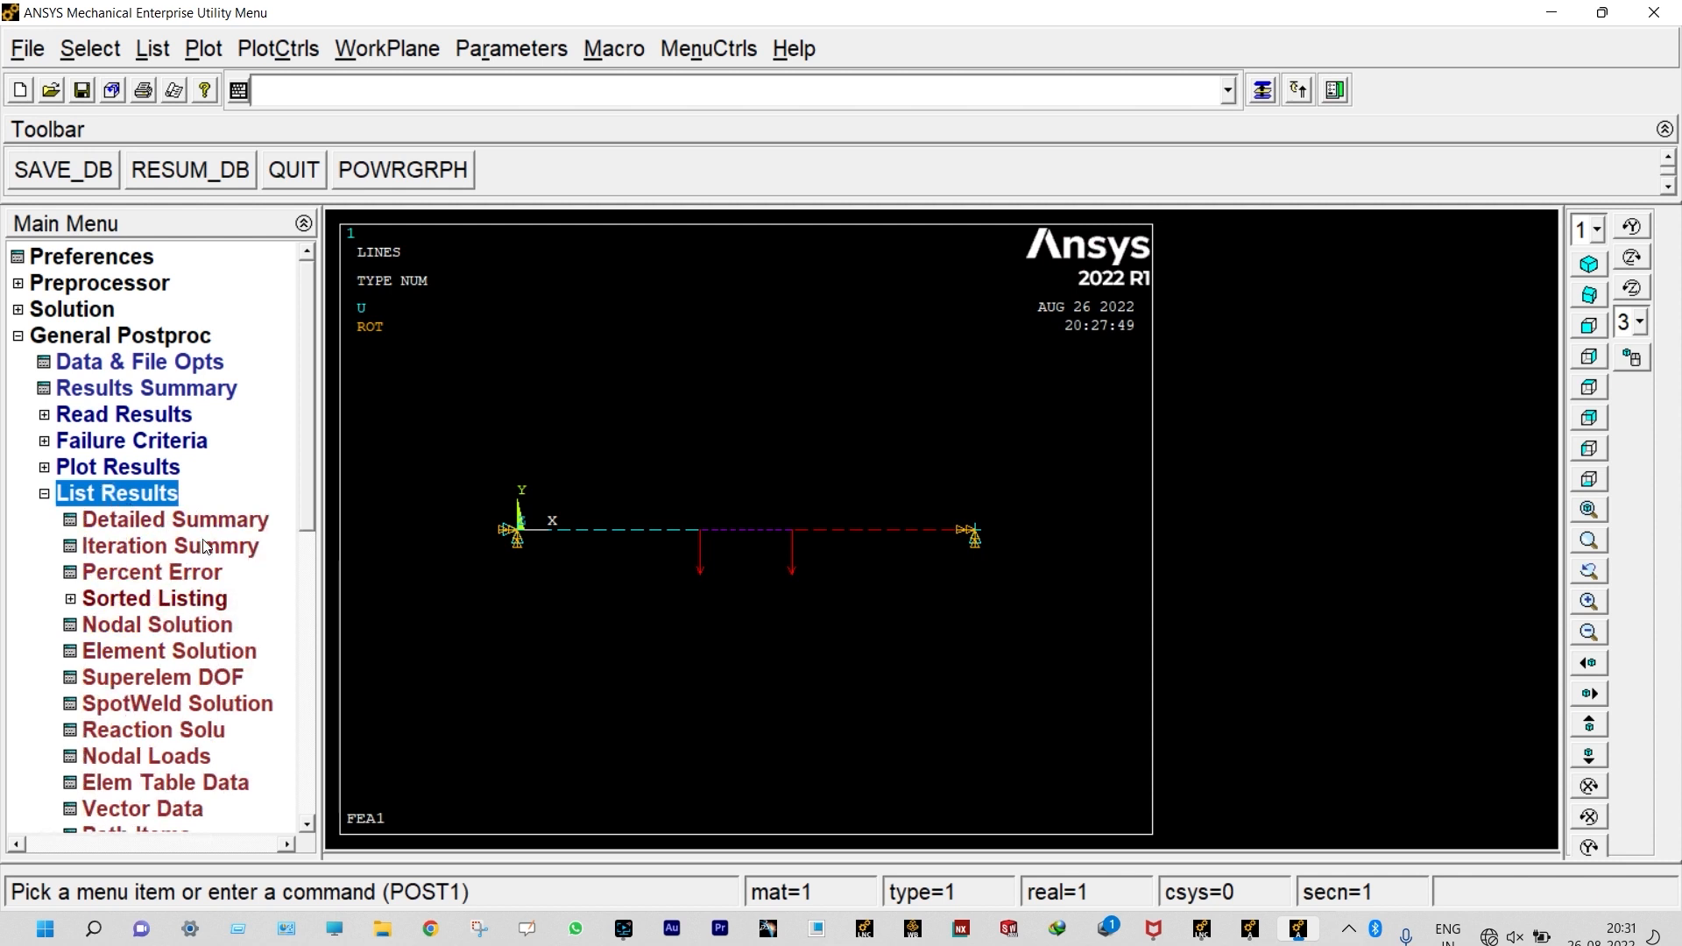
pyautogui.click(177, 736)
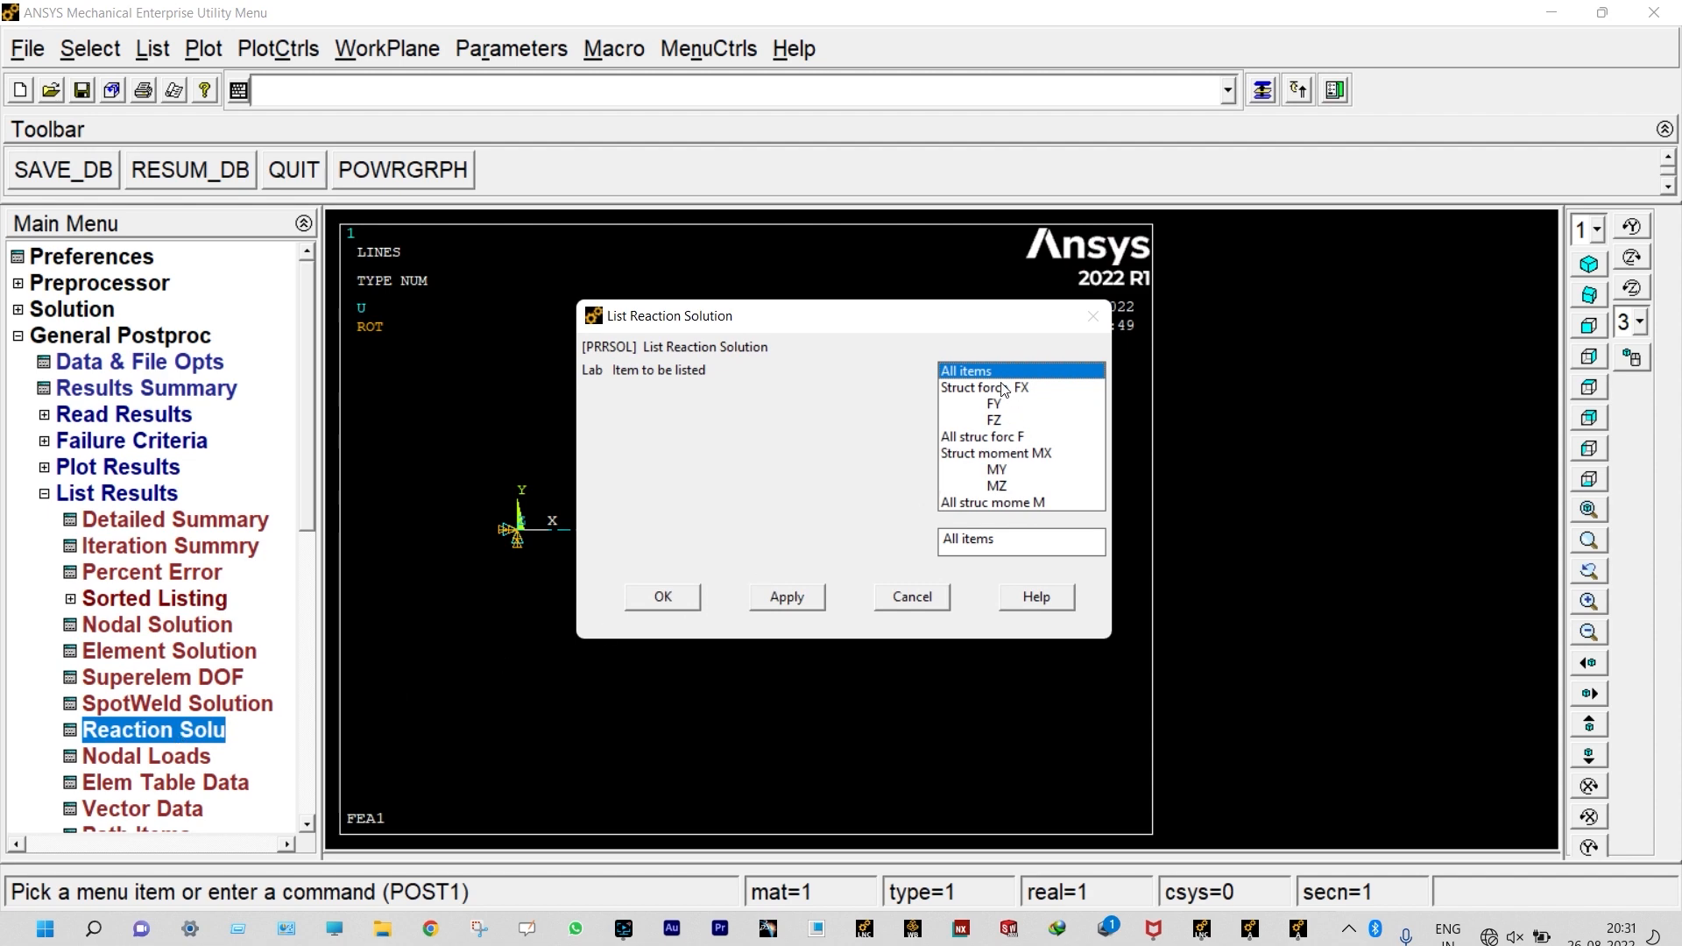
pyautogui.click(663, 598)
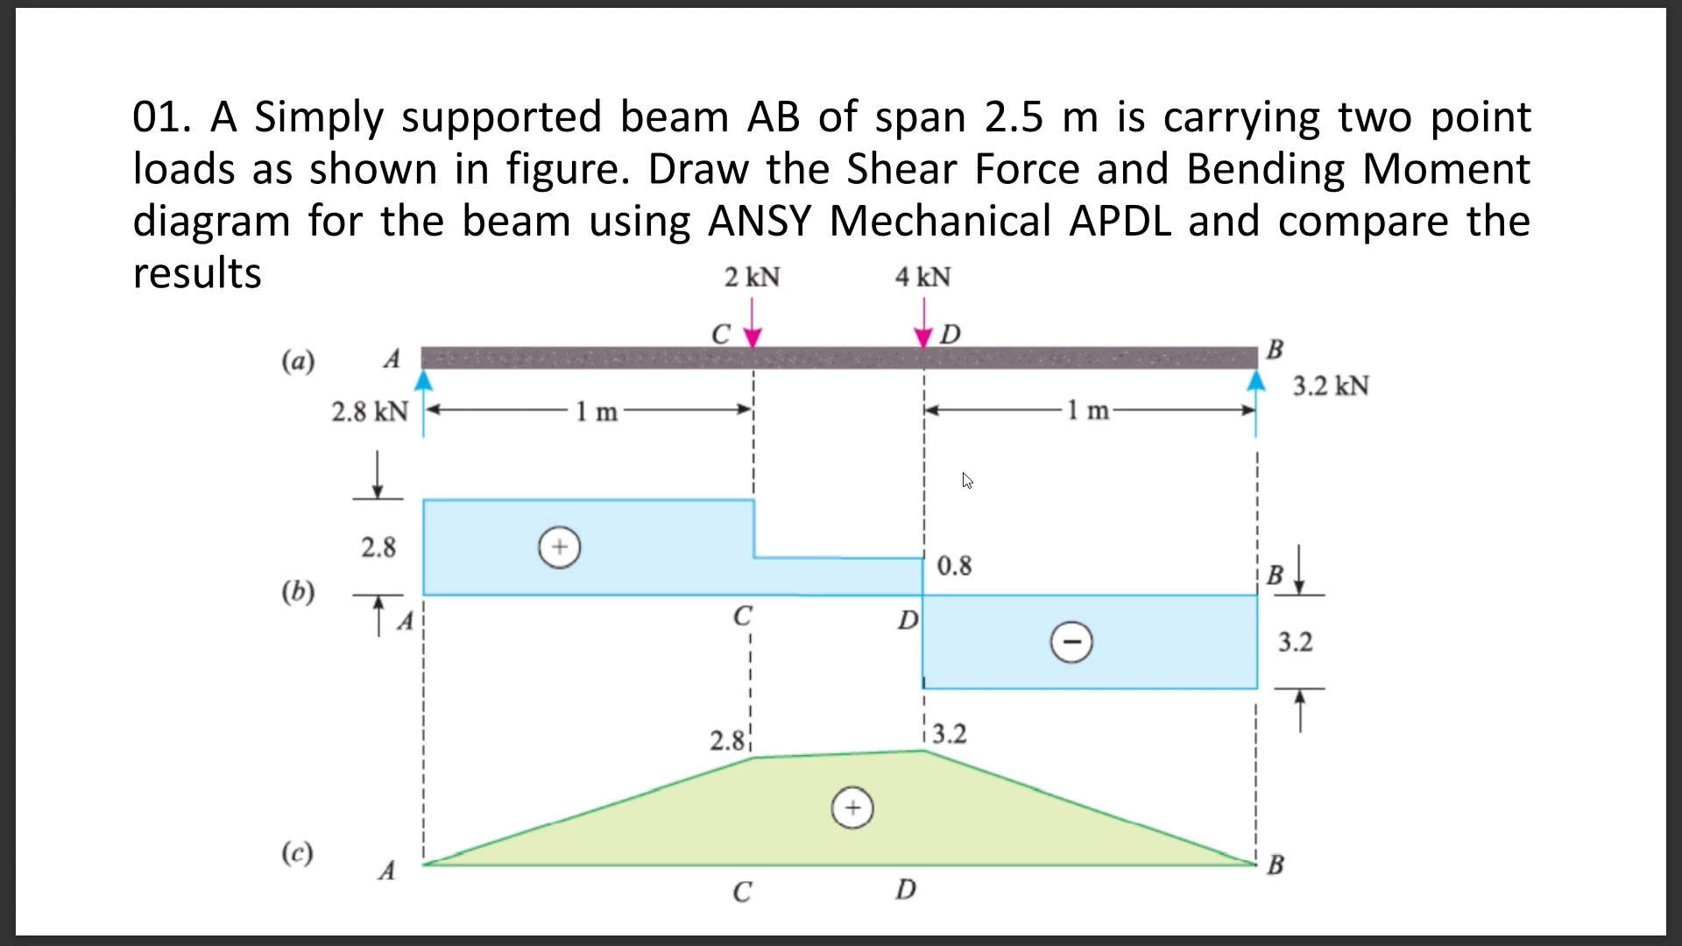
# Step: Switch back to ANSYS, close the reaction listing and plot line-element results with SMIS2 at node I, SMIS15 at node J and scale factor 2
pyautogui.hotkey('alt', 'Tab')
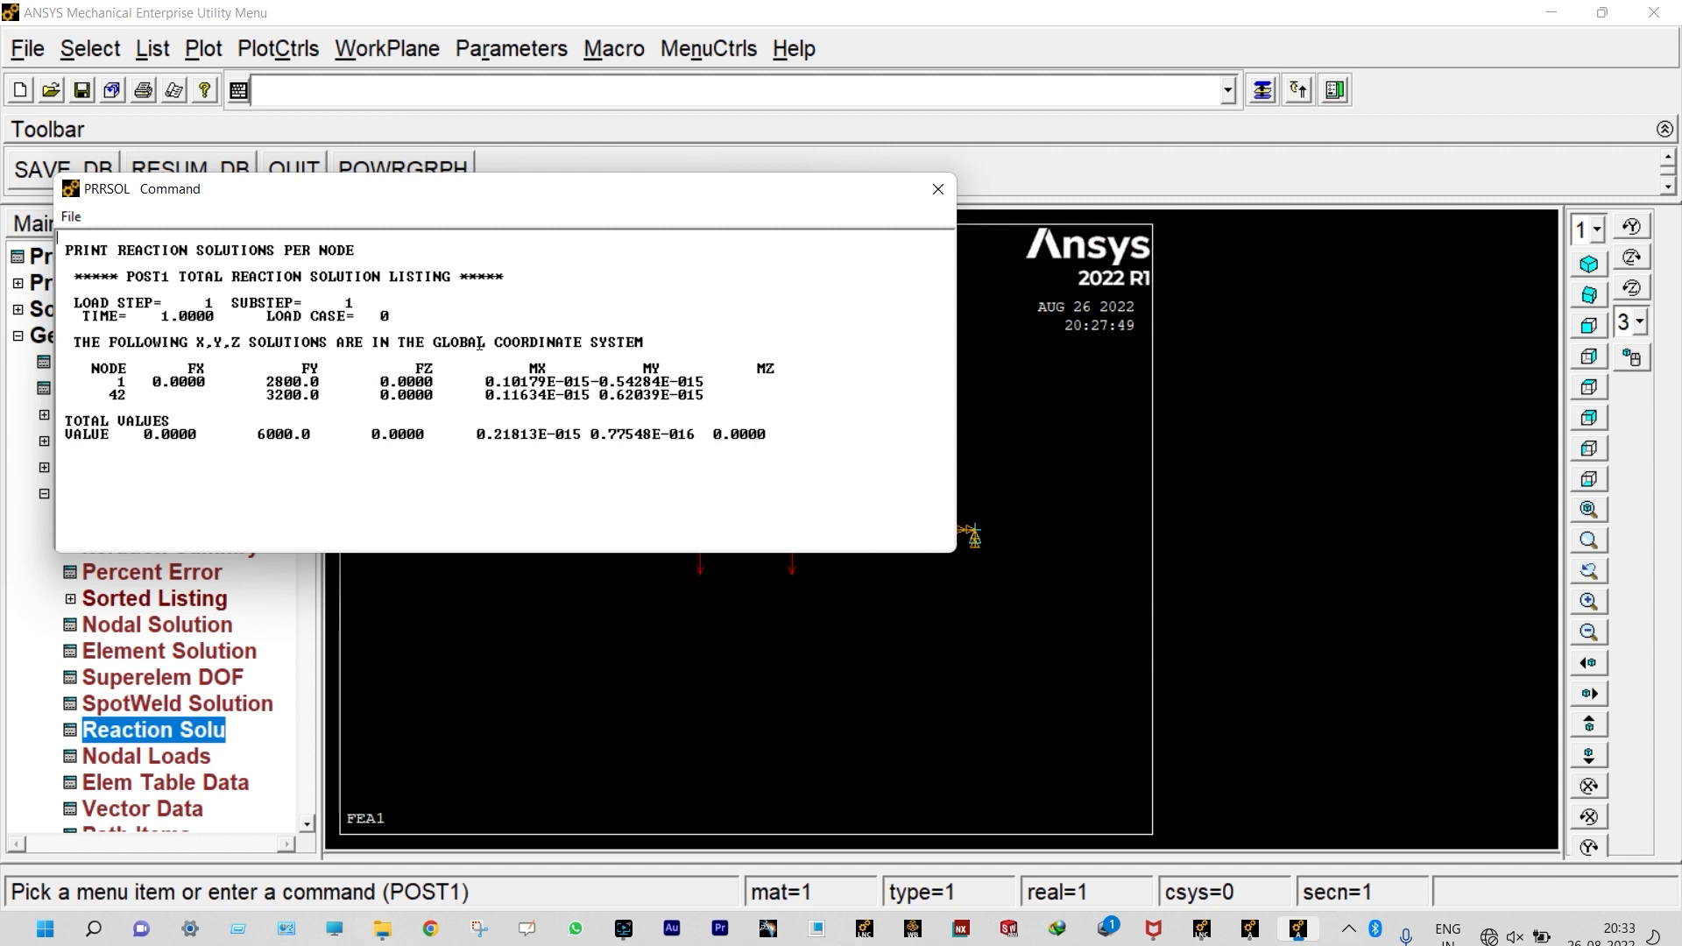
pyautogui.click(937, 190)
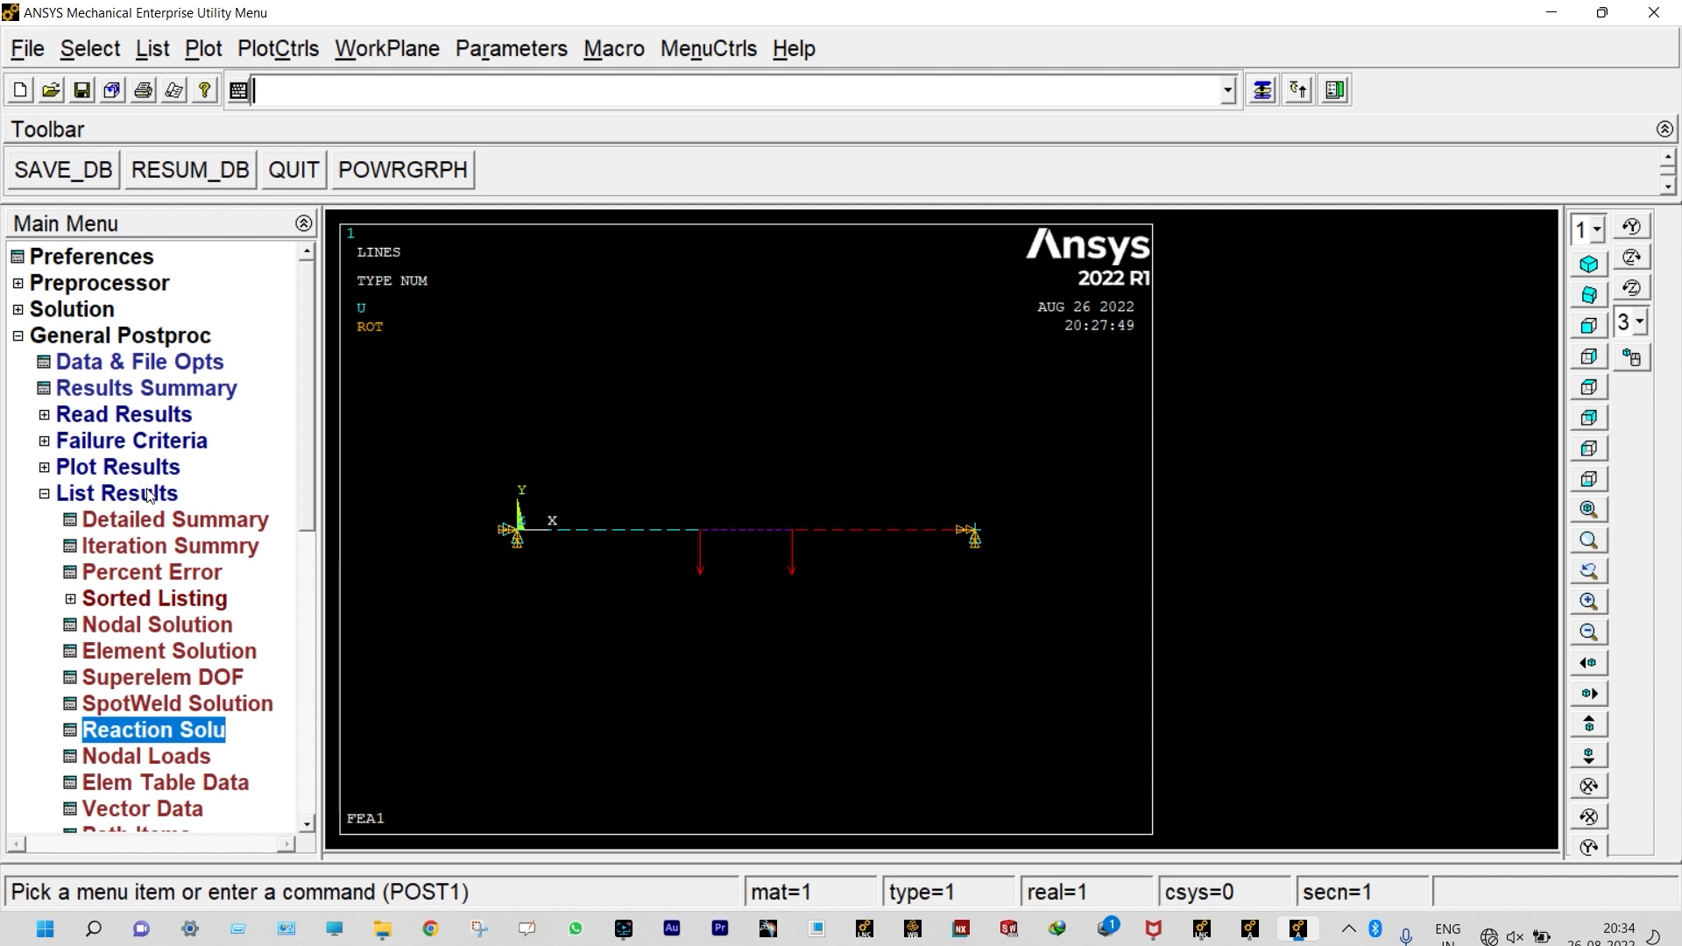
pyautogui.click(123, 468)
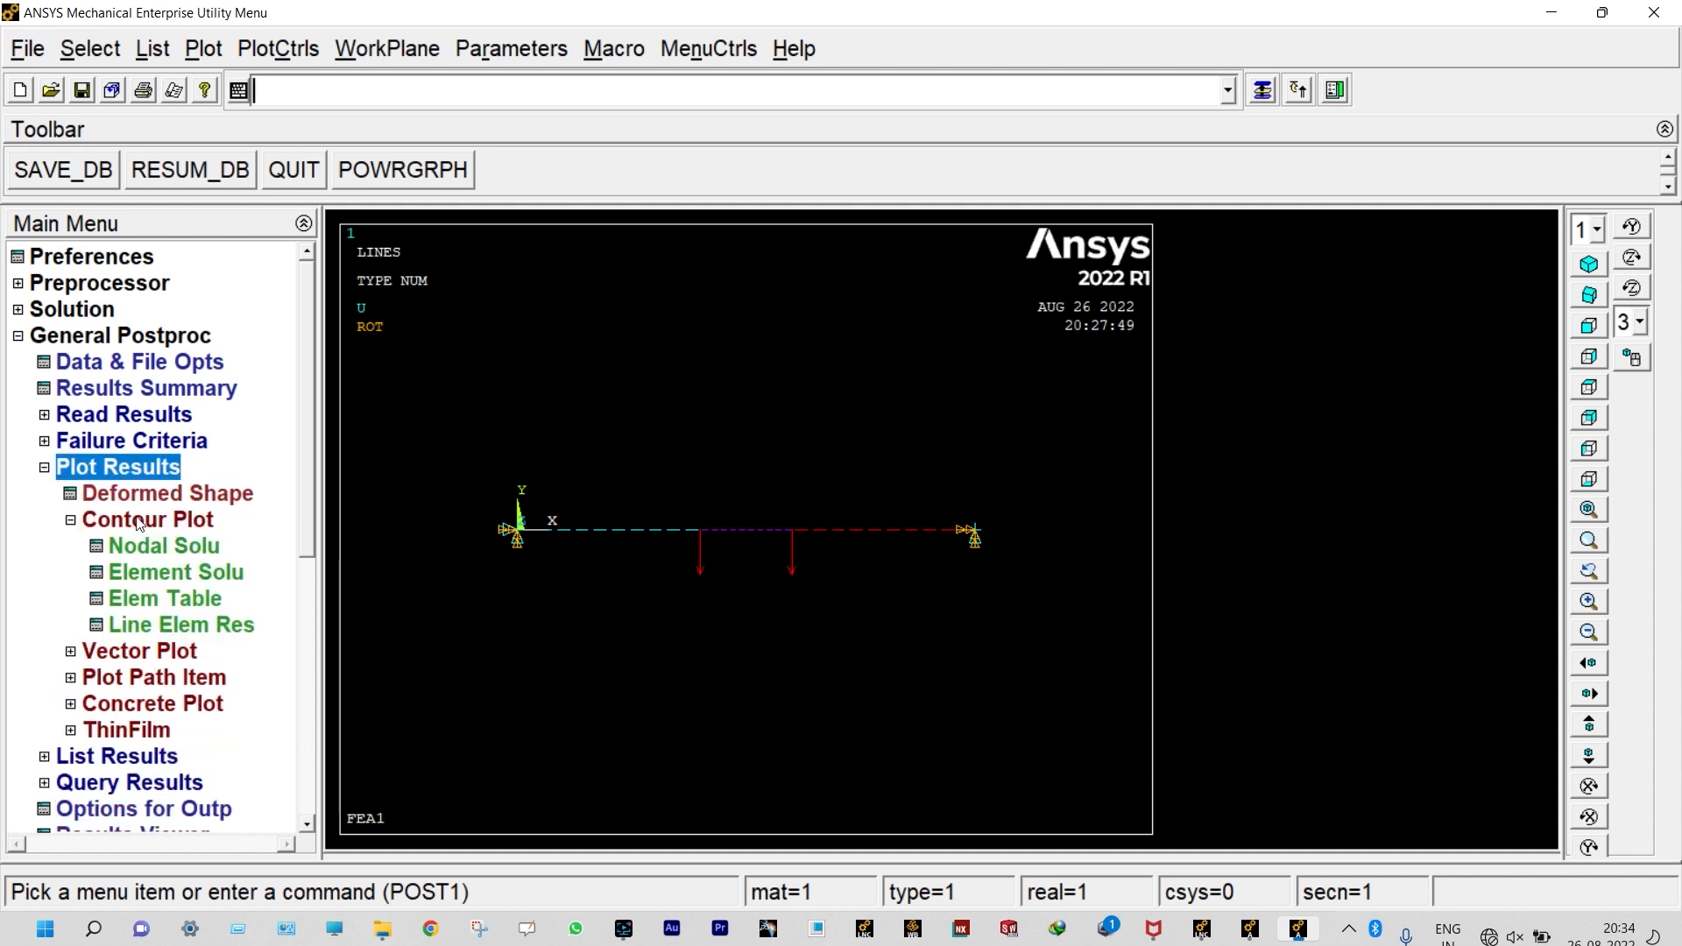
pyautogui.click(177, 628)
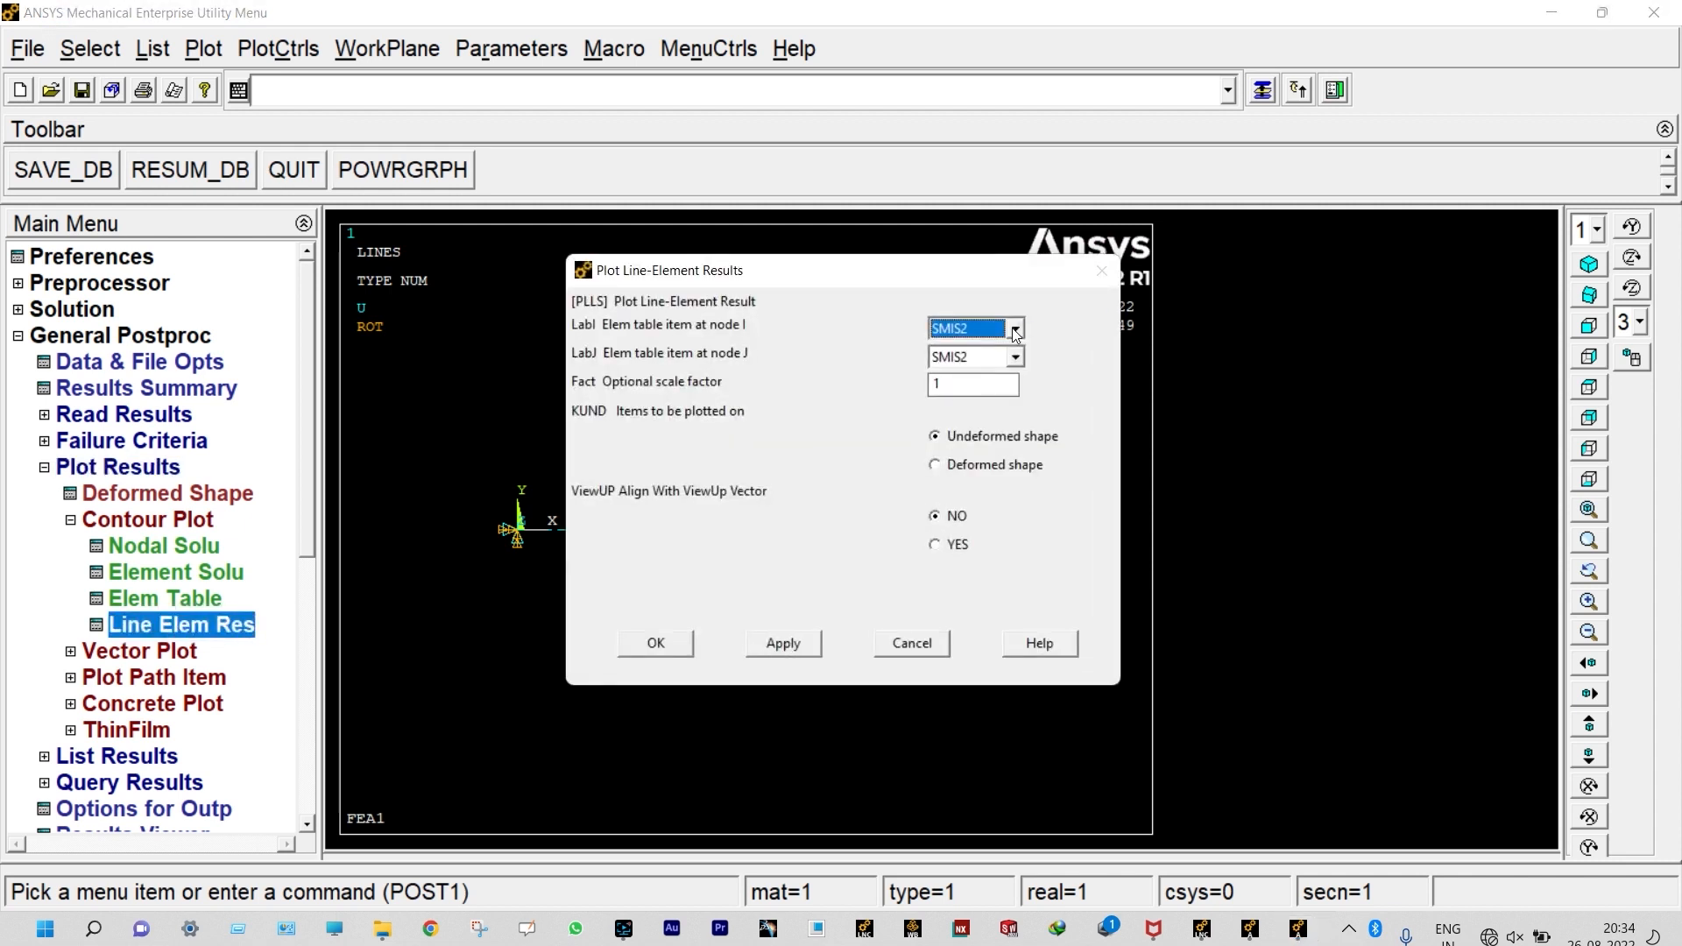
pyautogui.click(1016, 355)
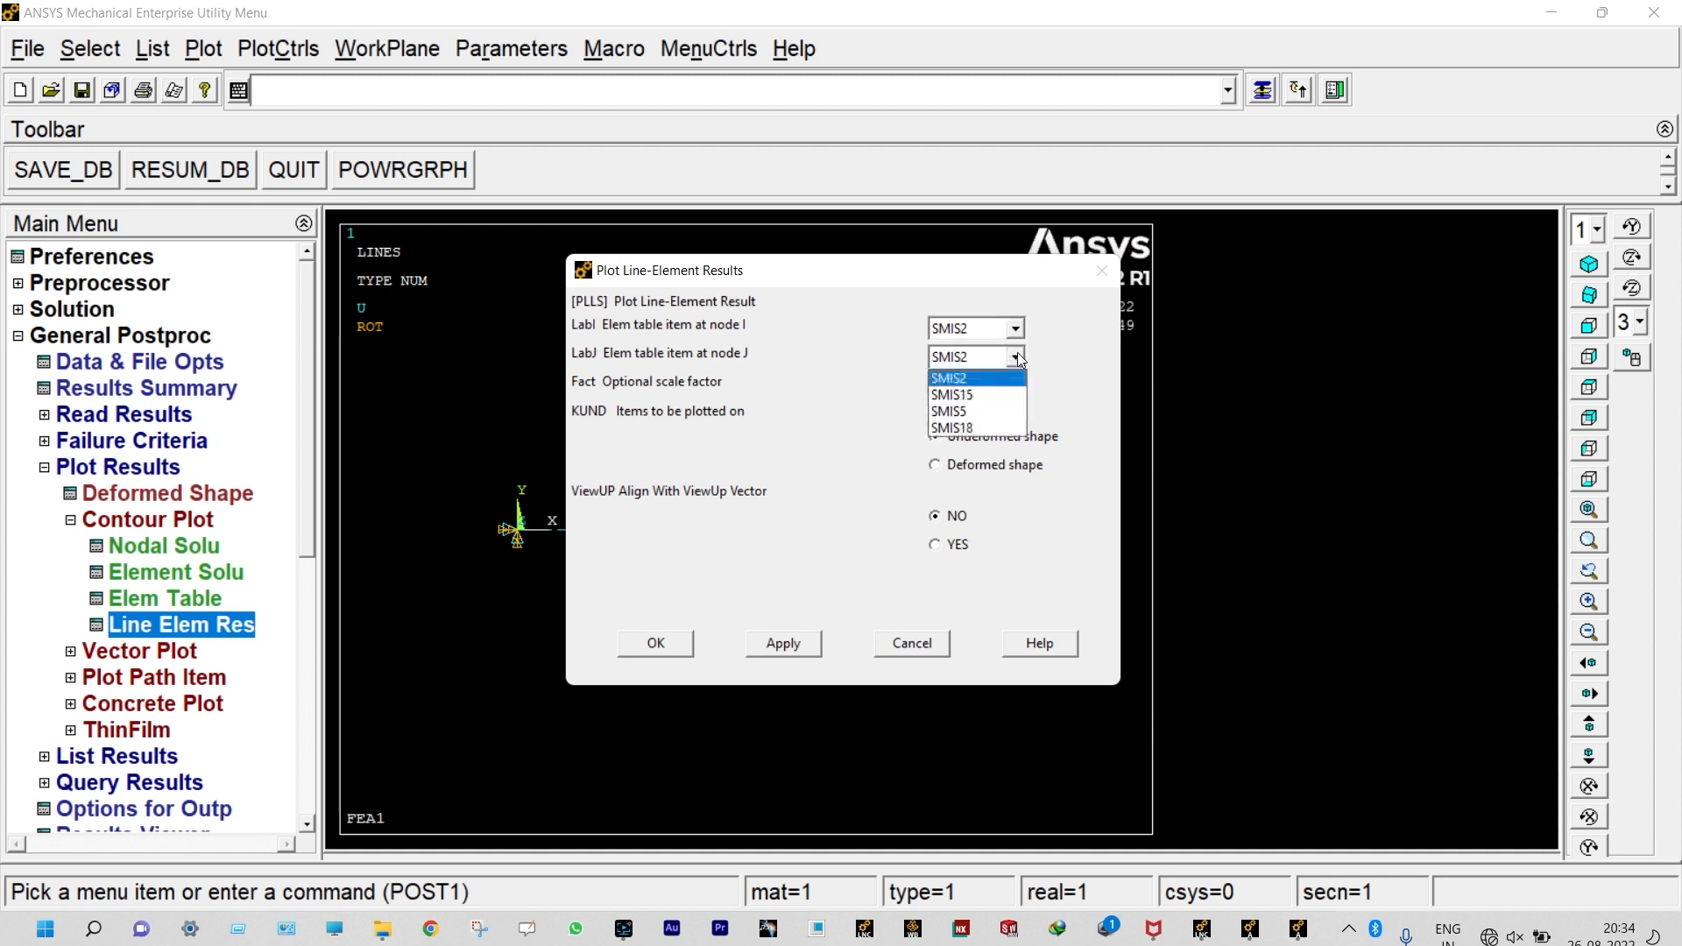
pyautogui.click(981, 395)
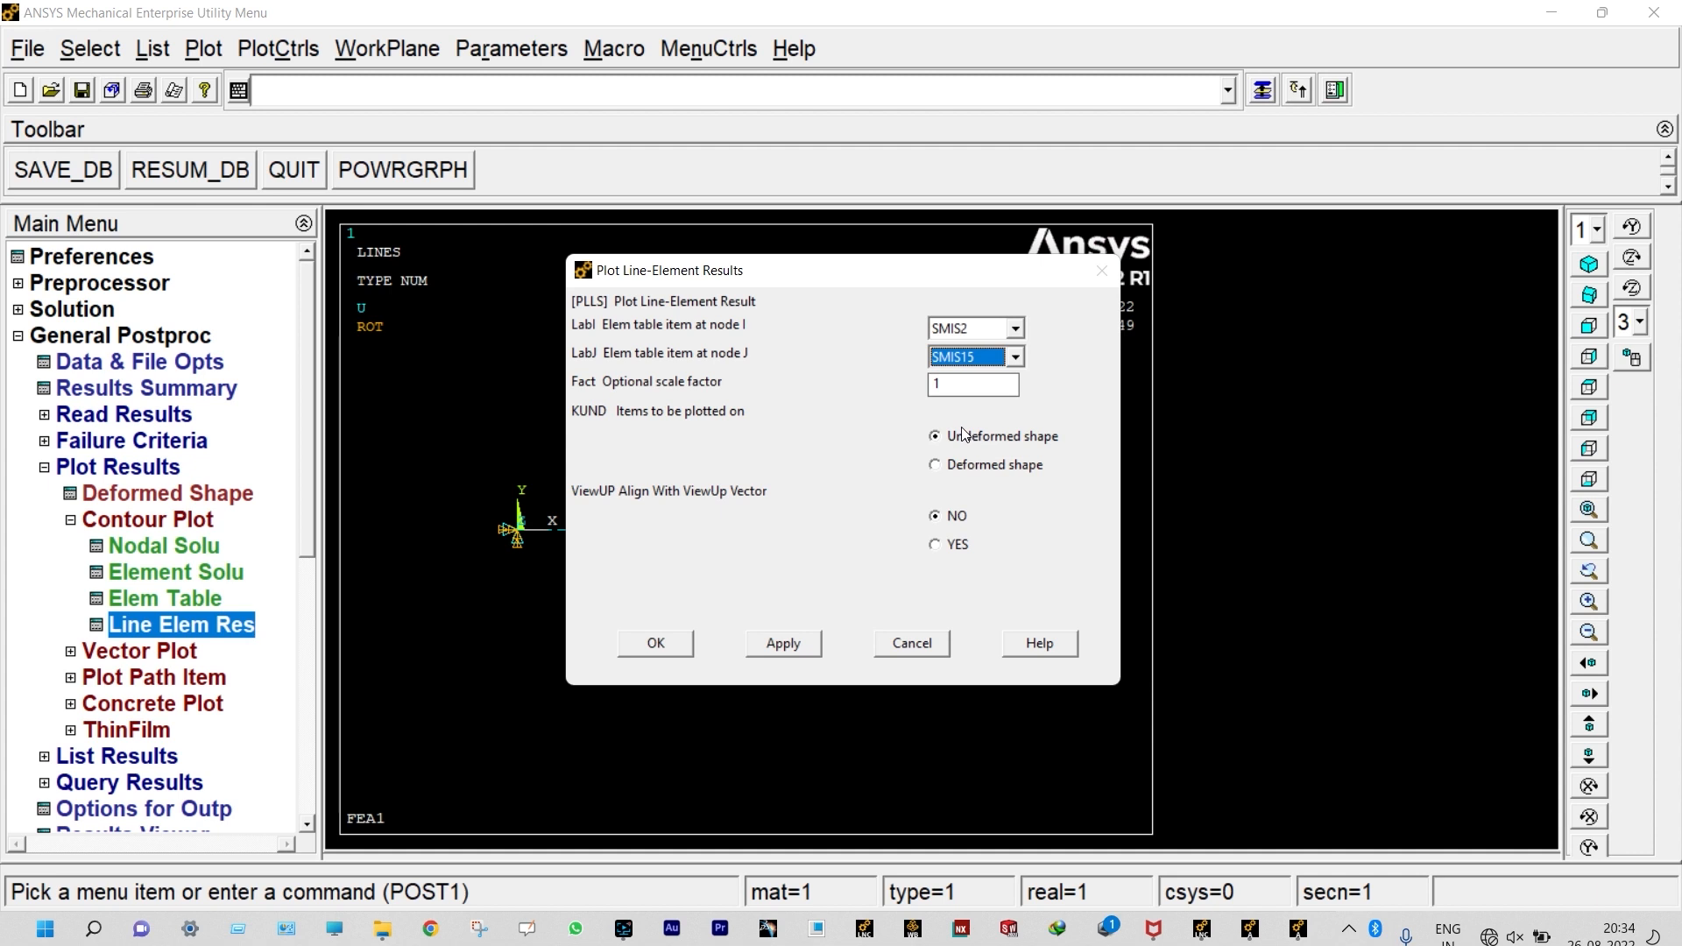
pyautogui.click(949, 383)
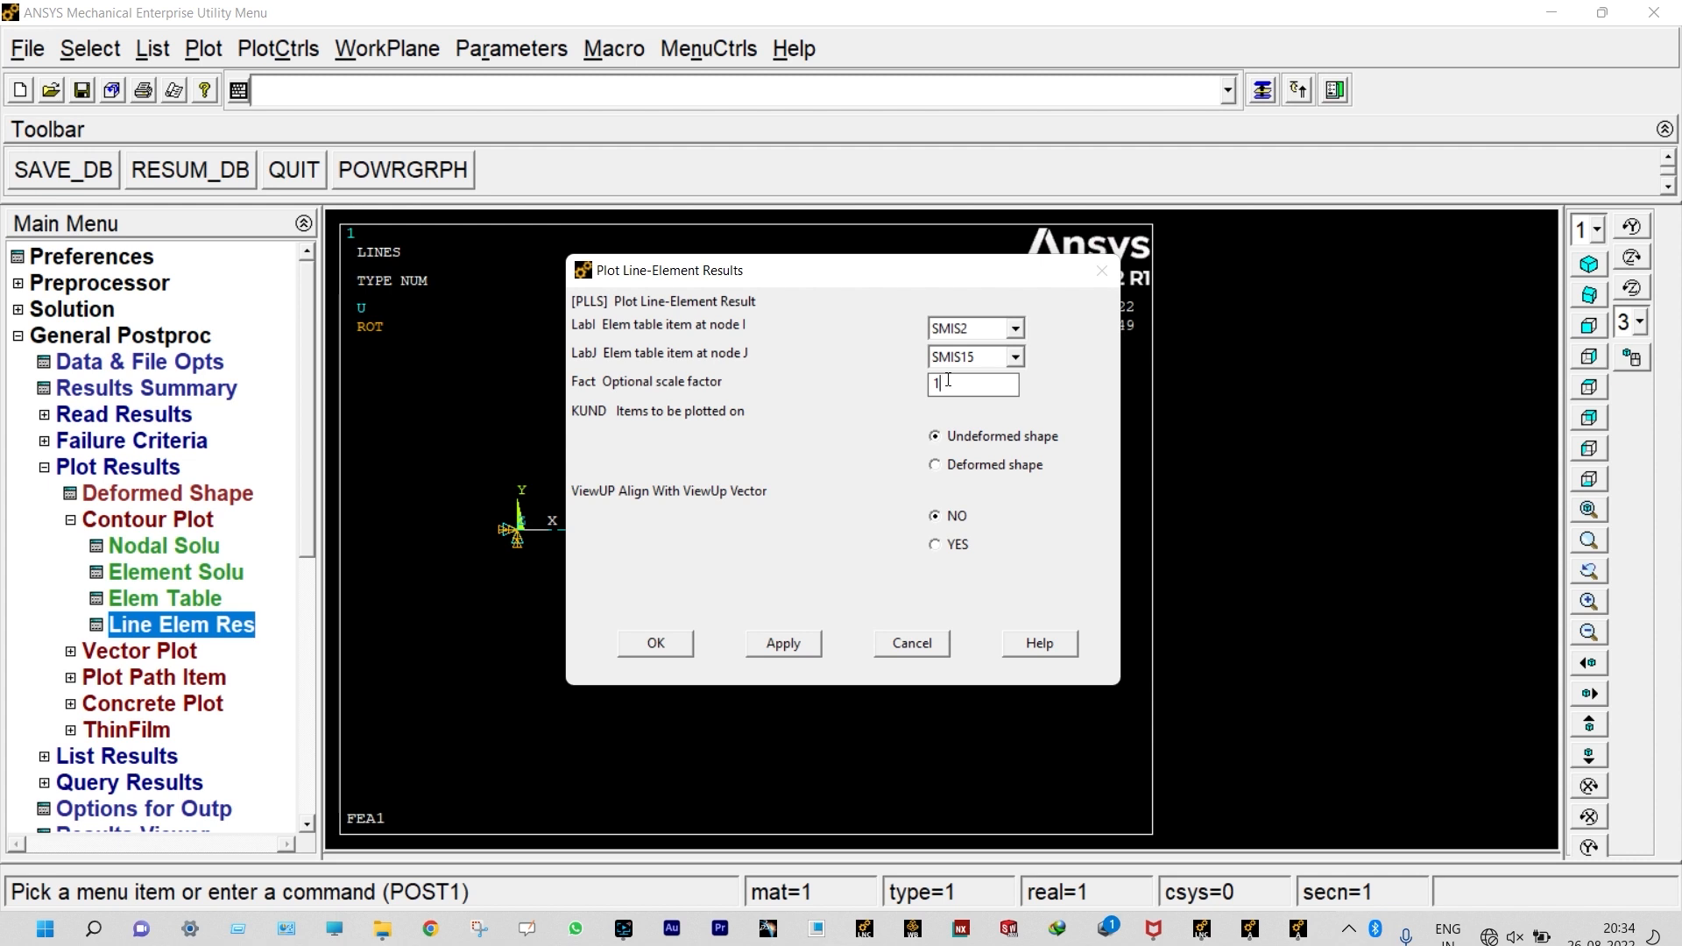
pyautogui.press('BackSpace')
pyautogui.click(678, 644)
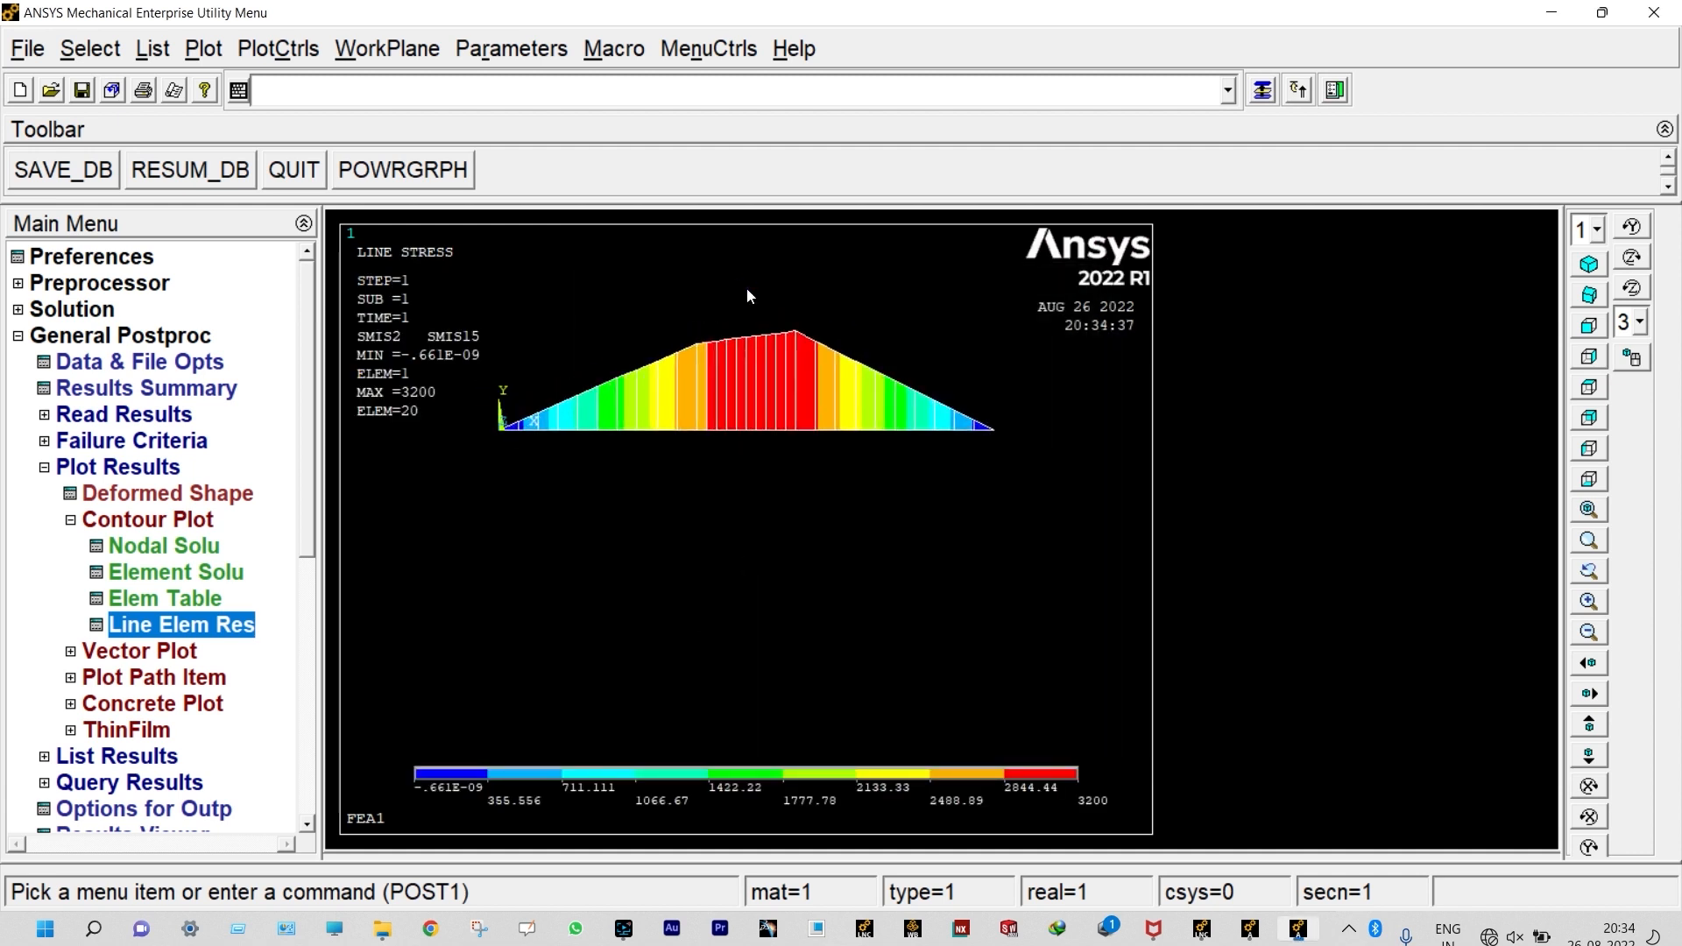
# Step: Turn on node numbers for the bending moment plot and examine the diagram along the beam's nodes
pyautogui.scroll(2, 746, 287)
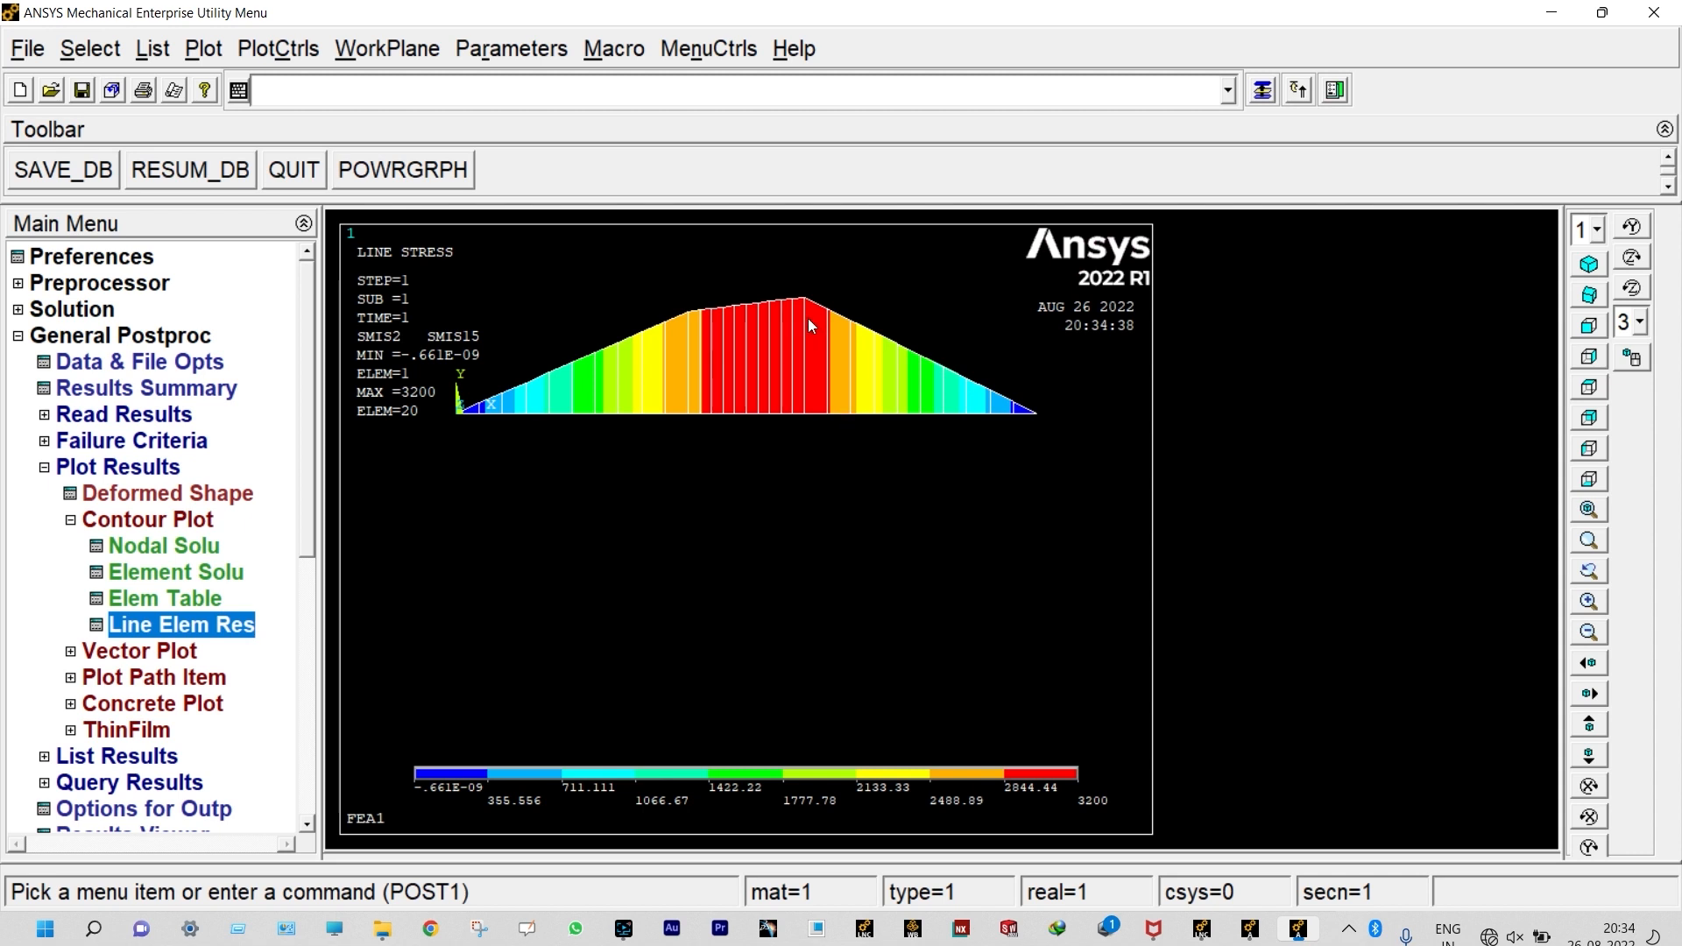
pyautogui.click(278, 49)
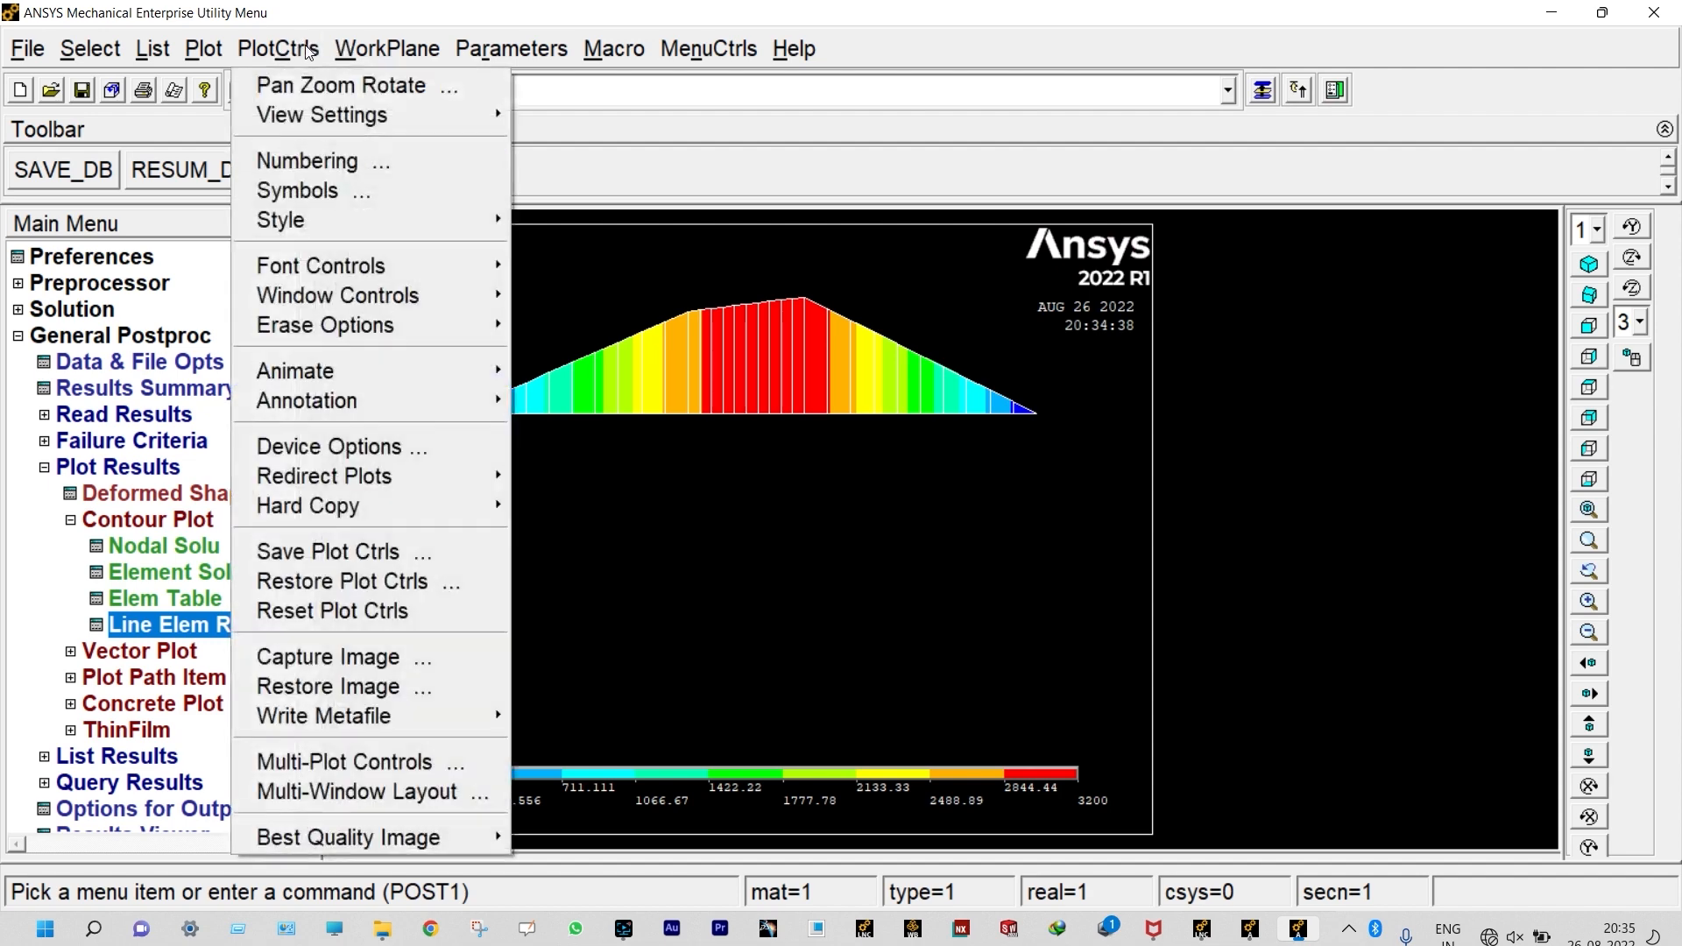
pyautogui.click(324, 157)
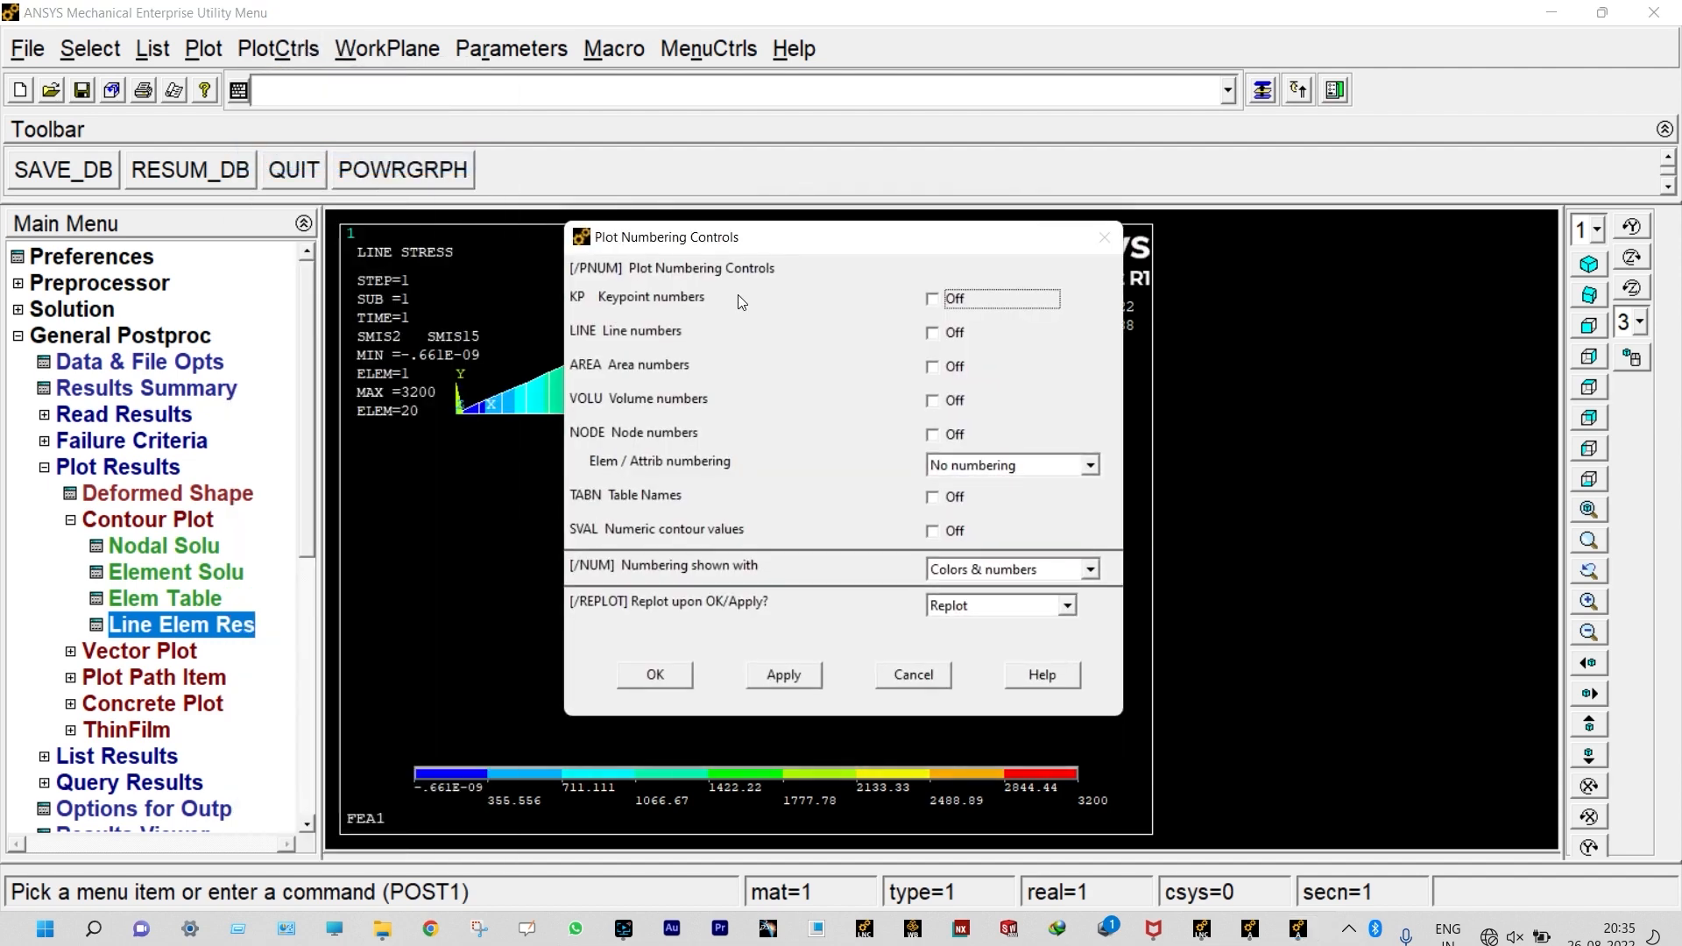
pyautogui.click(933, 436)
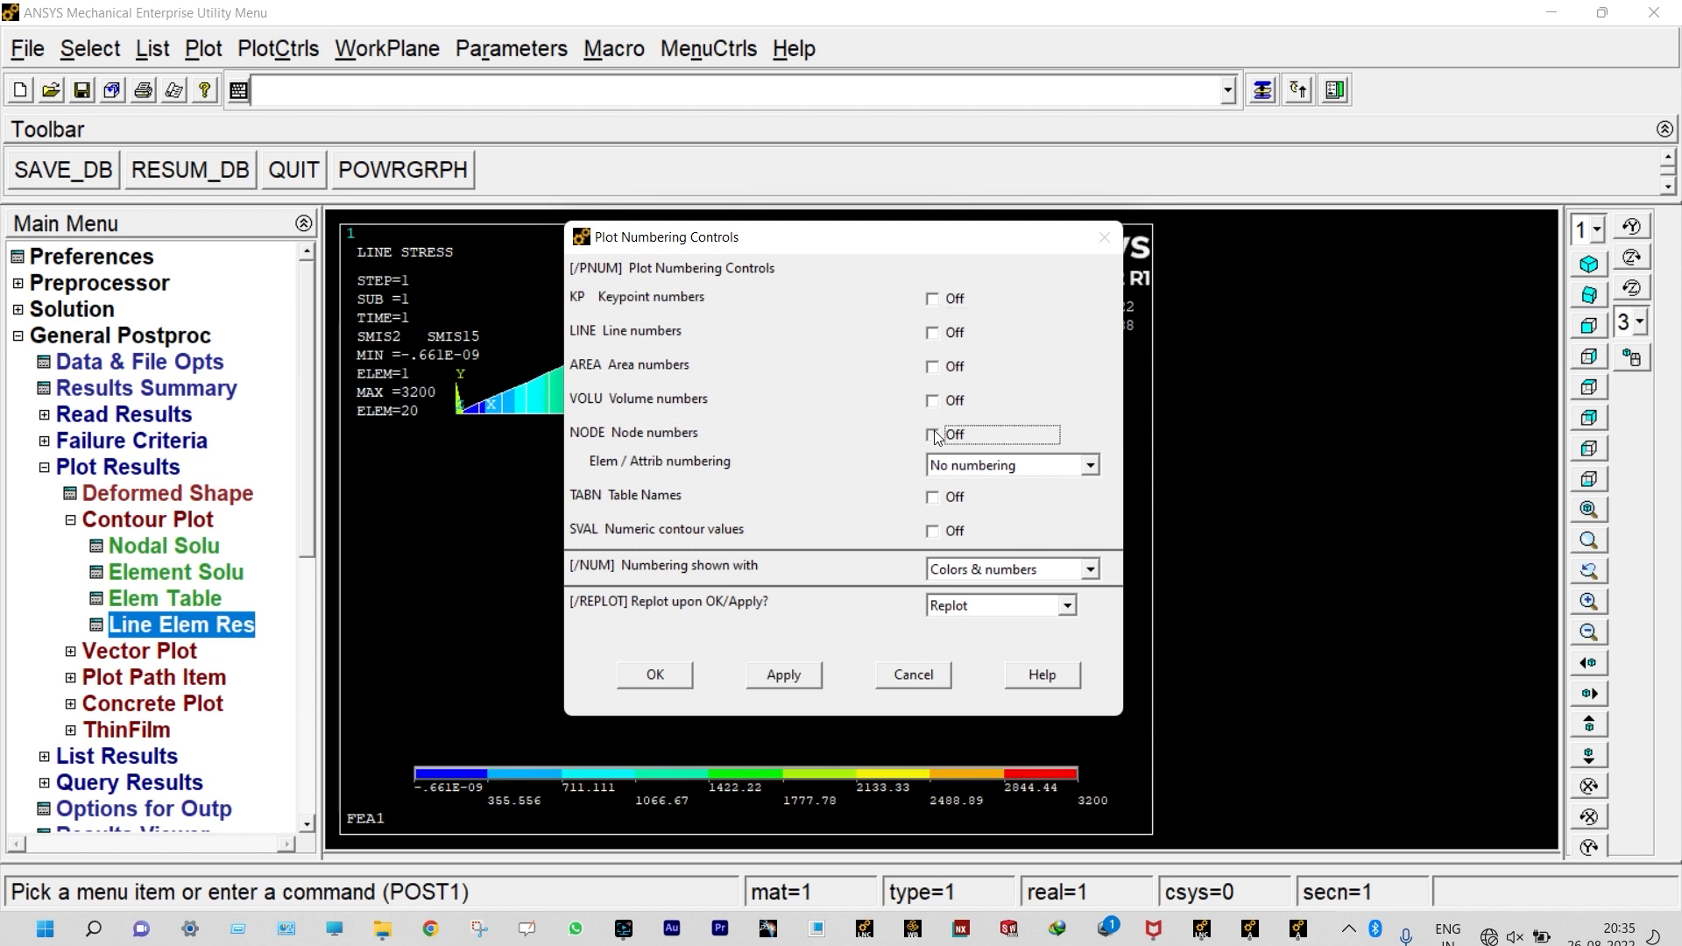
pyautogui.click(674, 675)
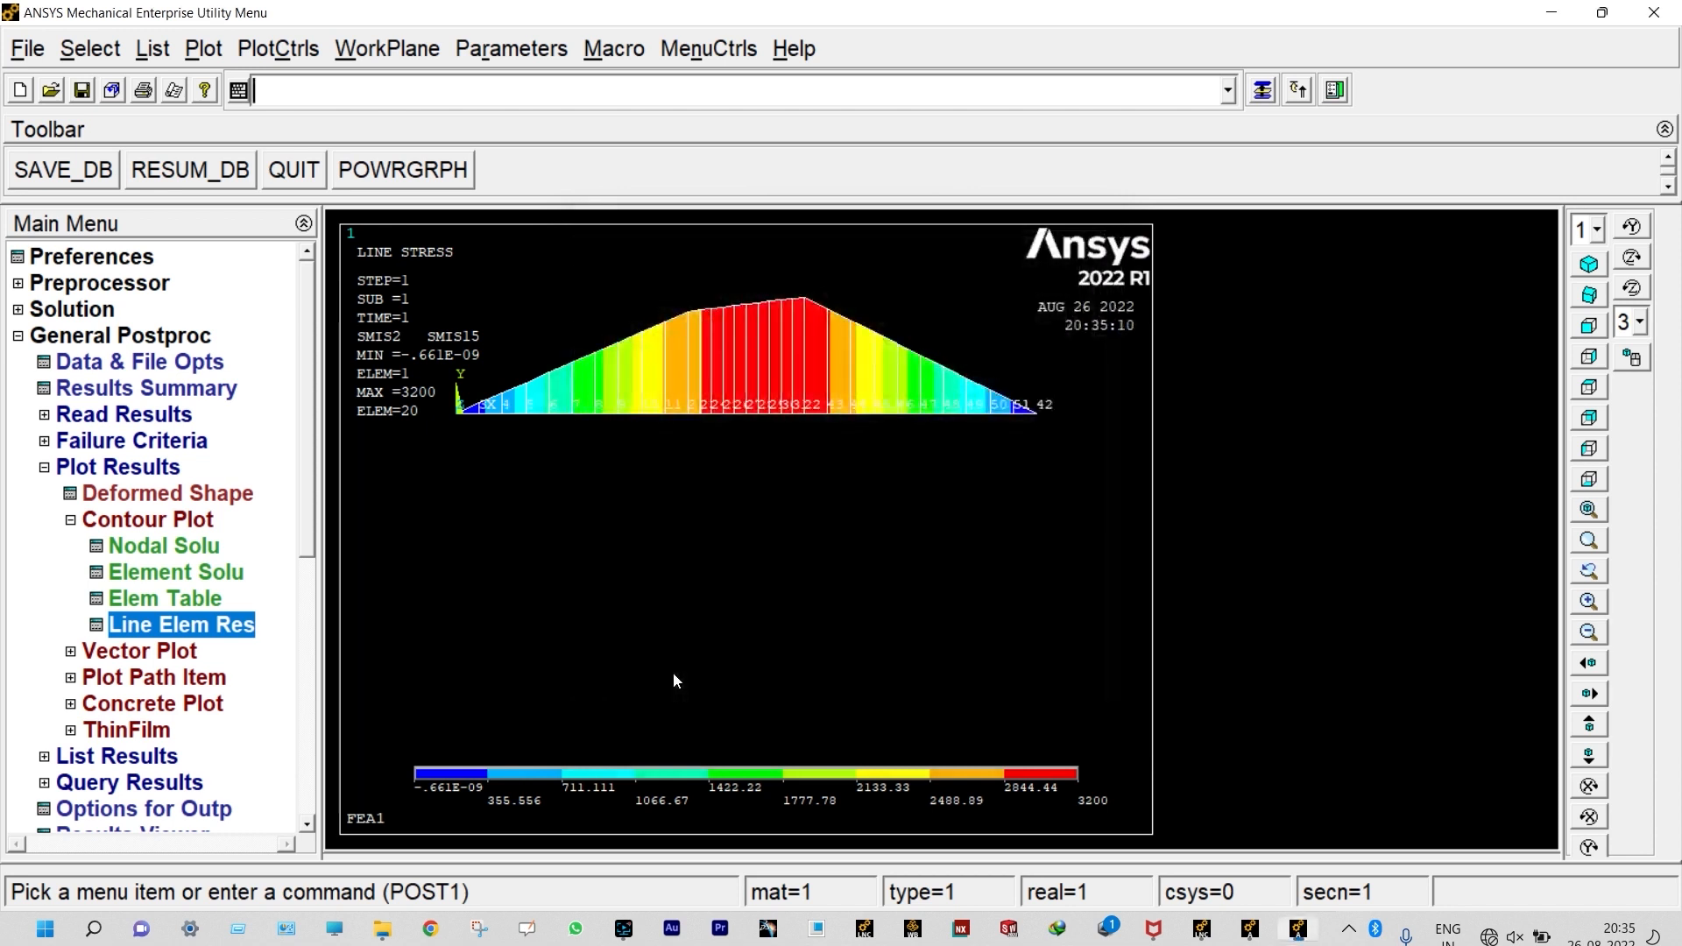
pyautogui.scroll(2, 829, 369)
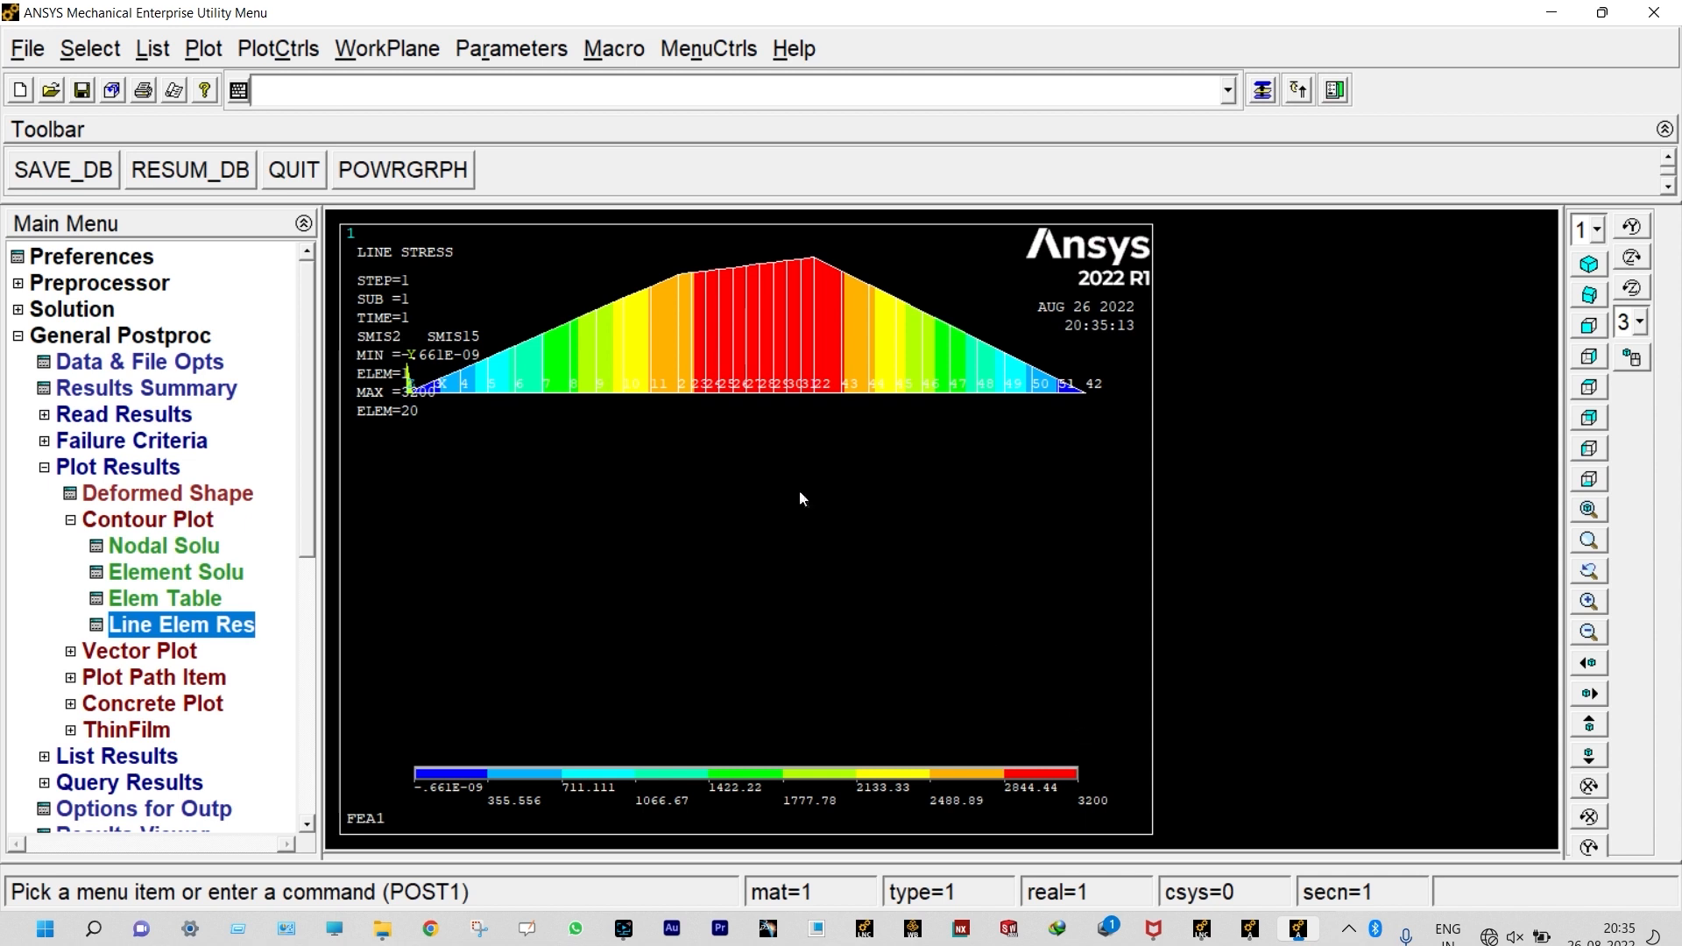
pyautogui.scroll(4, 692, 342)
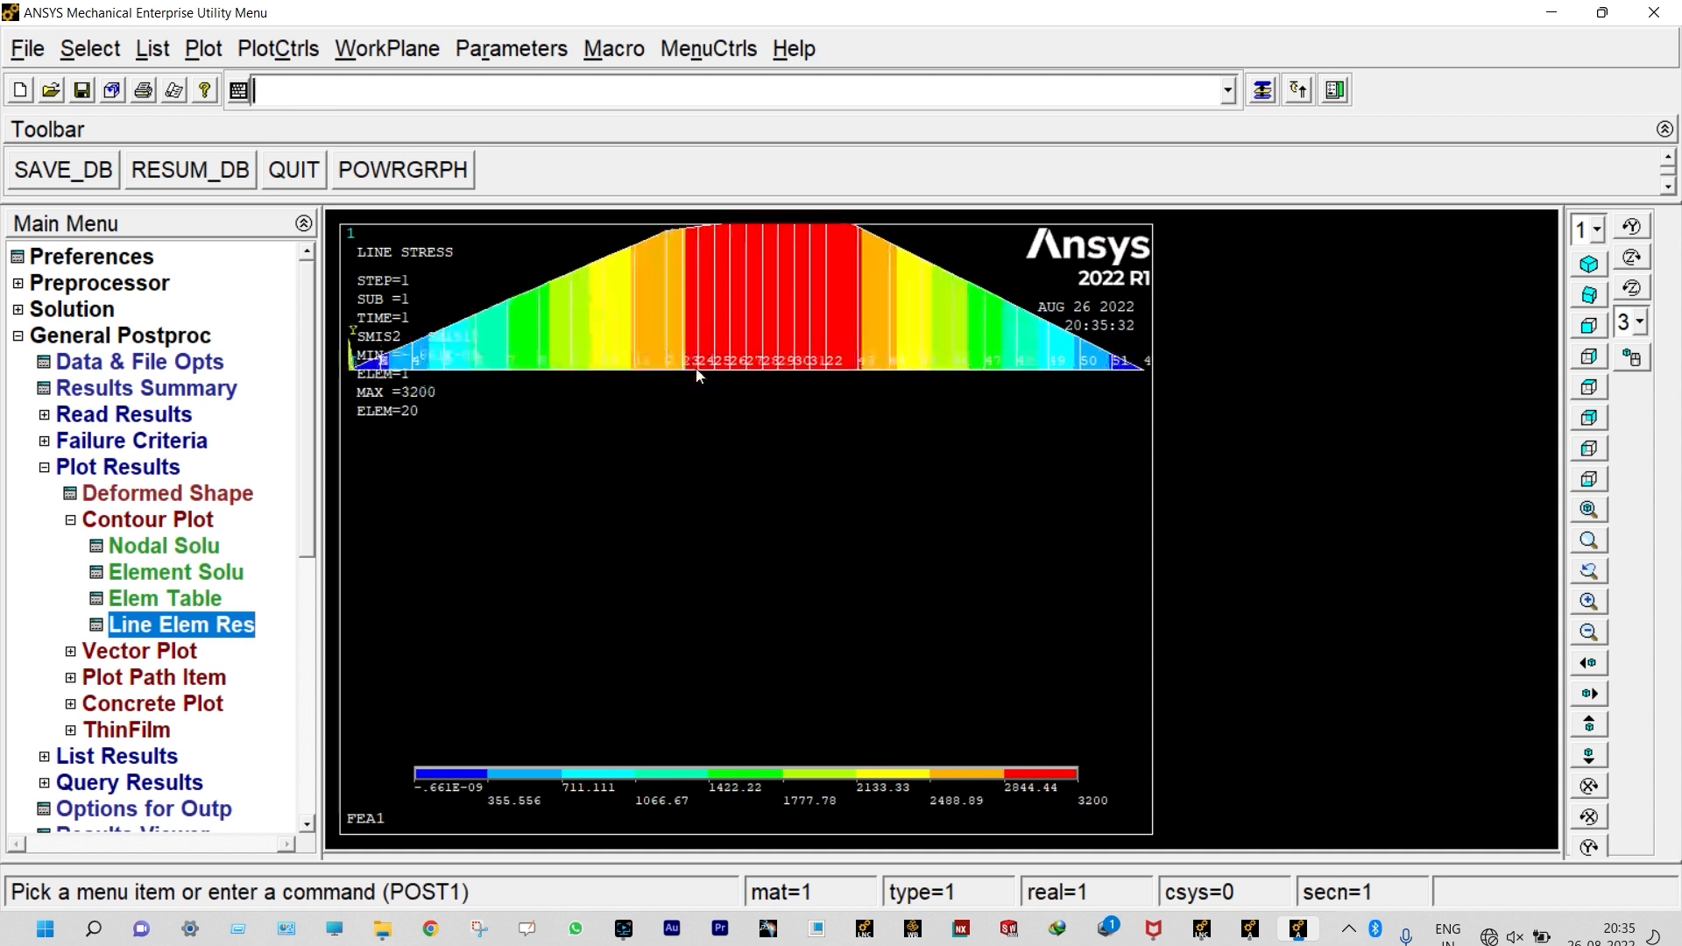
pyautogui.scroll(-1, 687, 331)
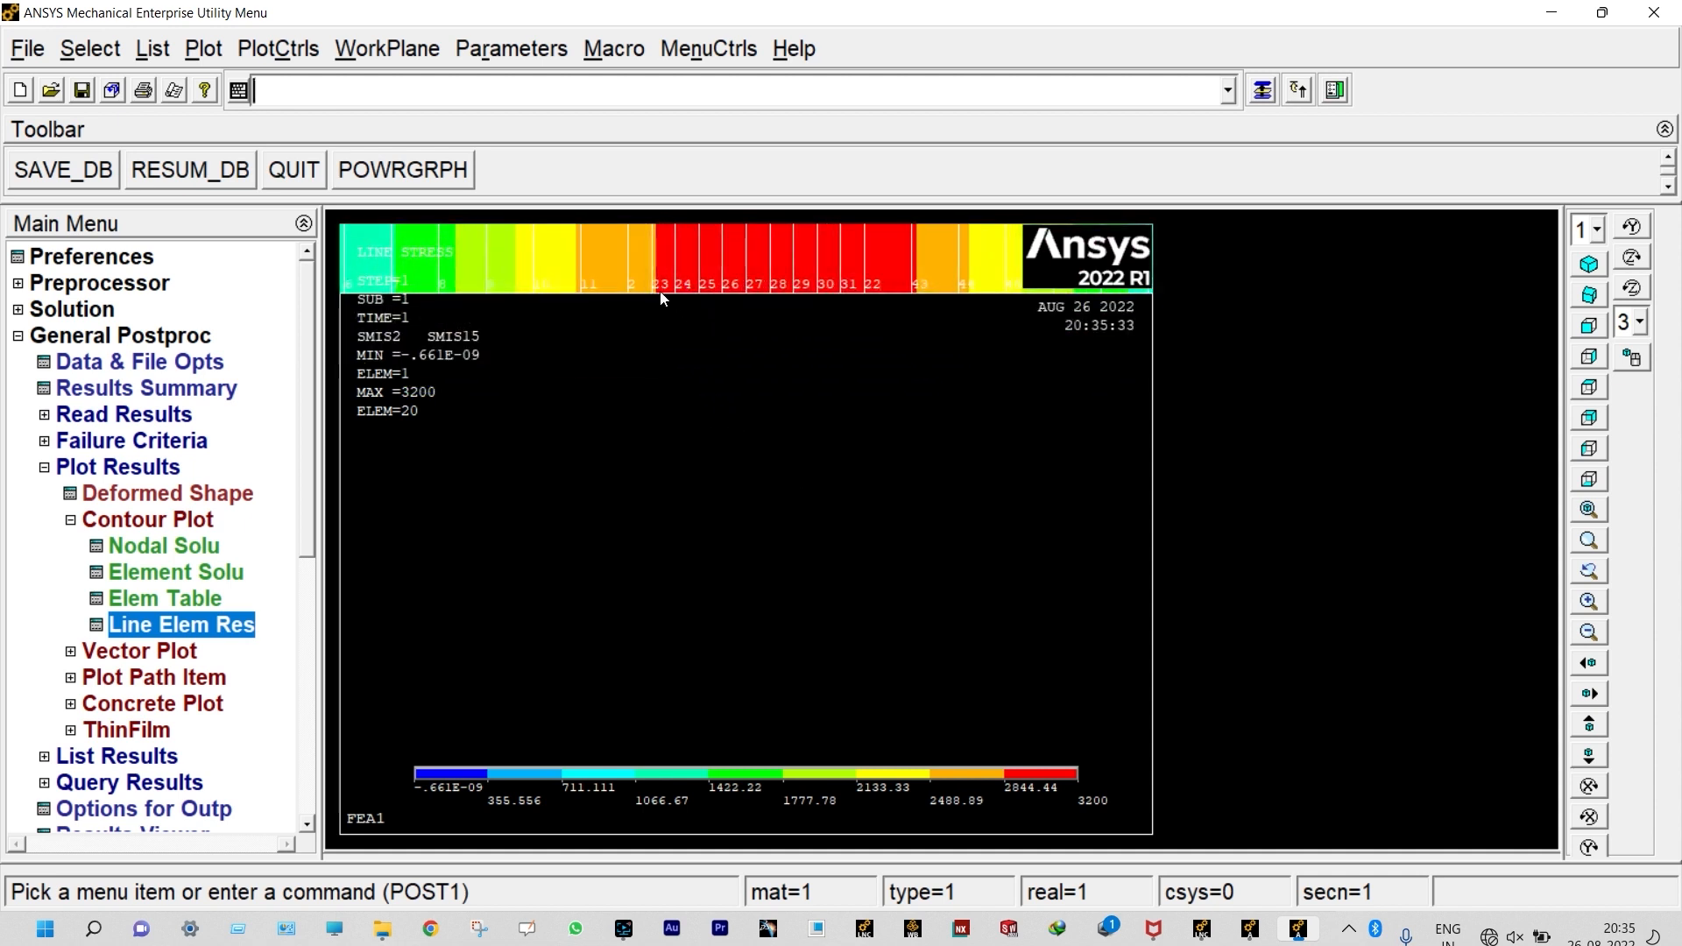
pyautogui.scroll(-3, 661, 298)
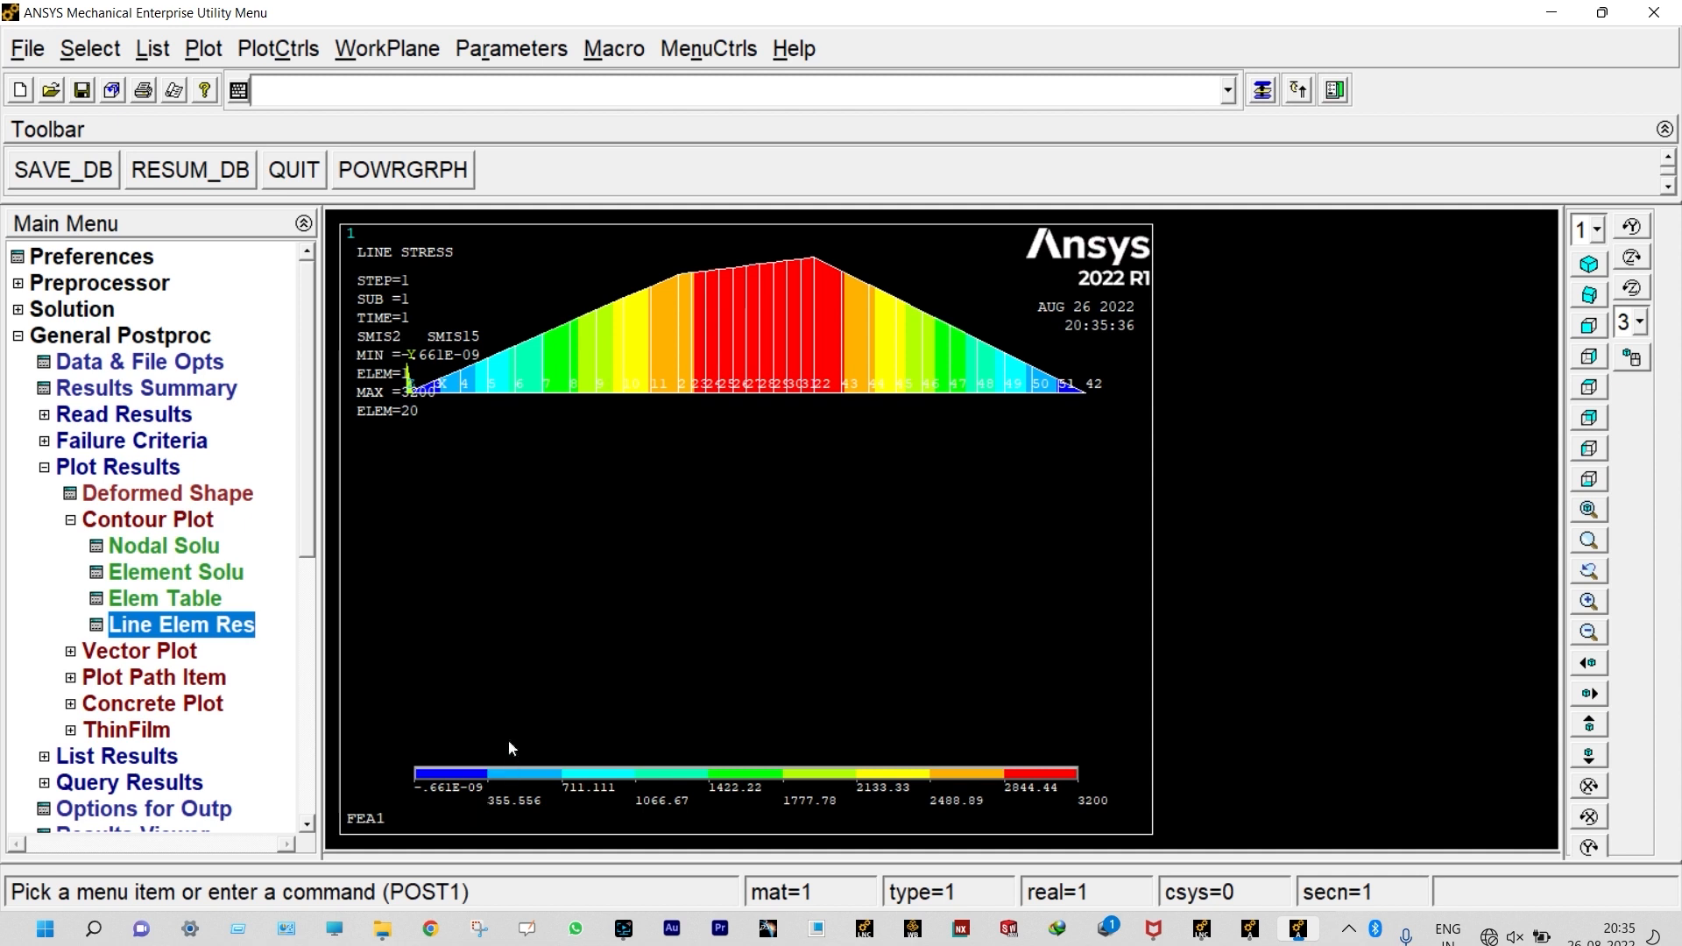
pyautogui.scroll(-2, 750, 344)
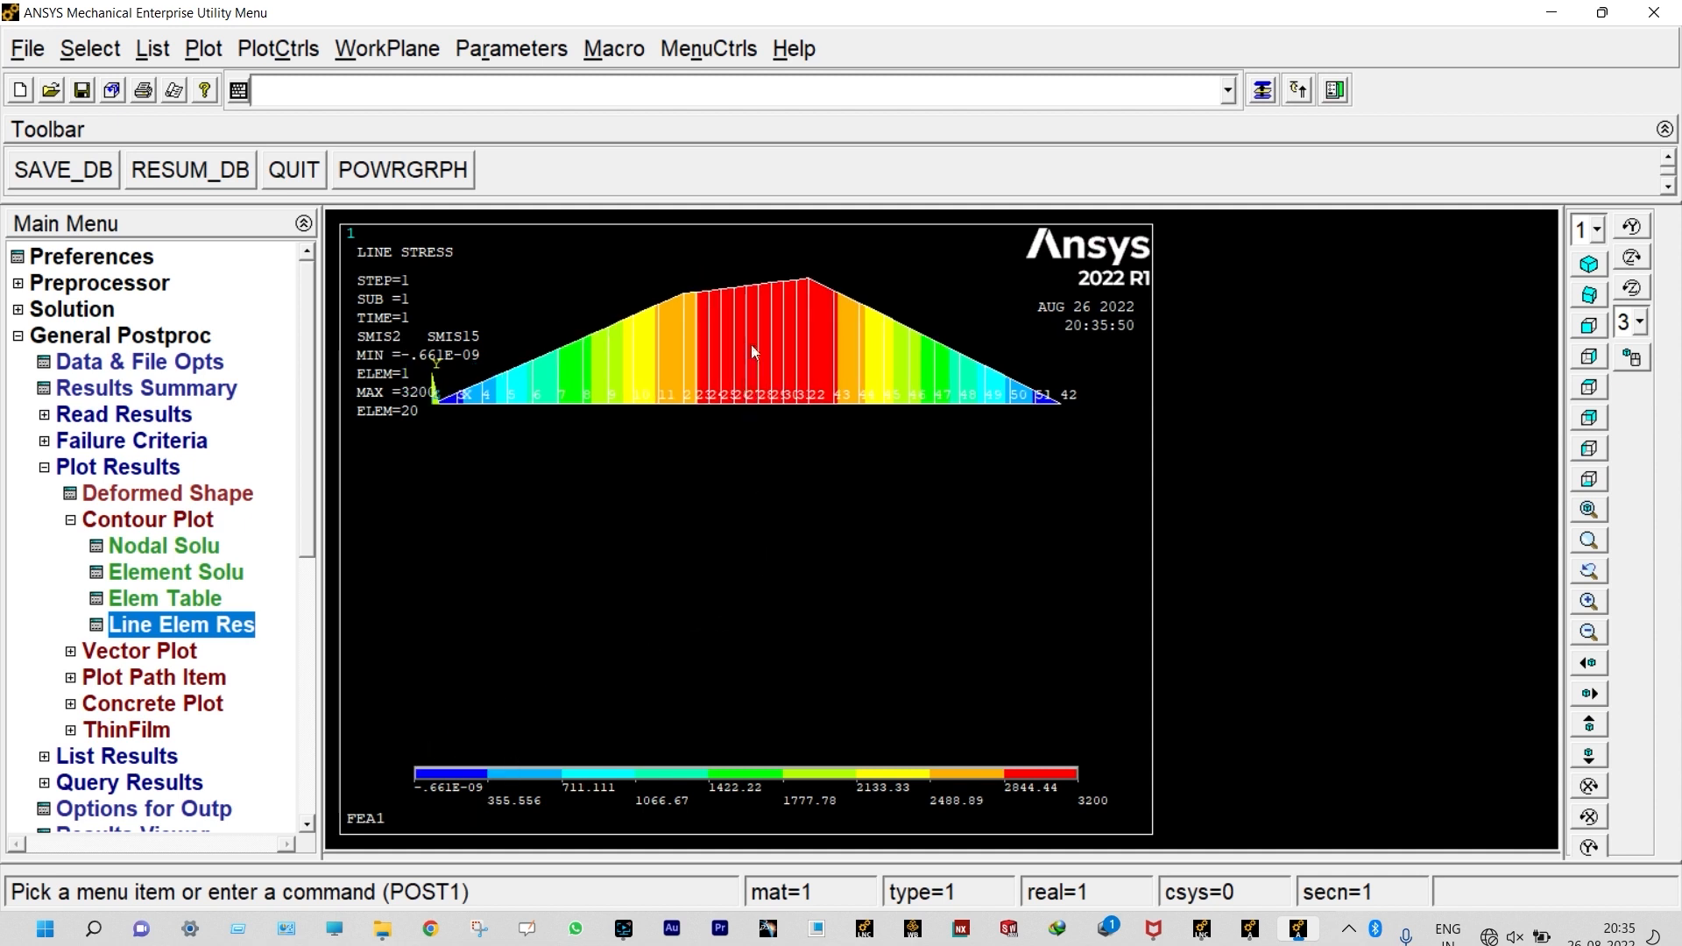
pyautogui.scroll(2, 751, 339)
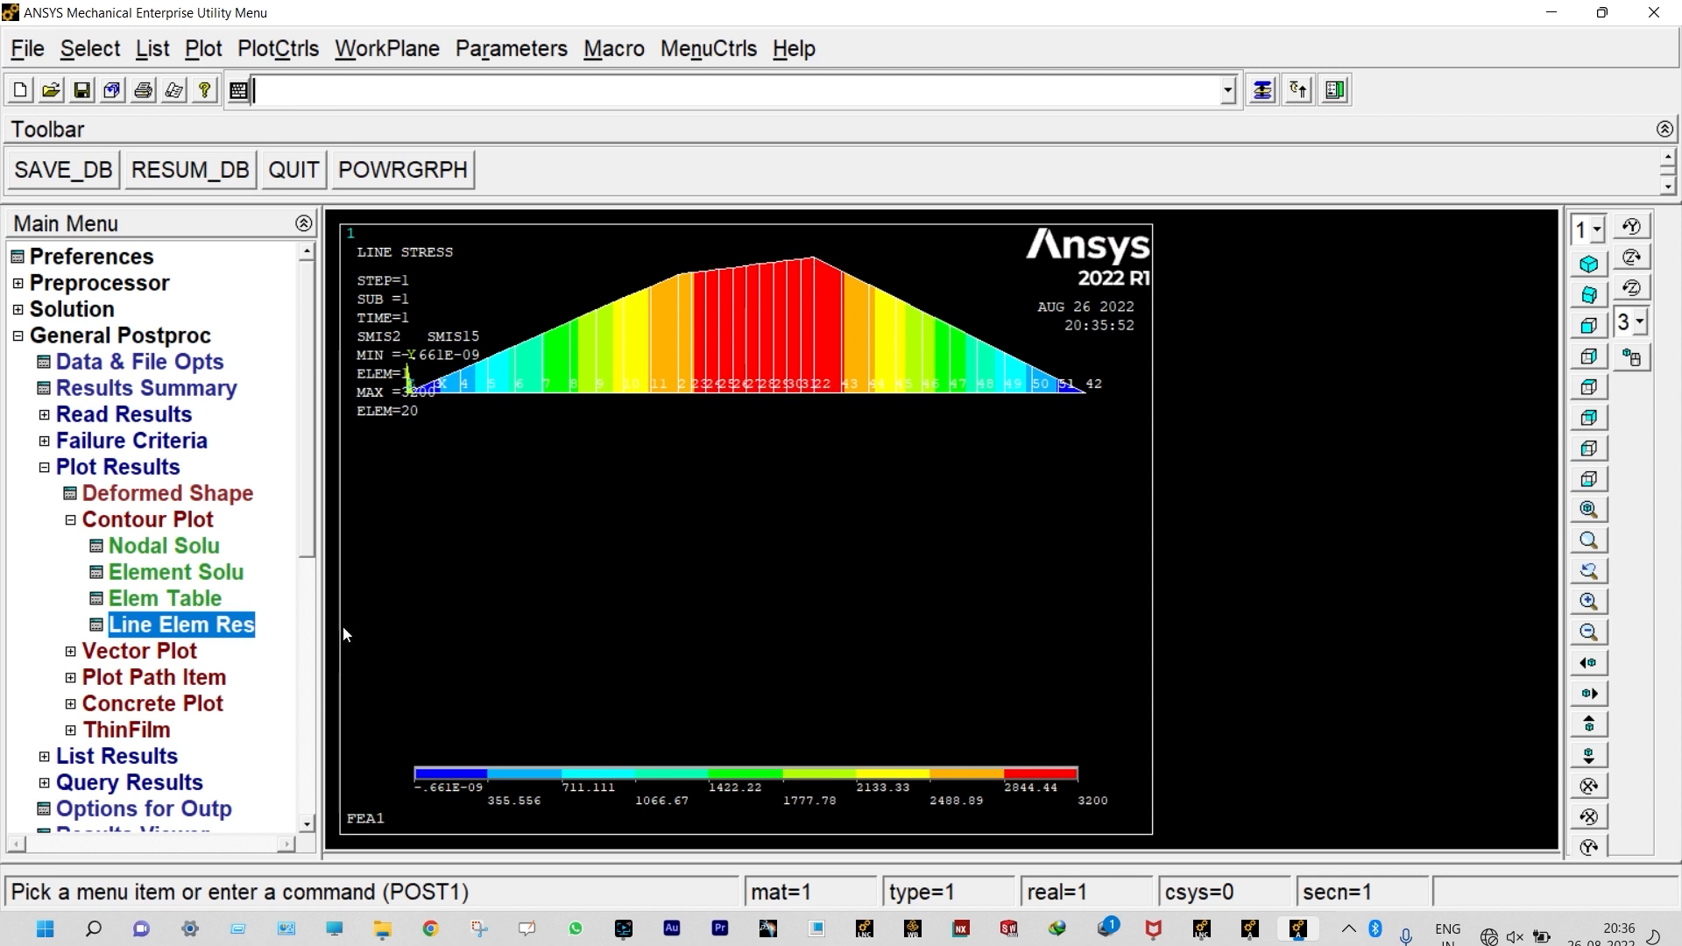
# Step: Plot the line-element results with SMIS5 at node I and SMIS18 at node J to show the shear force diagram
pyautogui.click(239, 627)
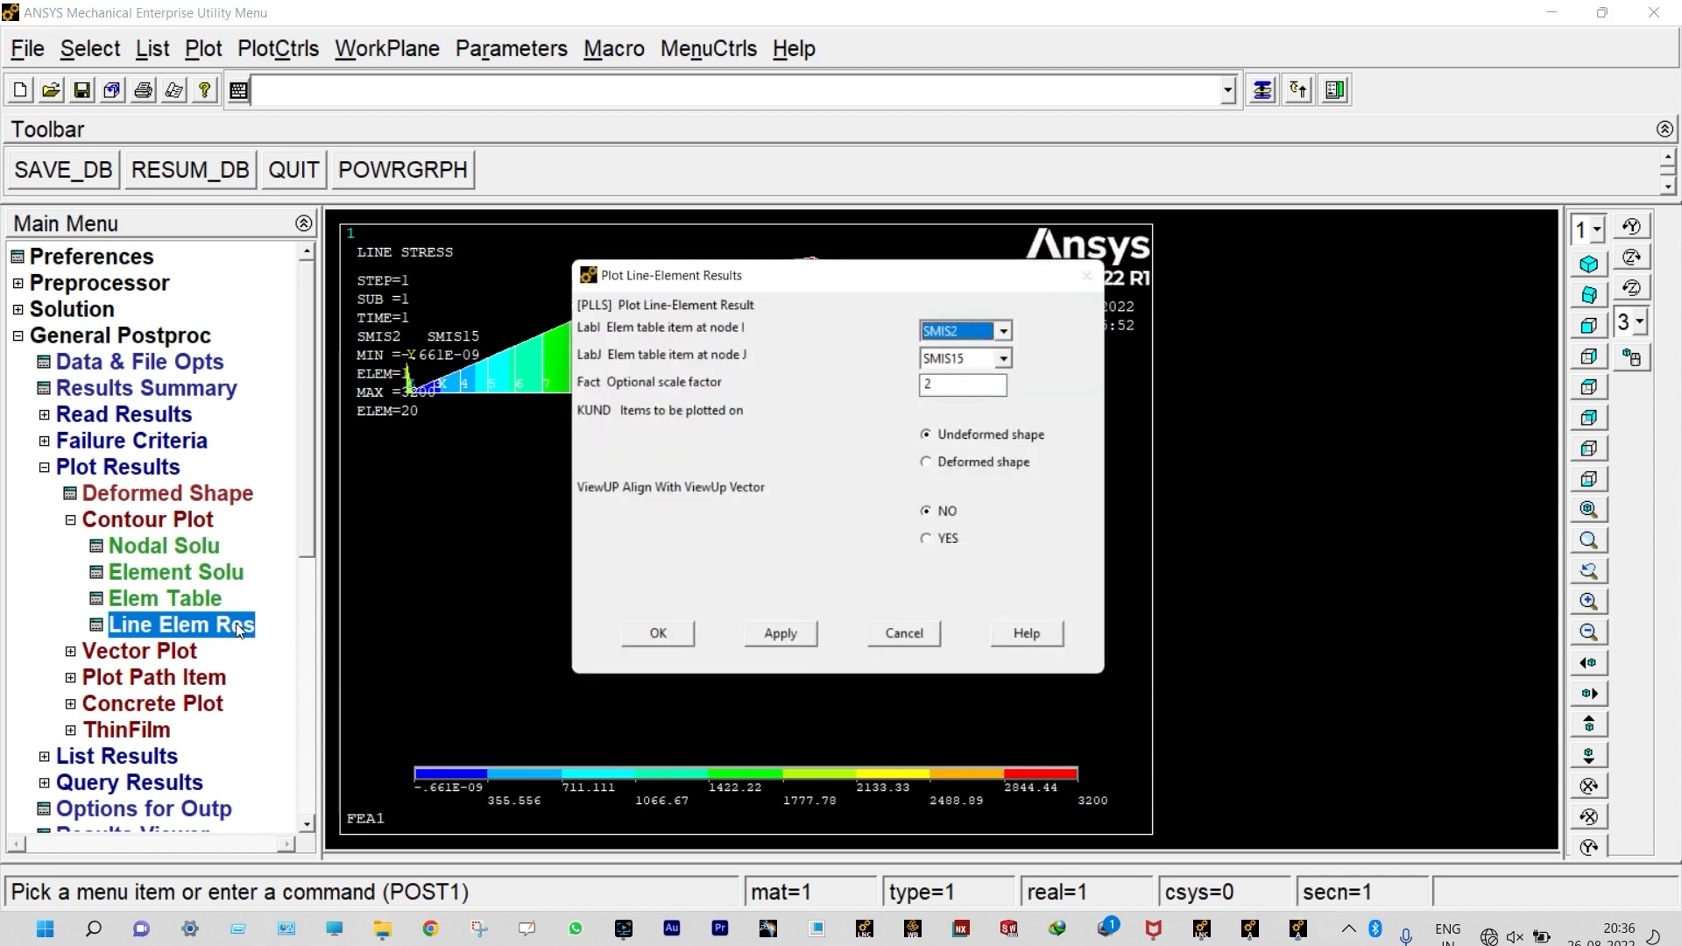
pyautogui.click(1014, 330)
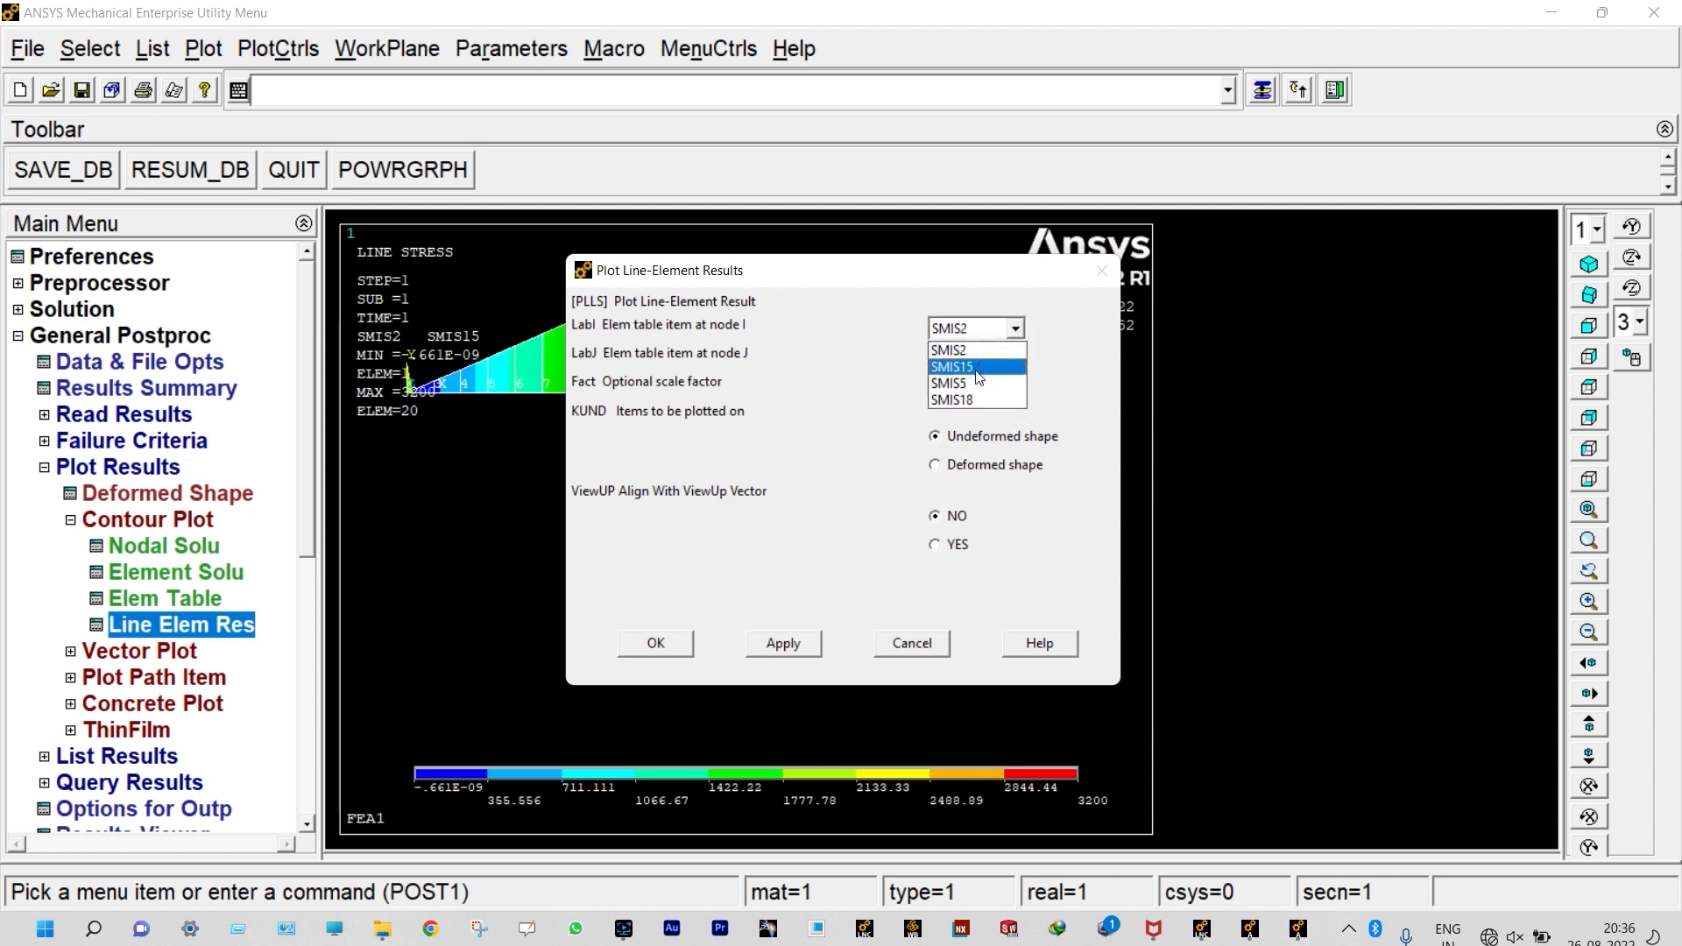
pyautogui.click(972, 385)
pyautogui.click(1014, 357)
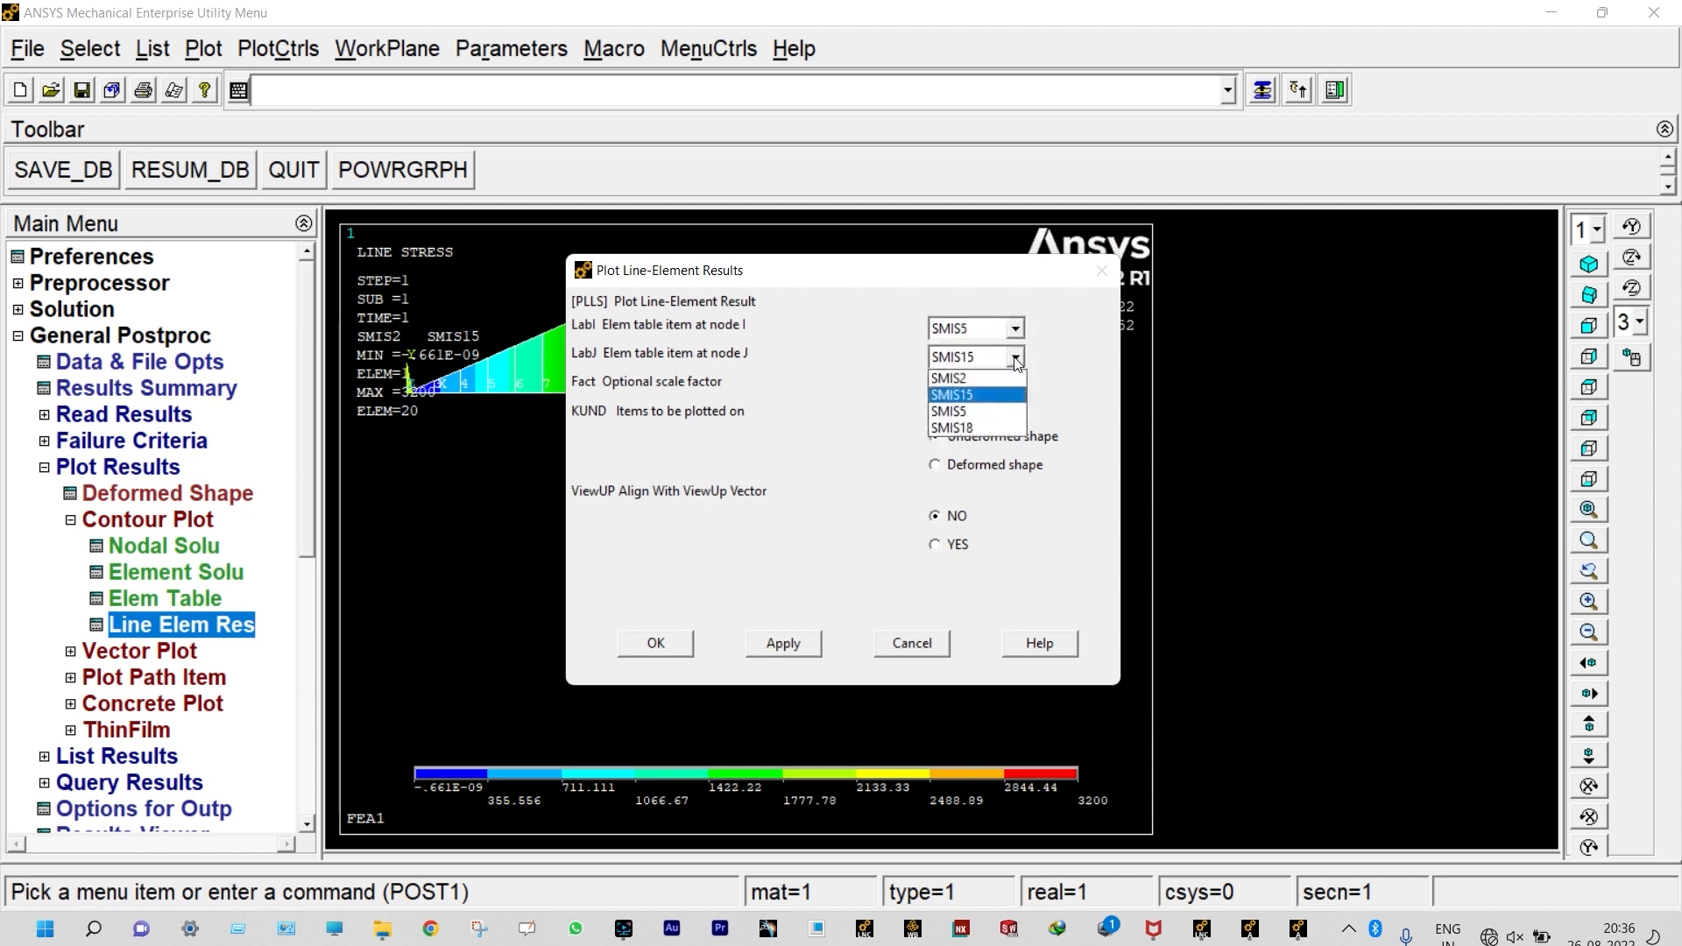
pyautogui.click(964, 427)
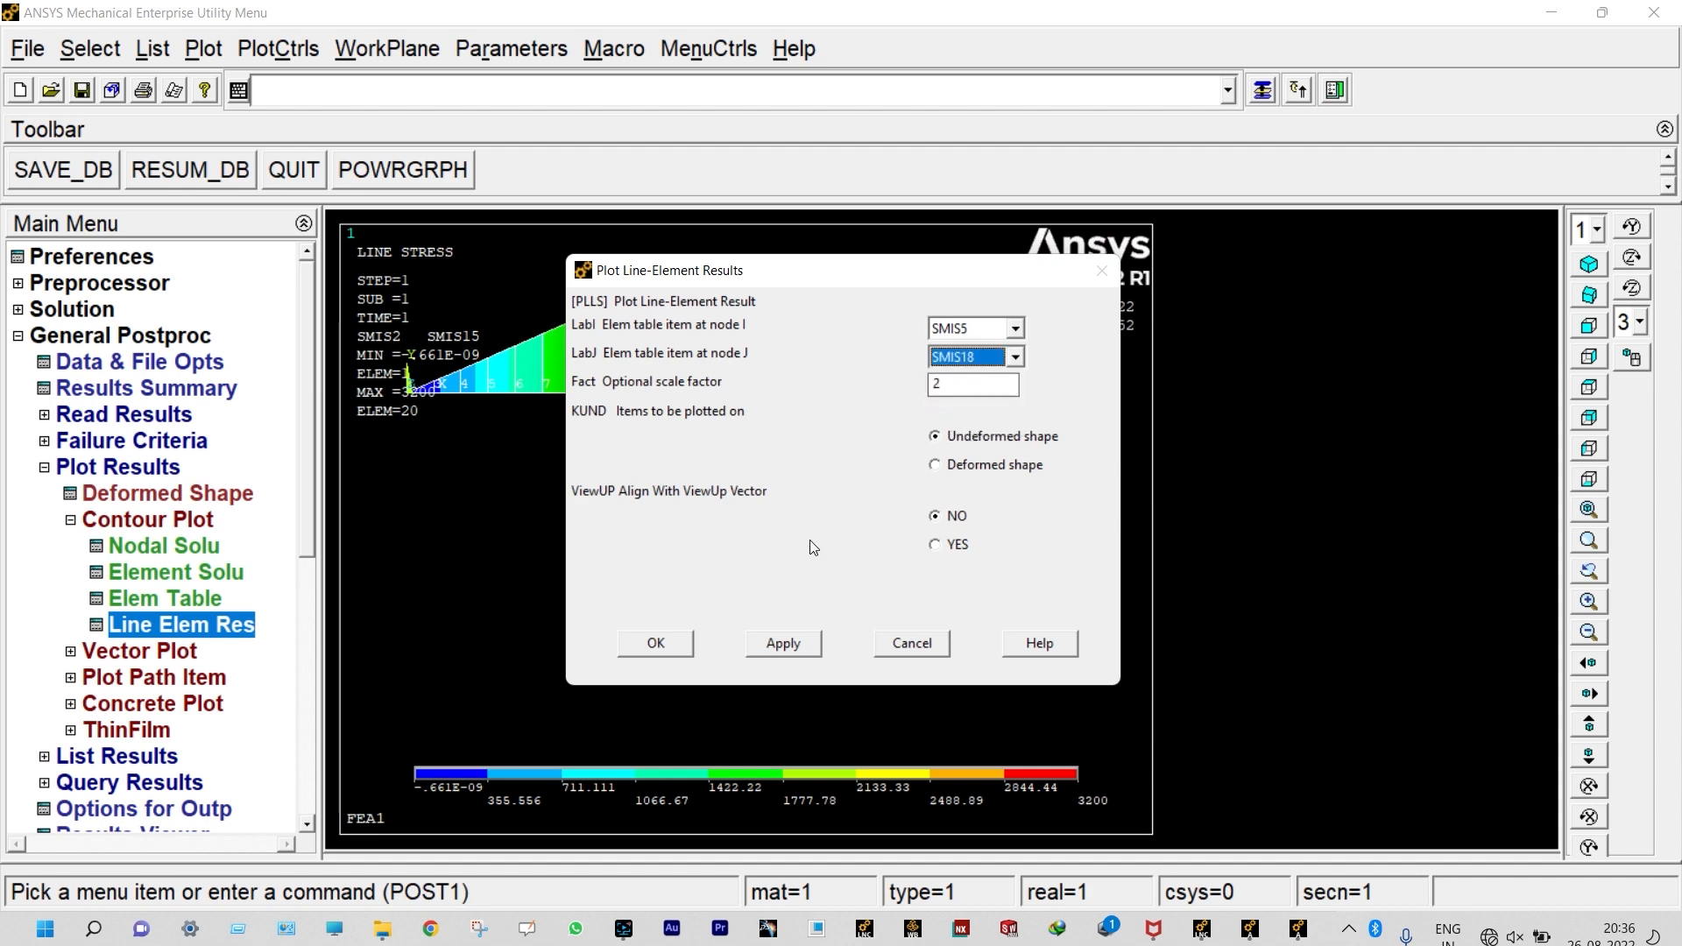
pyautogui.click(657, 645)
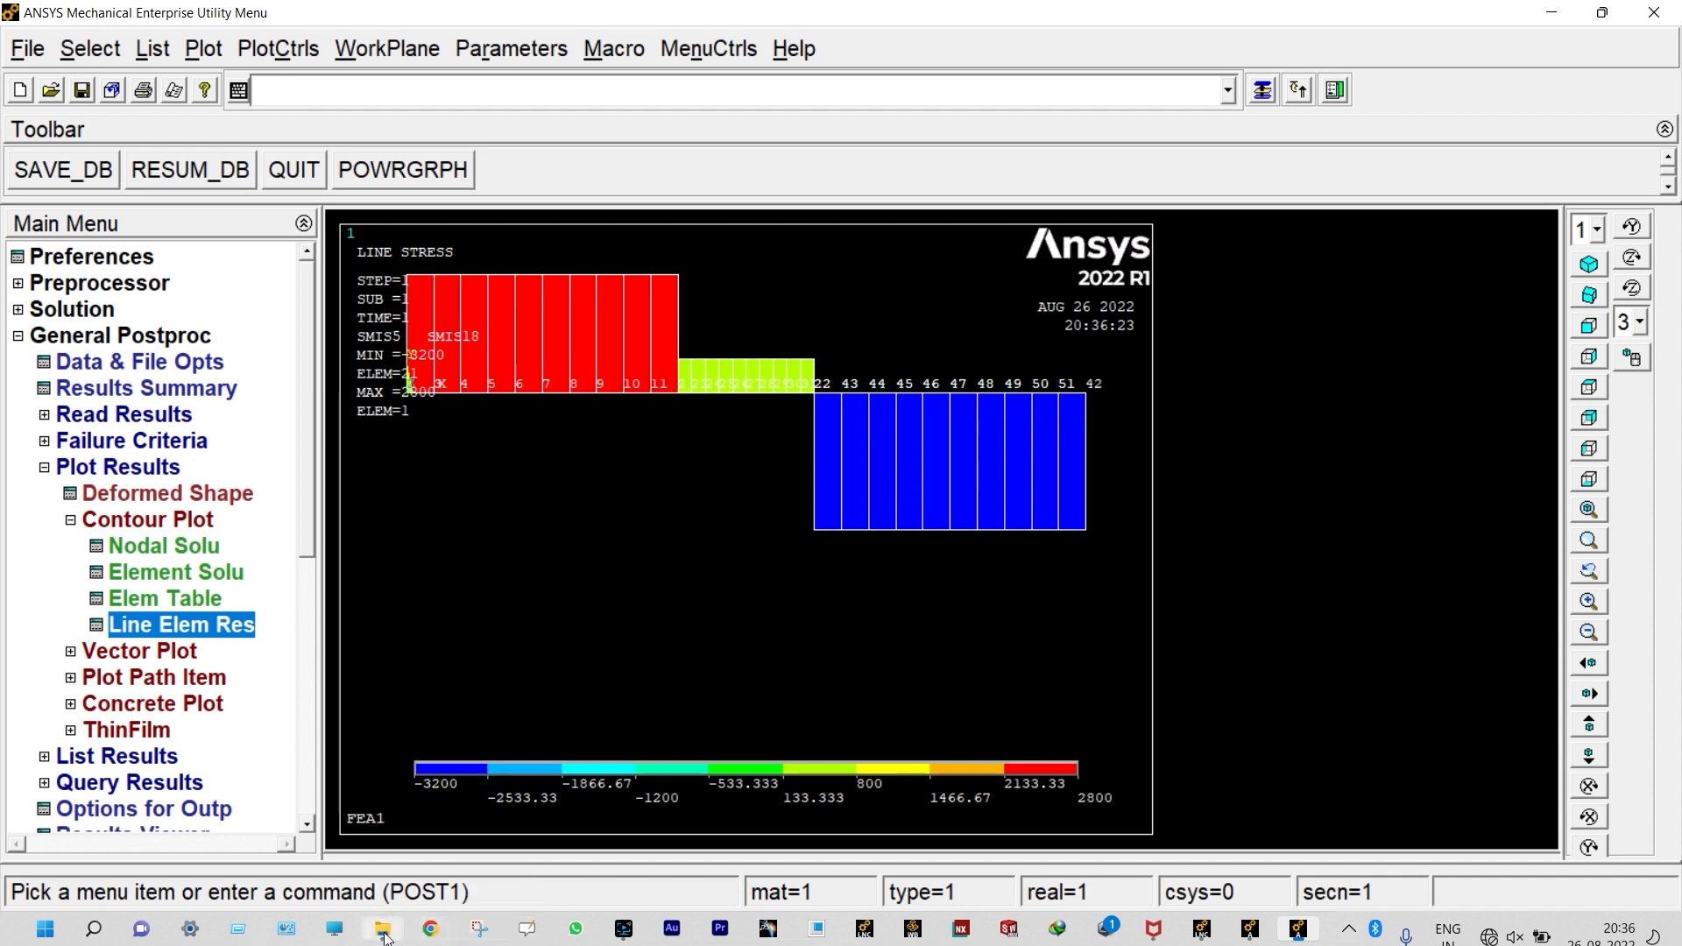
# Step: Switch to UDEMY10.pdf beside ANSYS and compare its shear force diagram with the plotted one across the full beam span
pyautogui.click(1297, 929)
pyautogui.moveTo(1334, 910); pyautogui.dragTo(1405, 910)
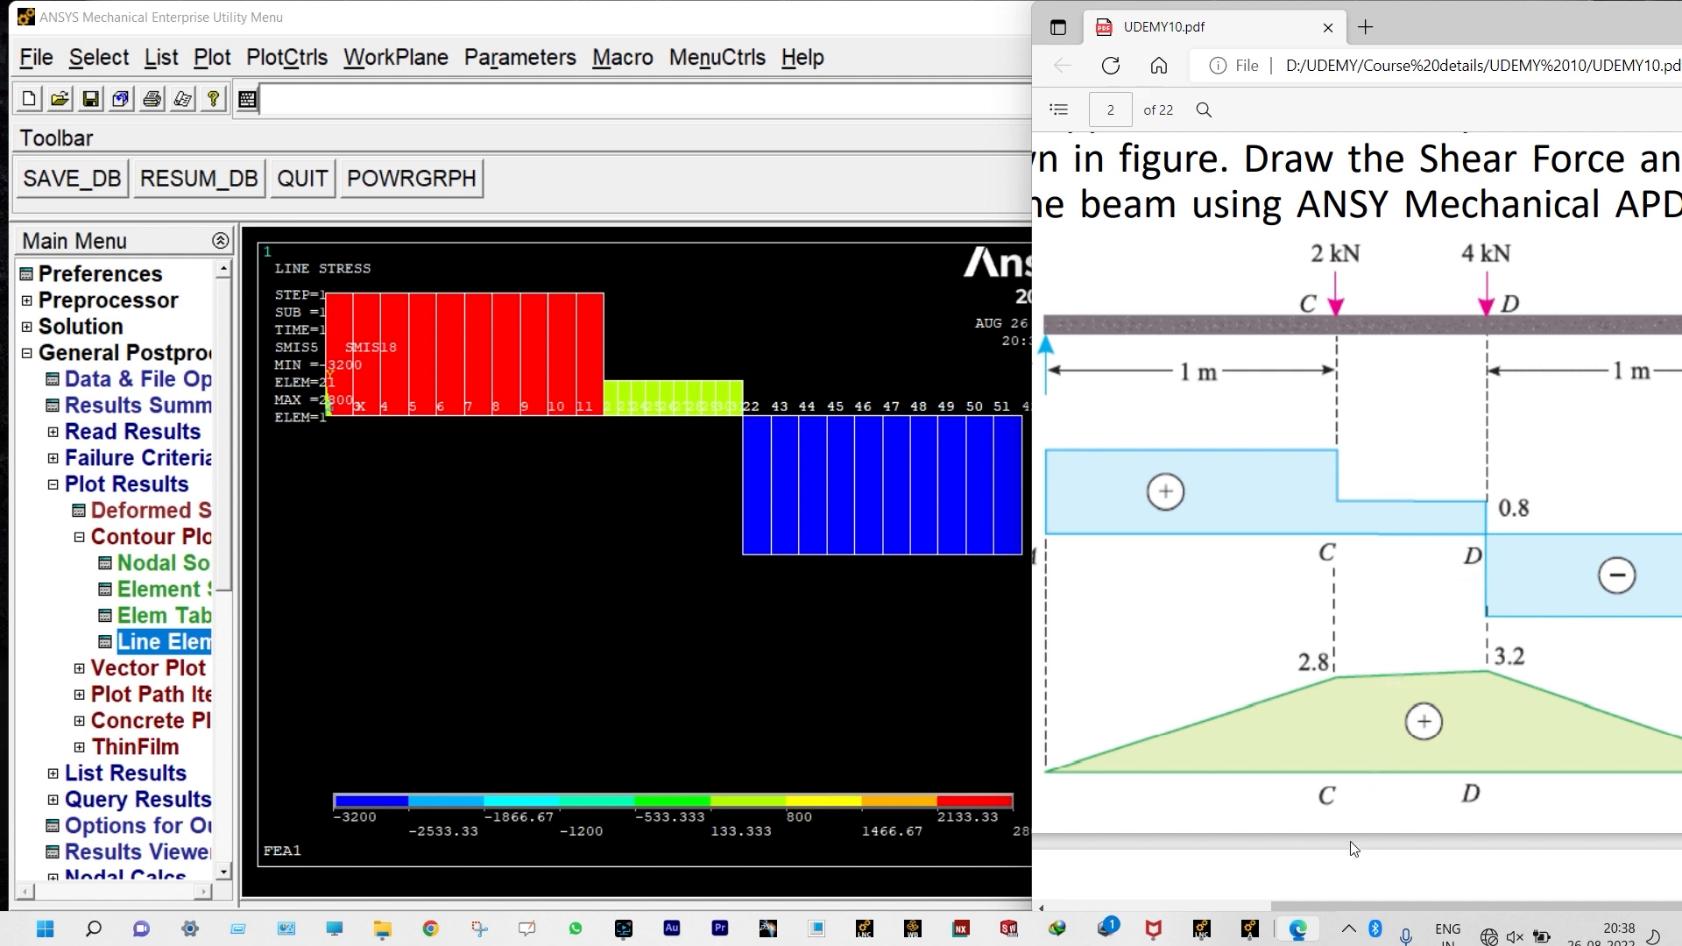
pyautogui.moveTo(1352, 906); pyautogui.dragTo(1519, 901)
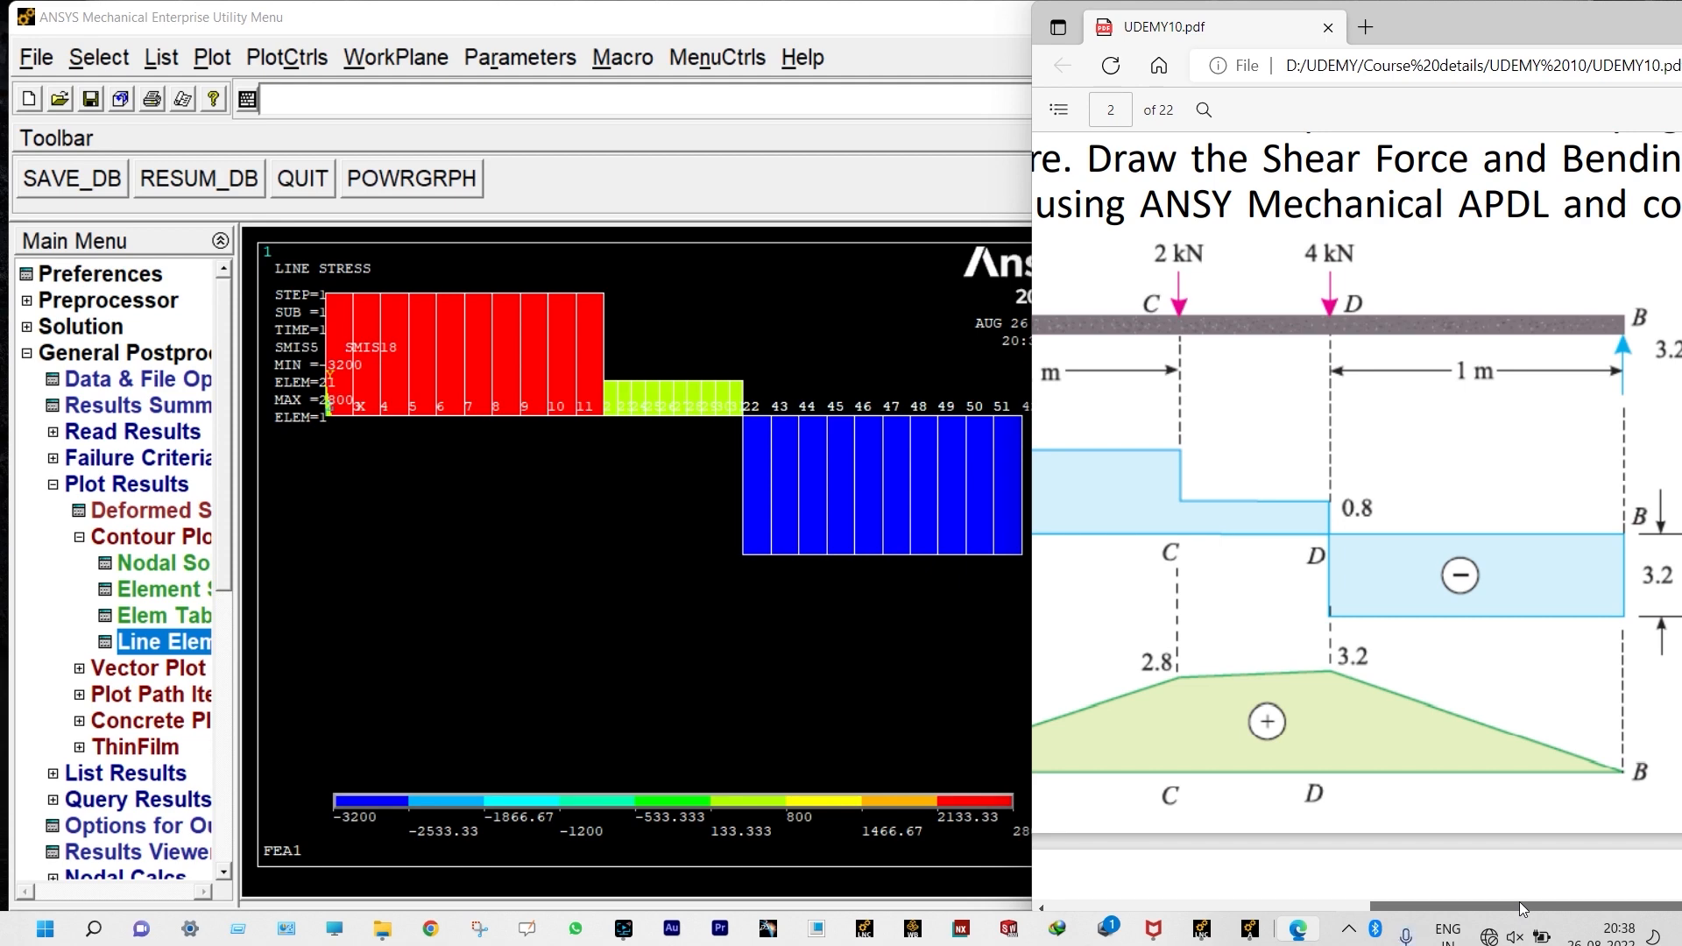
pyautogui.moveTo(1519, 901); pyautogui.dragTo(1352, 901)
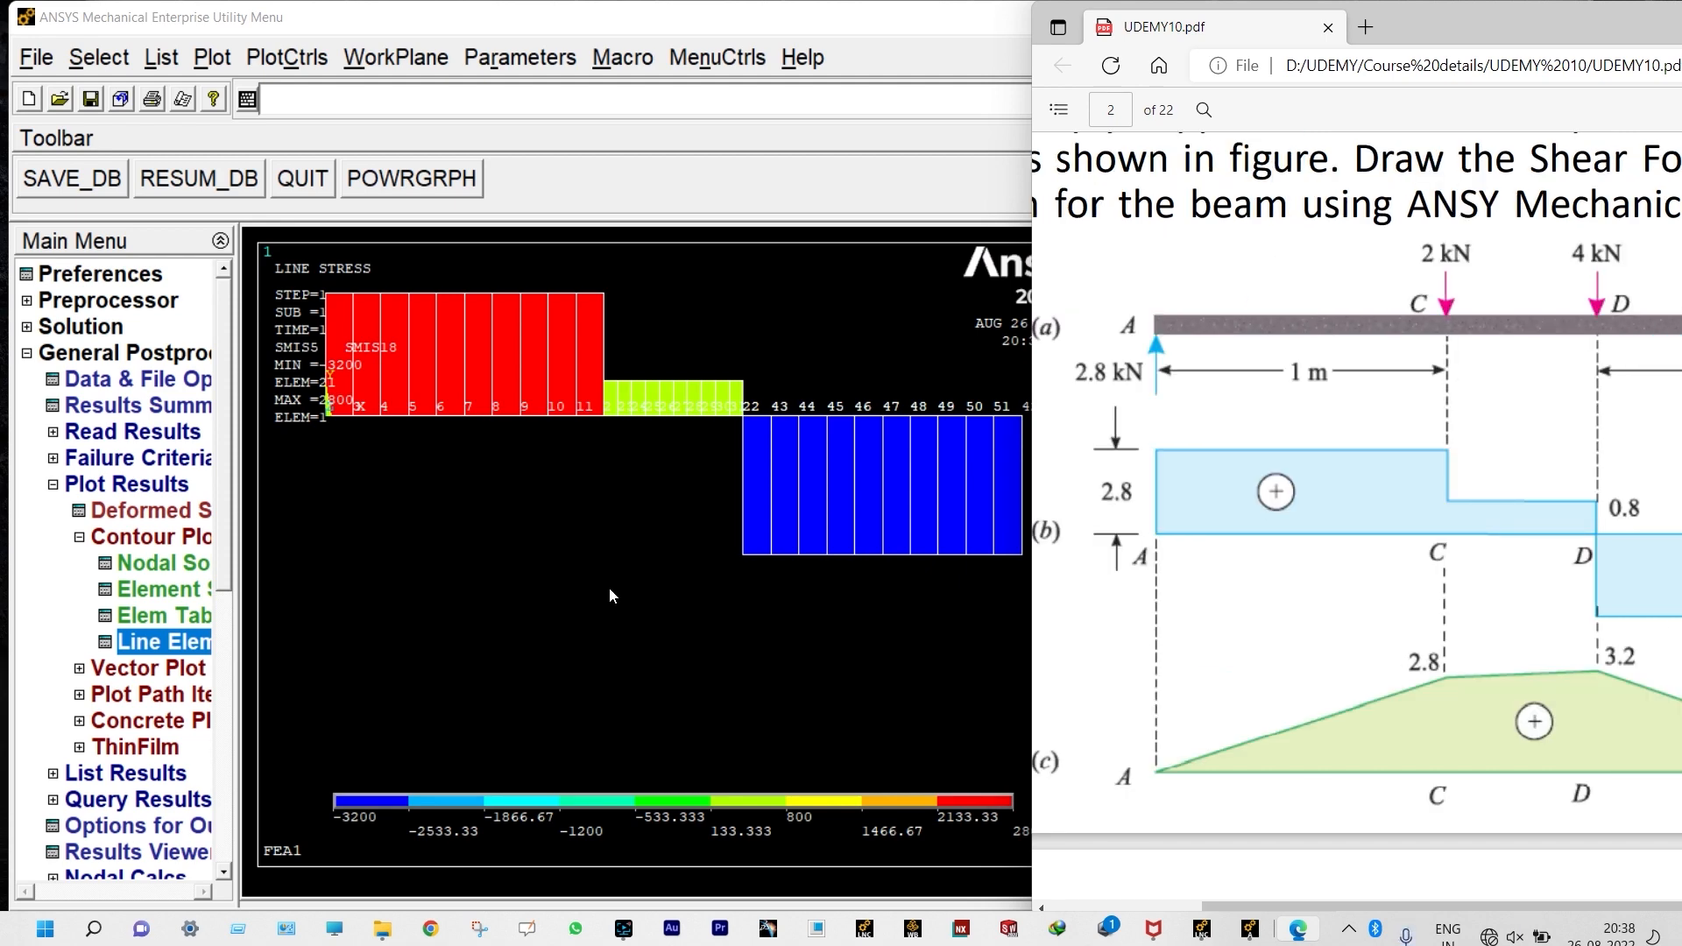
# Step: In ANSYS, plot the line-element results again with SMIS2 at node I and SMIS15 at node J
pyautogui.doubleClick(185, 646)
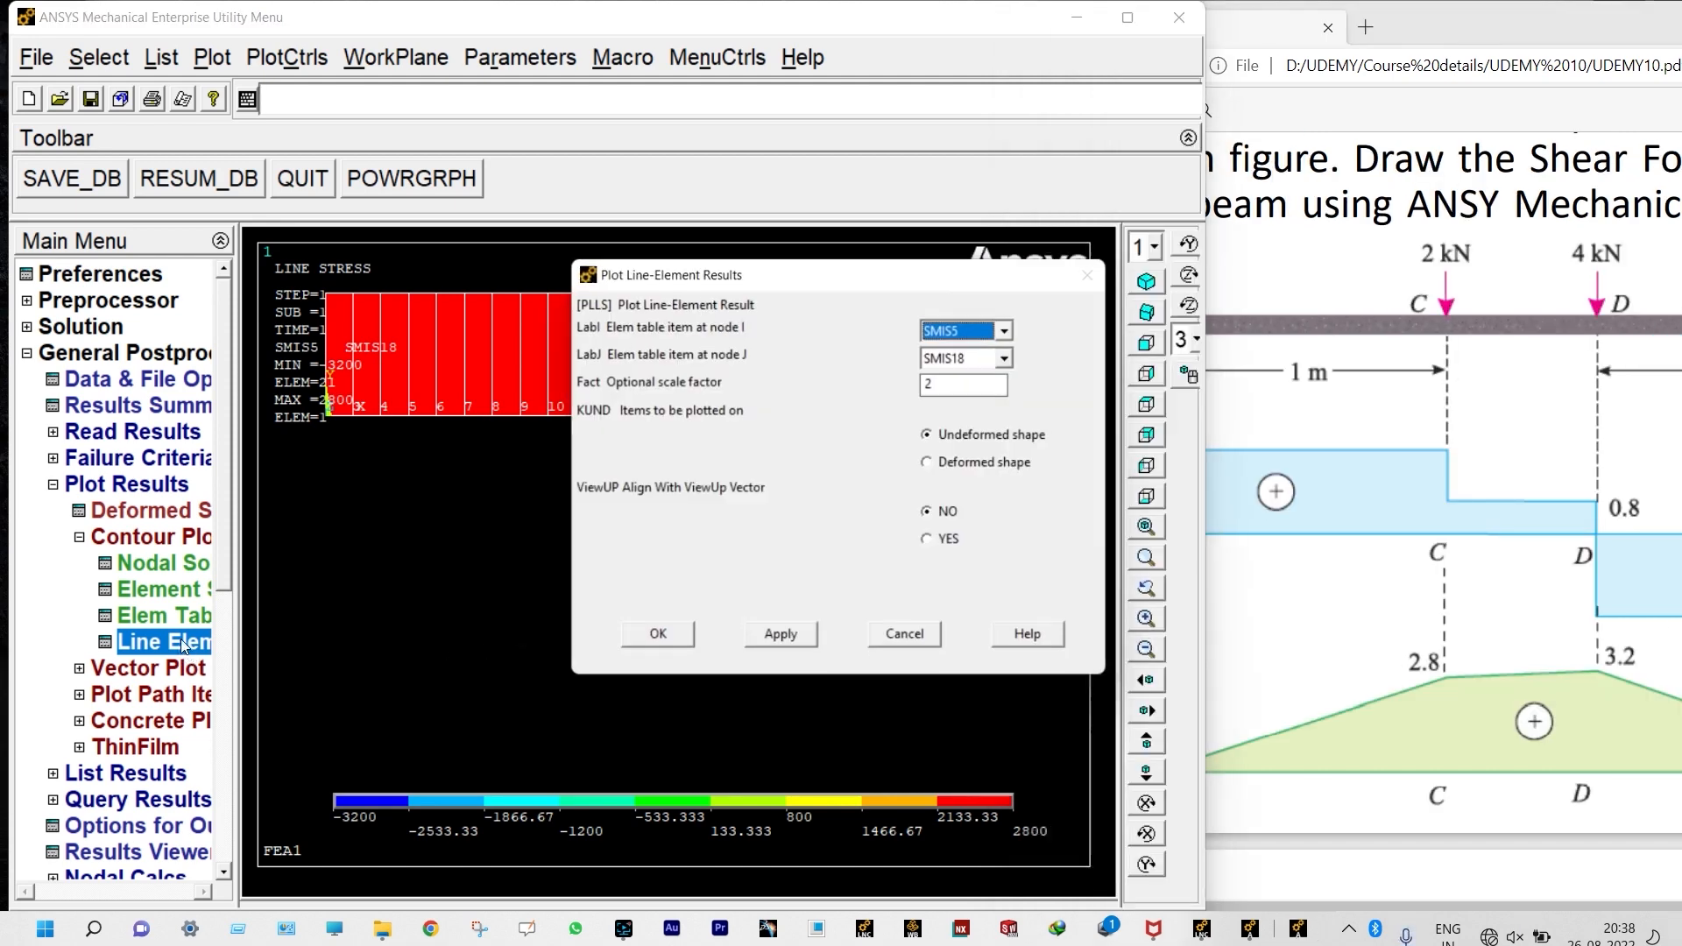
pyautogui.click(1014, 328)
pyautogui.click(983, 351)
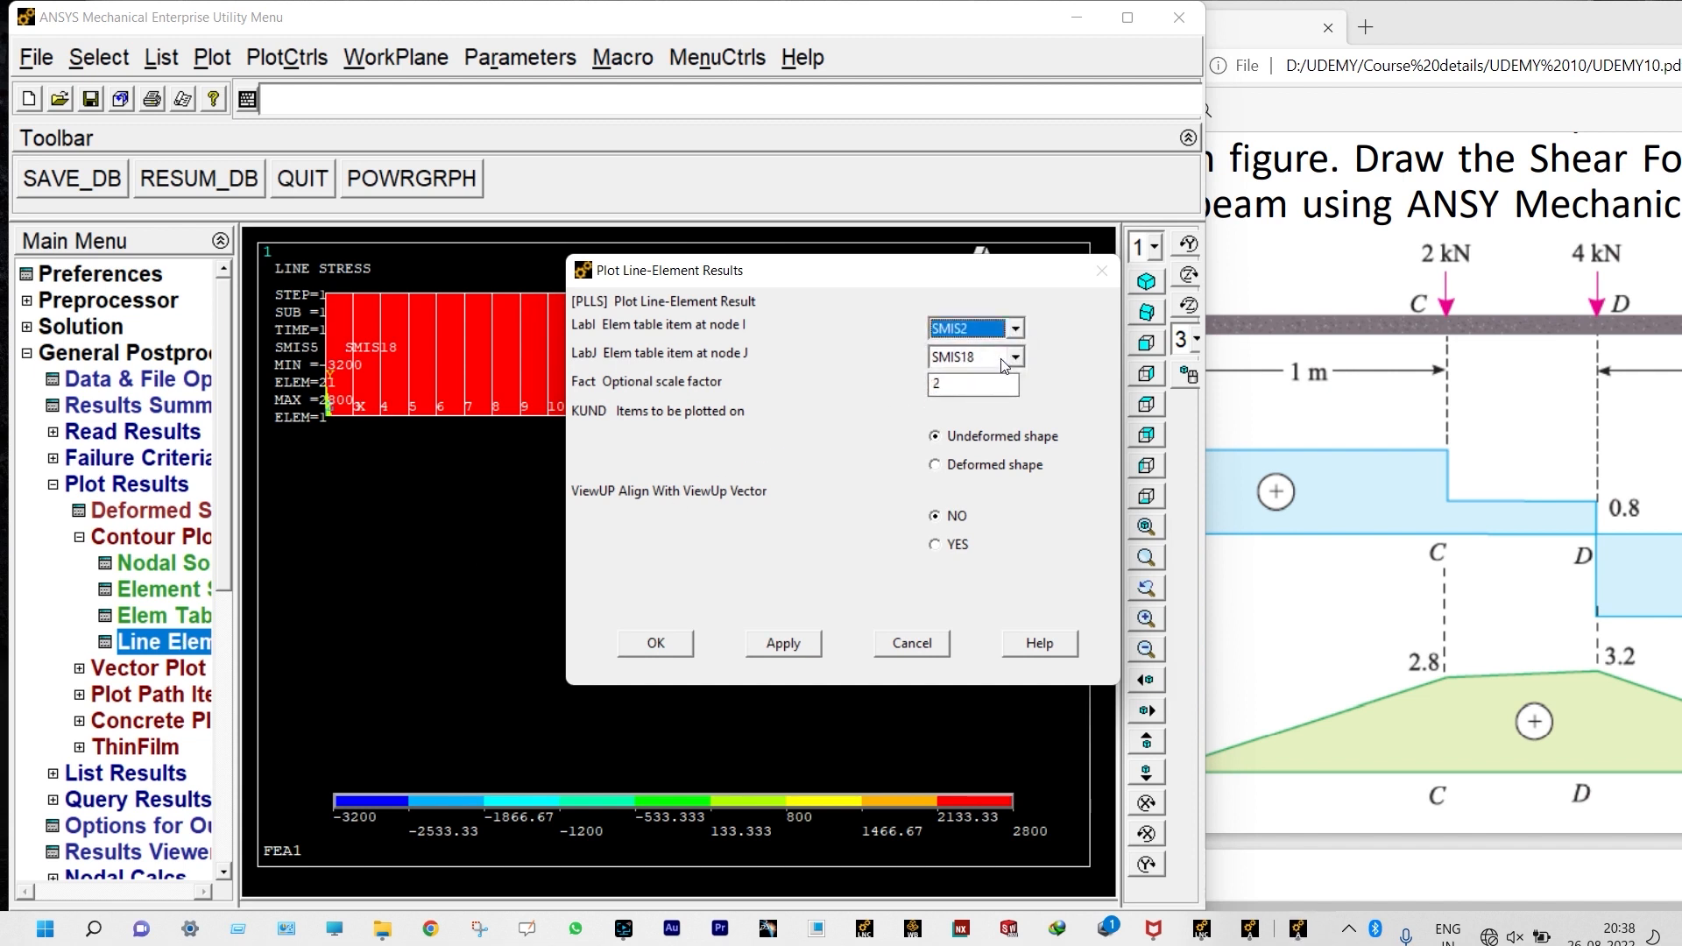
pyautogui.click(1014, 356)
pyautogui.click(953, 394)
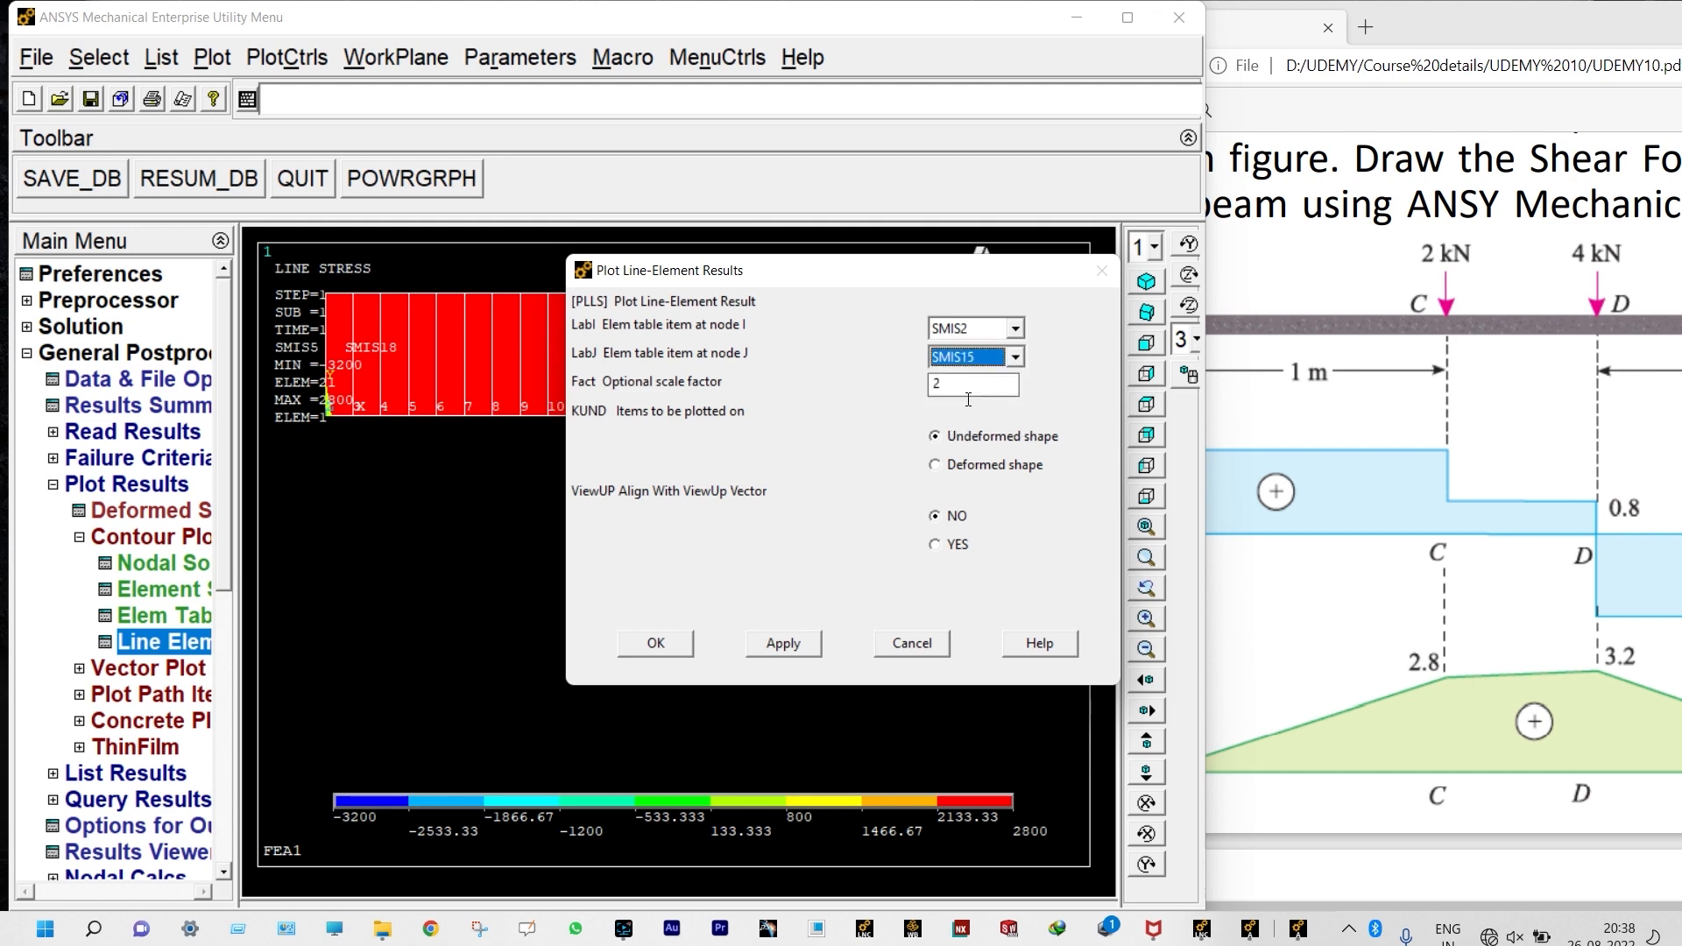
pyautogui.click(655, 644)
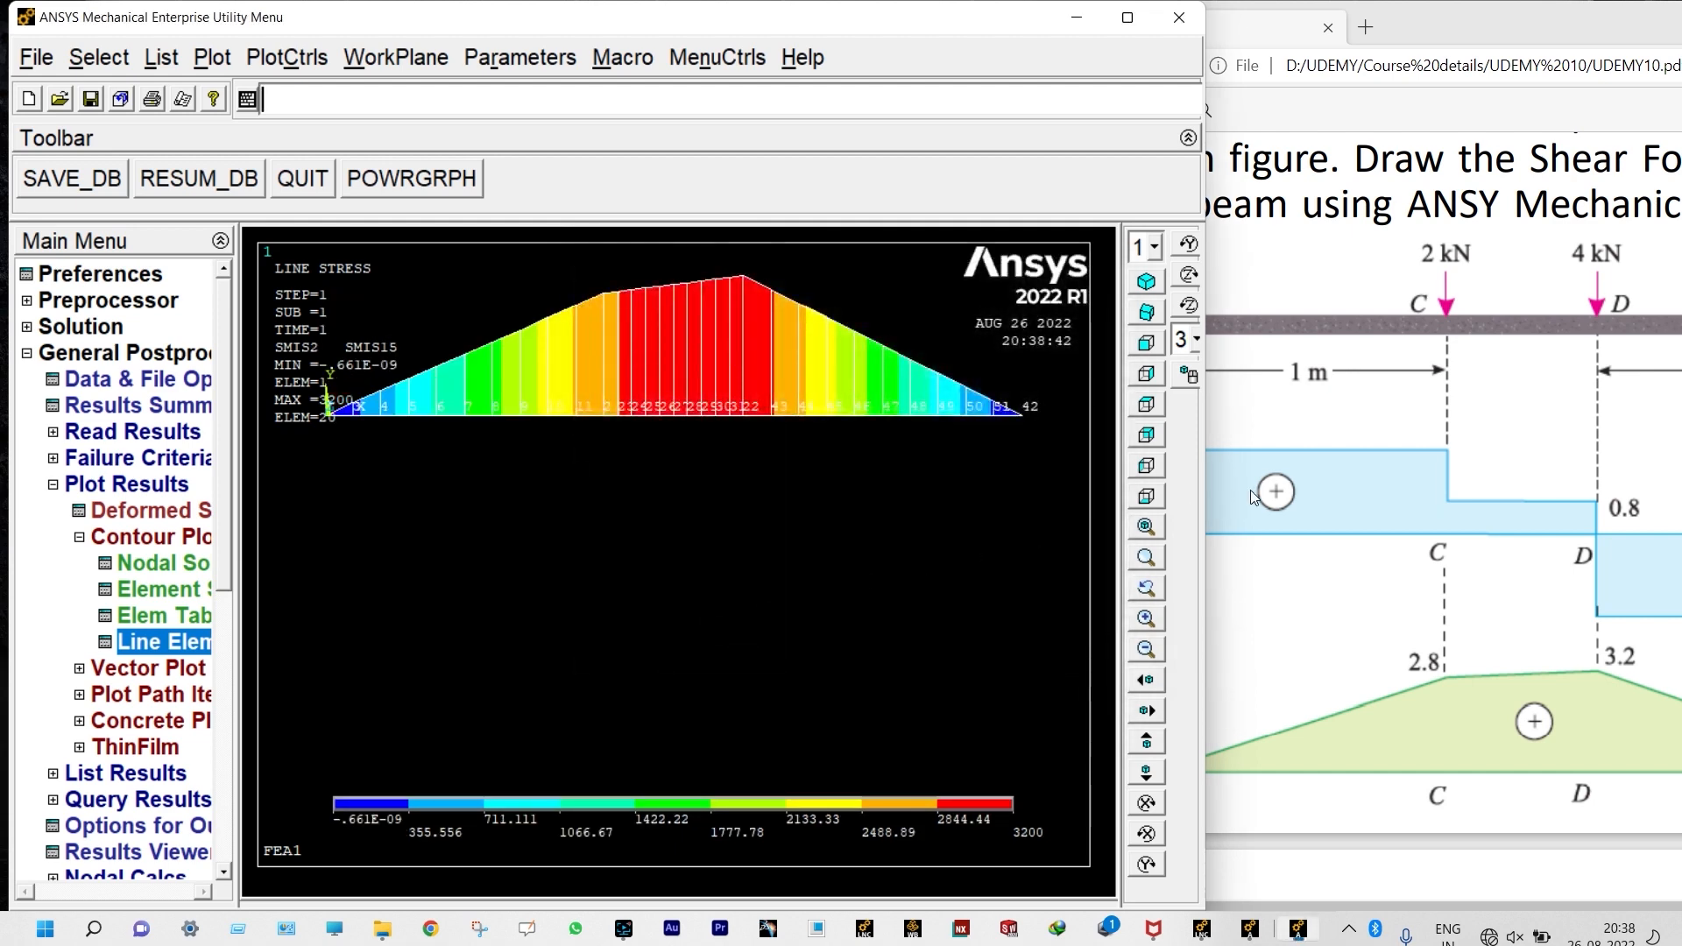
# Step: Compare the plotted bending moment diagram with the one in UDEMY10.pdf, close the PDF and maximize the ANSYS window
pyautogui.click(1348, 625)
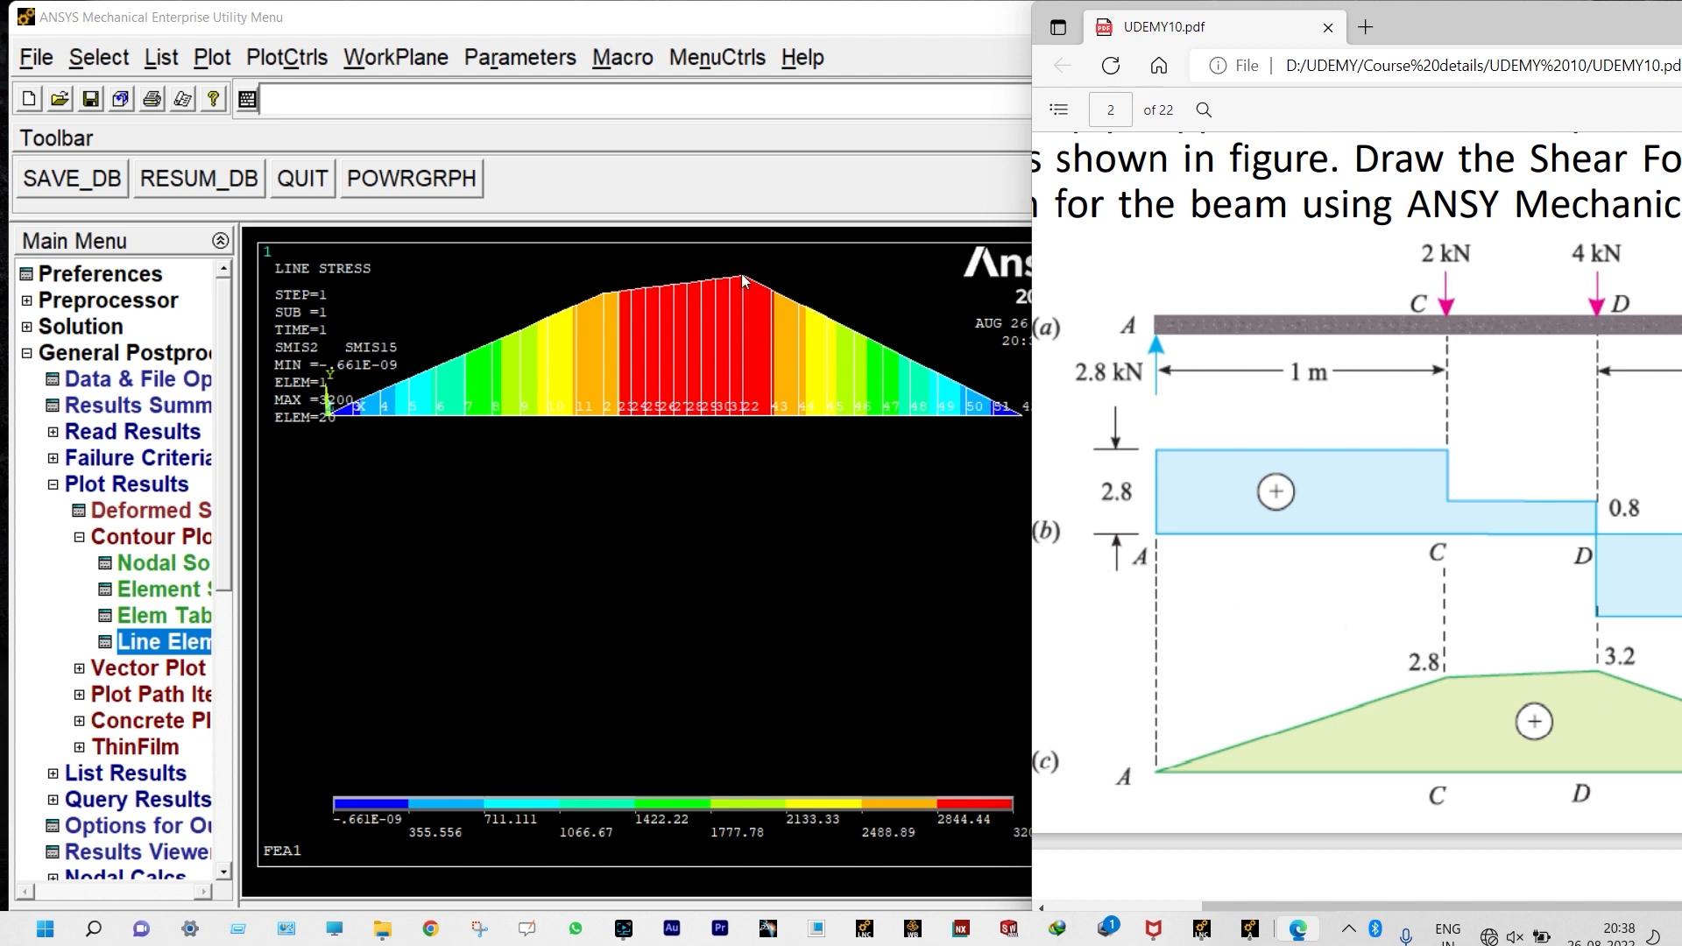
pyautogui.moveTo(1033, 450); pyautogui.dragTo(1089, 464)
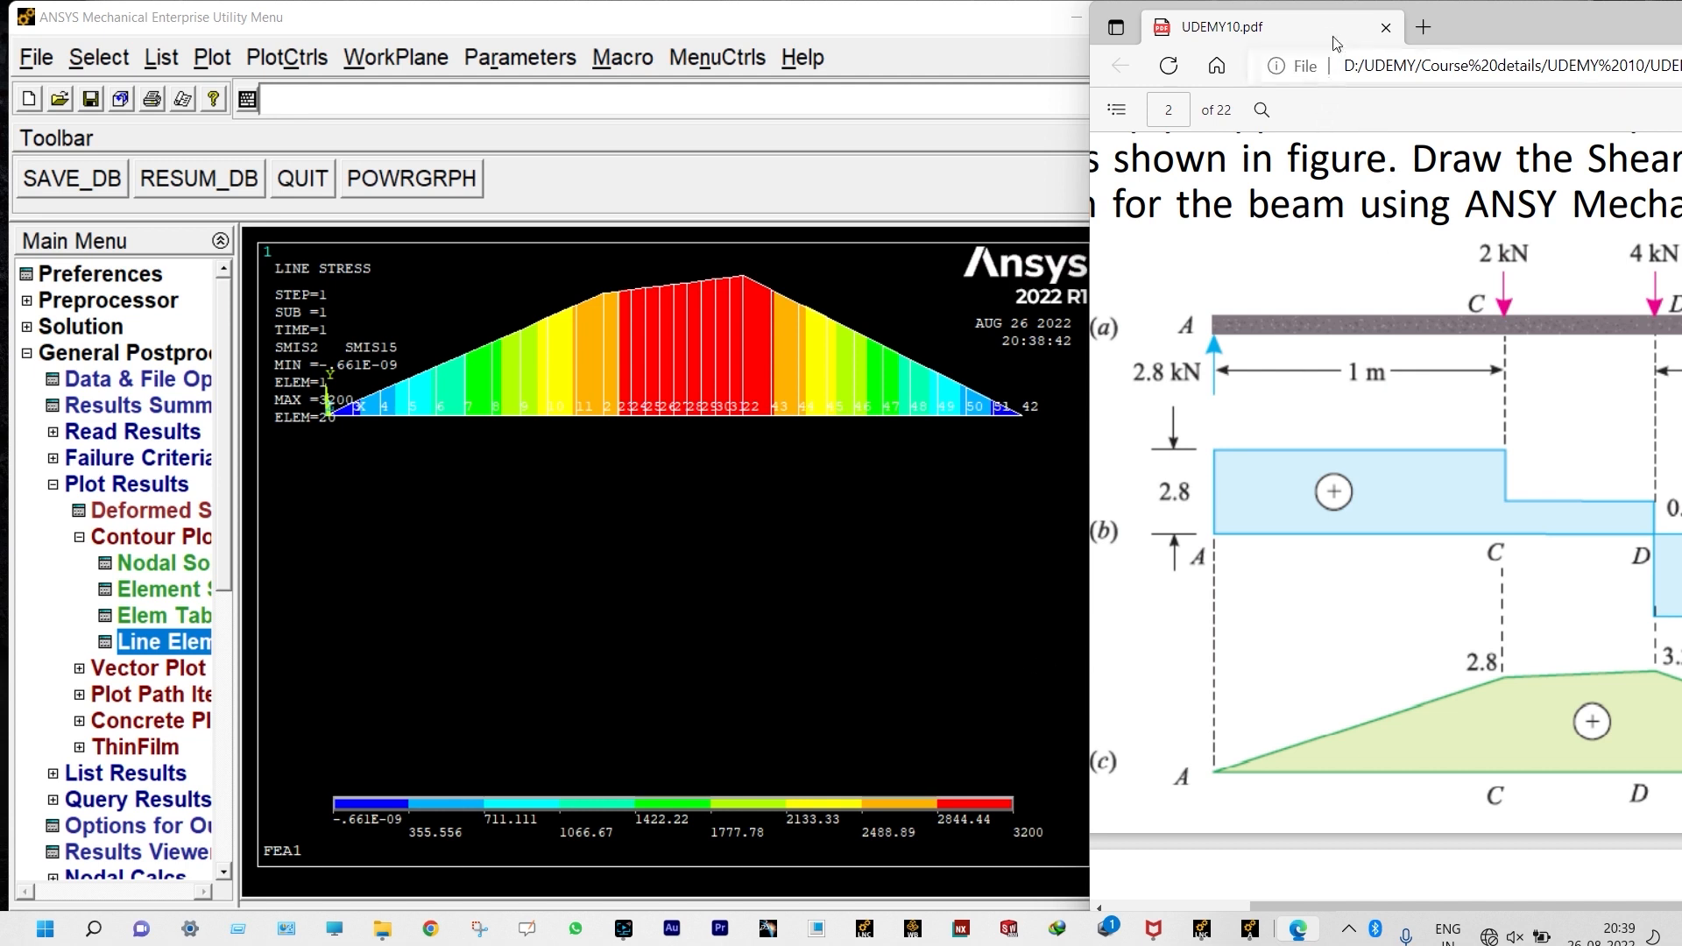
pyautogui.moveTo(1331, 35); pyautogui.dragTo(873, 82)
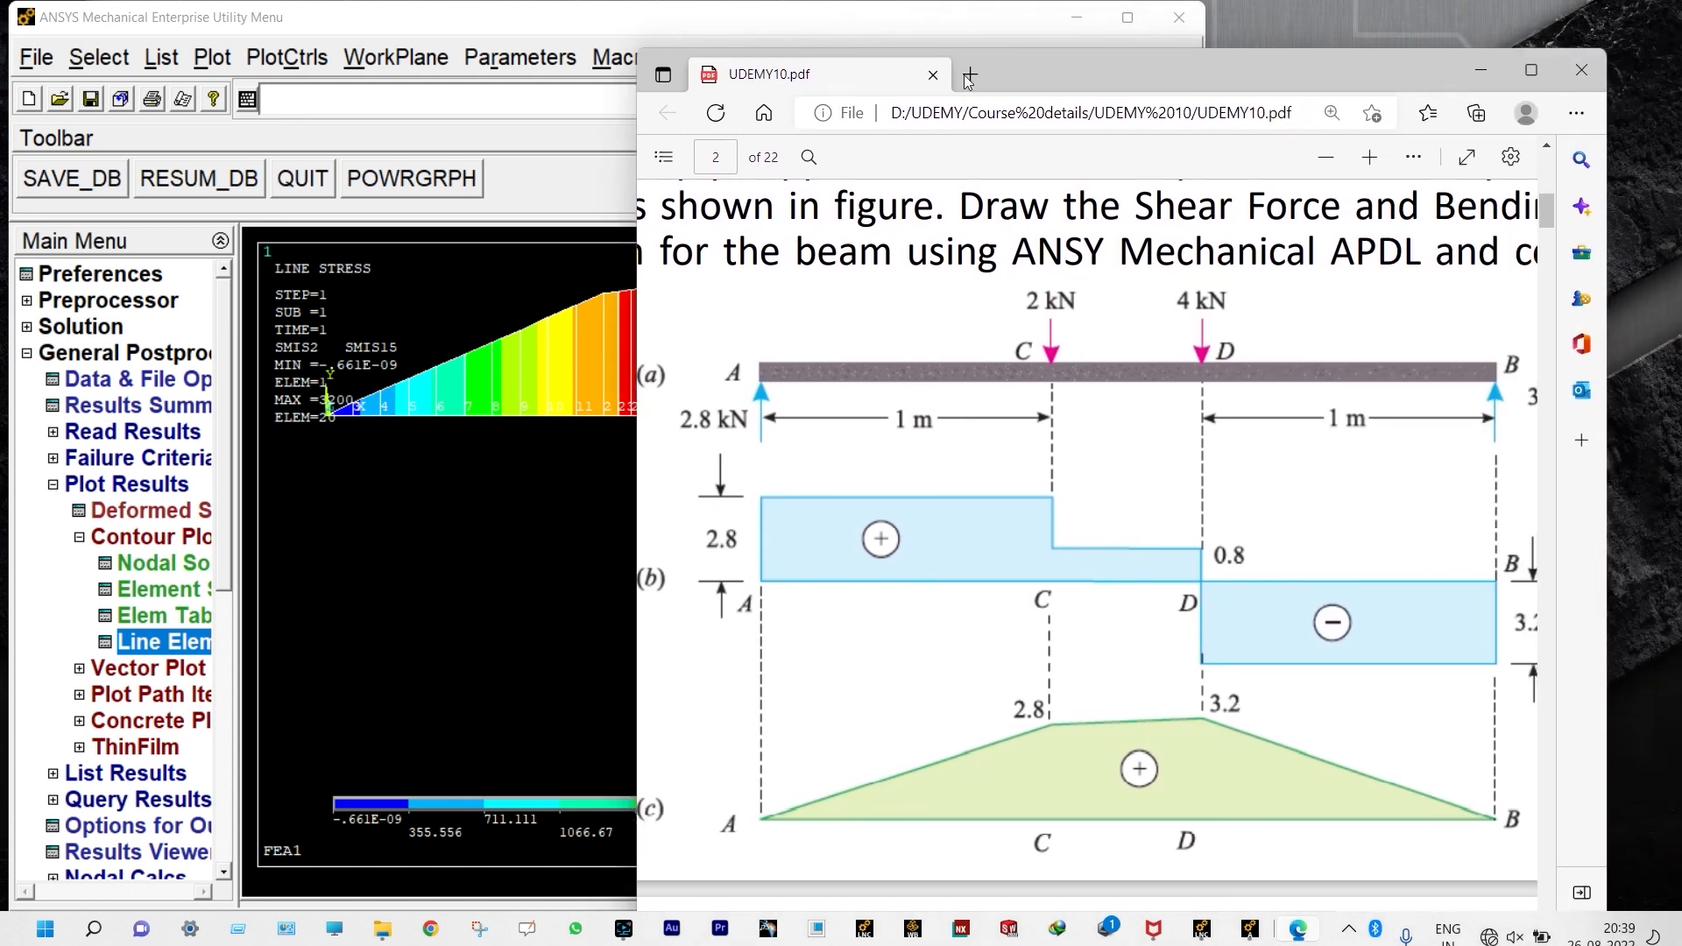
pyautogui.click(1572, 72)
pyautogui.click(1128, 18)
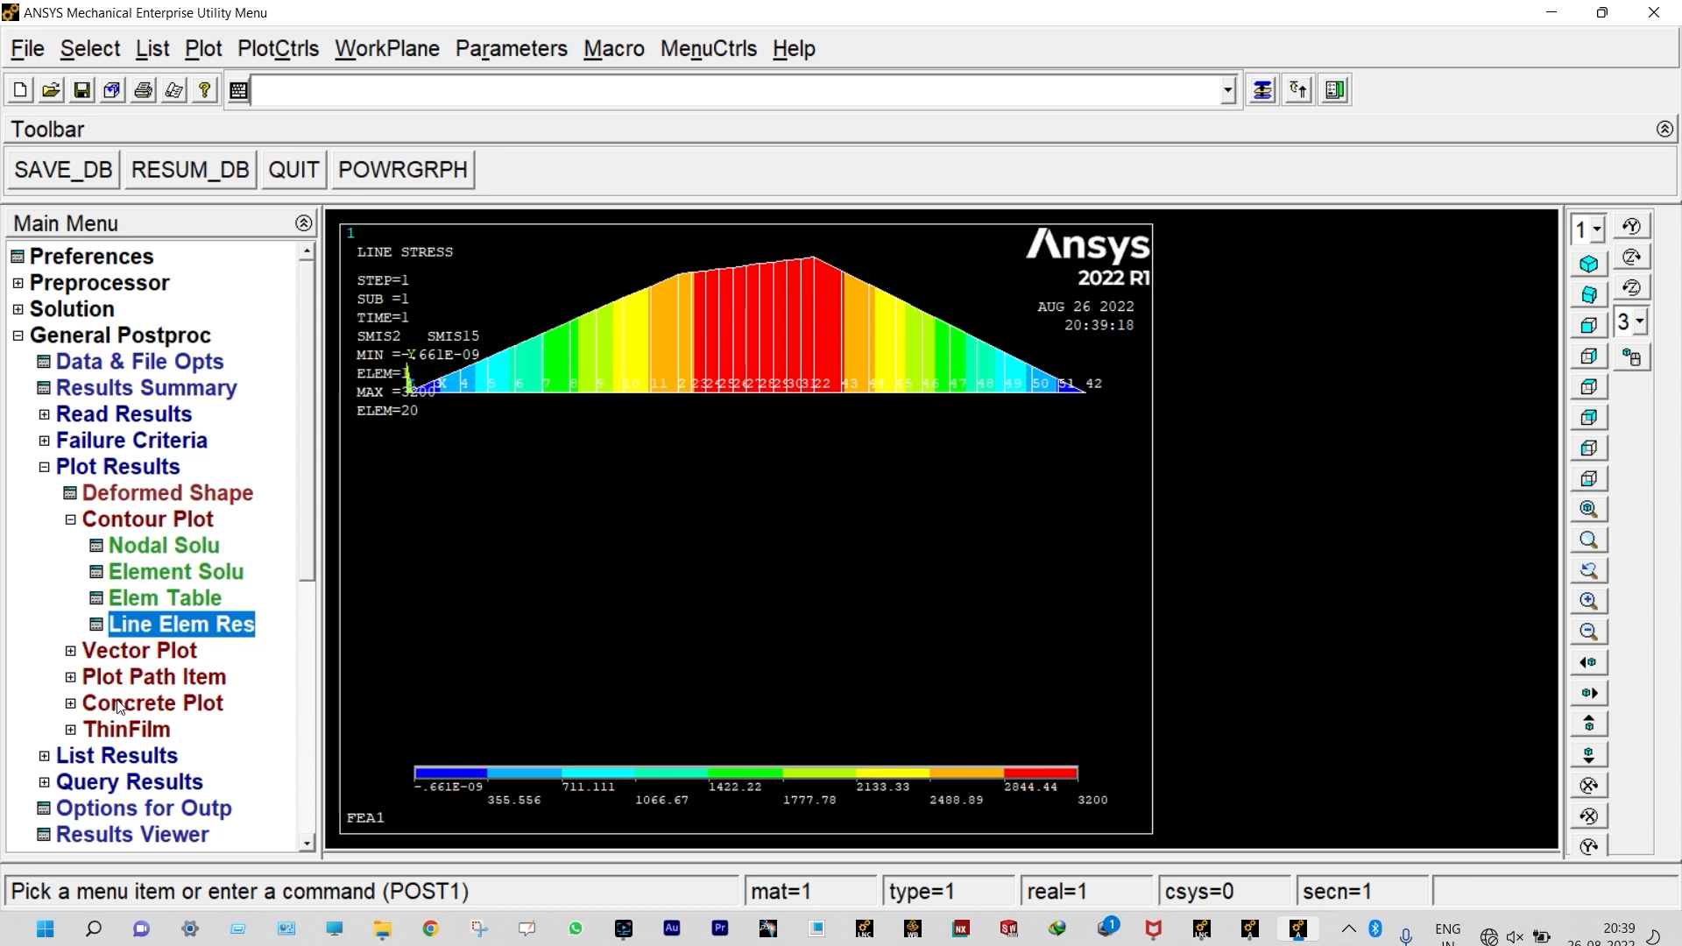
# Step: List the element table data for SMIS2 and SMIS15 and read through the bending moment values of all elements
pyautogui.click(91, 762)
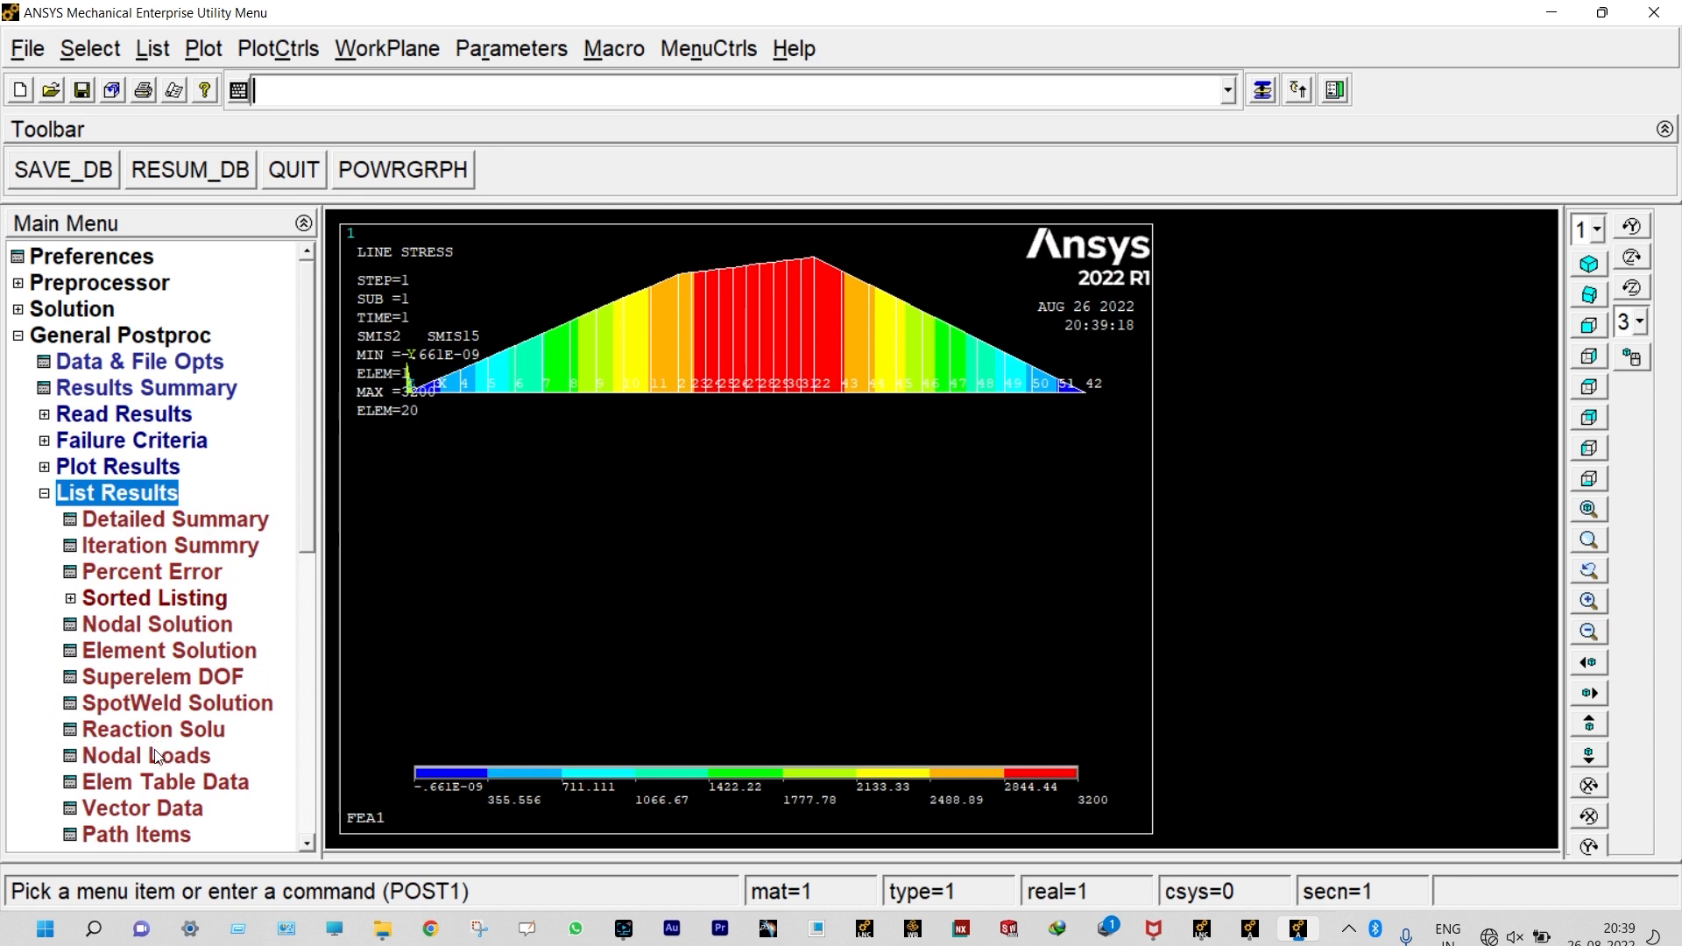
pyautogui.click(204, 783)
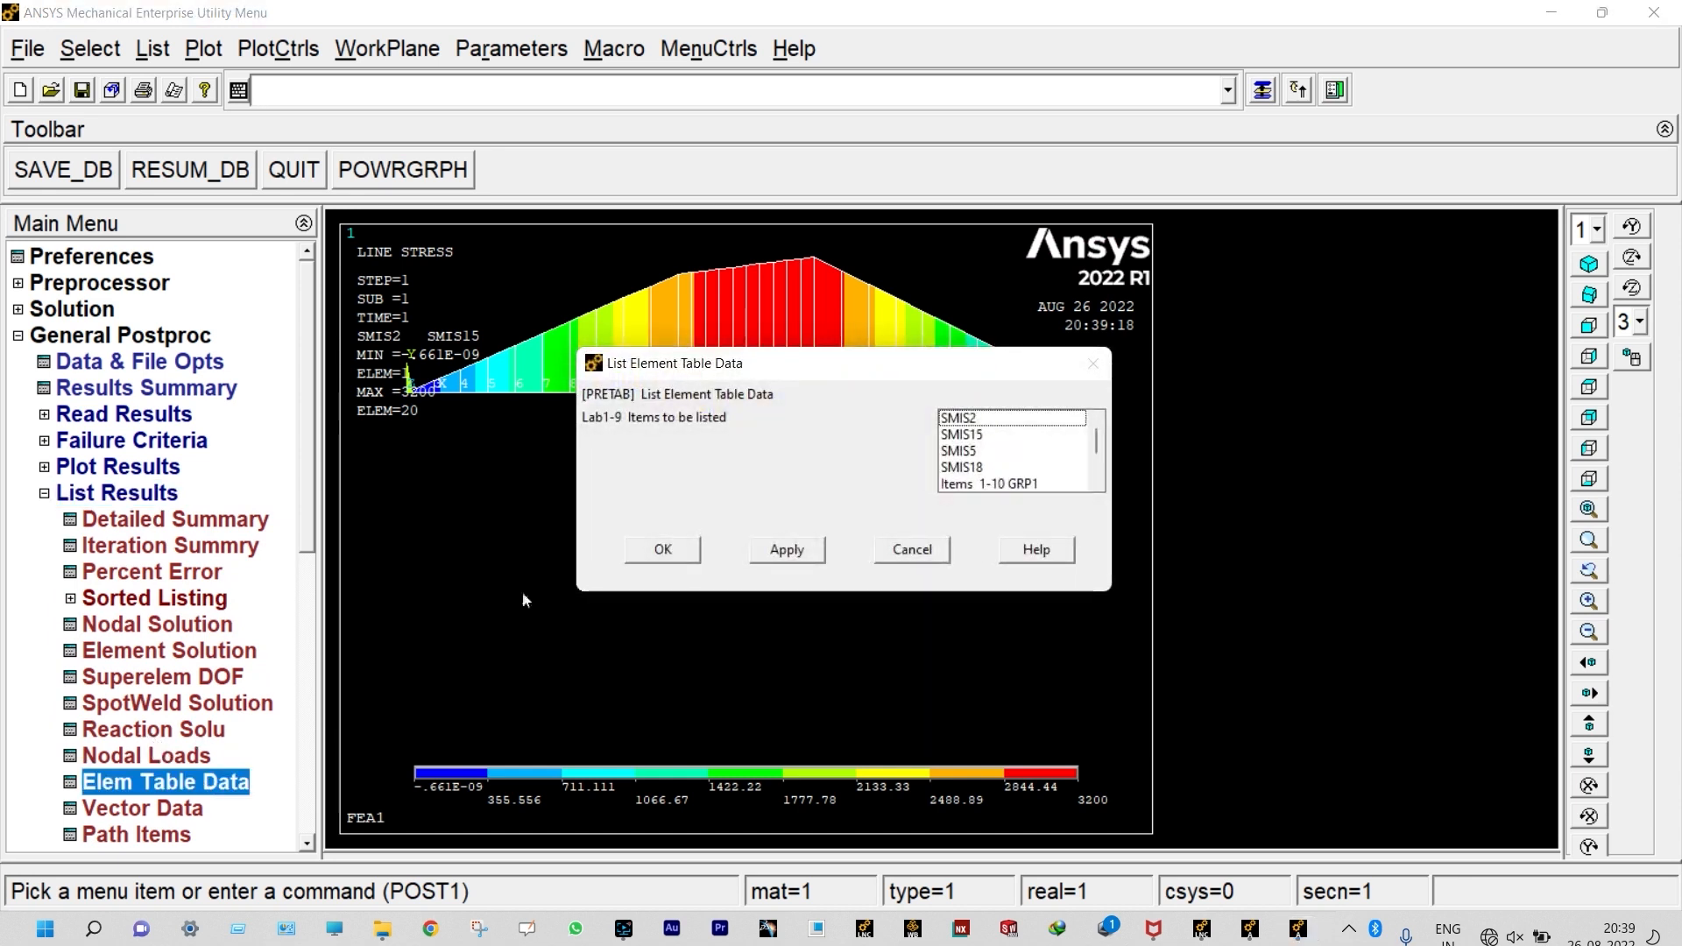
pyautogui.click(969, 419)
pyautogui.click(987, 435)
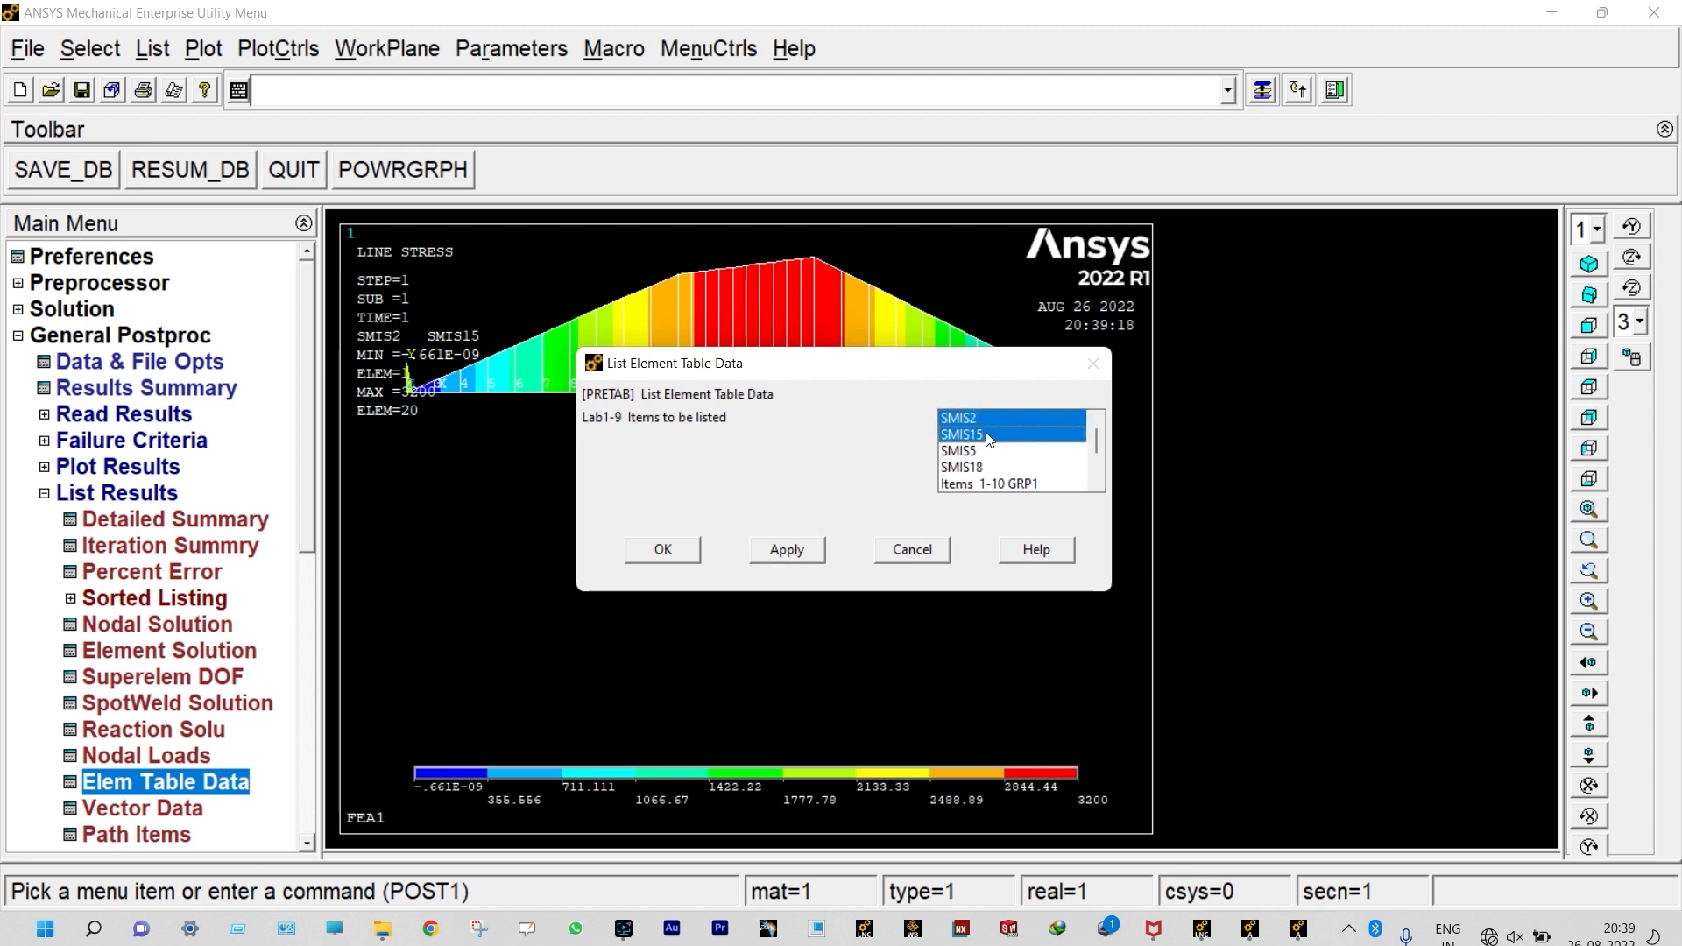
pyautogui.click(663, 550)
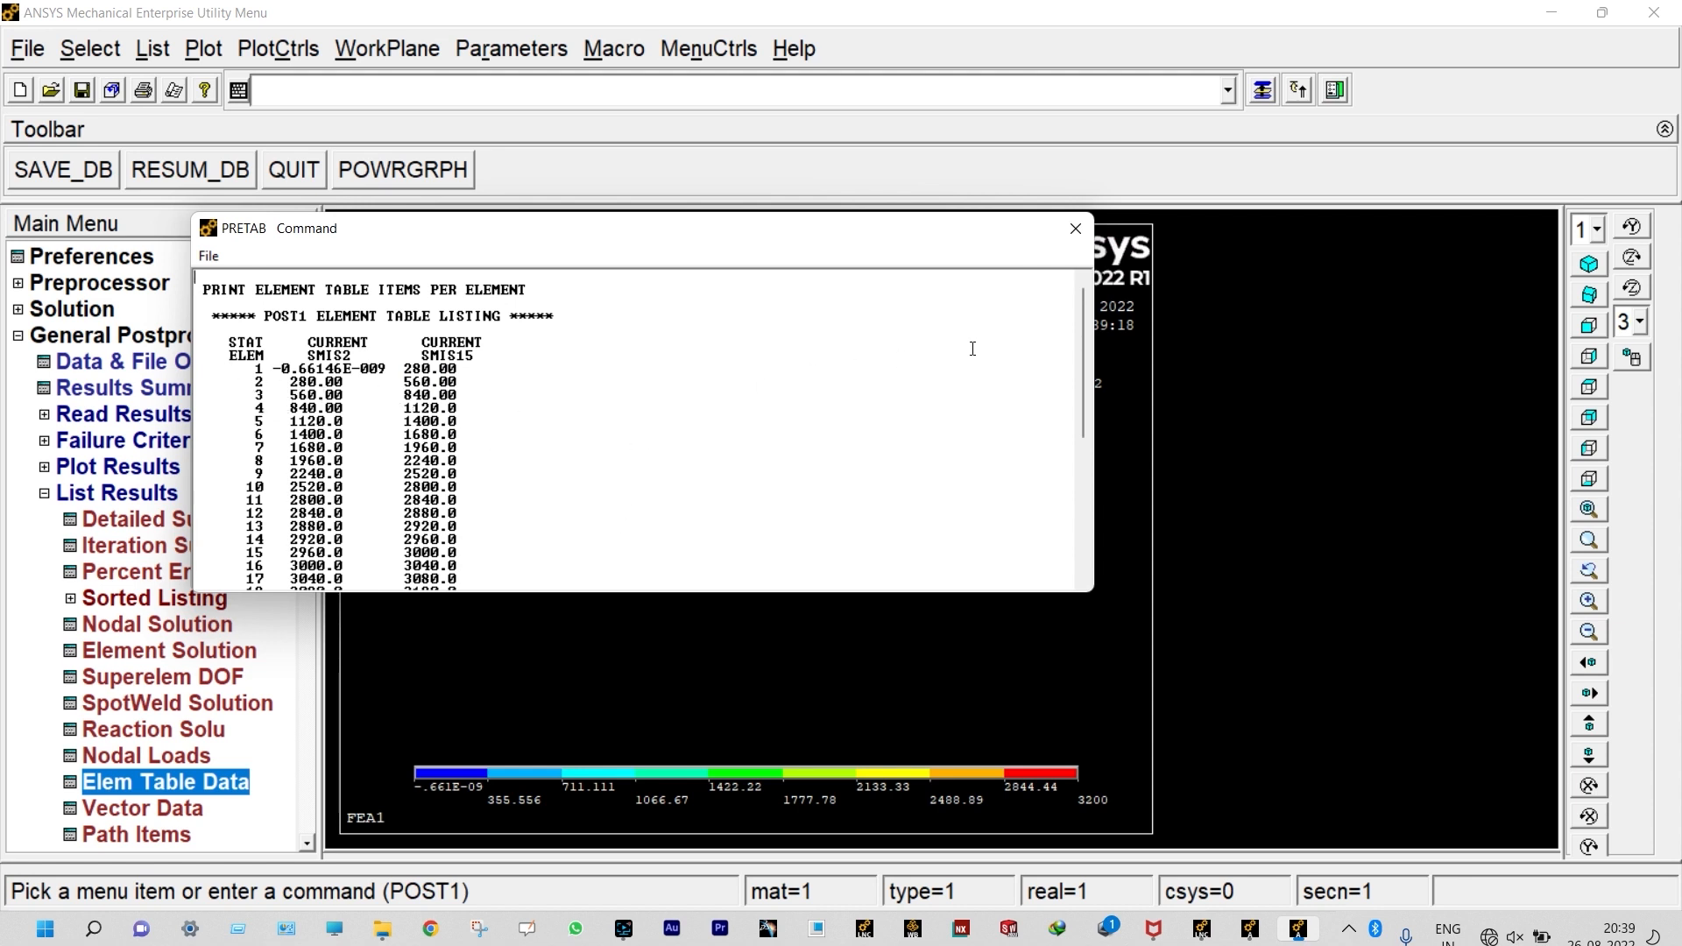
pyautogui.moveTo(1085, 308); pyautogui.dragTo(1084, 444)
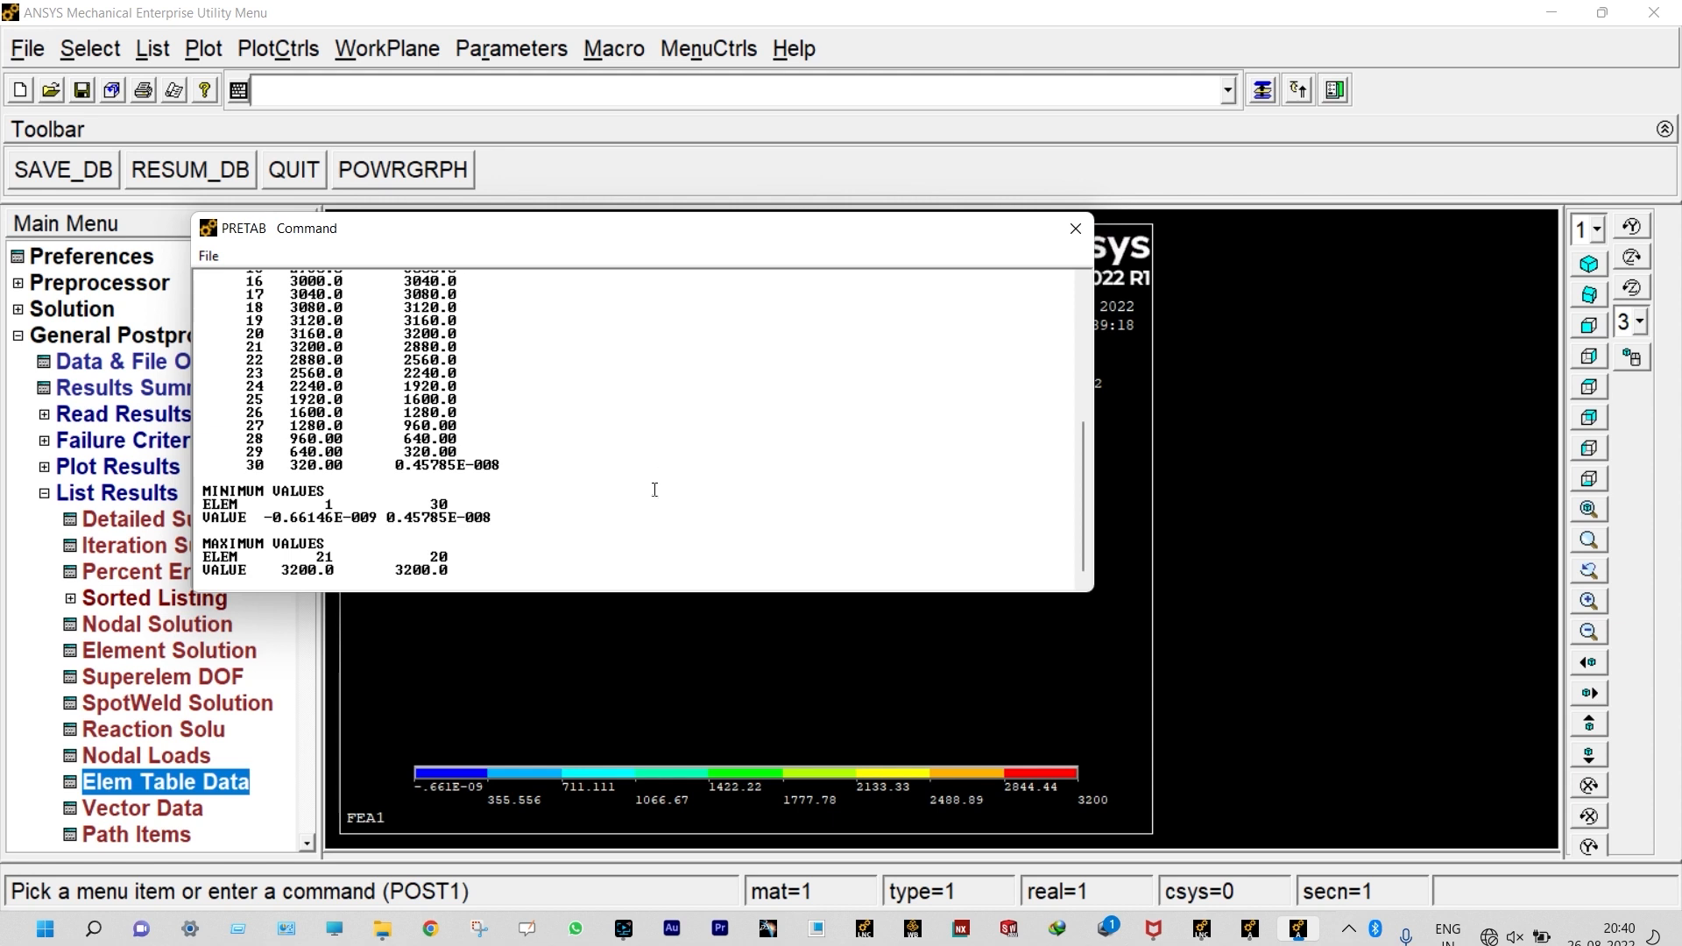
pyautogui.moveTo(1084, 472); pyautogui.dragTo(1081, 405)
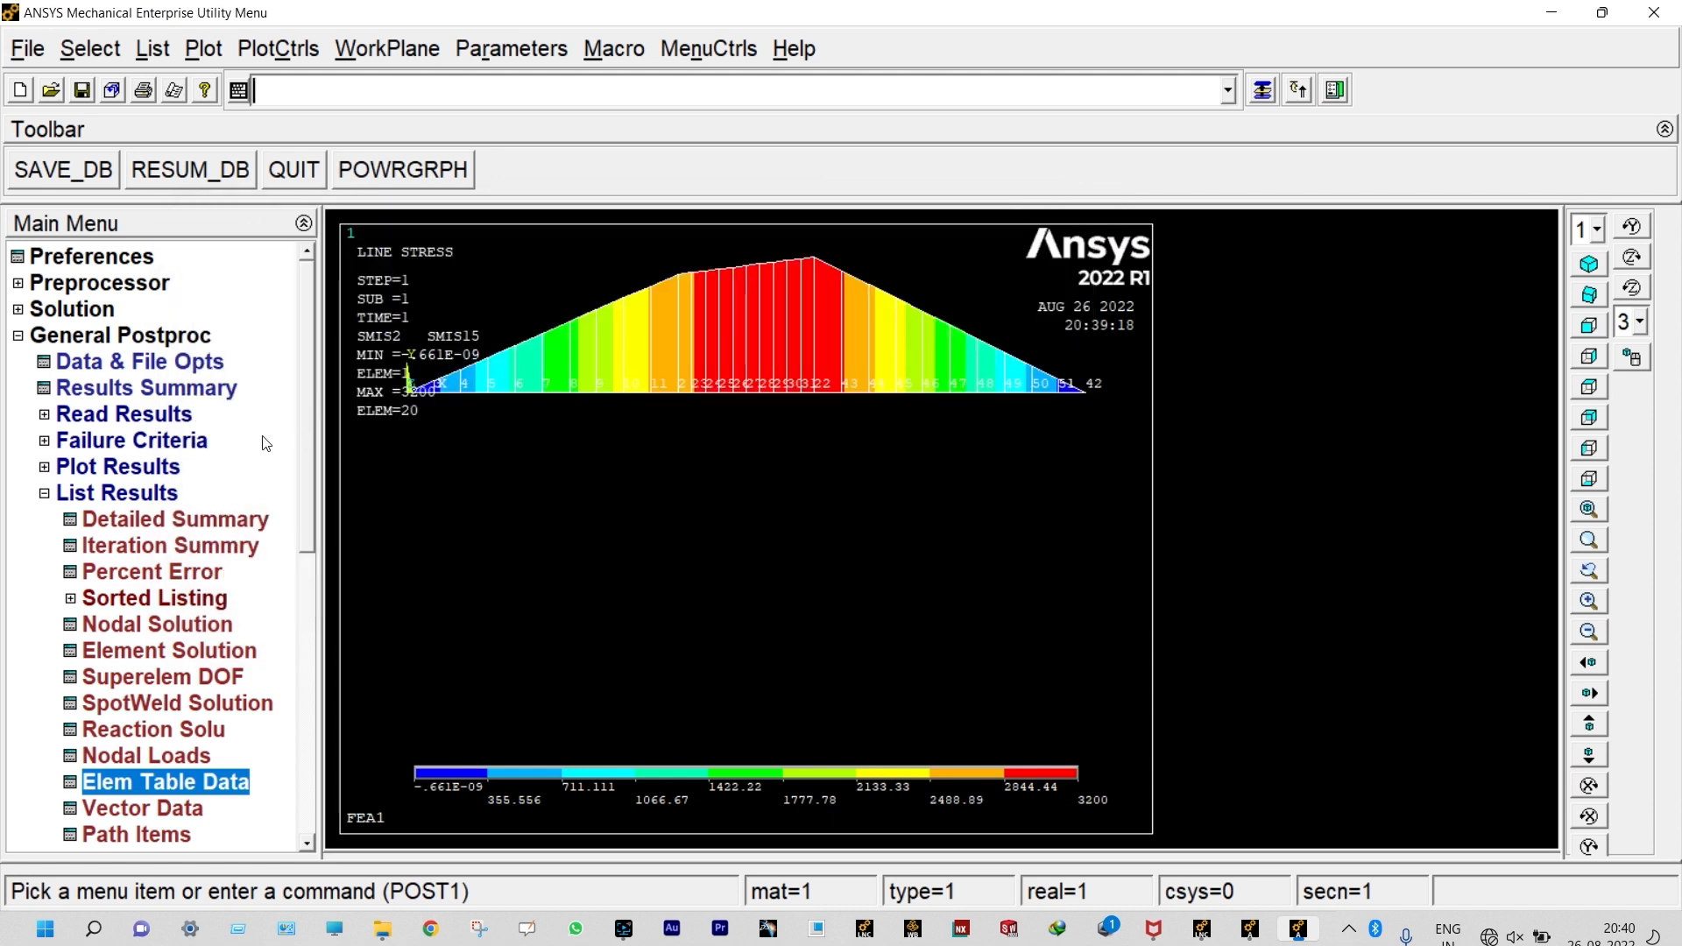
# Step: Plot the nodal solution contour of the Y-component of displacement, deformed shape only, and inspect the beam around mid-span
pyautogui.click(117, 466)
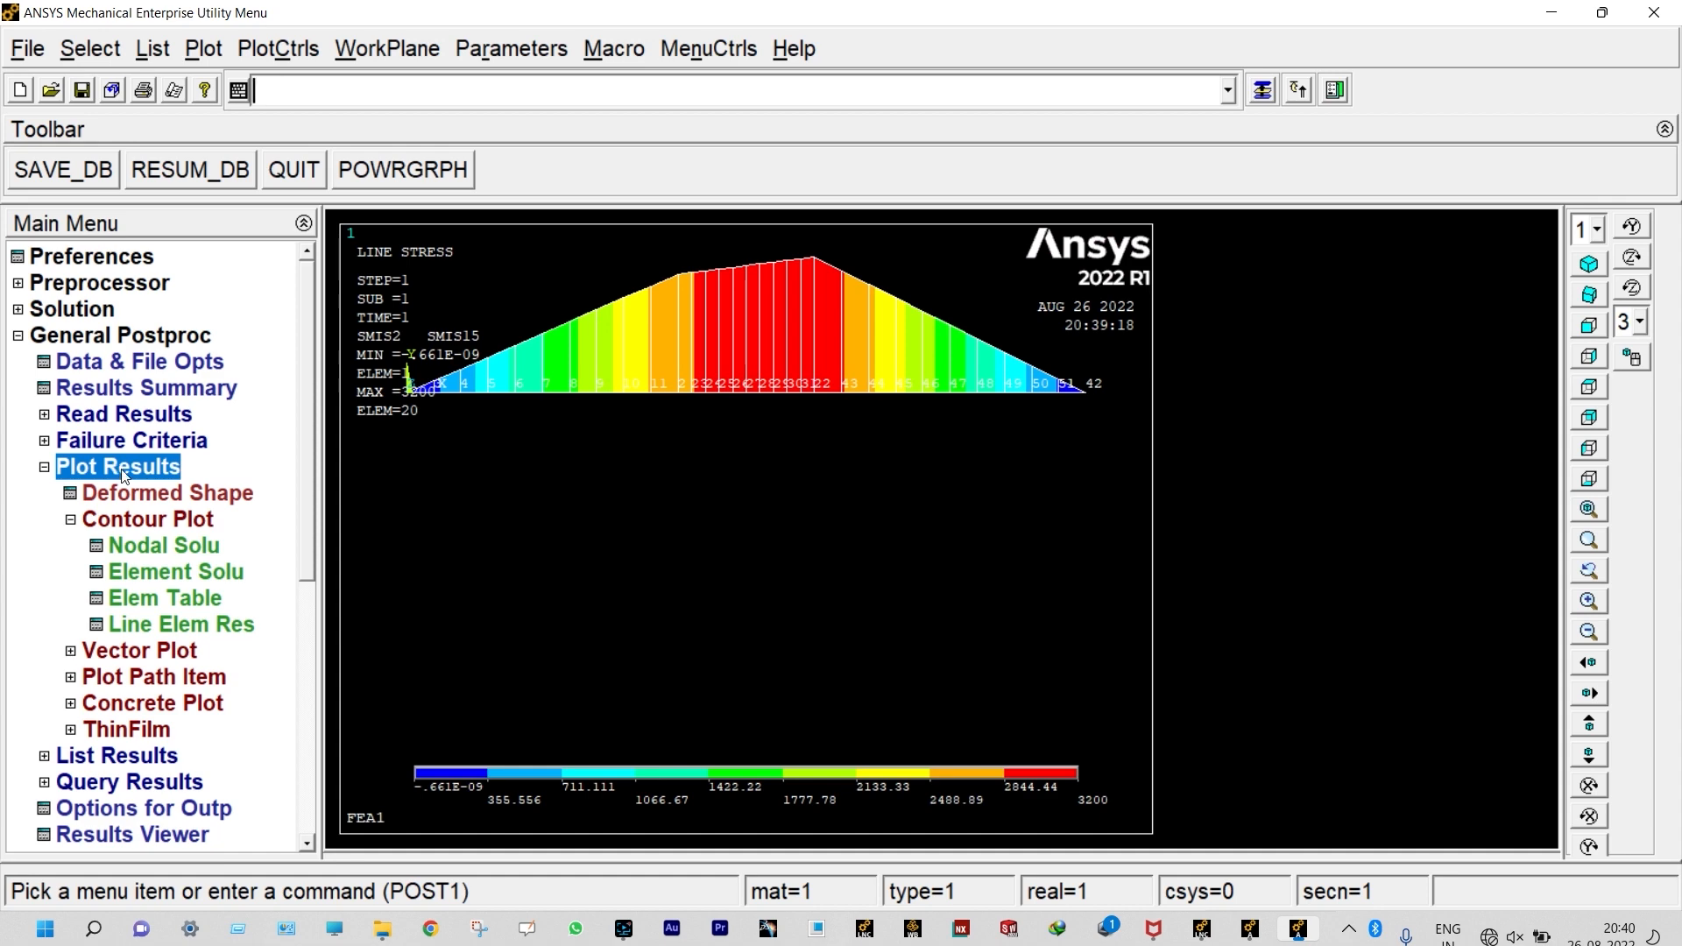
pyautogui.click(161, 546)
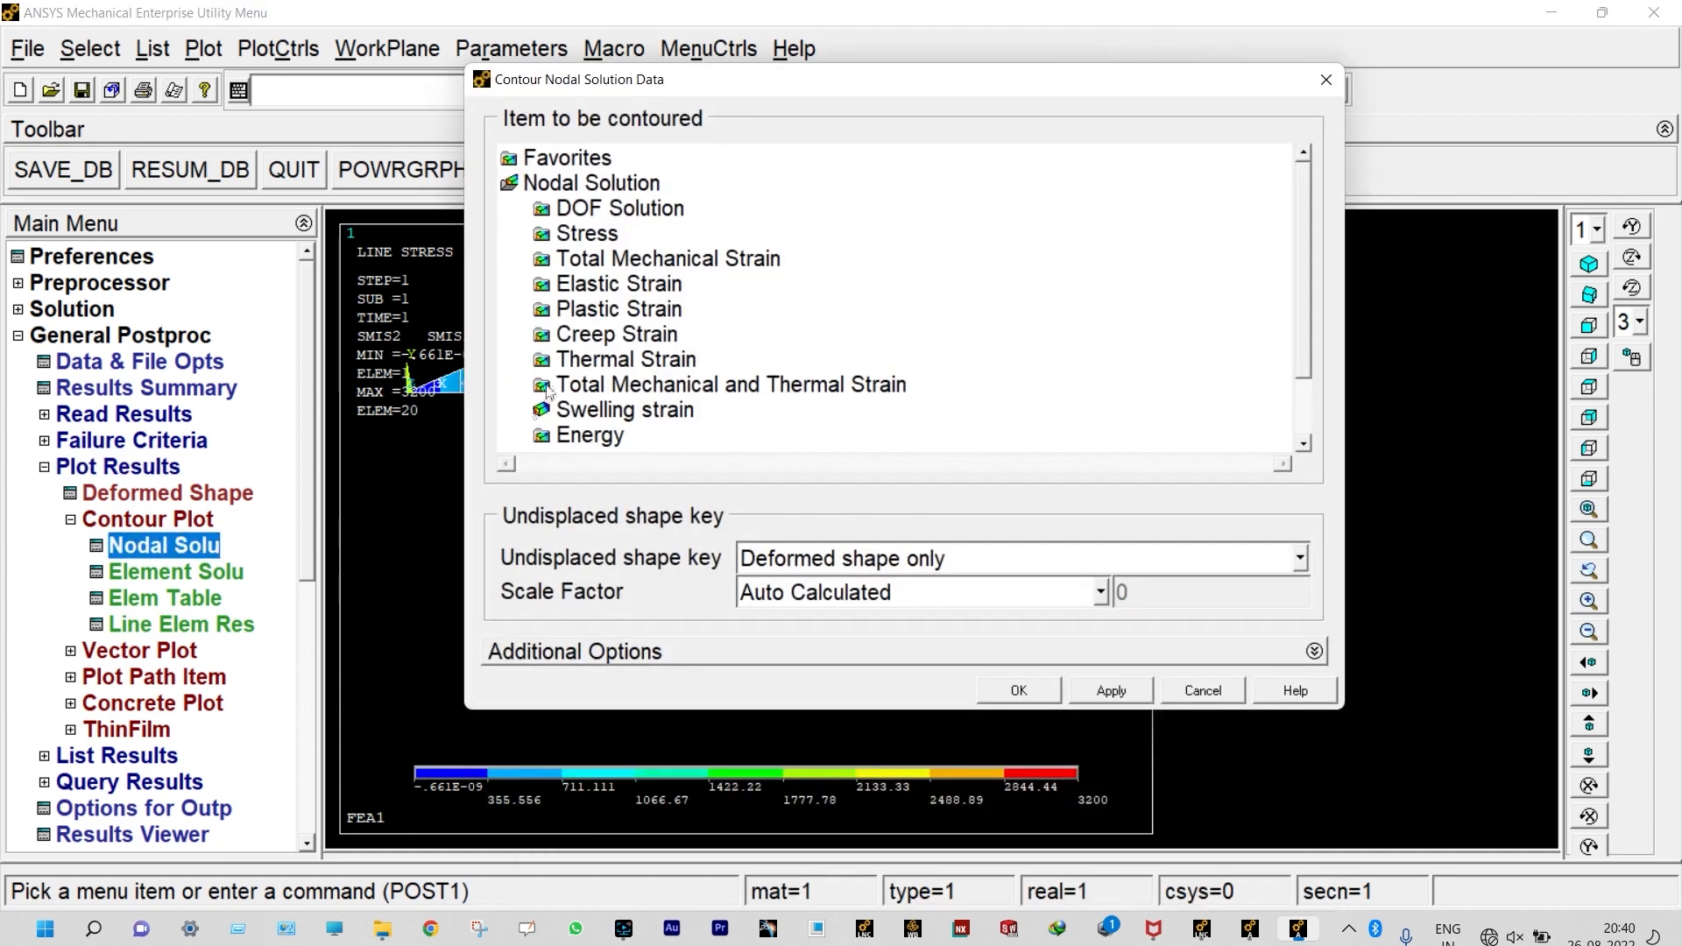
pyautogui.click(587, 210)
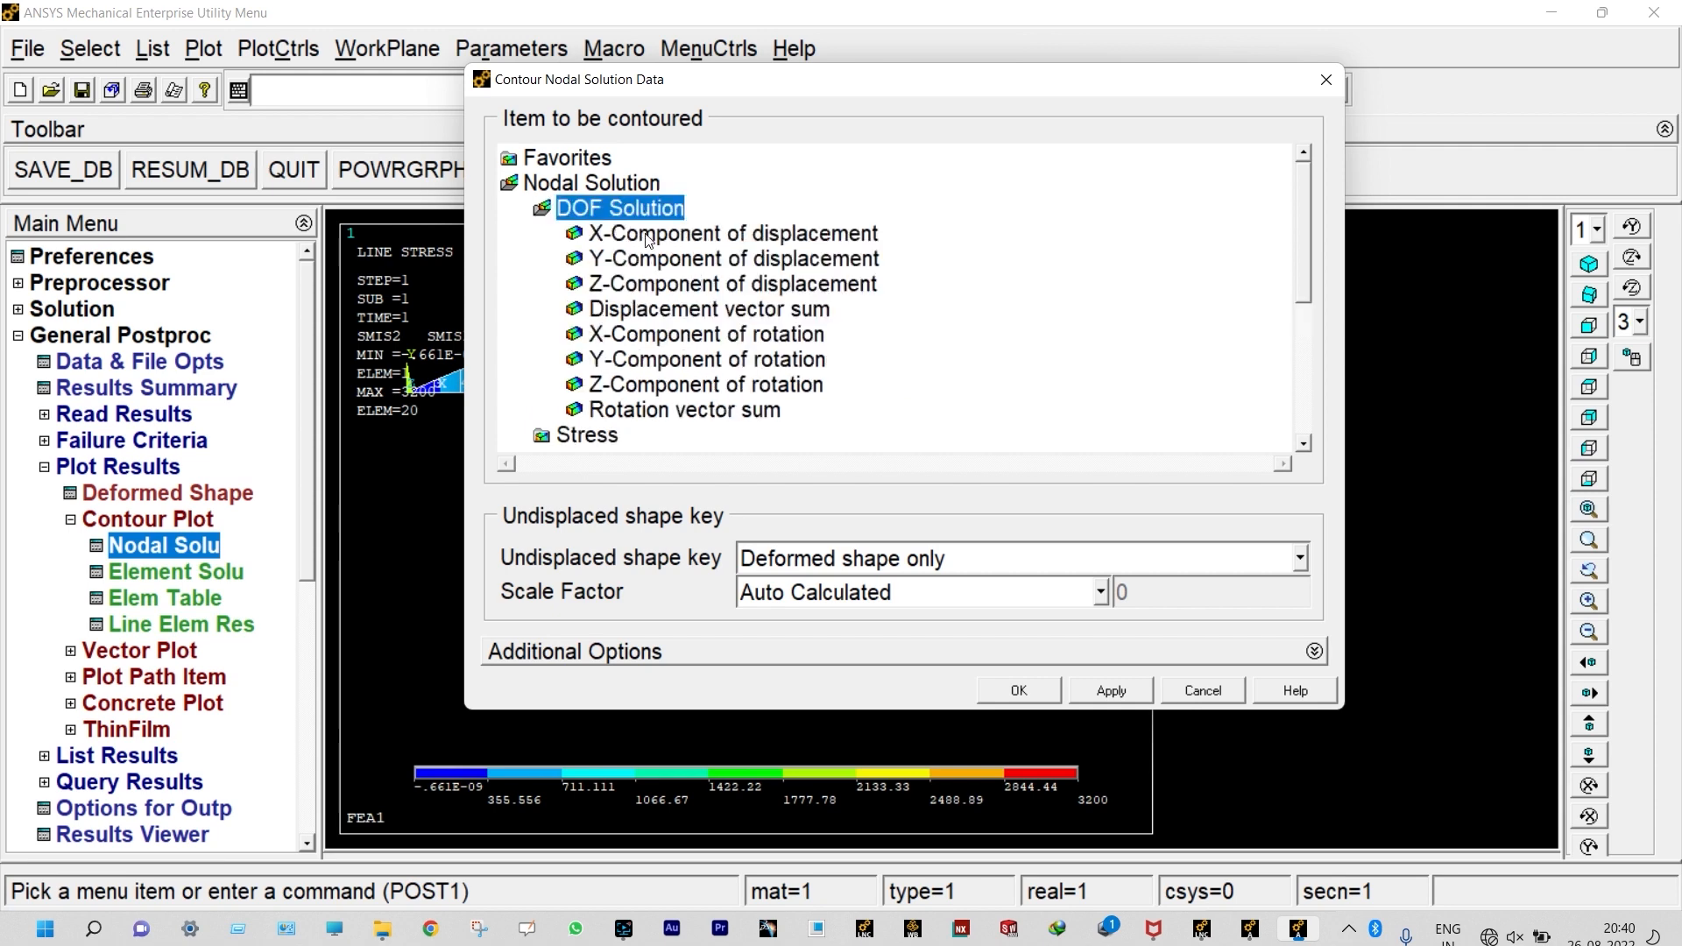
pyautogui.click(665, 260)
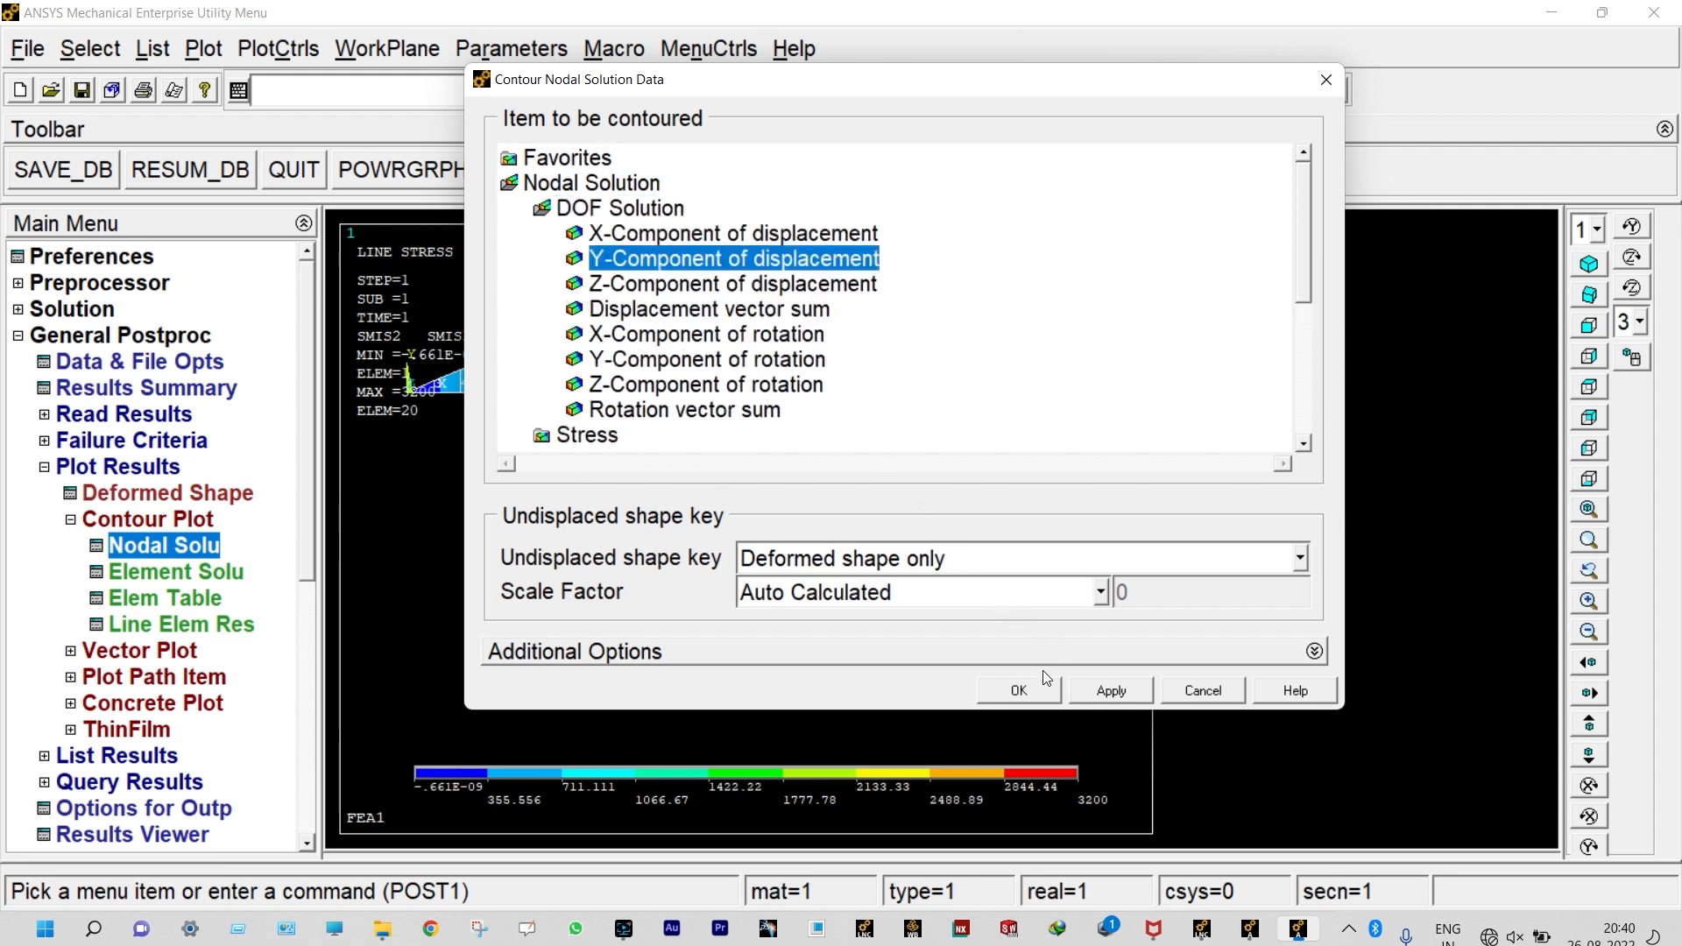
pyautogui.click(1030, 690)
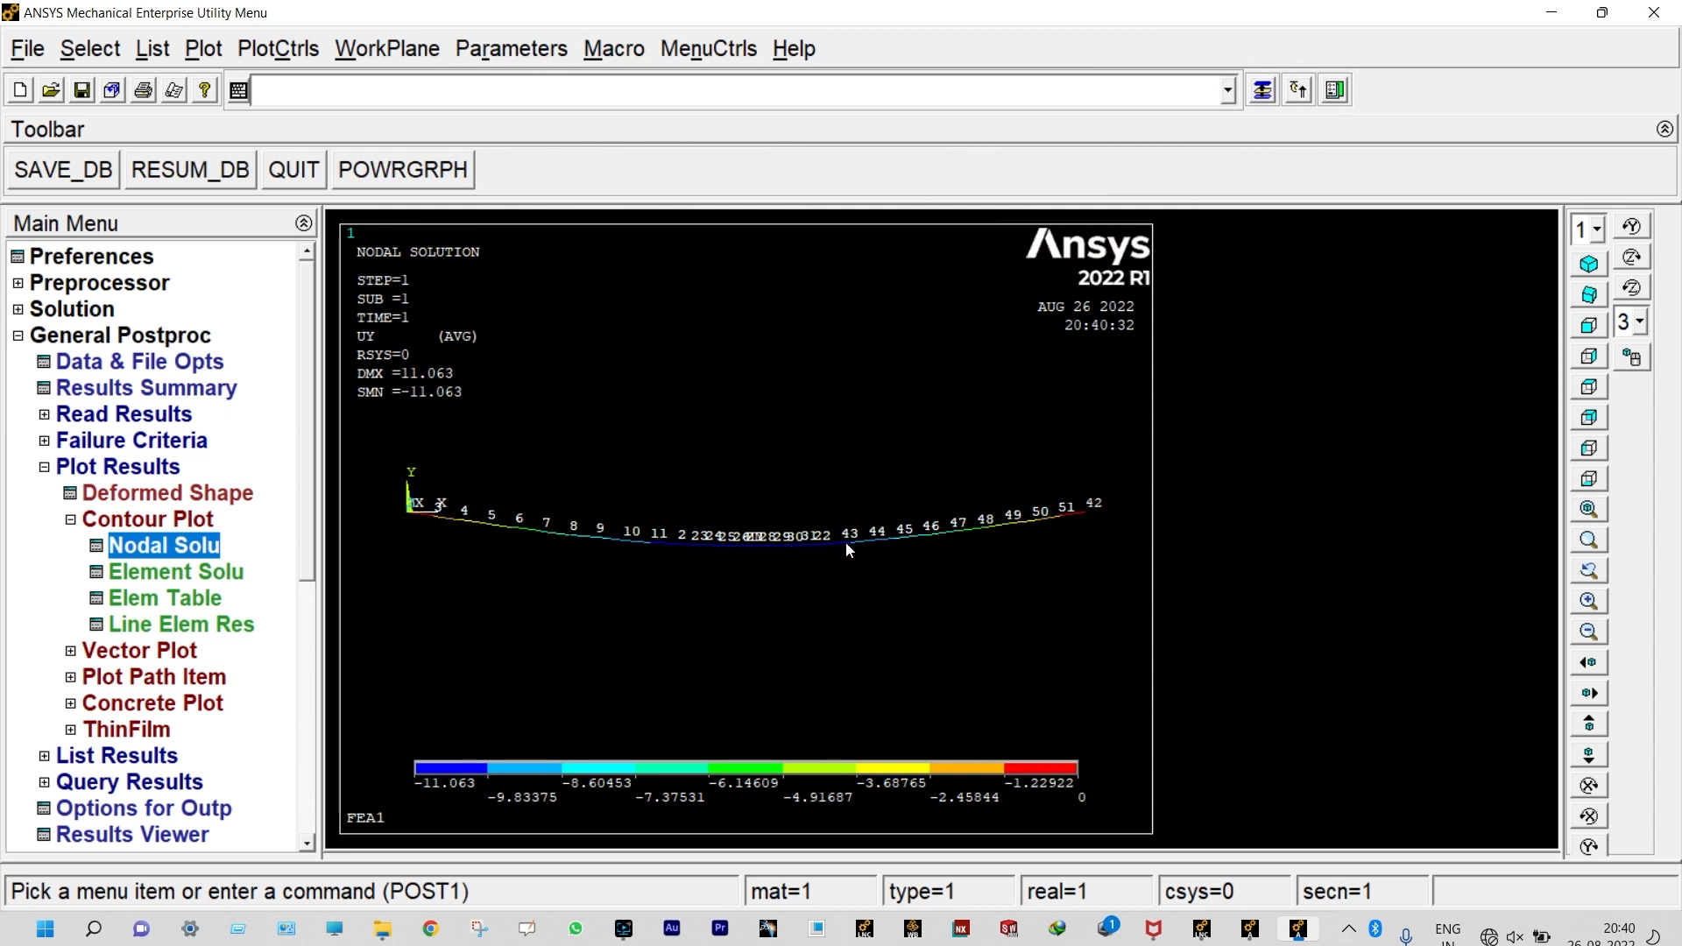
pyautogui.scroll(5, 791, 526)
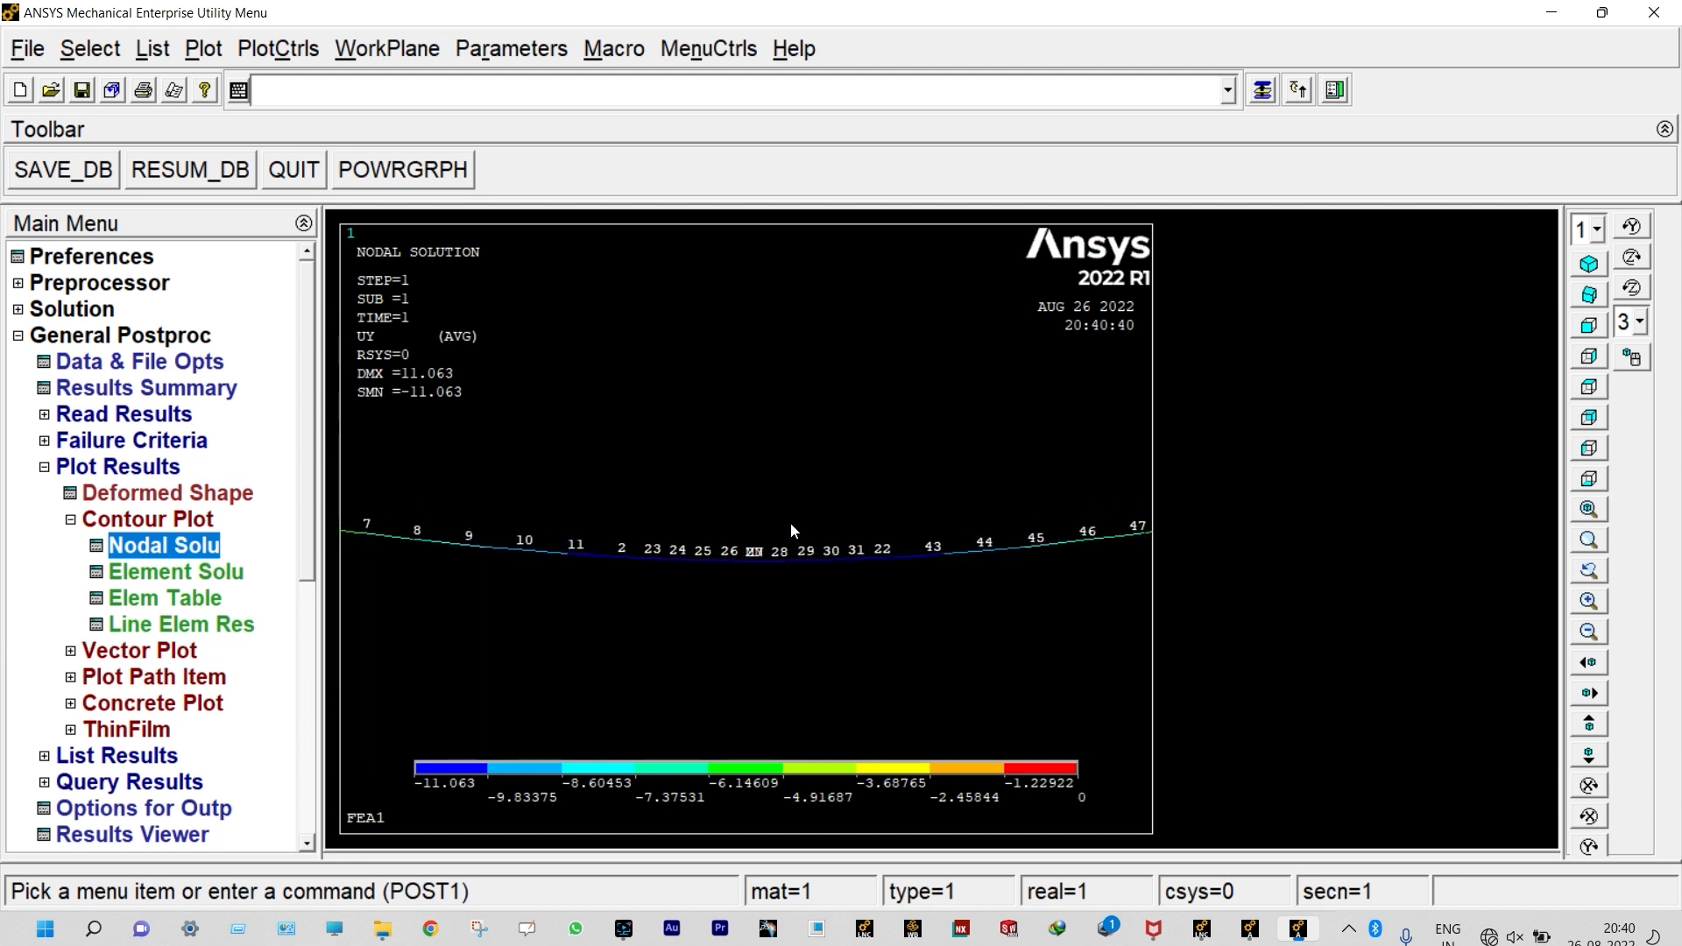
pyautogui.scroll(1, 791, 528)
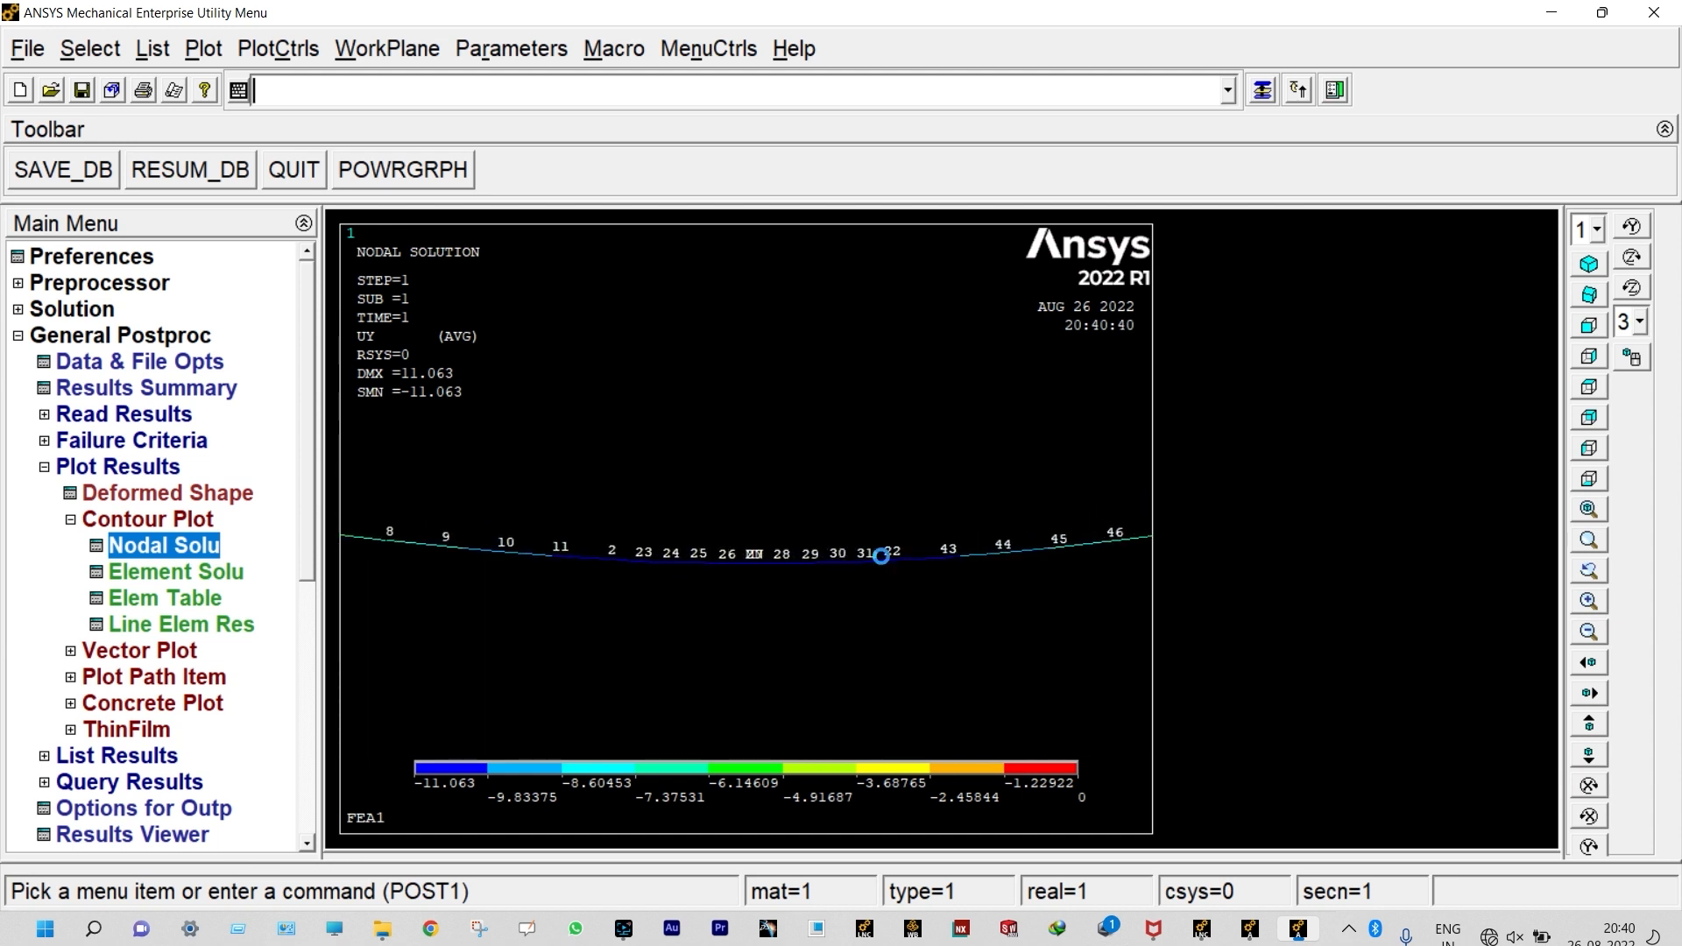
pyautogui.scroll(-3, 691, 607)
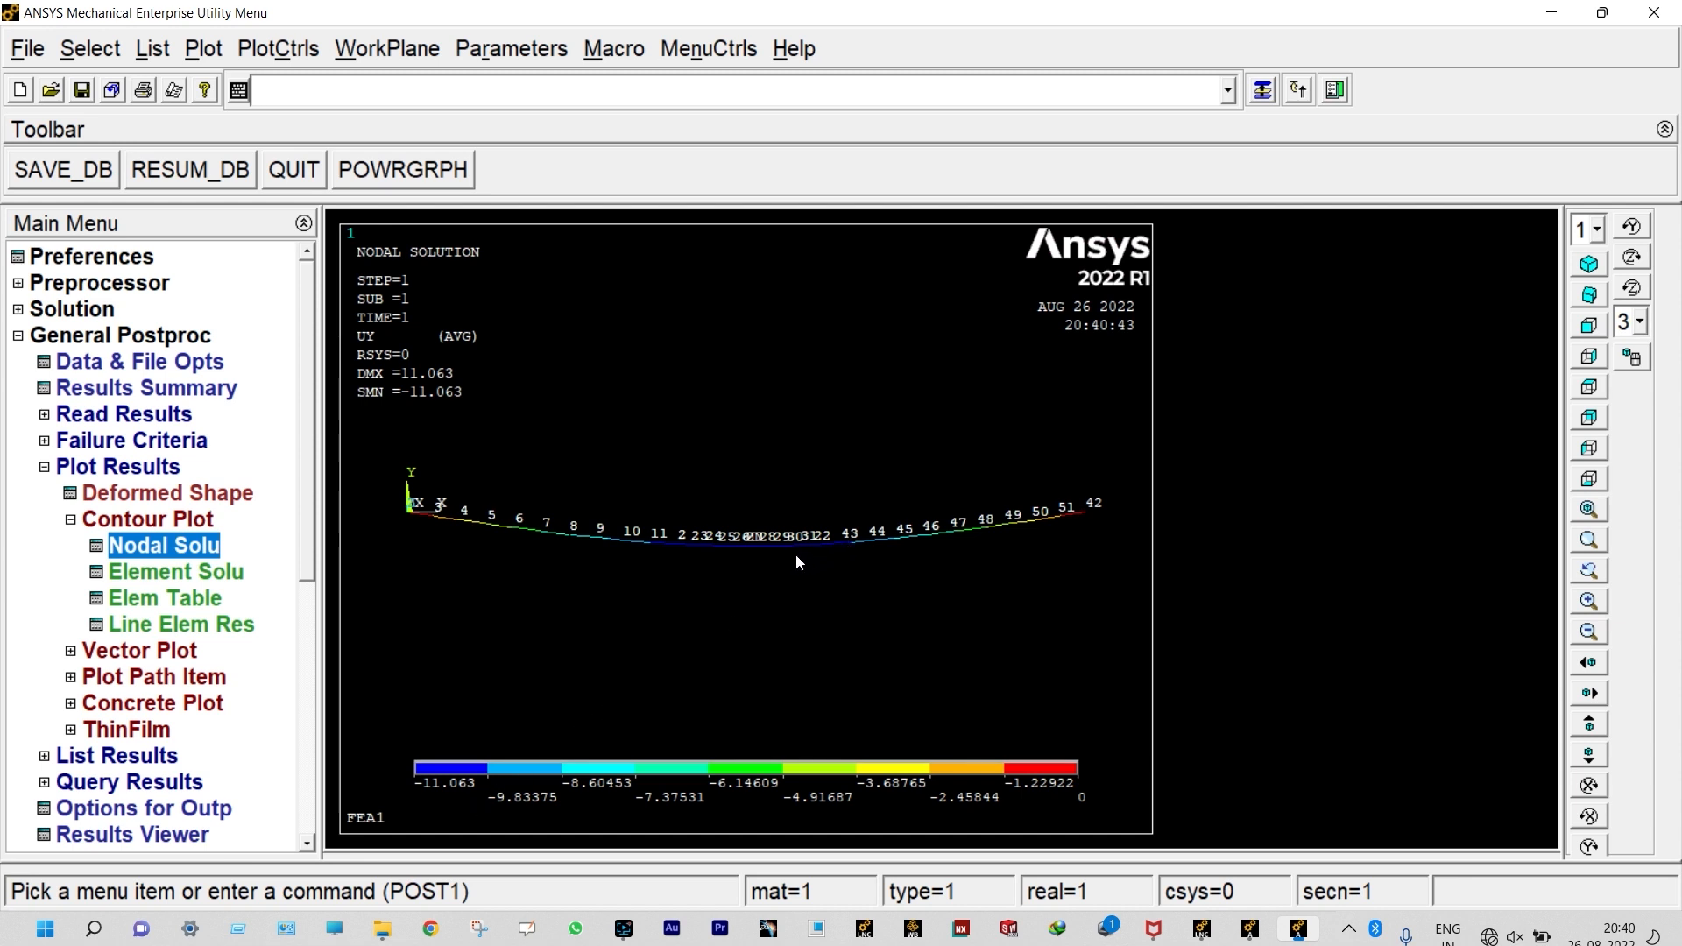
pyautogui.scroll(1, 743, 548)
pyautogui.scroll(-1, 746, 539)
pyautogui.scroll(-1, 303, 536)
# Step: List the nodal solution for the Y-component of displacement, read down to the maximum absolute value and close the listing
pyautogui.scroll(-1, 302, 536)
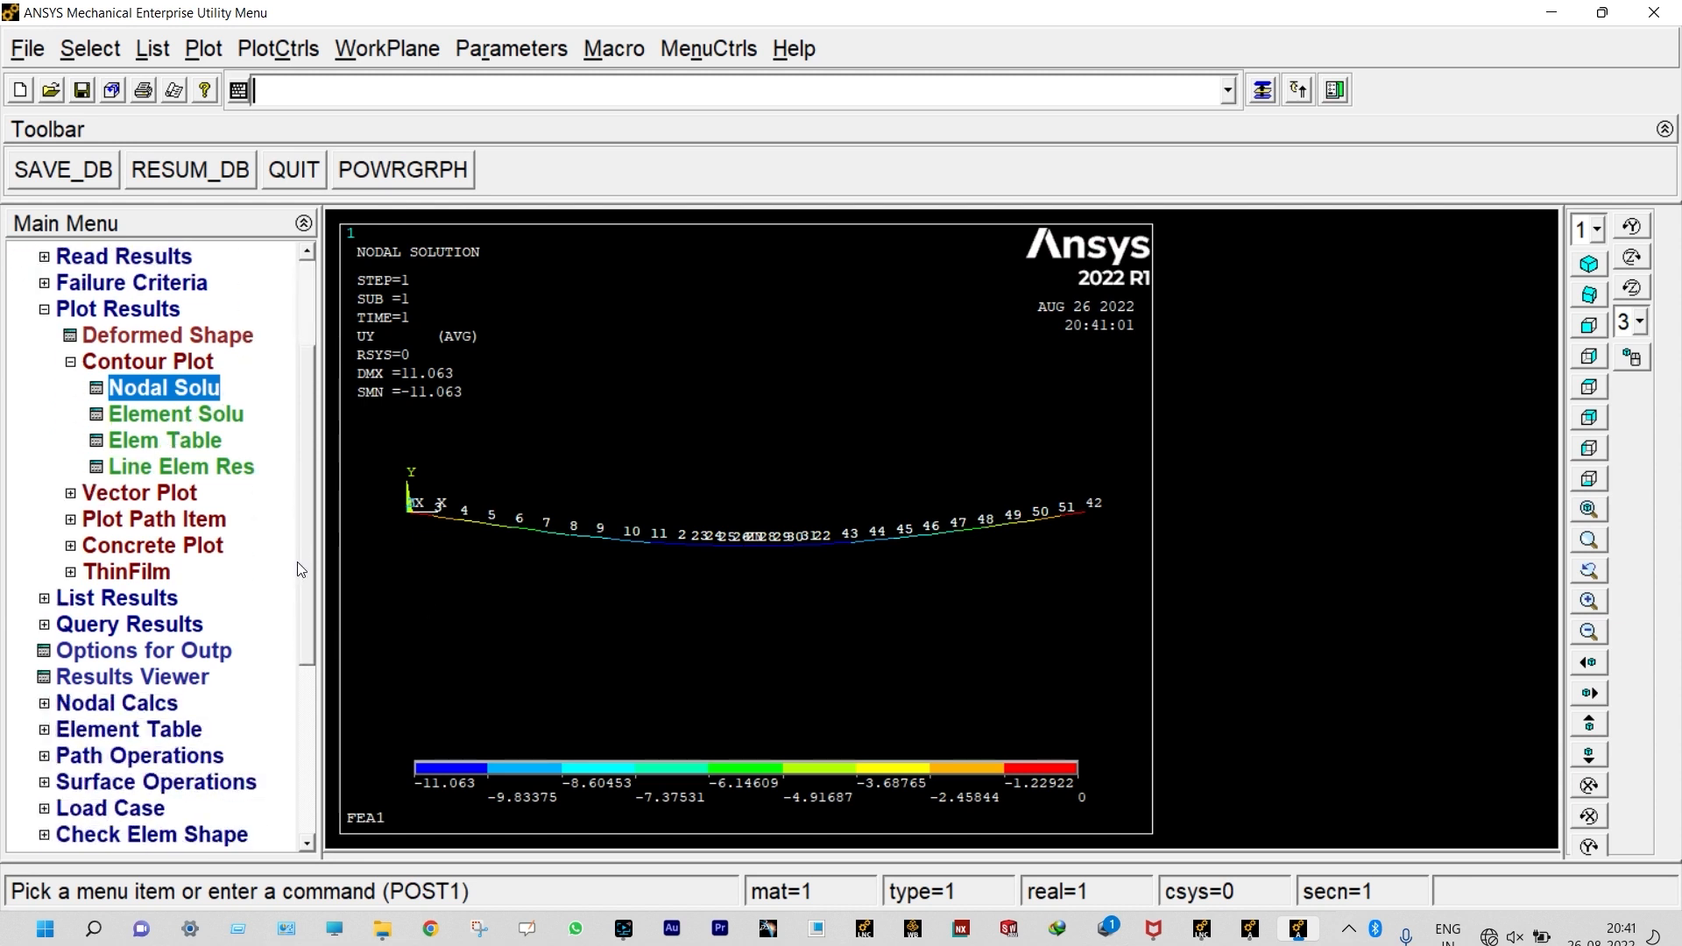
pyautogui.click(112, 601)
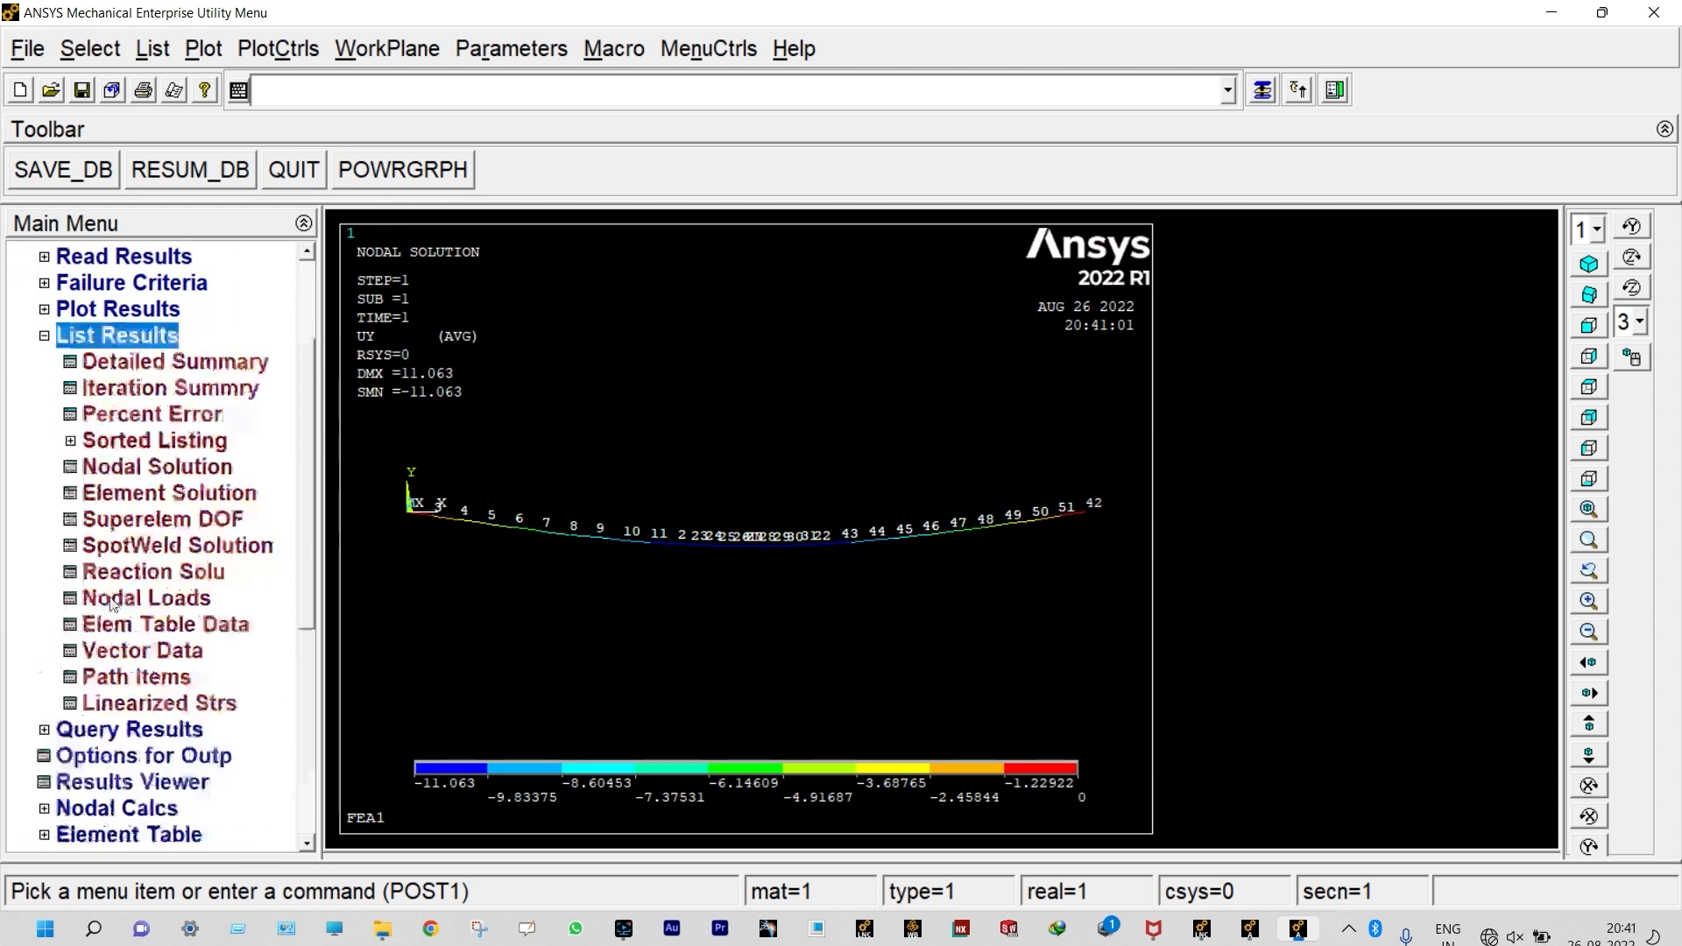
pyautogui.click(133, 467)
pyautogui.doubleClick(696, 375)
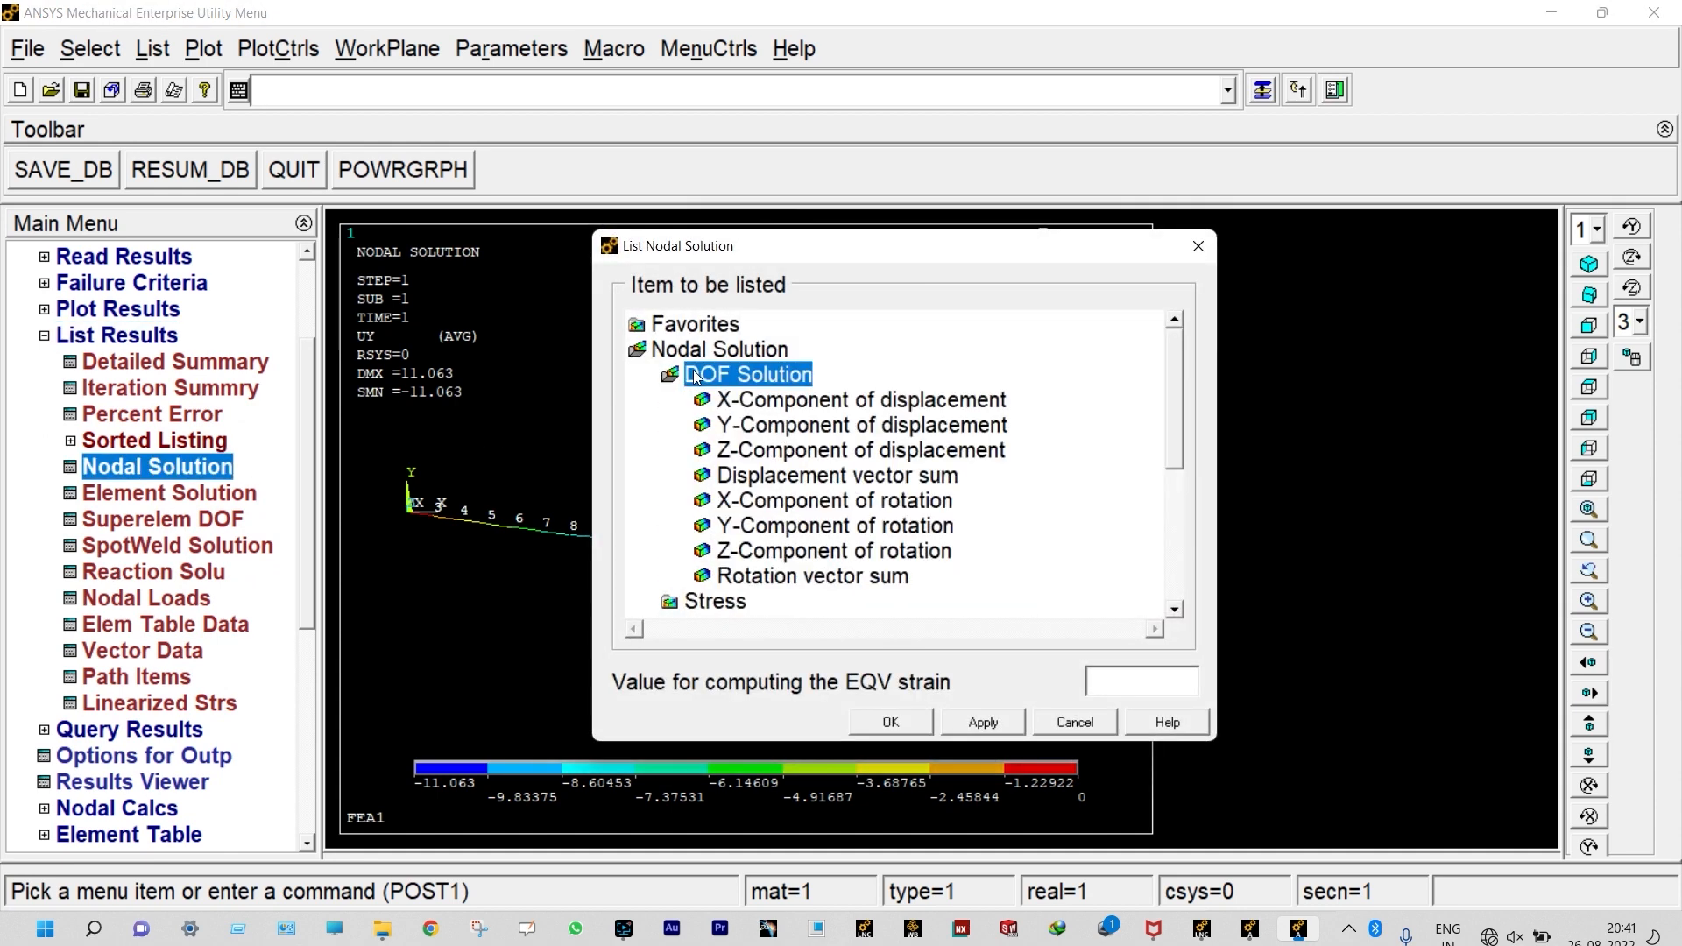
pyautogui.click(752, 425)
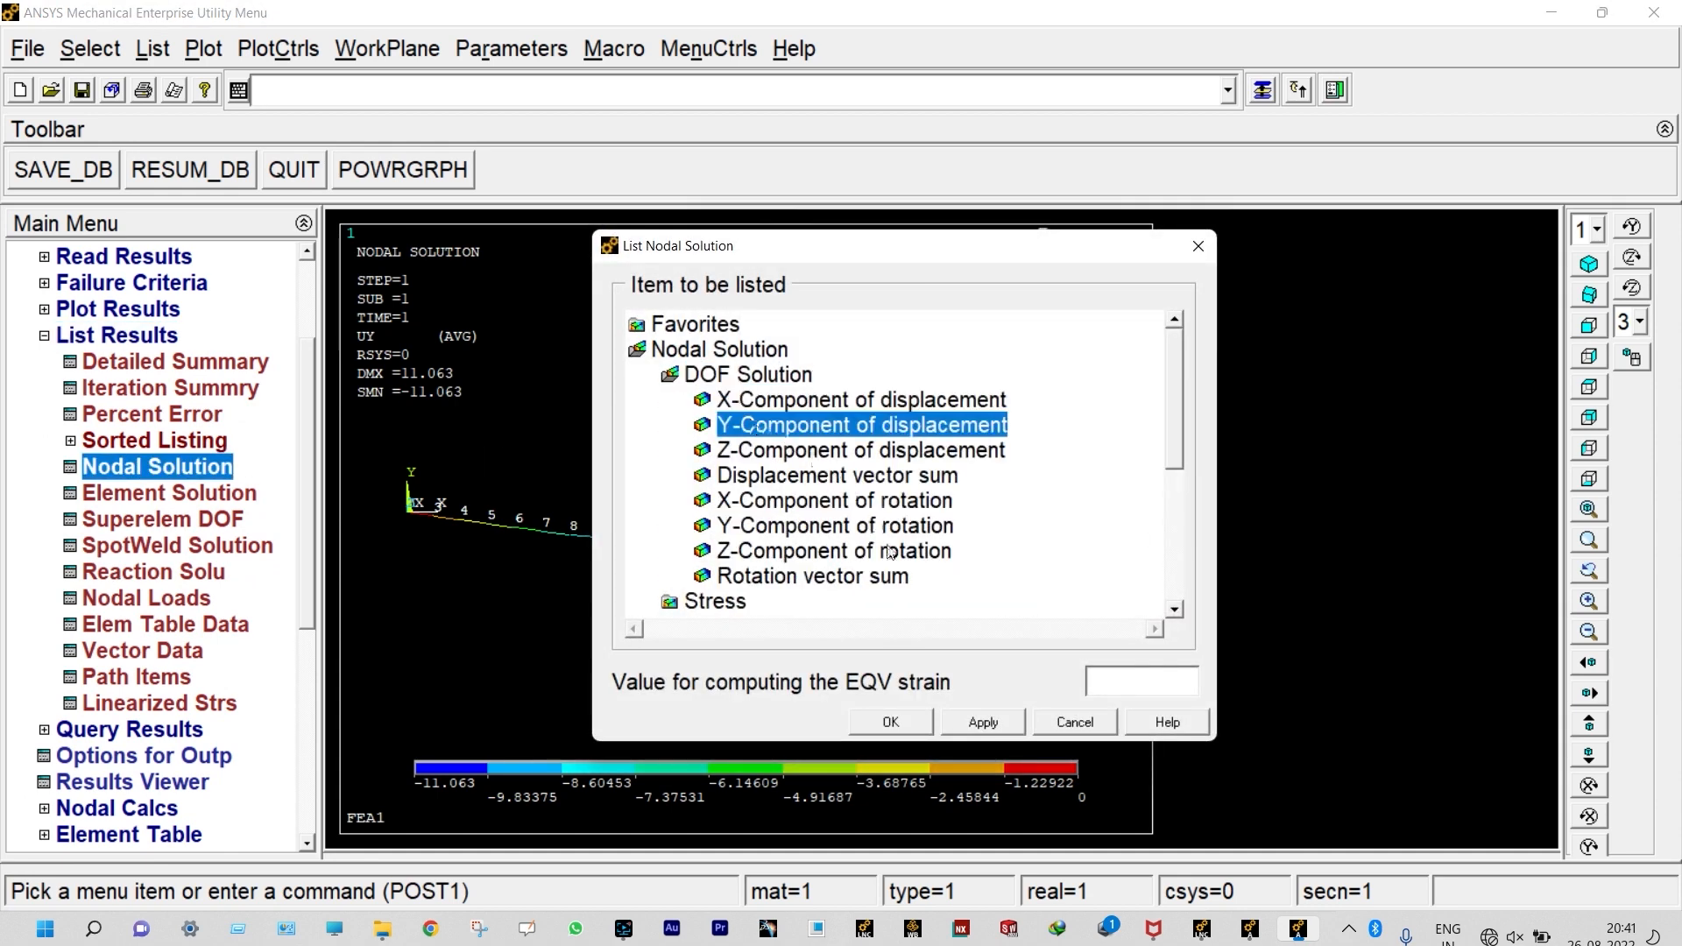
pyautogui.click(890, 722)
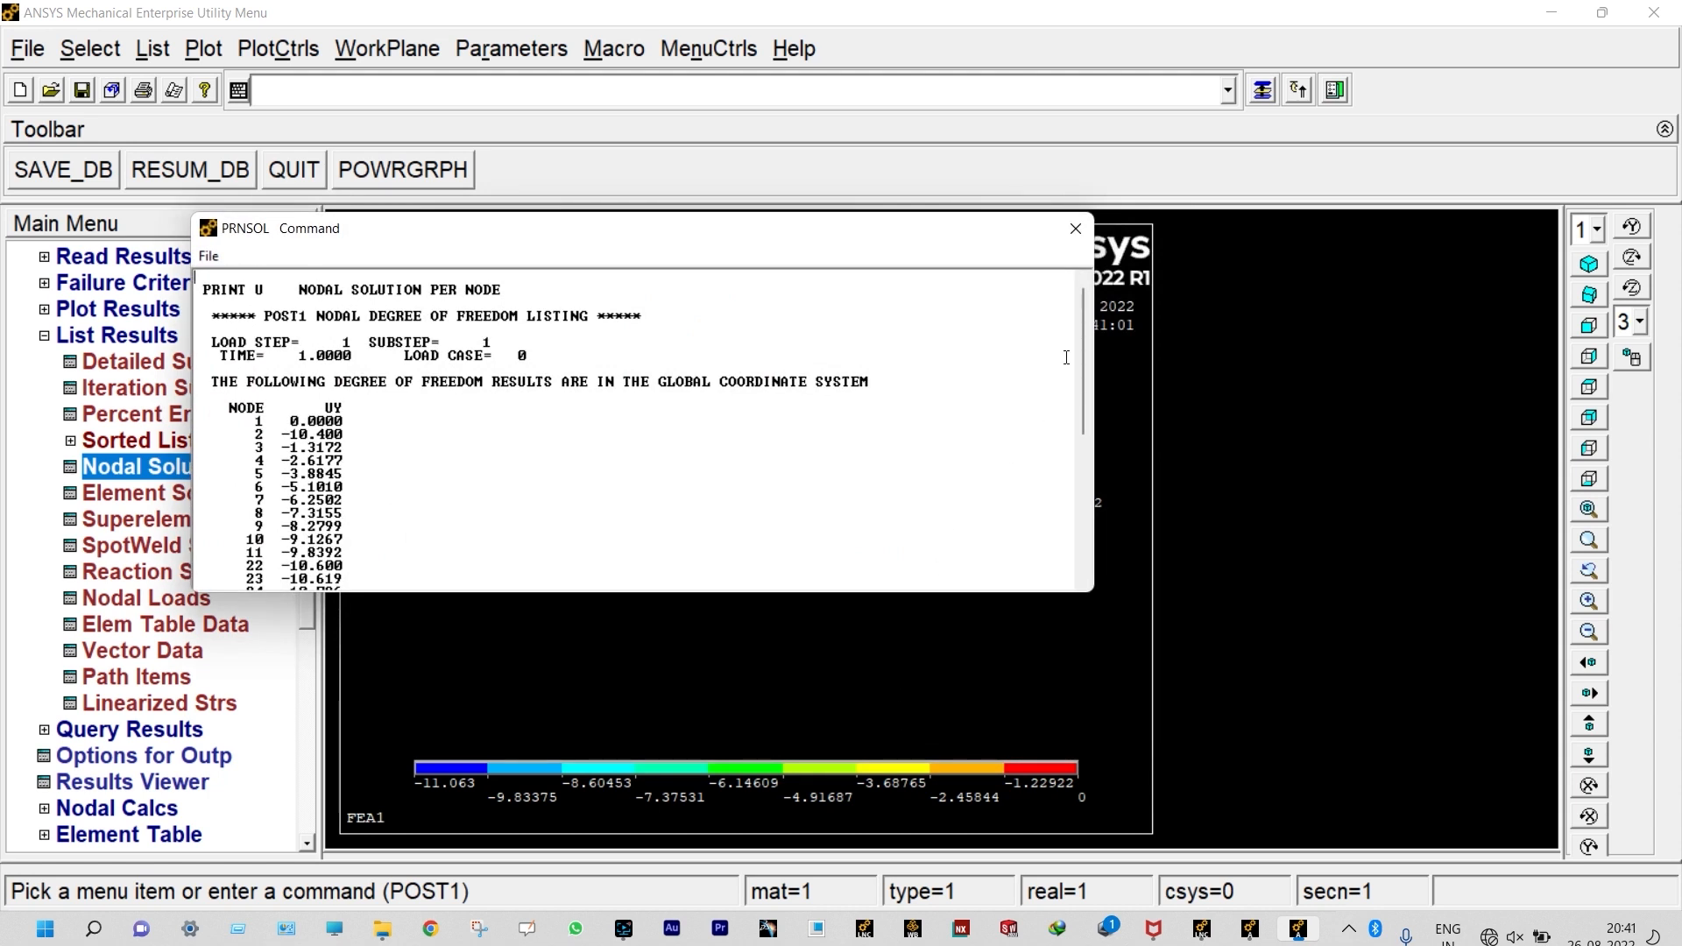
pyautogui.moveTo(1079, 328); pyautogui.dragTo(1066, 511)
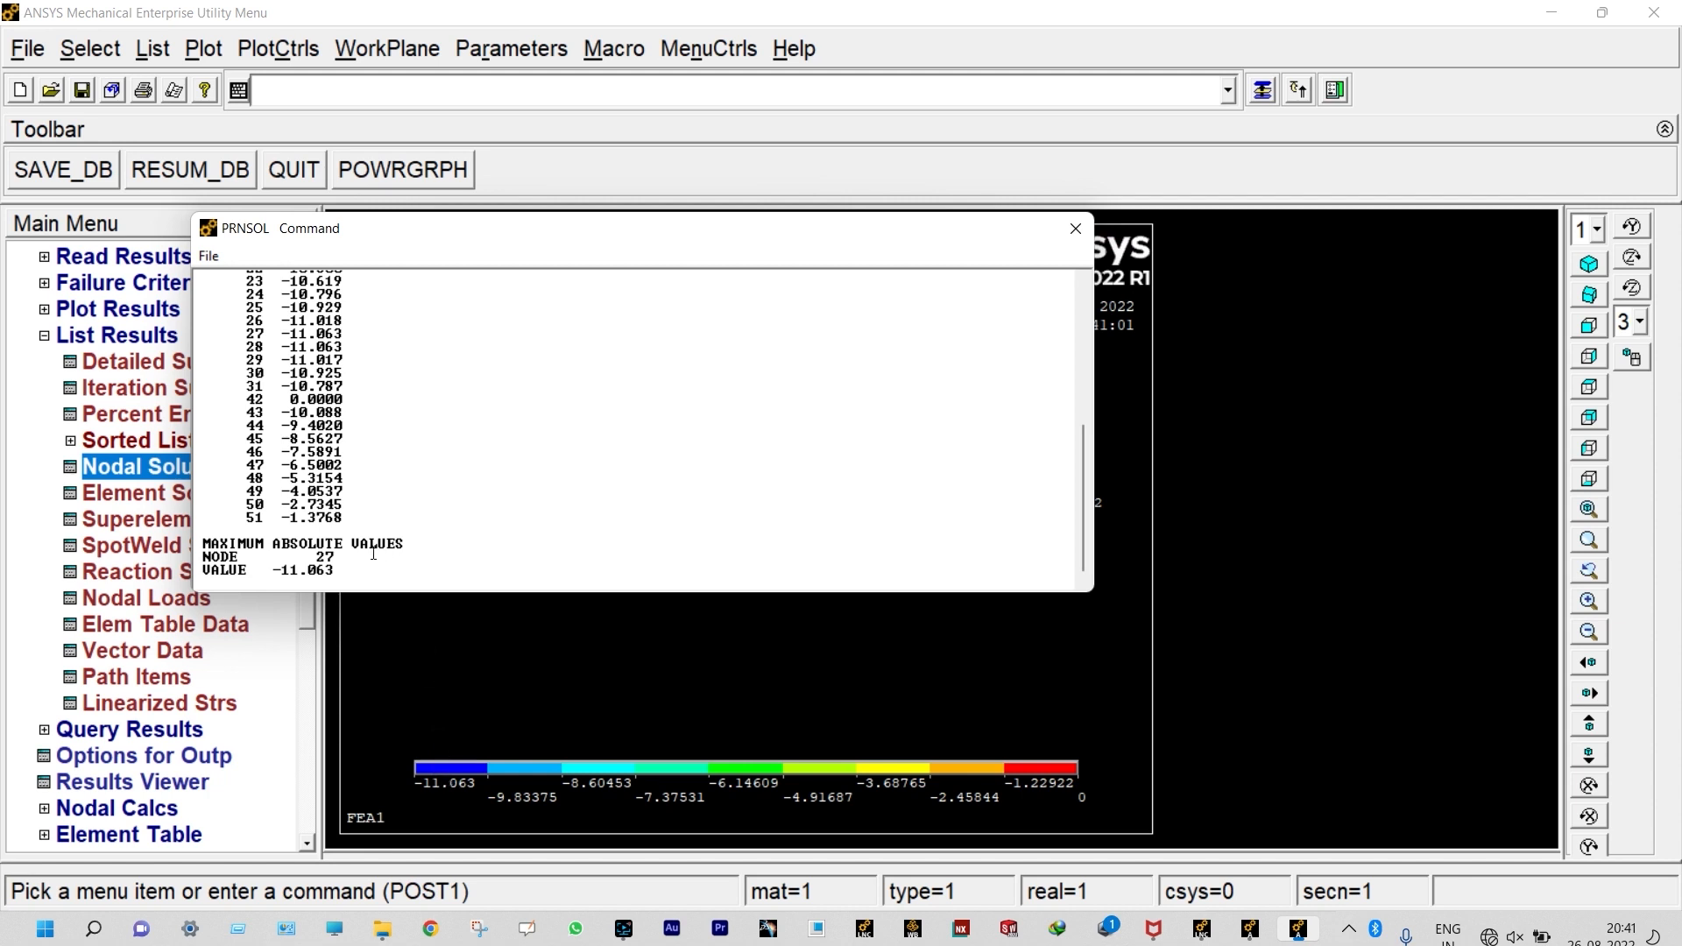
pyautogui.click(1076, 227)
# Step: Examine the node numbers along the middle of the deflected beam to locate the point of maximum deflection
pyautogui.scroll(5, 759, 529)
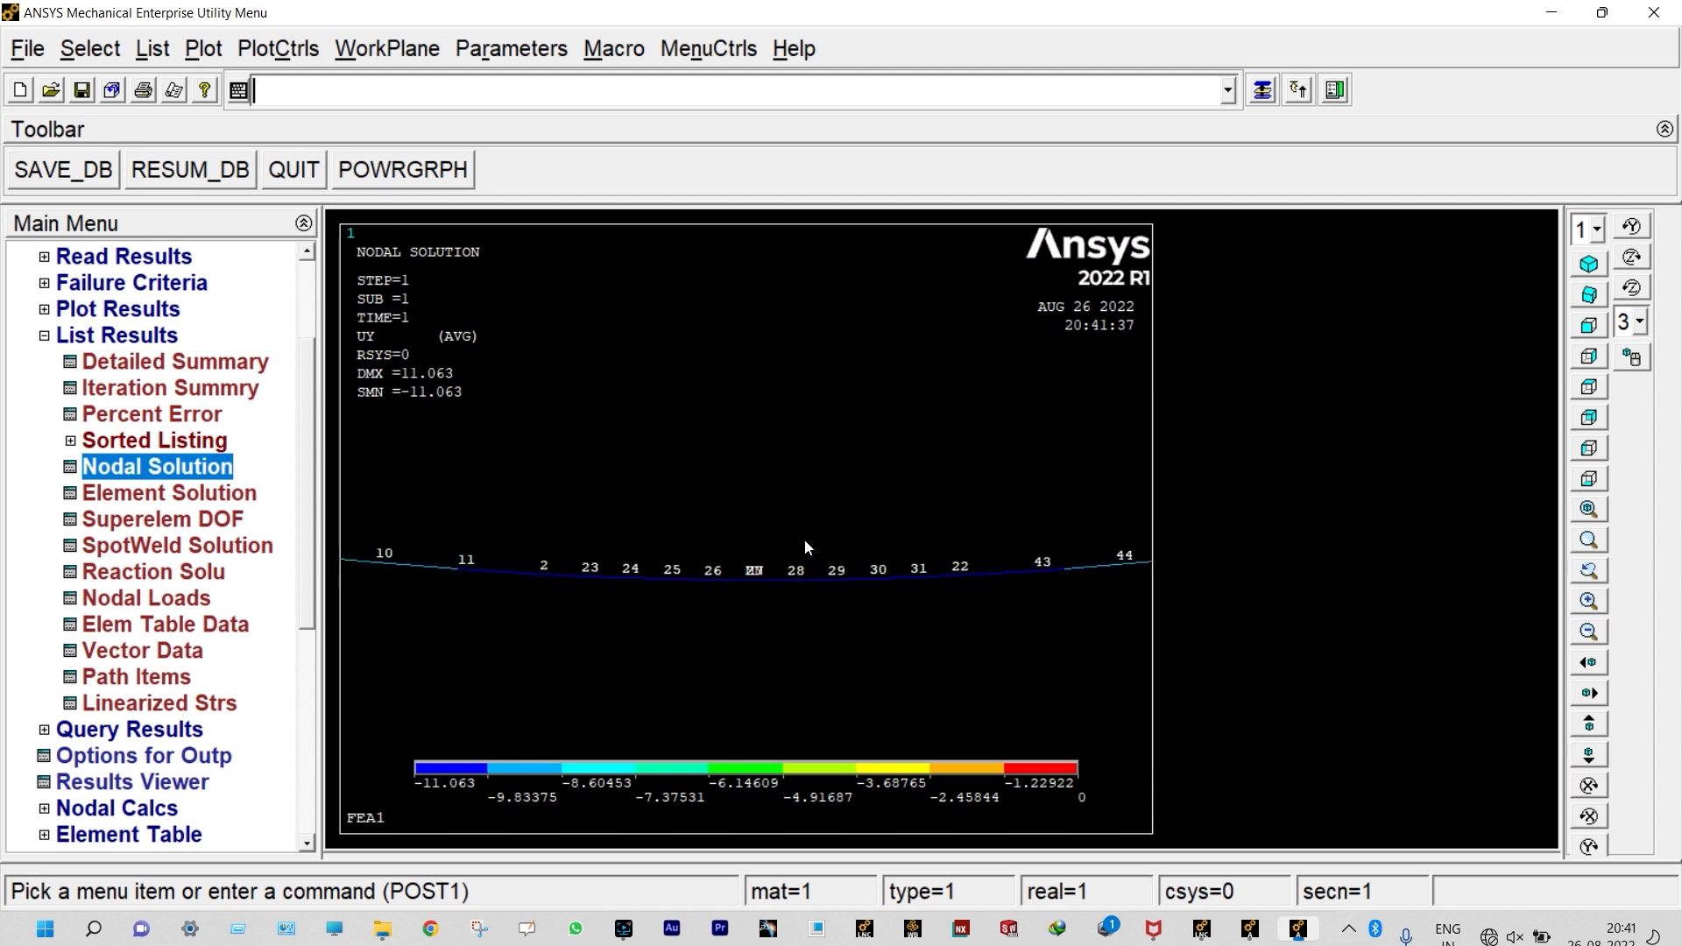
pyautogui.scroll(1, 806, 573)
pyautogui.scroll(3, 762, 614)
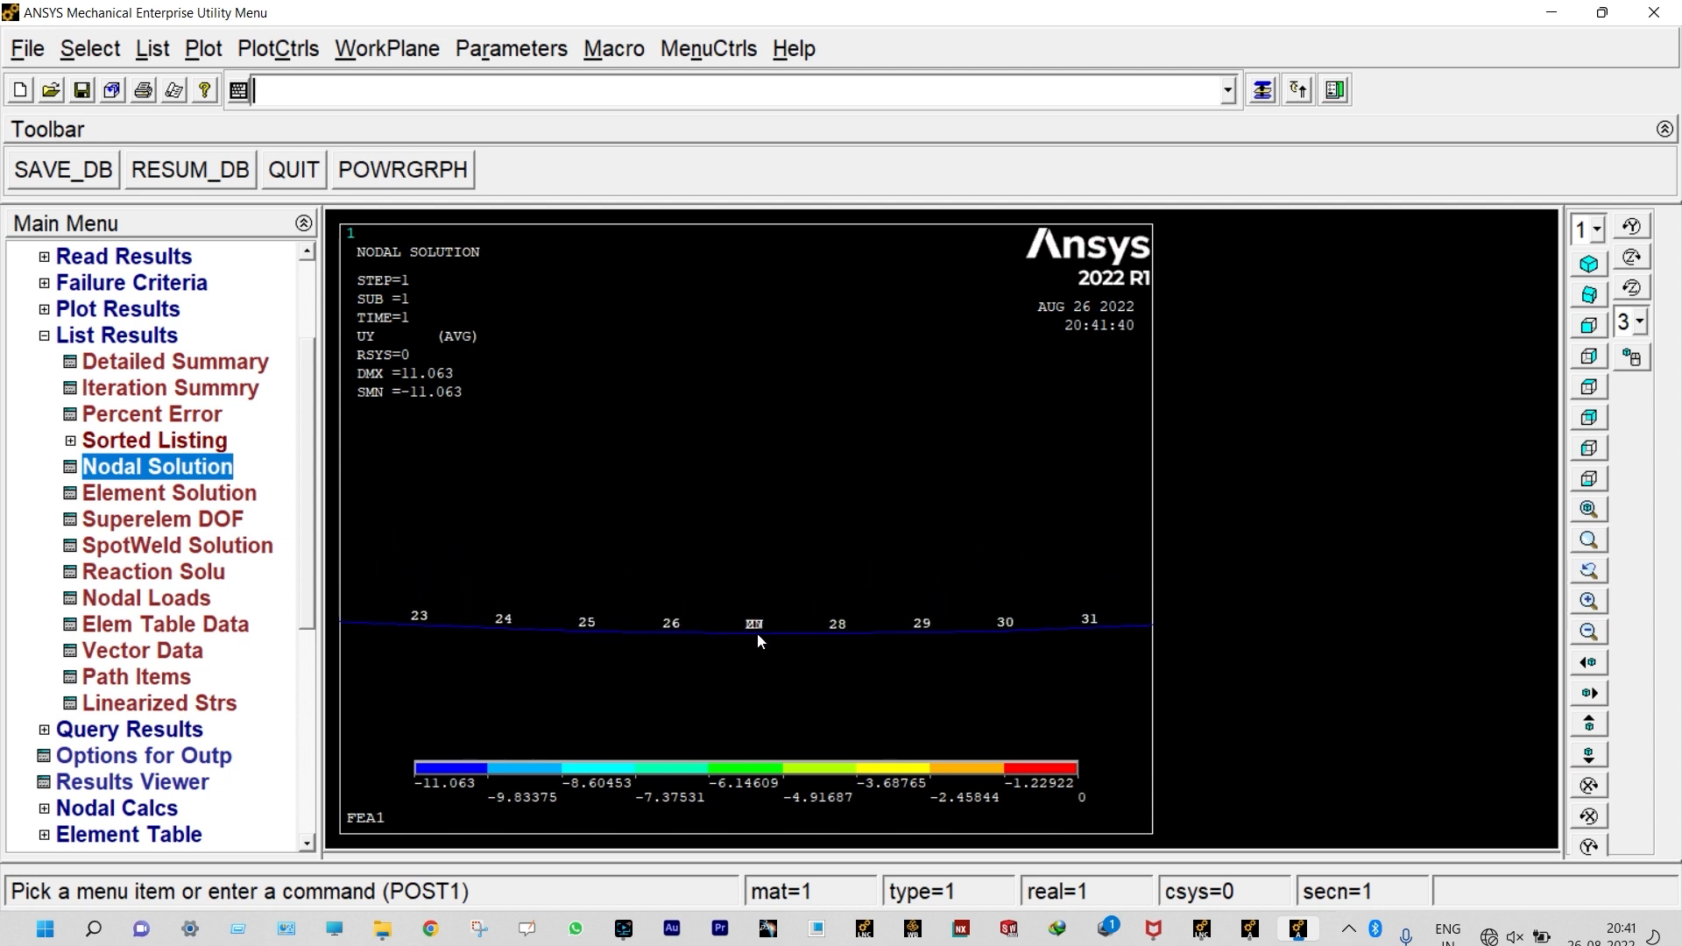
pyautogui.scroll(-3, 757, 633)
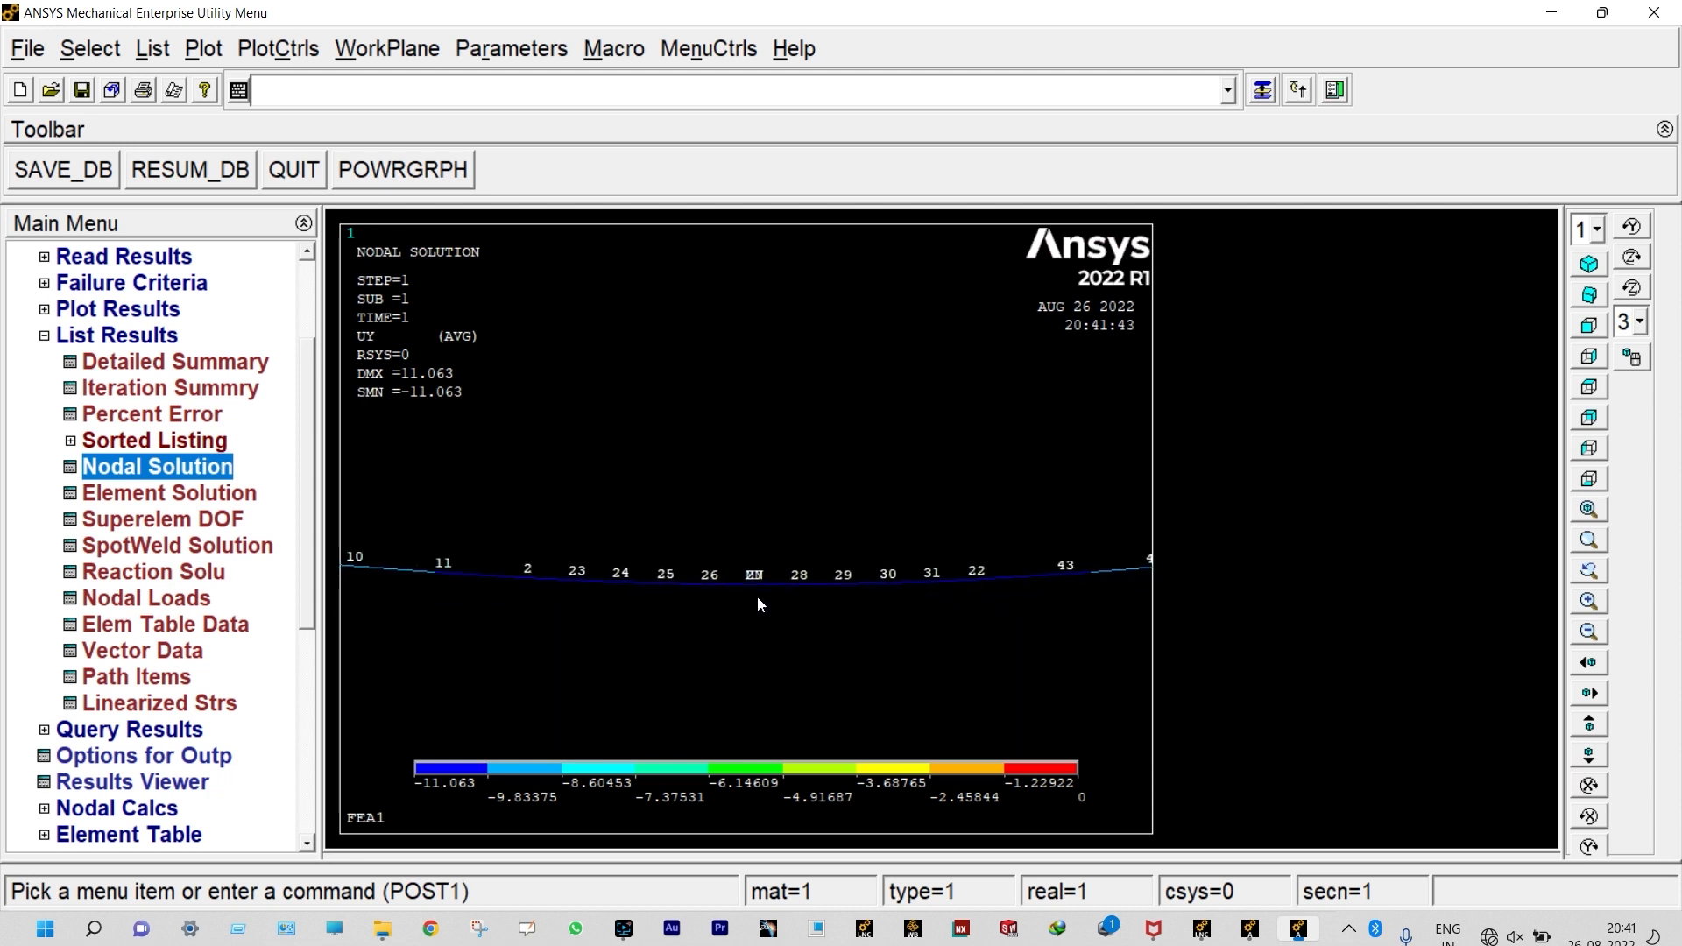
pyautogui.scroll(-3, 758, 591)
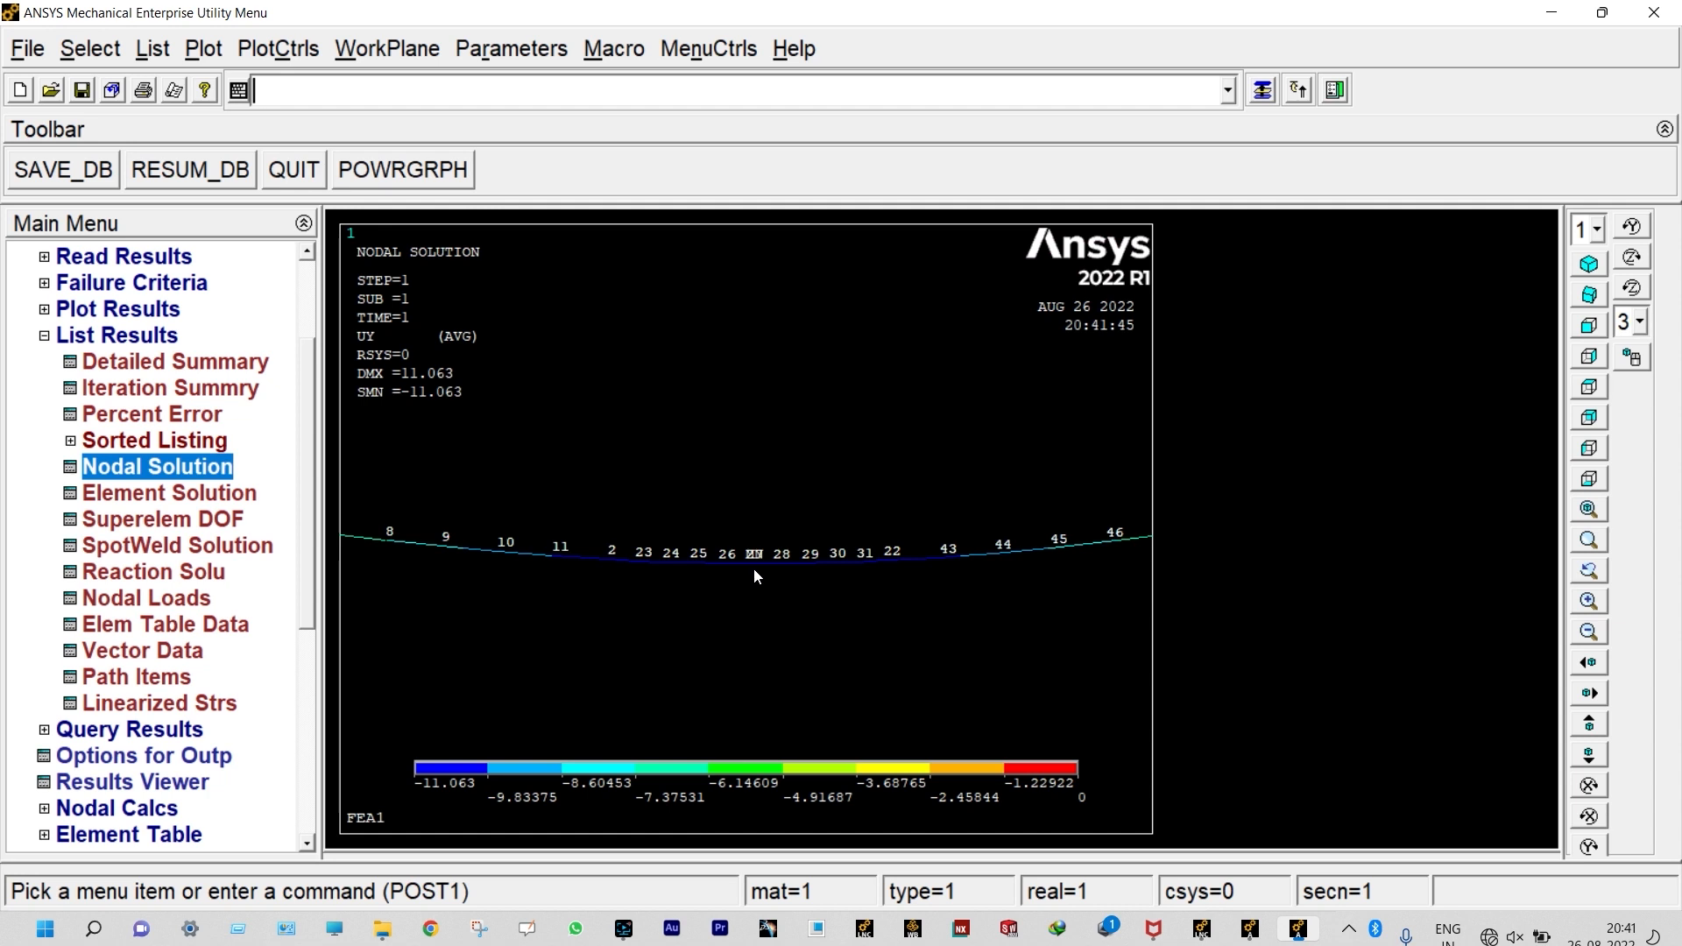
pyautogui.scroll(-4, 755, 574)
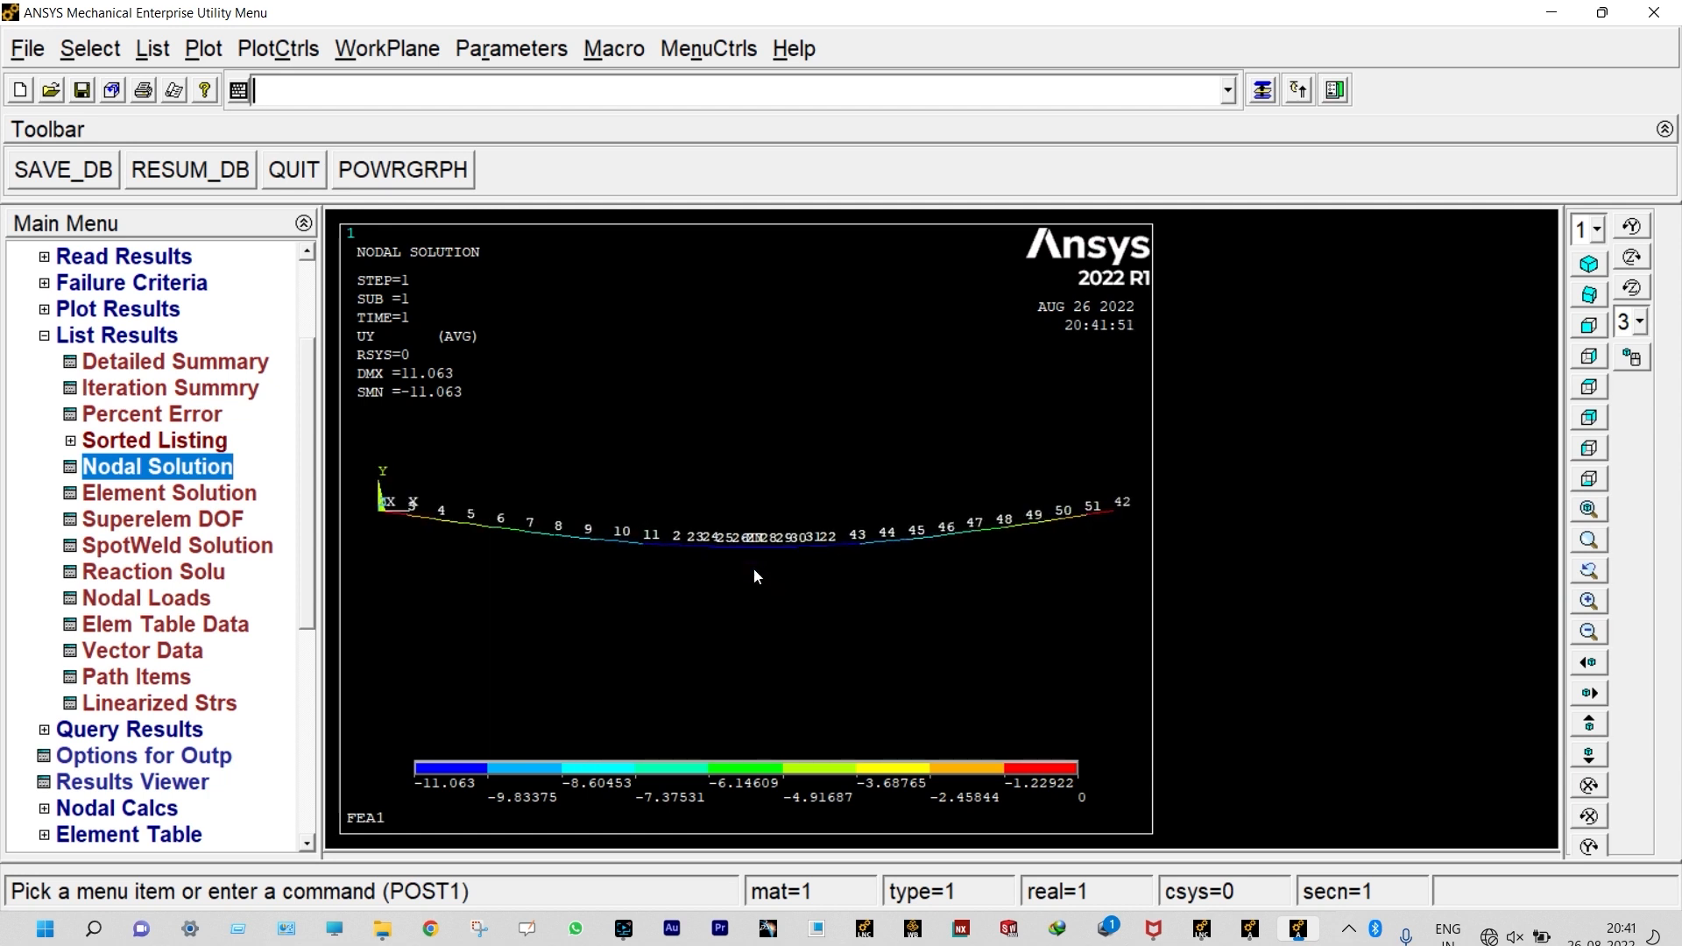
pyautogui.scroll(-1, 755, 575)
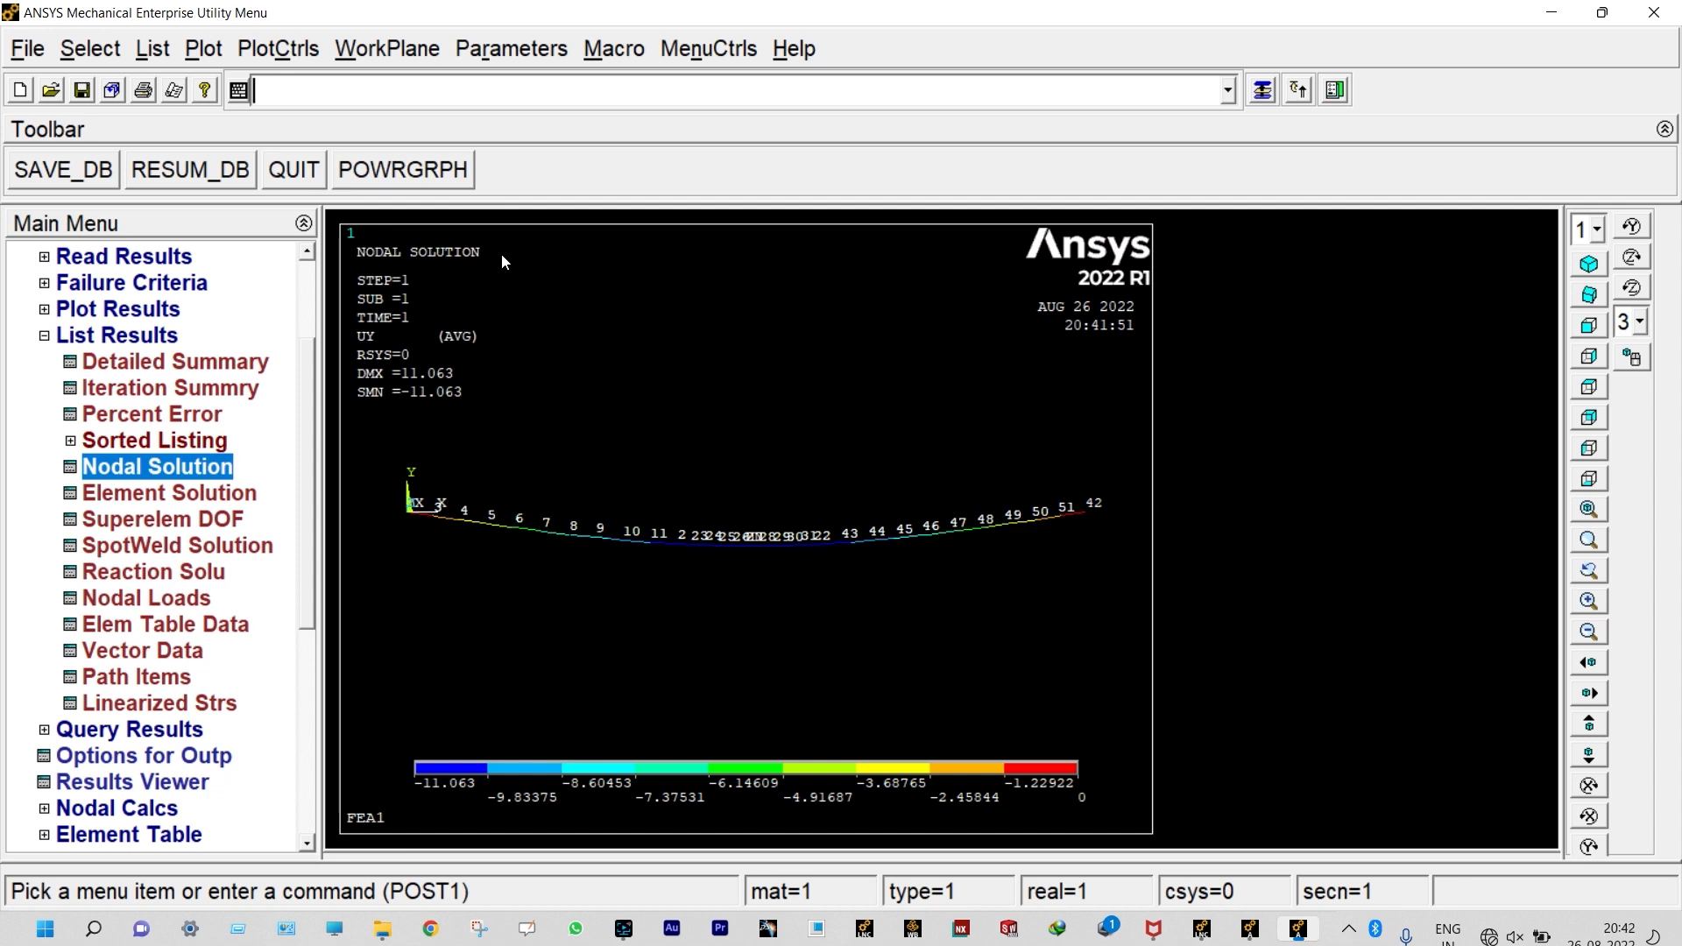
# Step: Turn on the display of element shapes based on real constant descriptions in the size and shape settings and replot
pyautogui.click(278, 50)
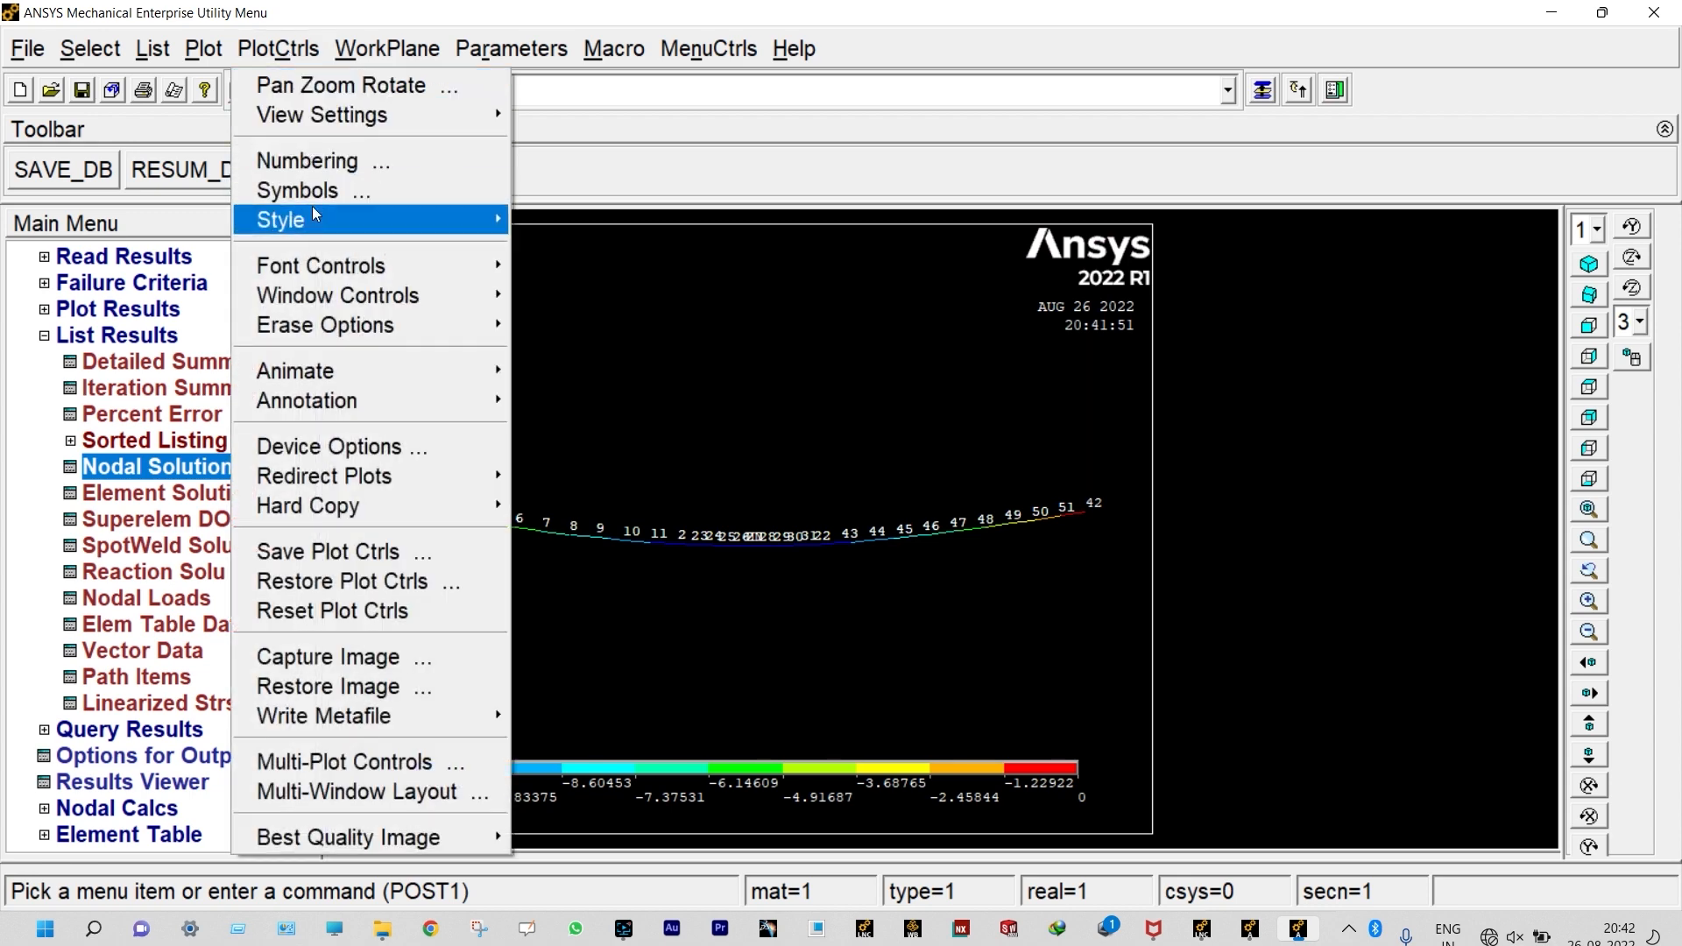
pyautogui.moveTo(312, 219)
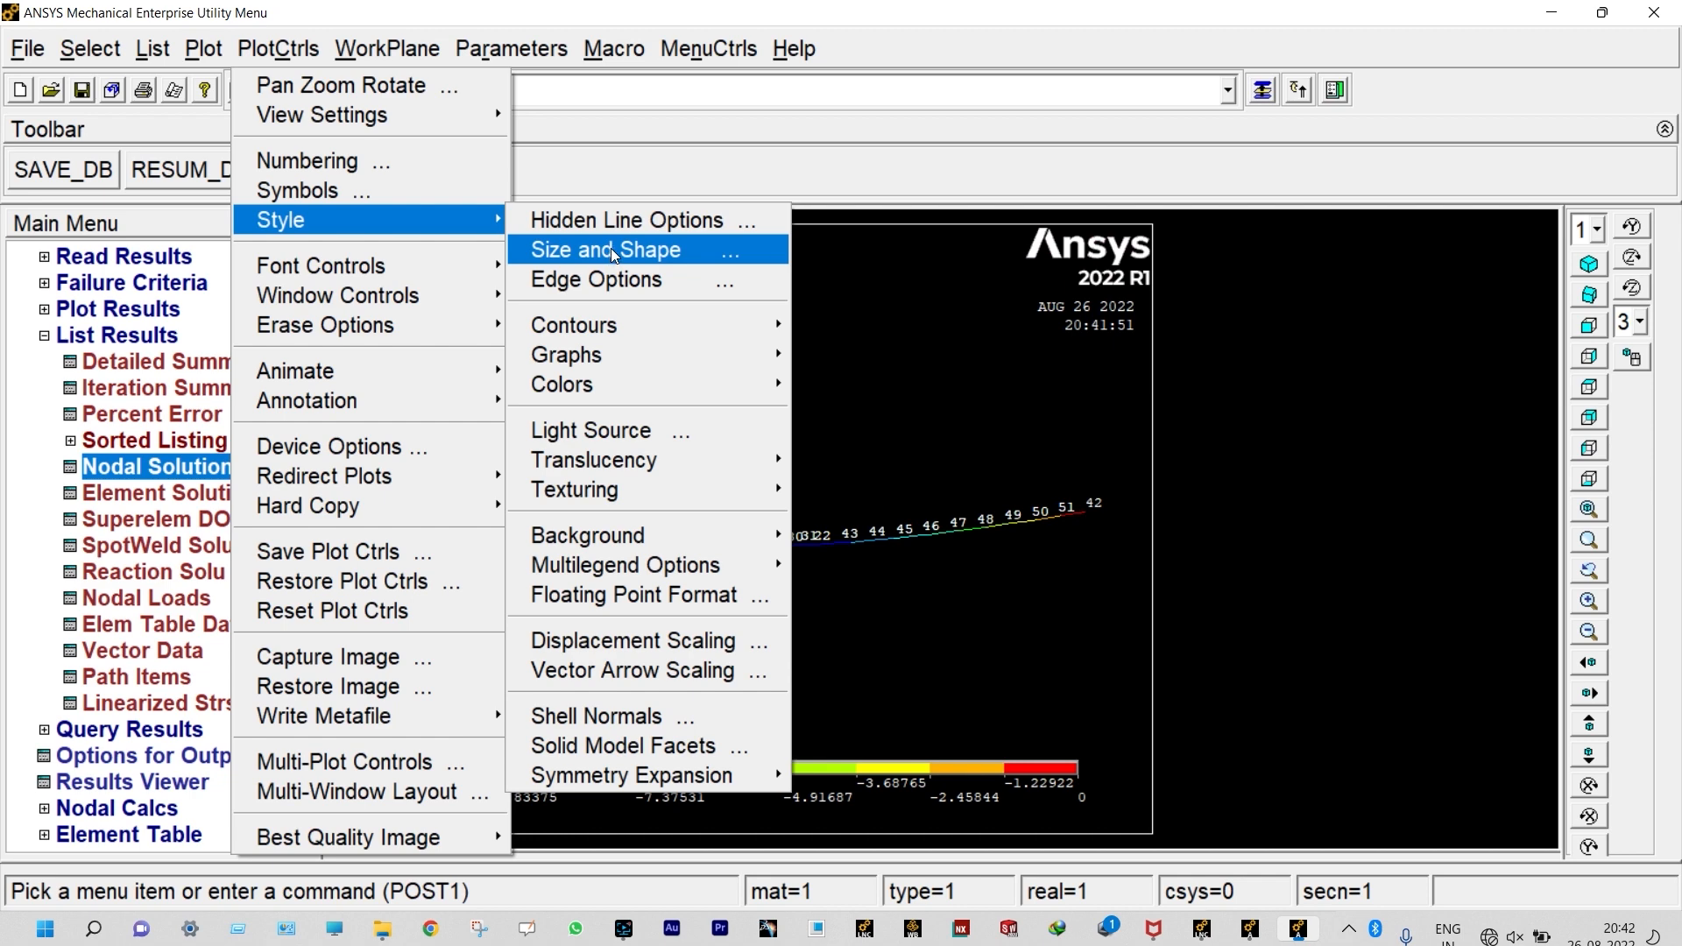
pyautogui.click(611, 250)
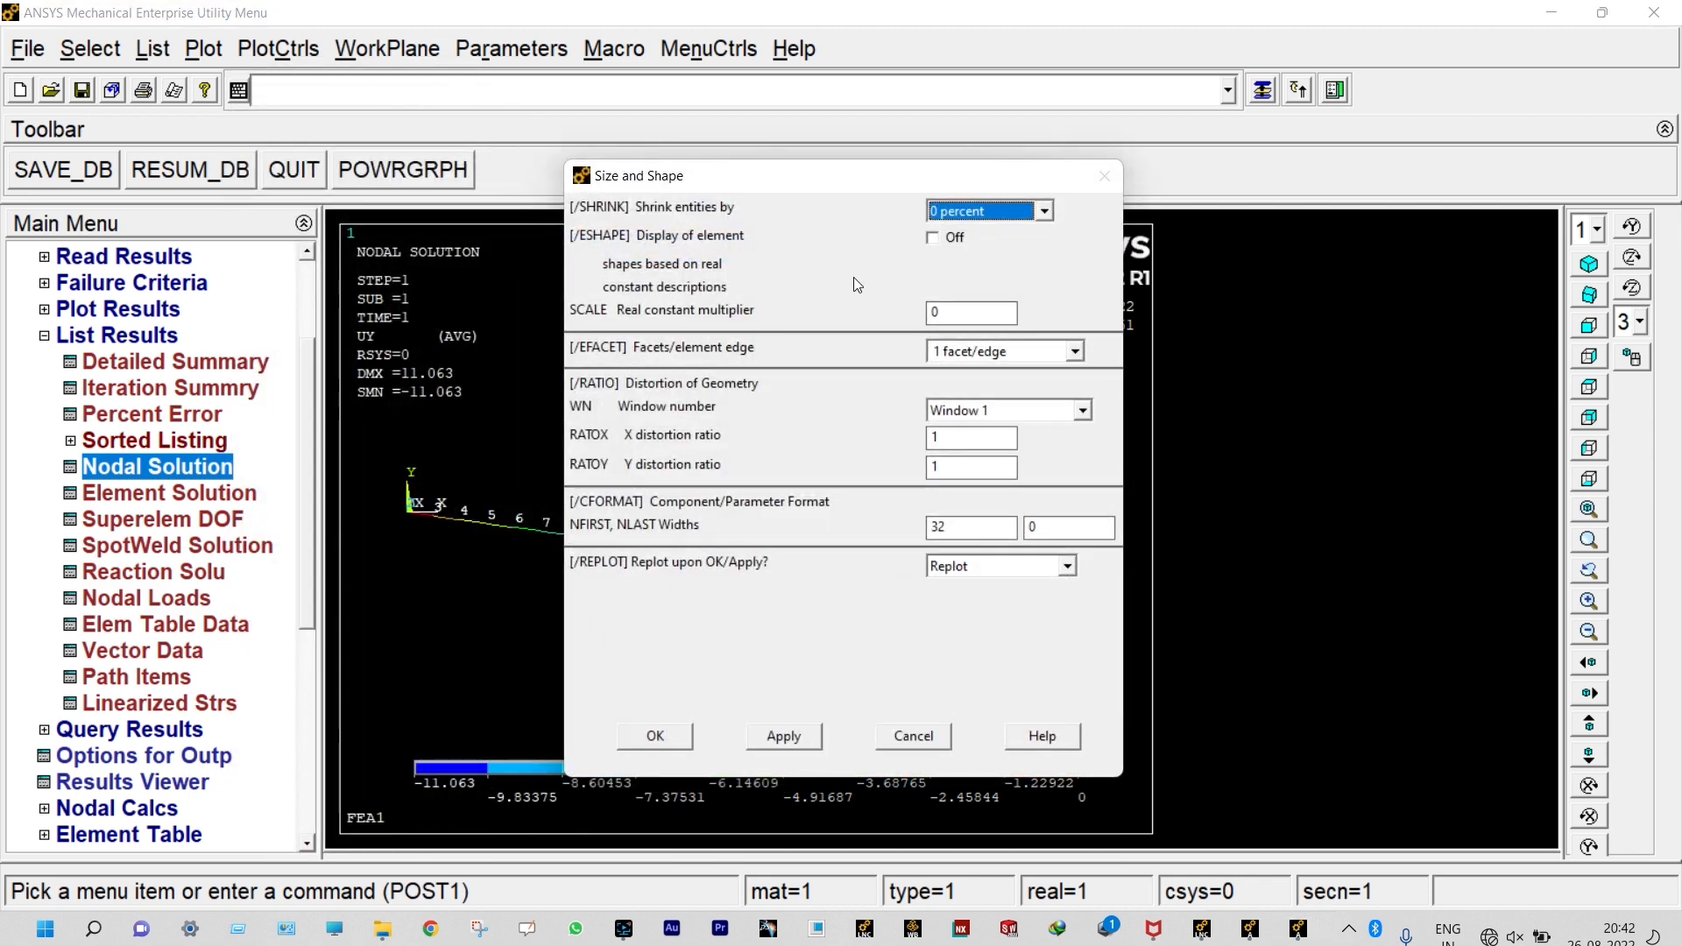
pyautogui.click(932, 238)
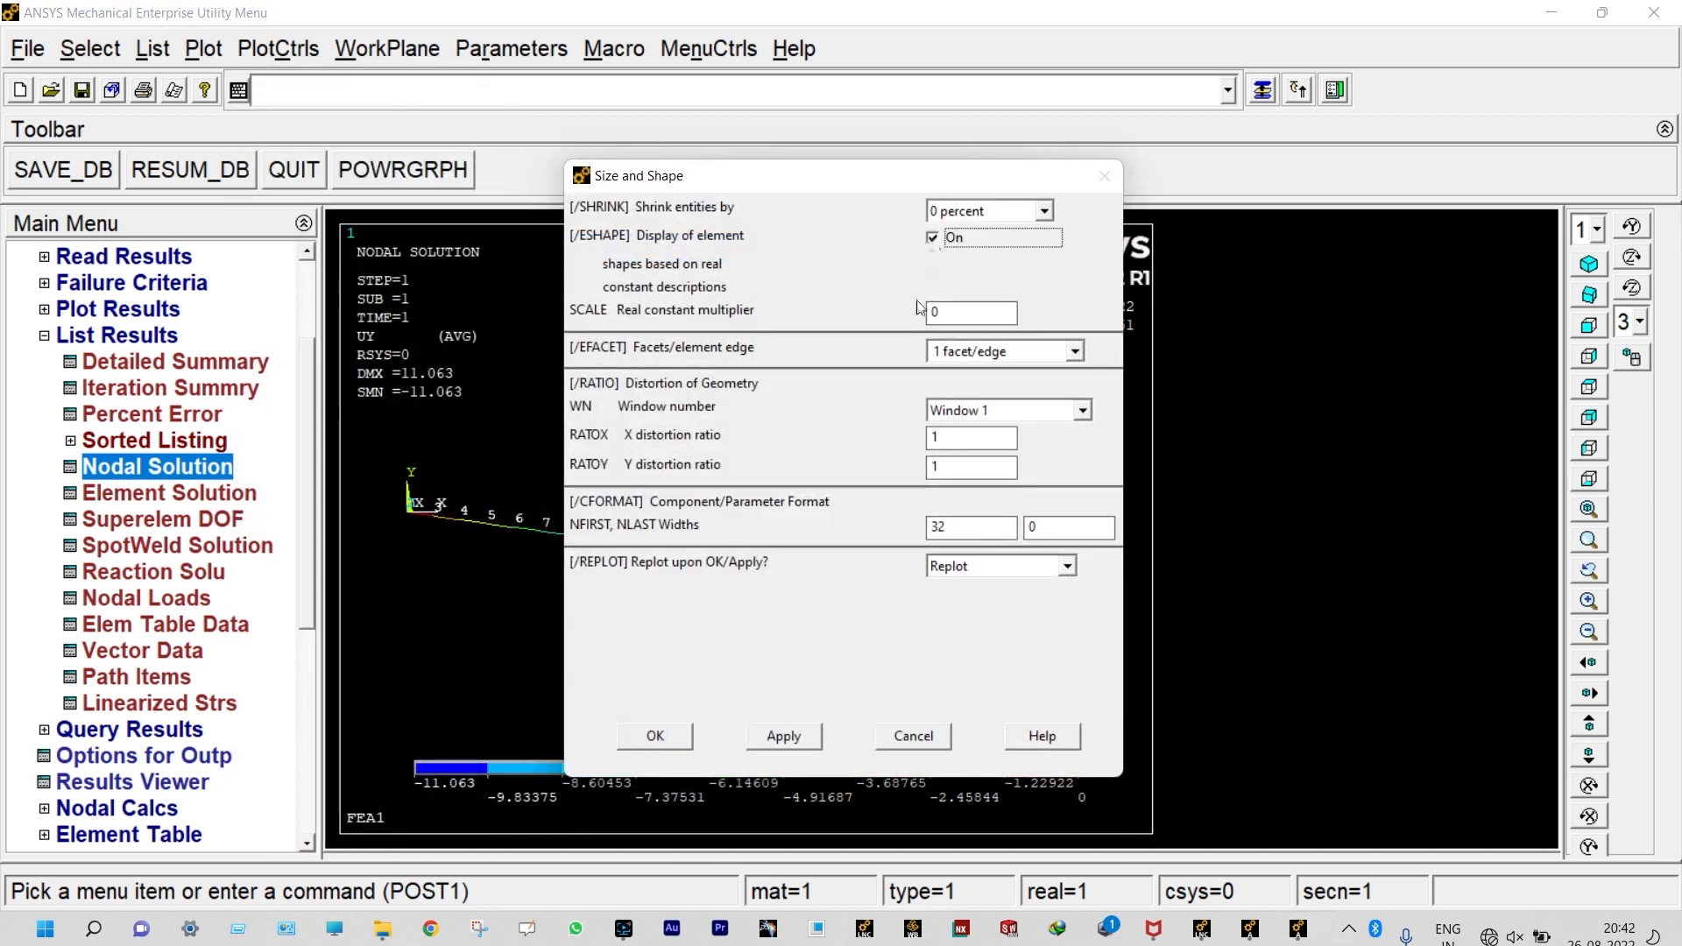
pyautogui.click(653, 733)
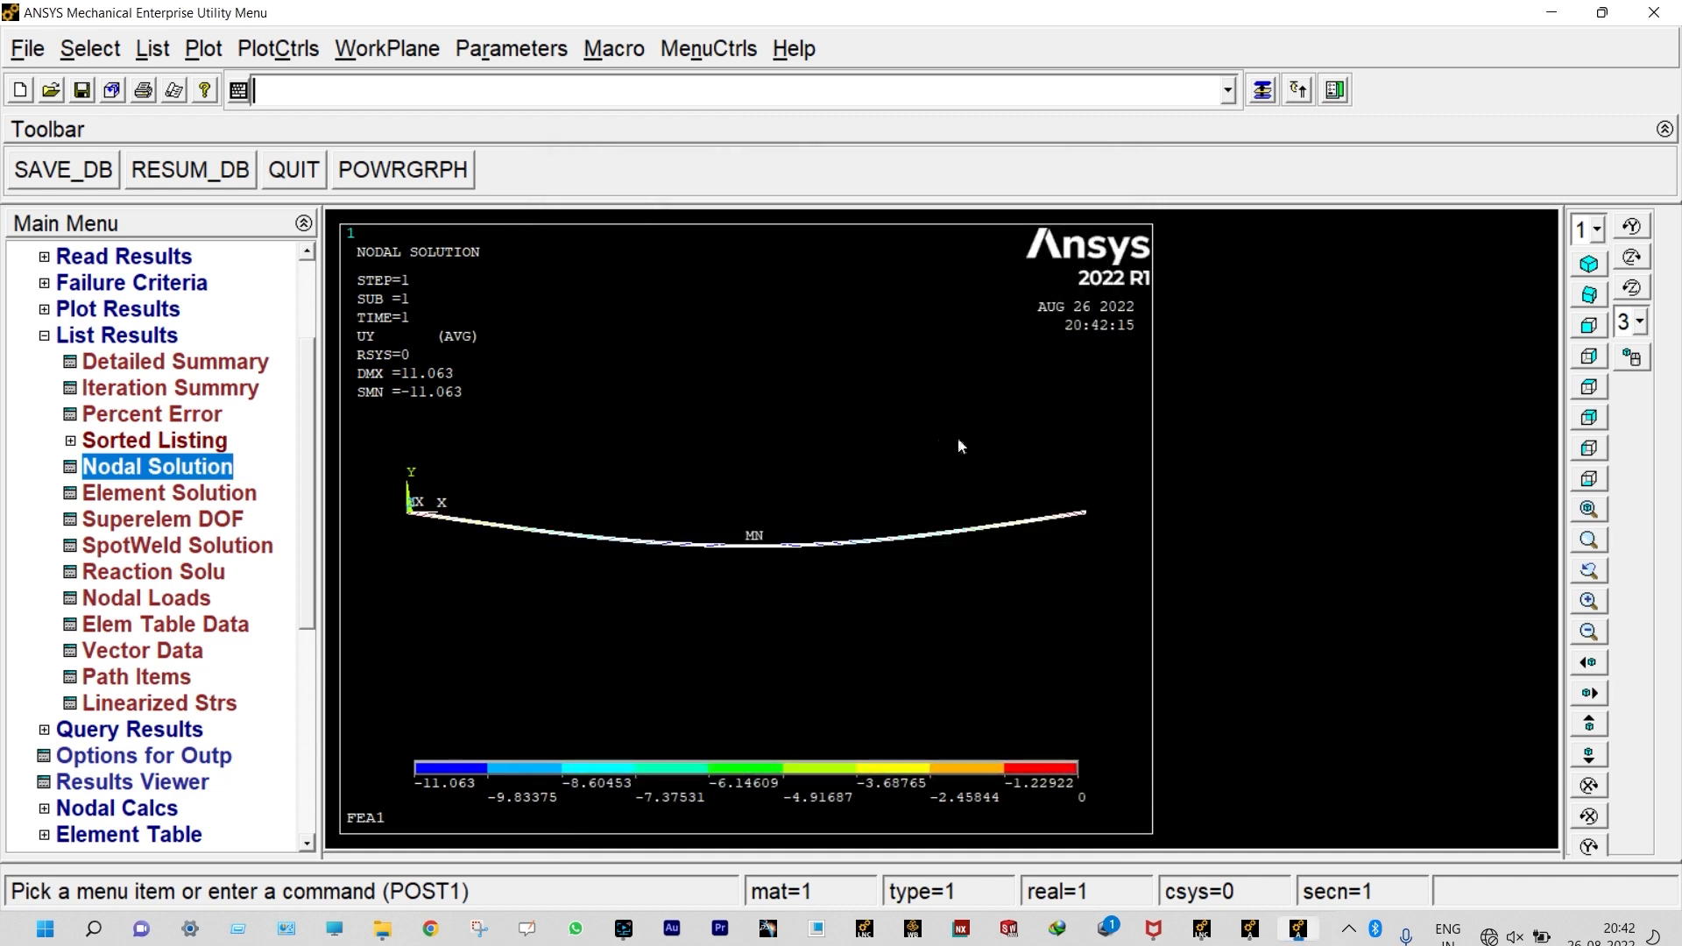
# Step: Switch to the oblique view and inspect the solid beam section of the deflected shape near mid-span
pyautogui.click(1590, 296)
pyautogui.scroll(4, 1111, 550)
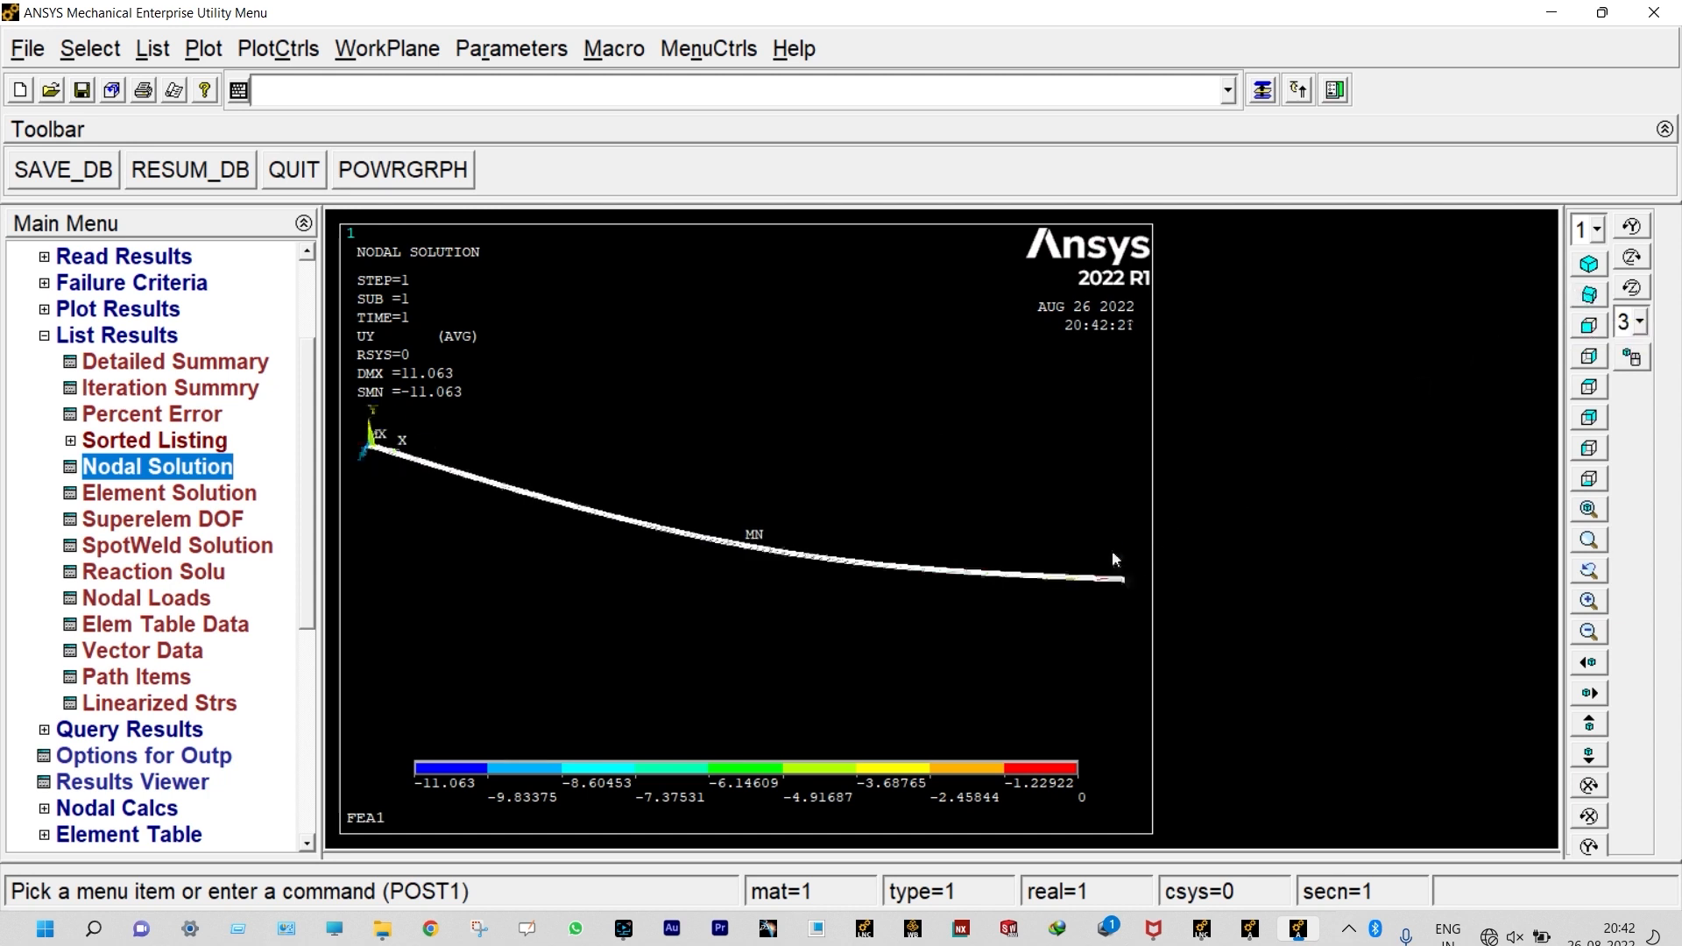
pyautogui.scroll(5, 940, 601)
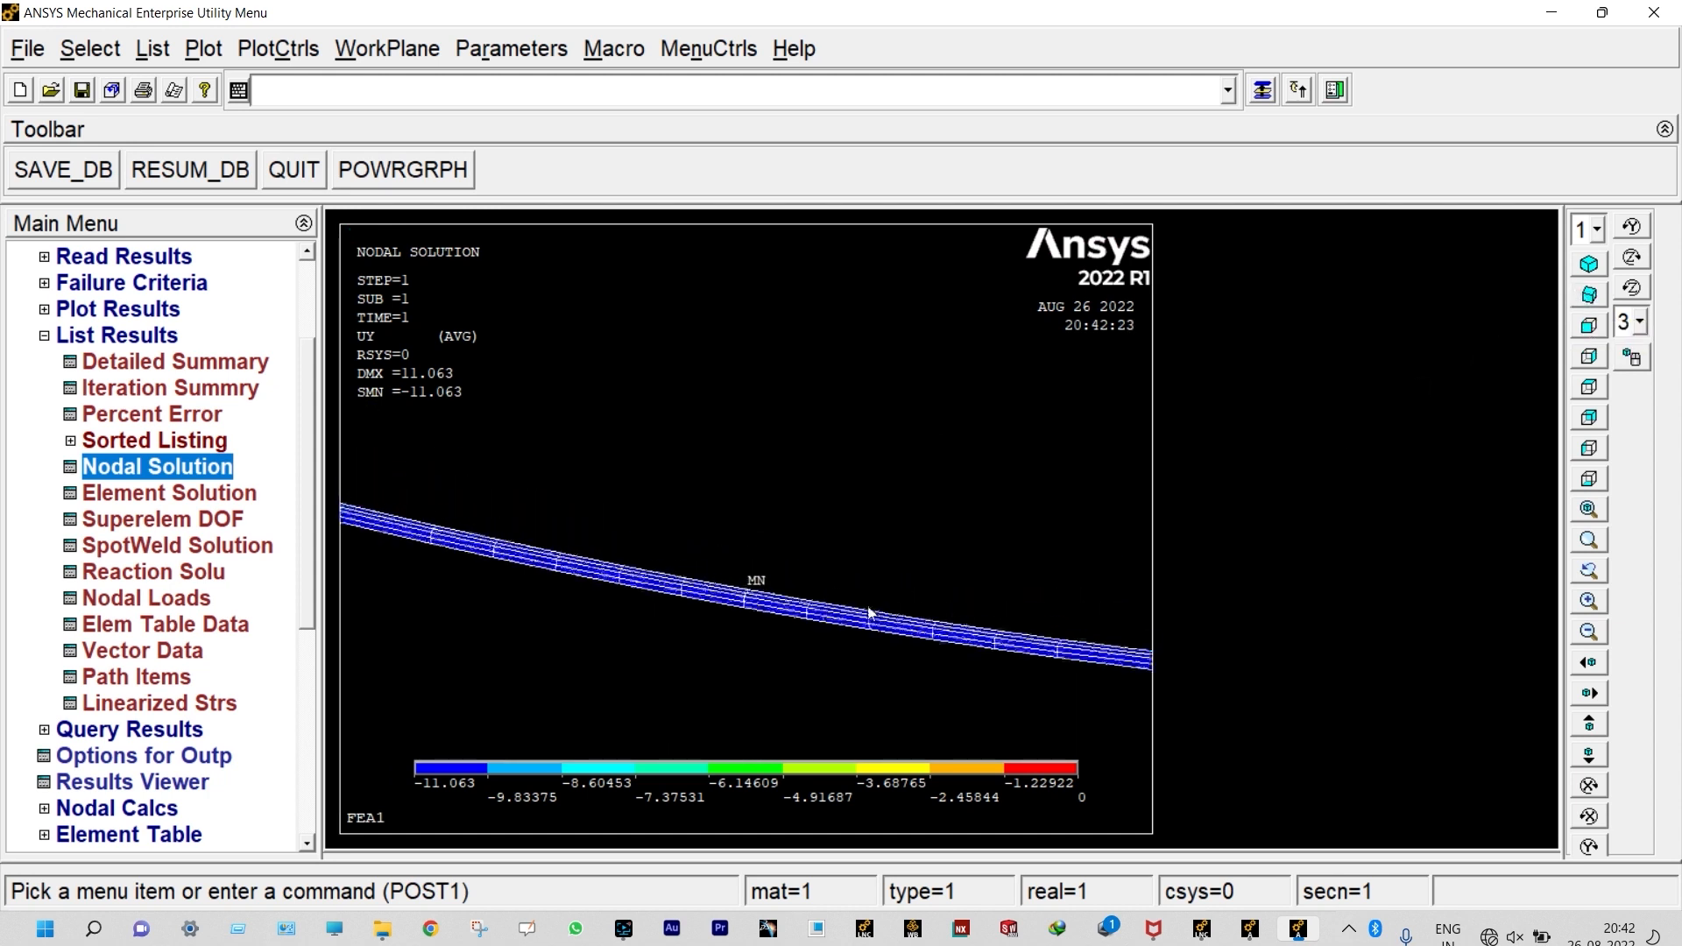
pyautogui.scroll(-5, 781, 688)
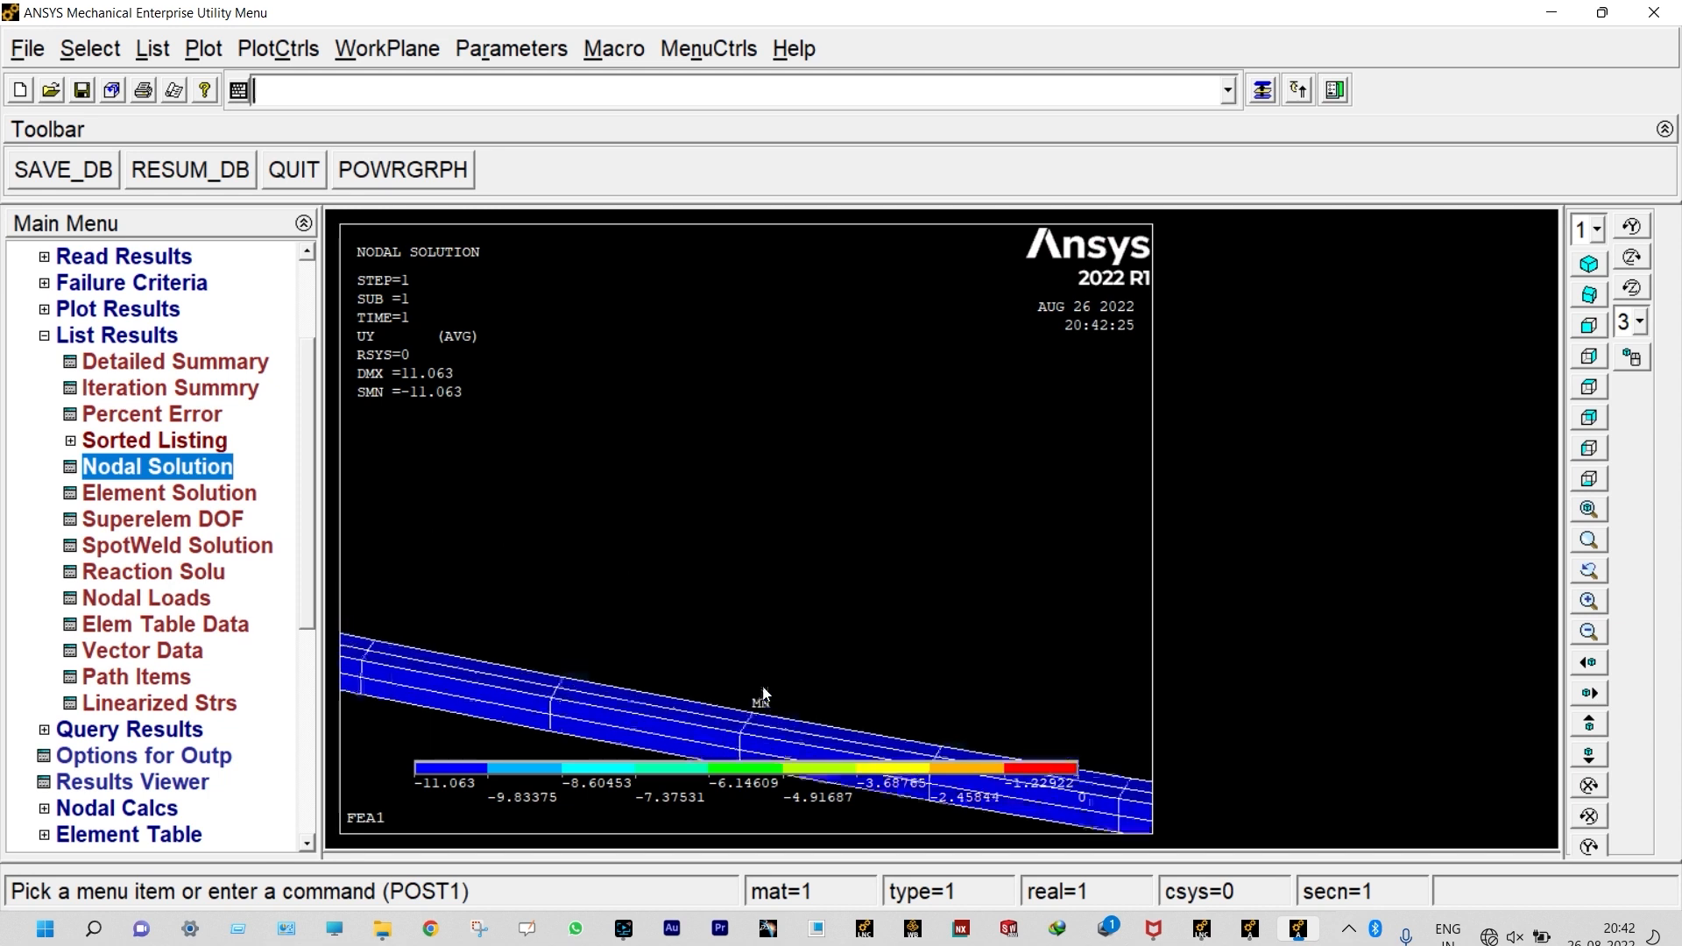
pyautogui.scroll(-4, 776, 604)
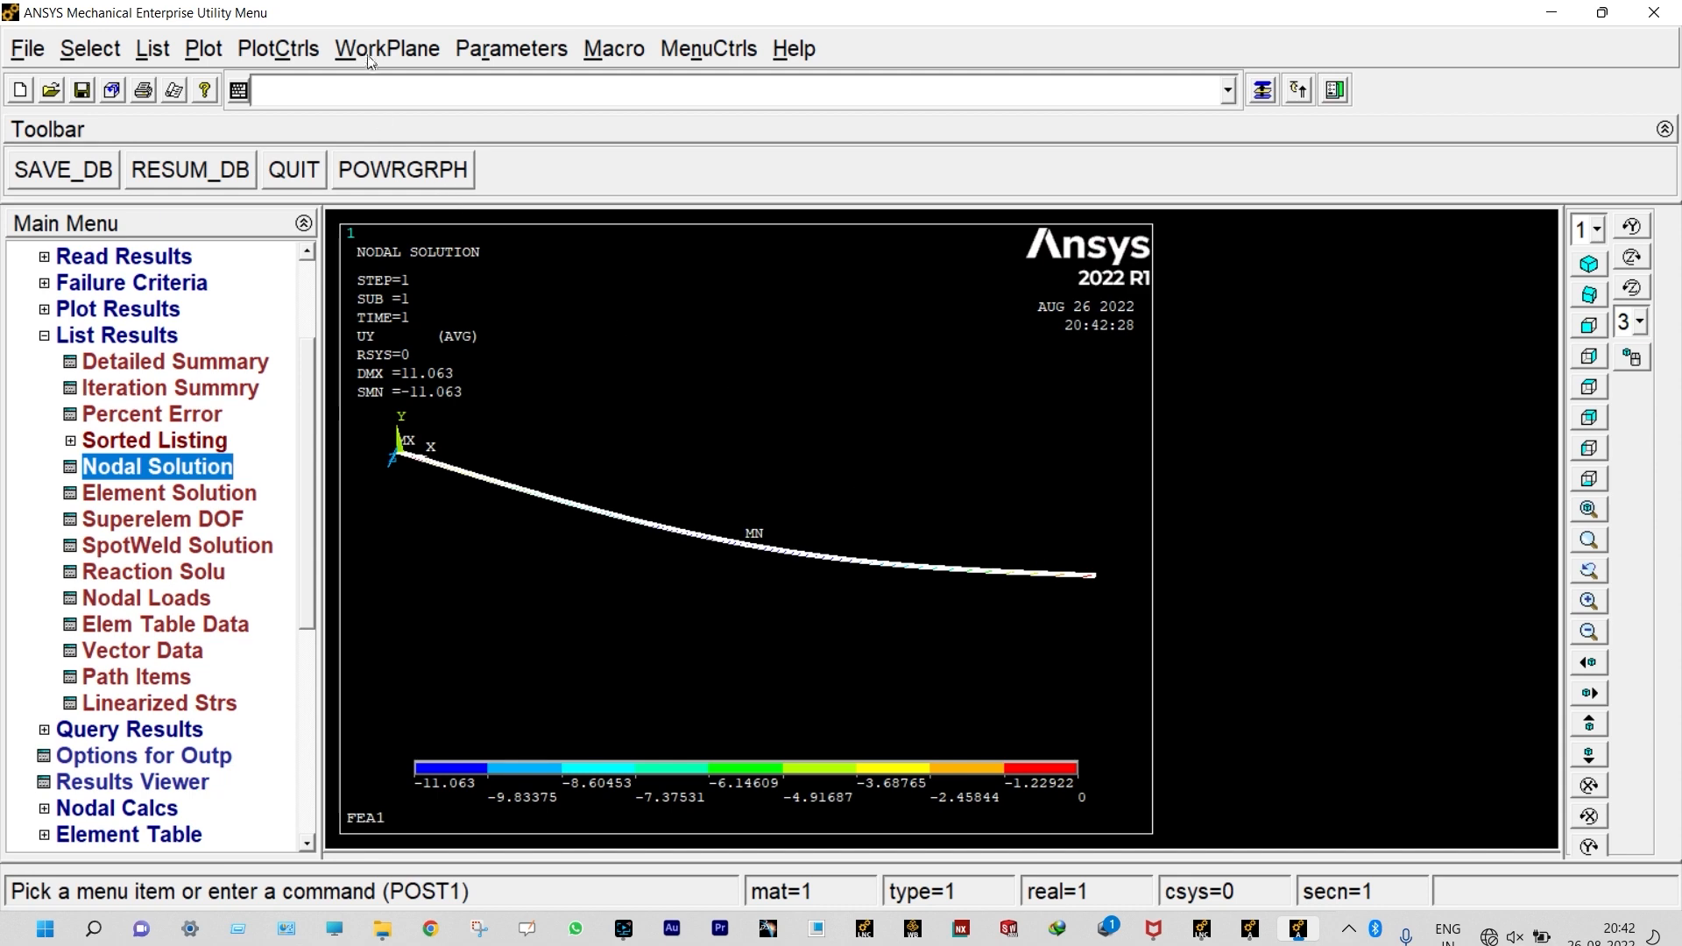
# Step: Animate the deformed results for X translation with 10 frames and a 0.5 s delay, shorten the playback delay, and close the animation
pyautogui.click(311, 52)
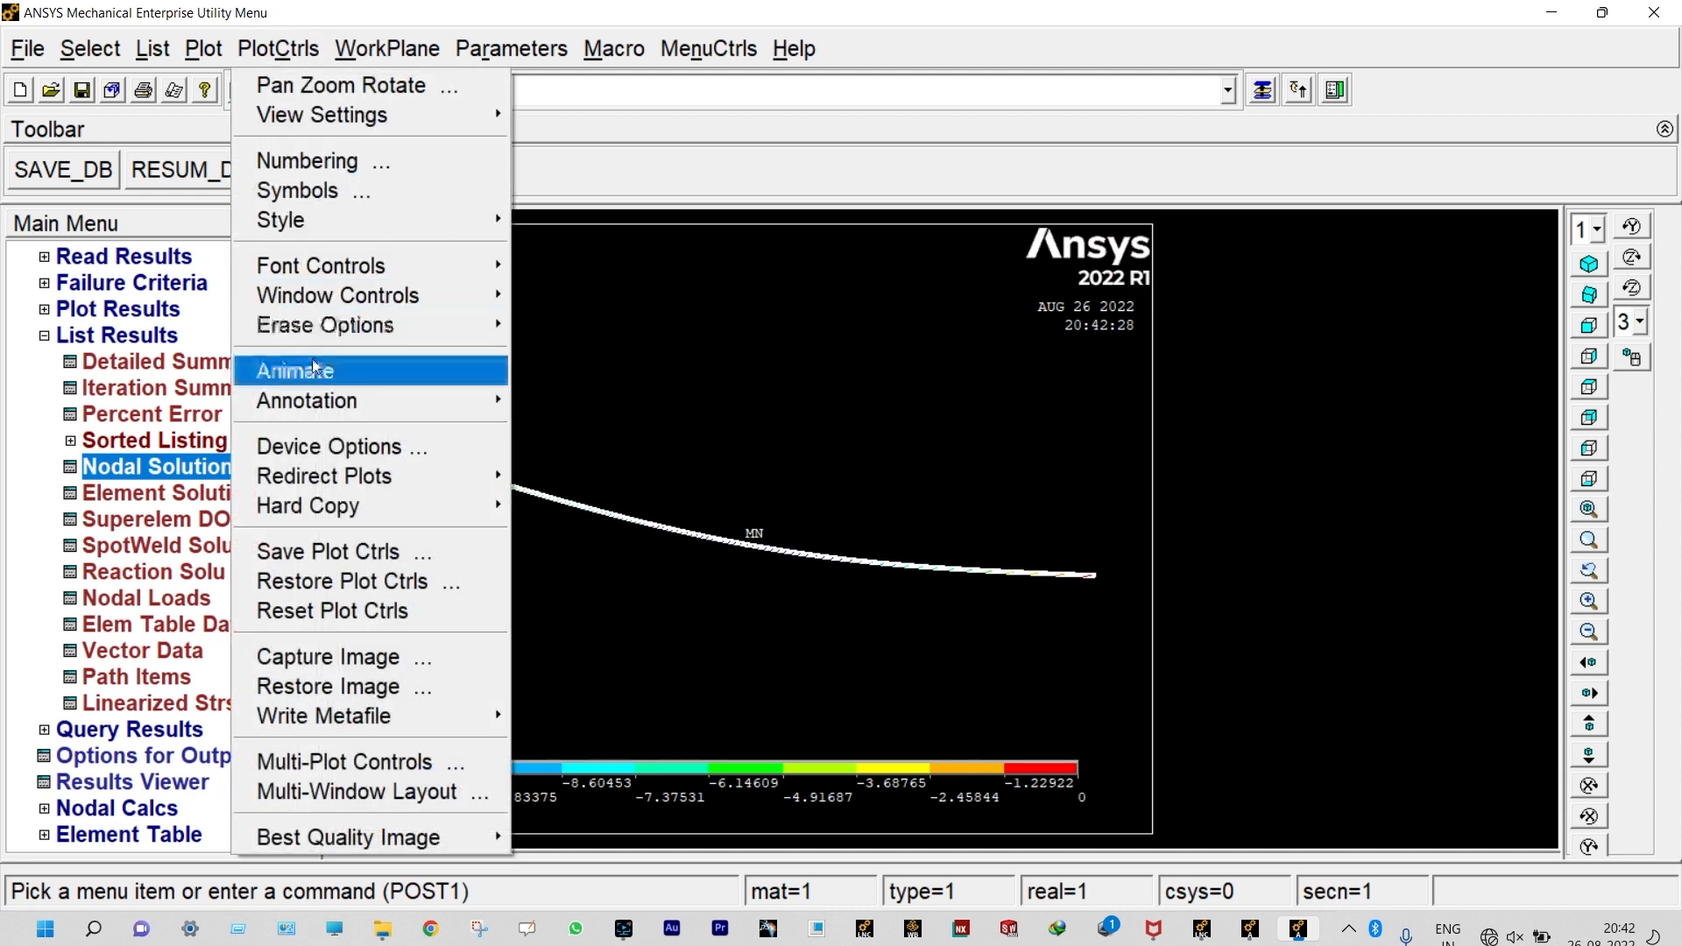
pyautogui.moveTo(312, 367)
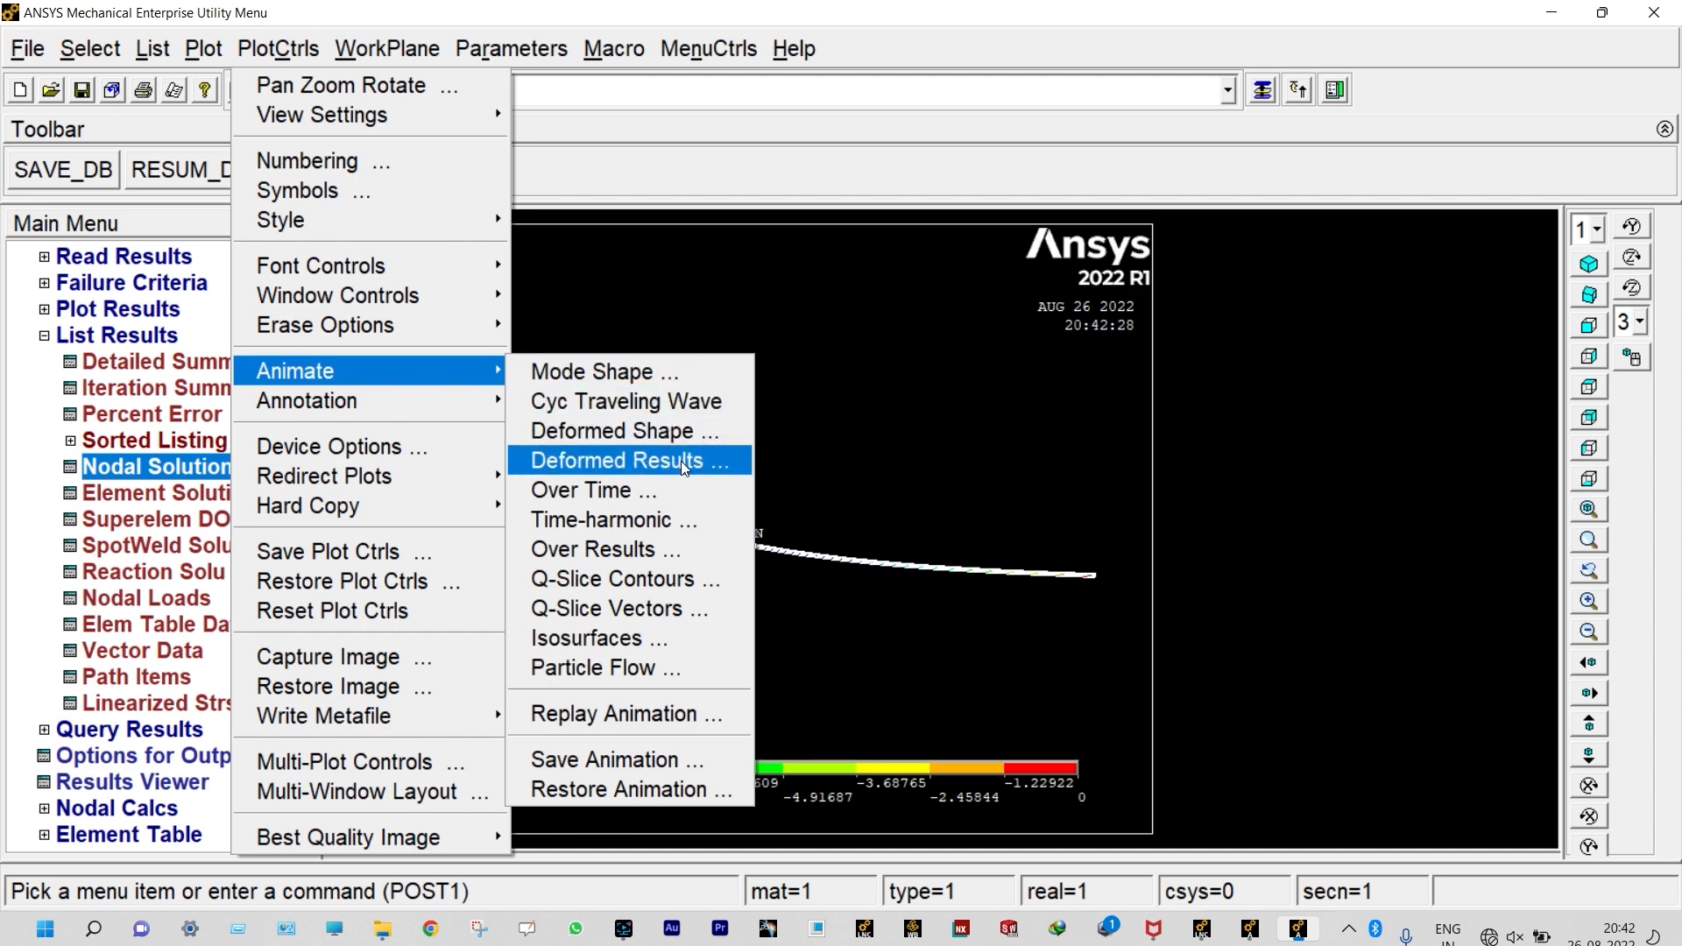
pyautogui.click(681, 461)
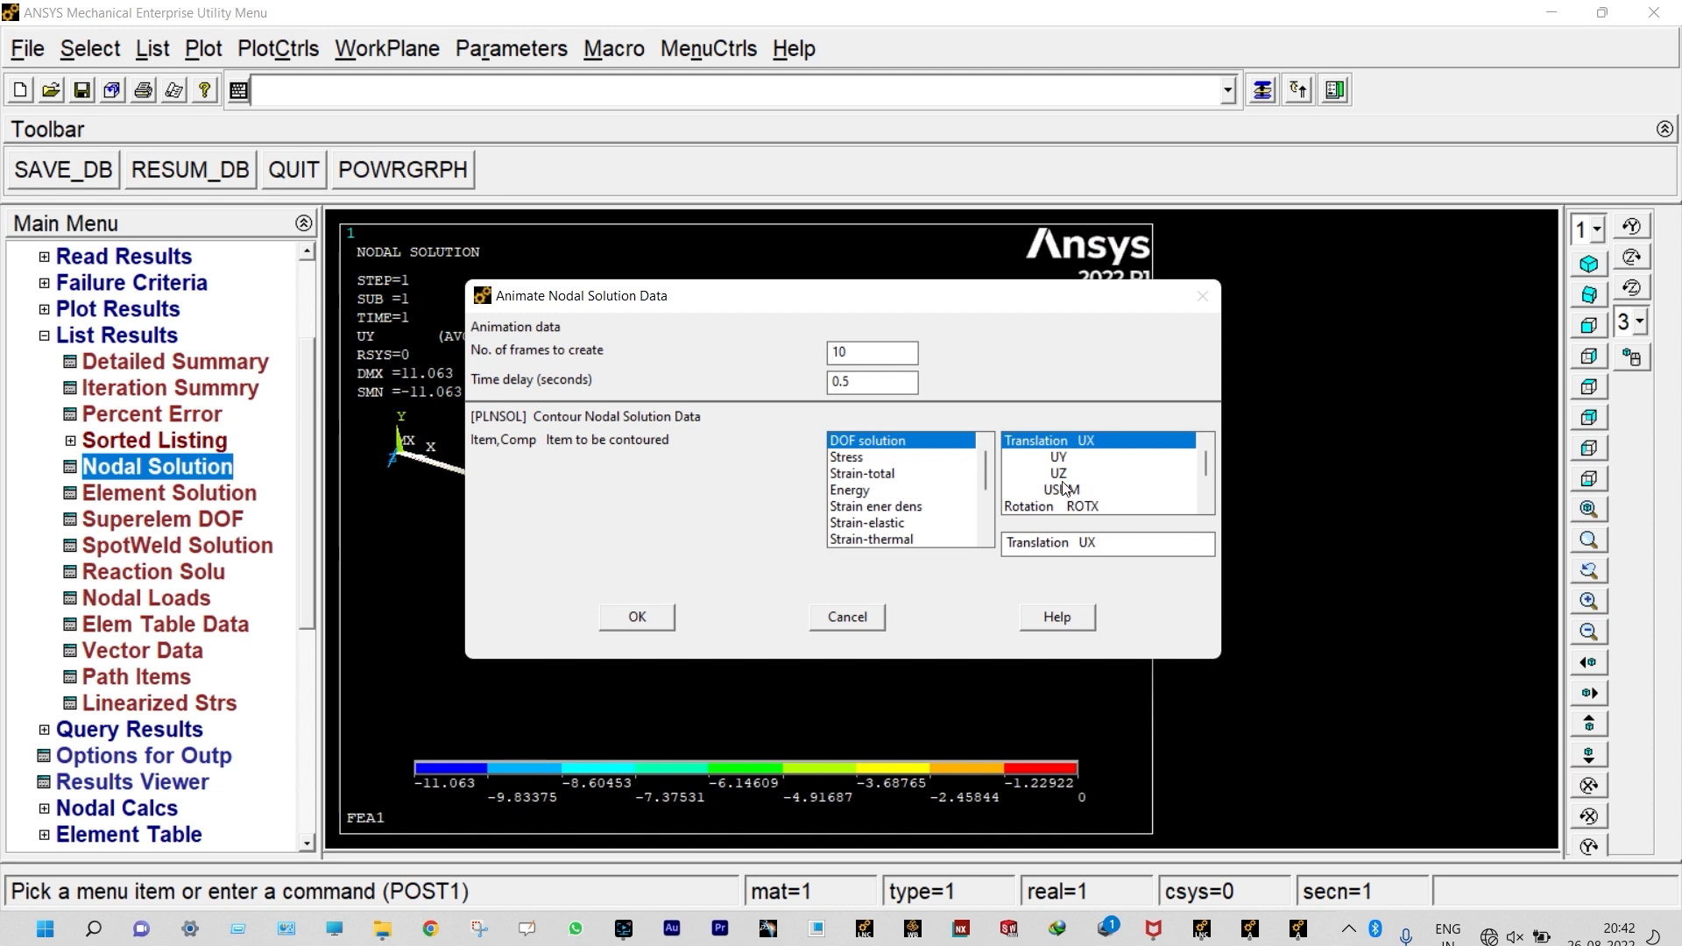
pyautogui.click(657, 612)
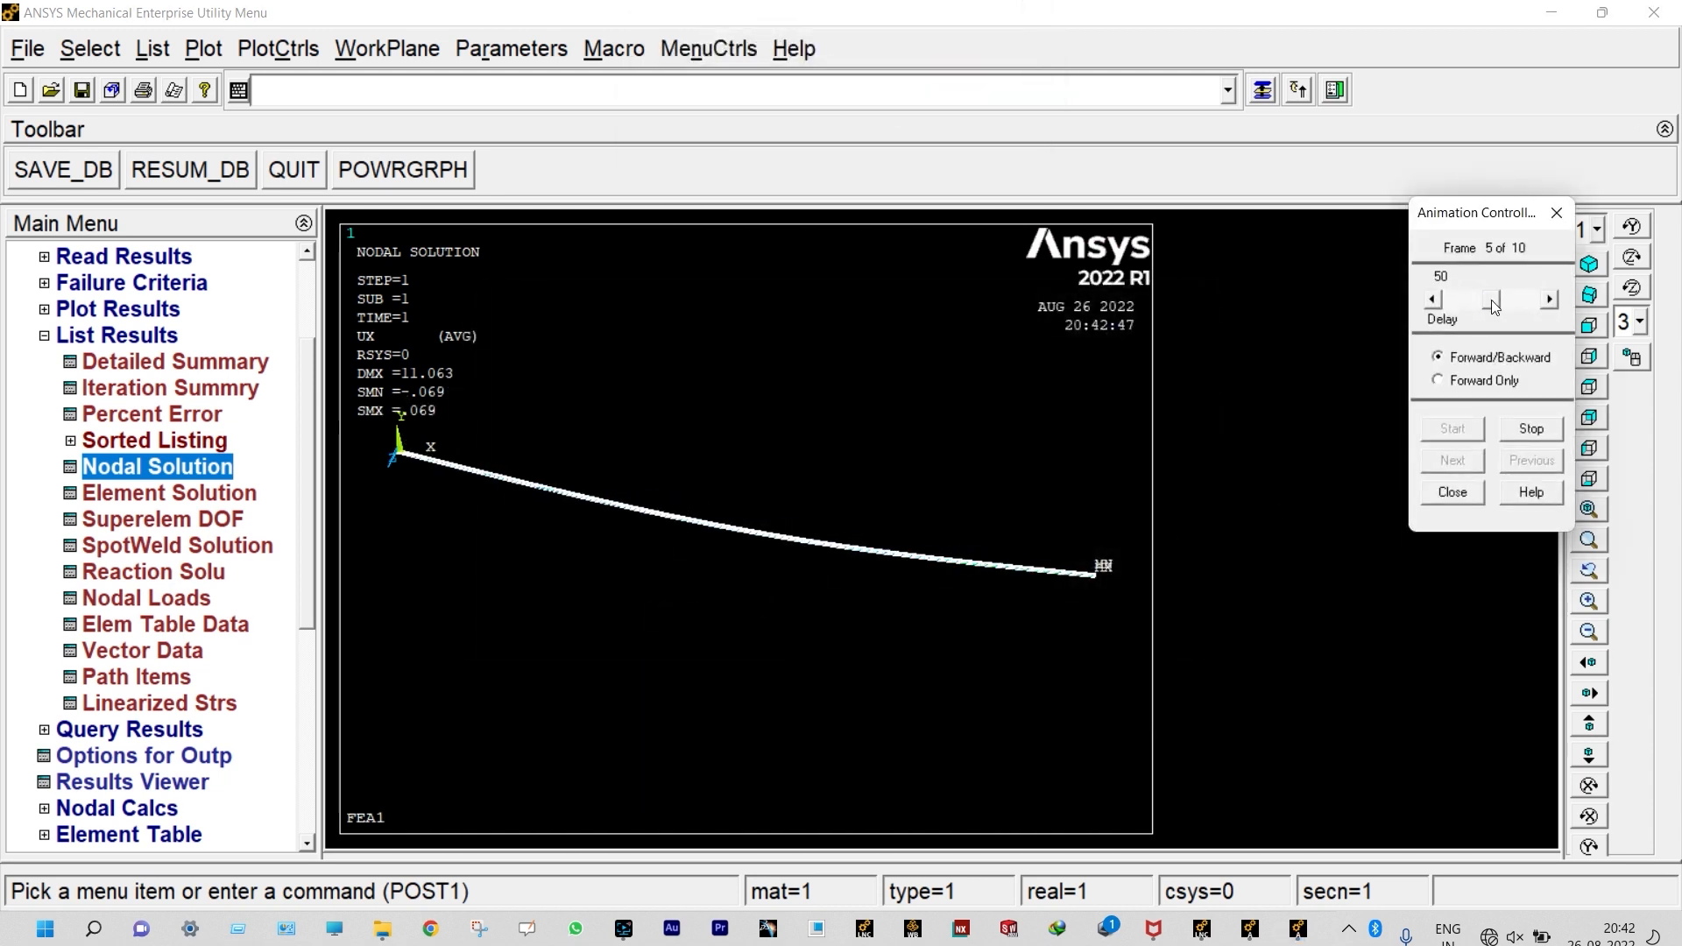
pyautogui.moveTo(1490, 299); pyautogui.dragTo(1416, 300)
pyautogui.click(1436, 497)
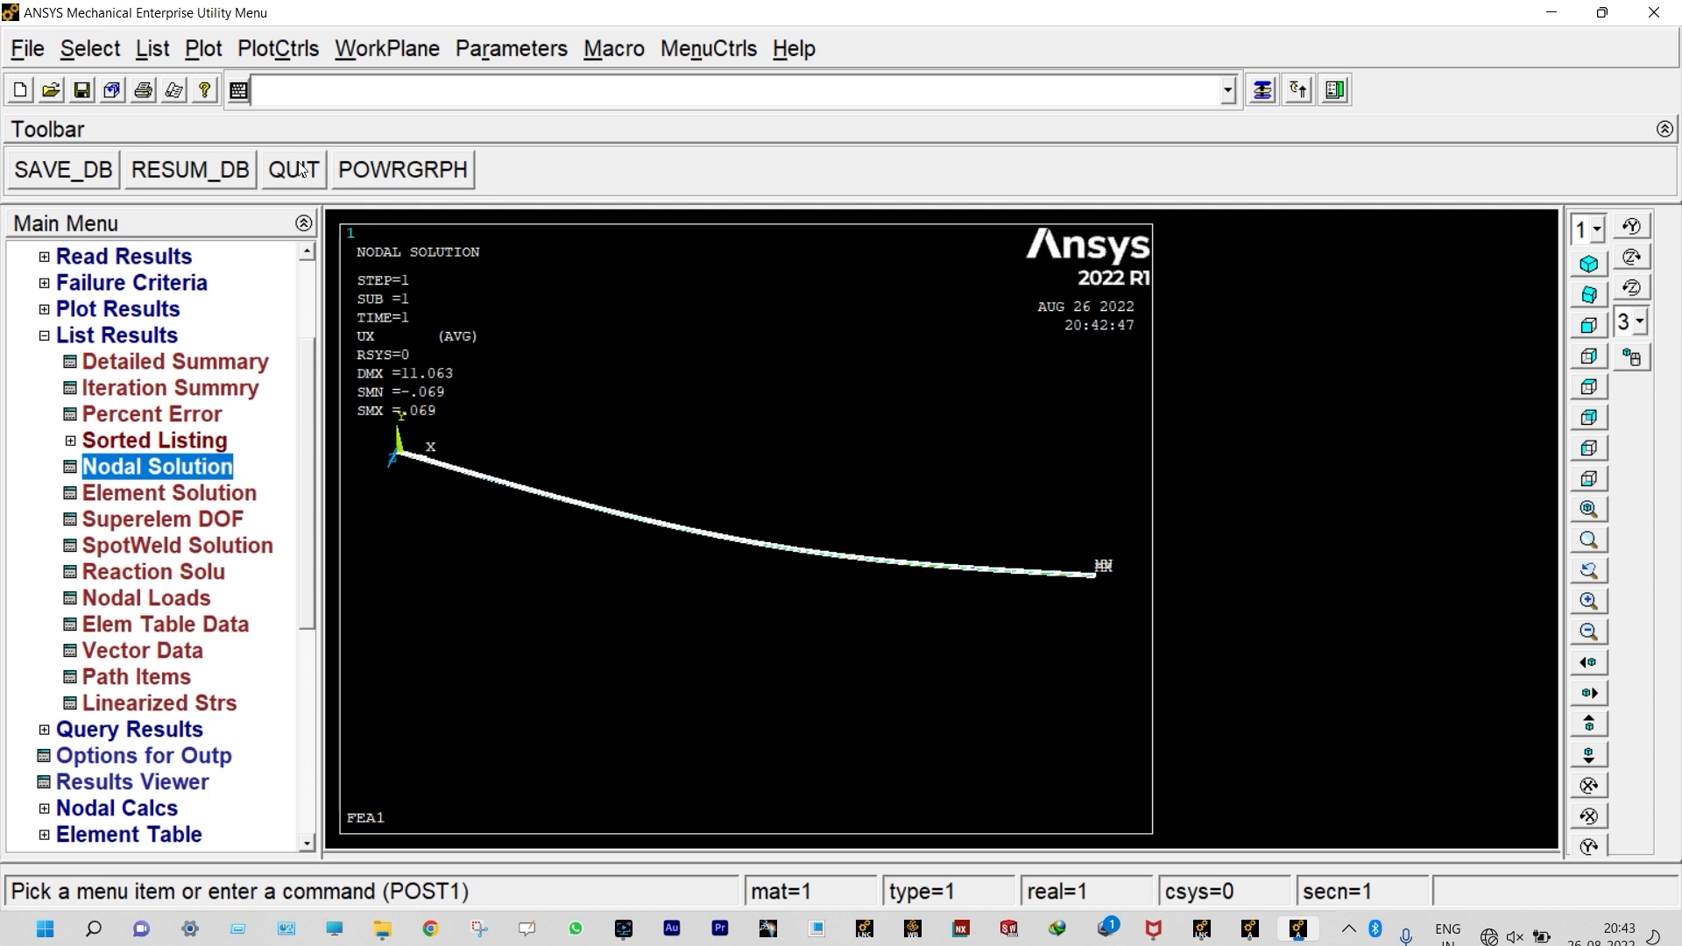
# Step: Open the session's log file listing, save it to the Desktop as Log.lis, and close the listing
pyautogui.click(154, 49)
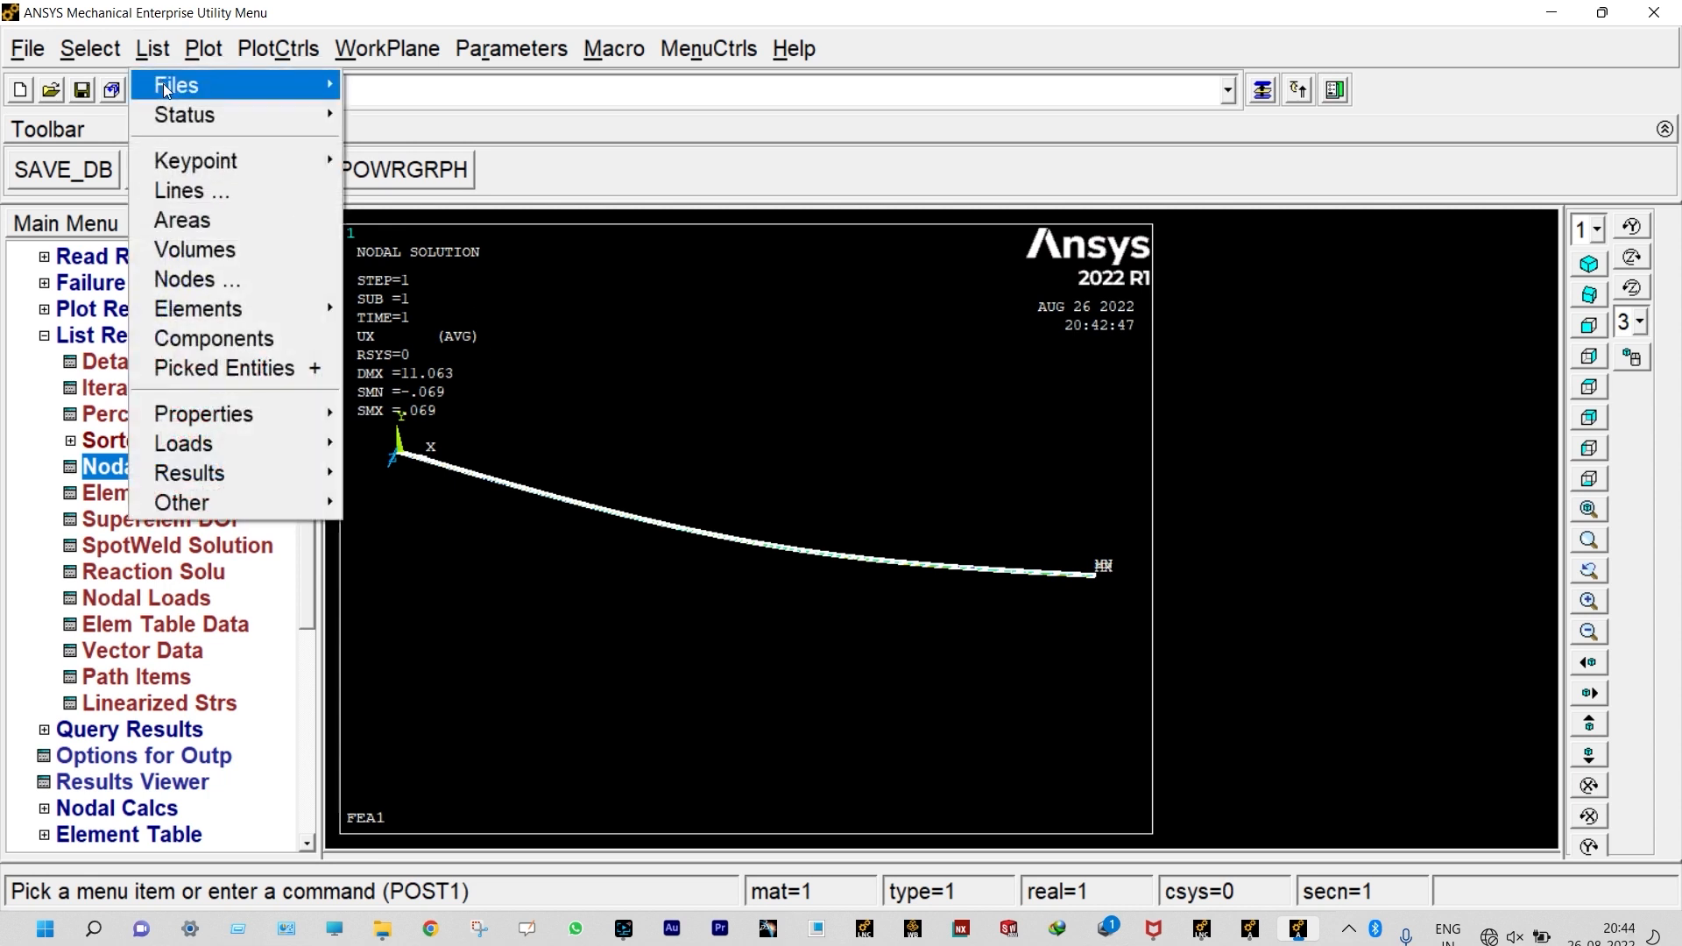
pyautogui.moveTo(167, 90)
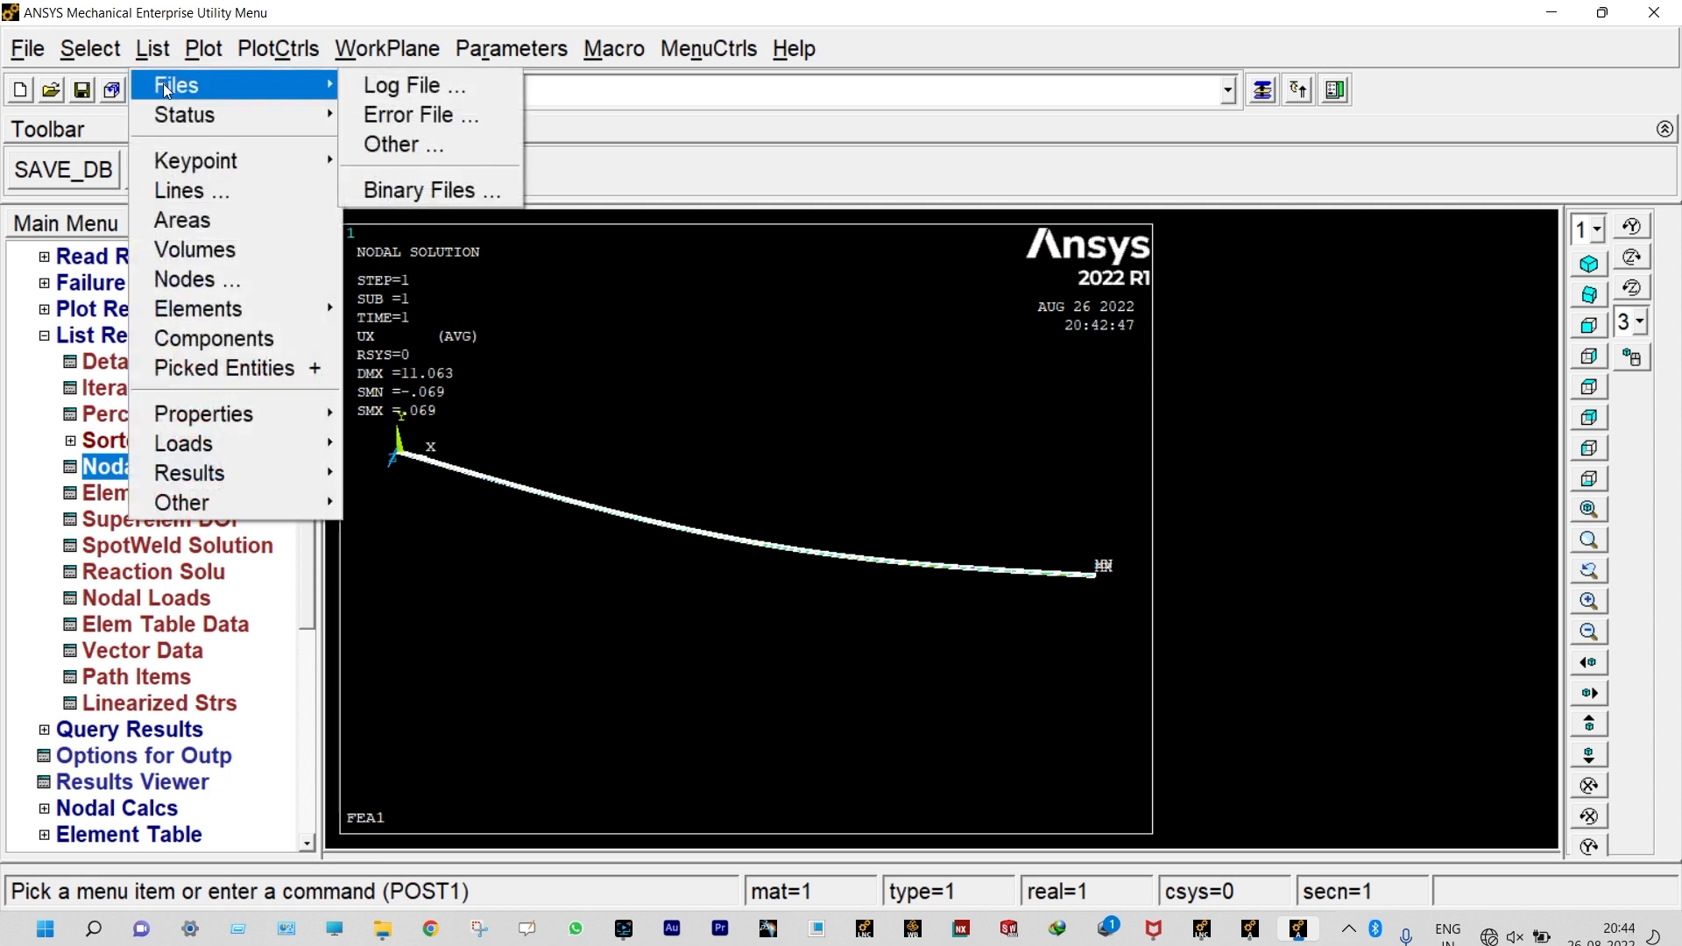
pyautogui.click(407, 86)
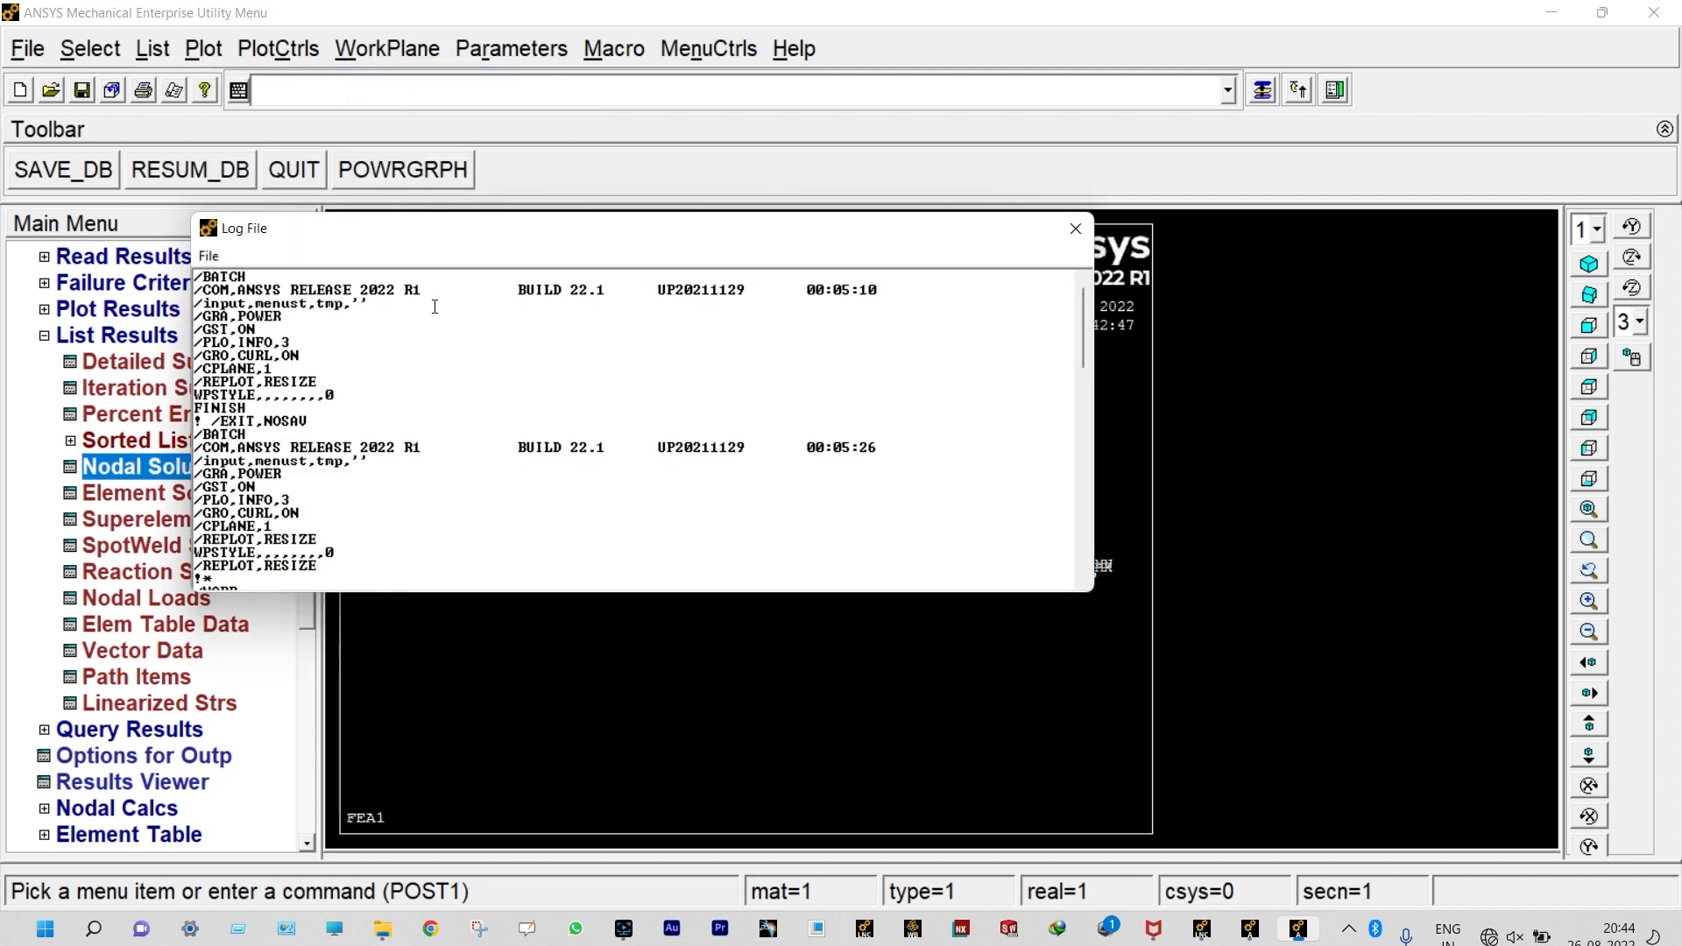
pyautogui.click(208, 256)
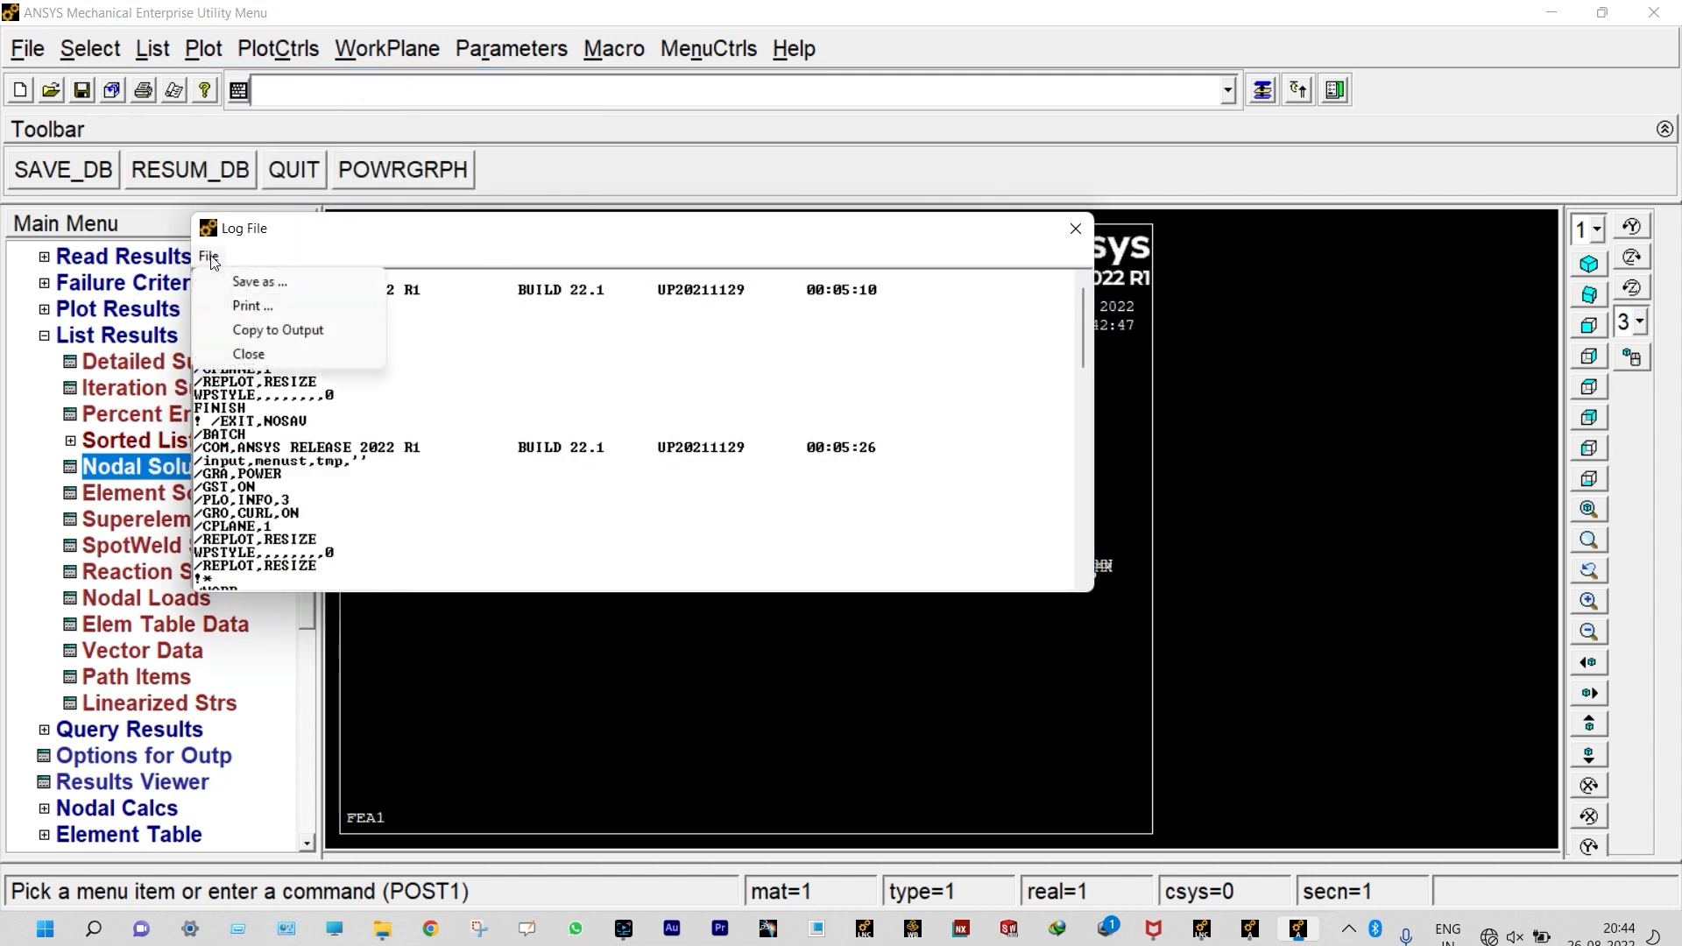
pyautogui.click(238, 281)
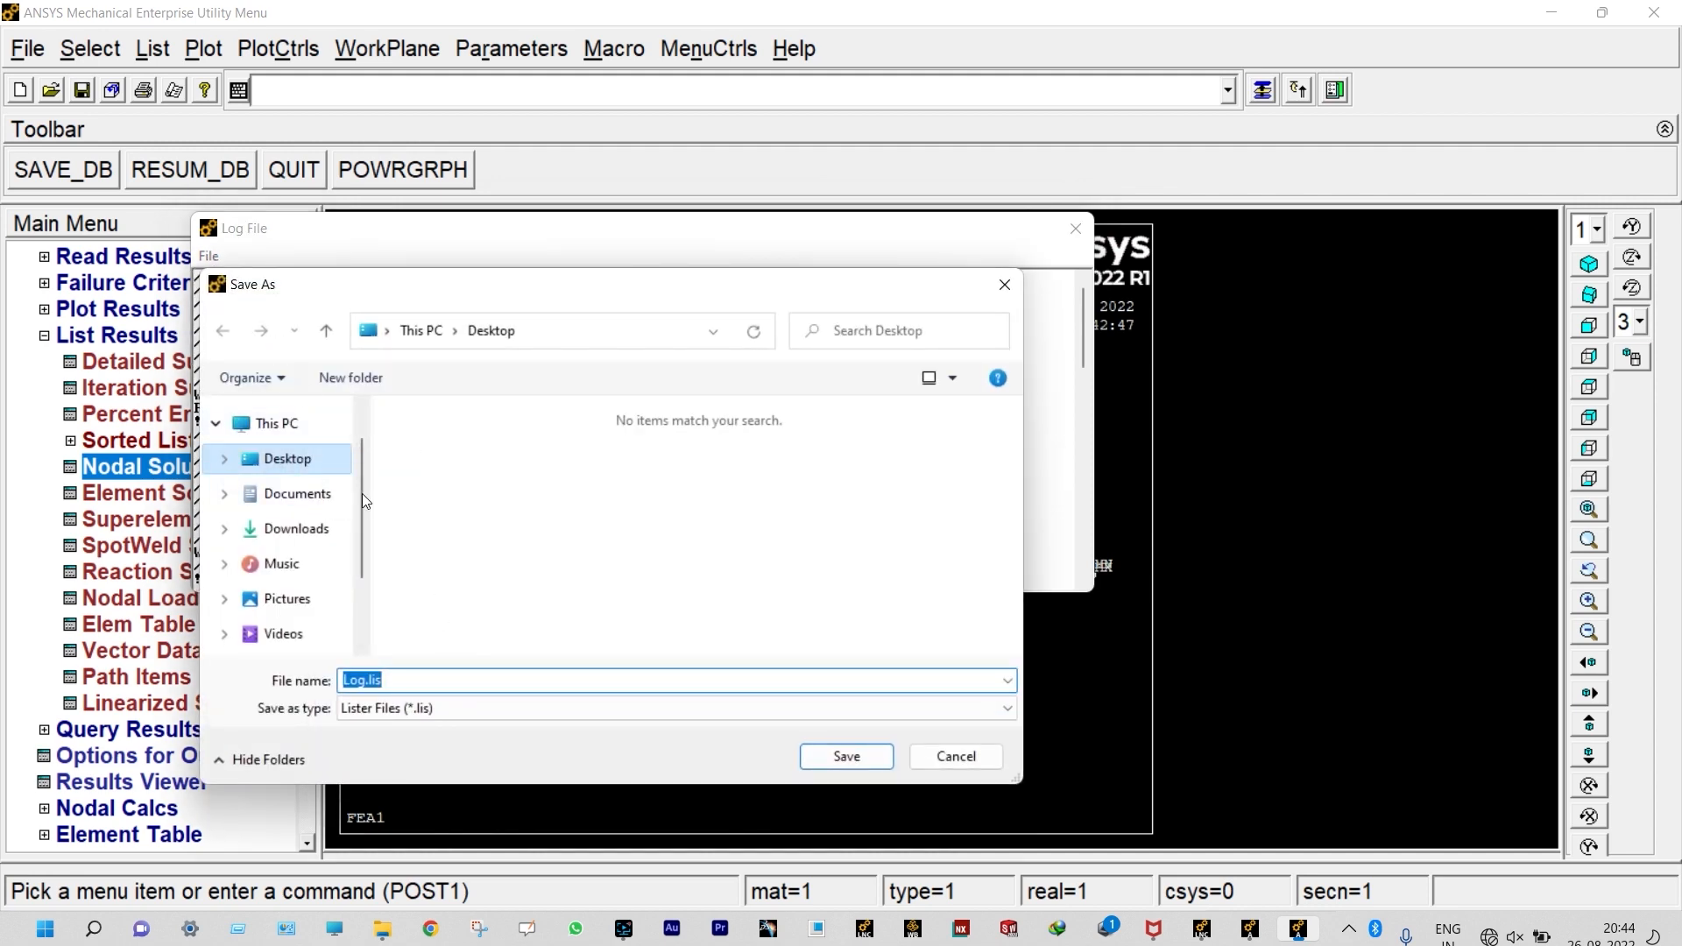
pyautogui.click(839, 759)
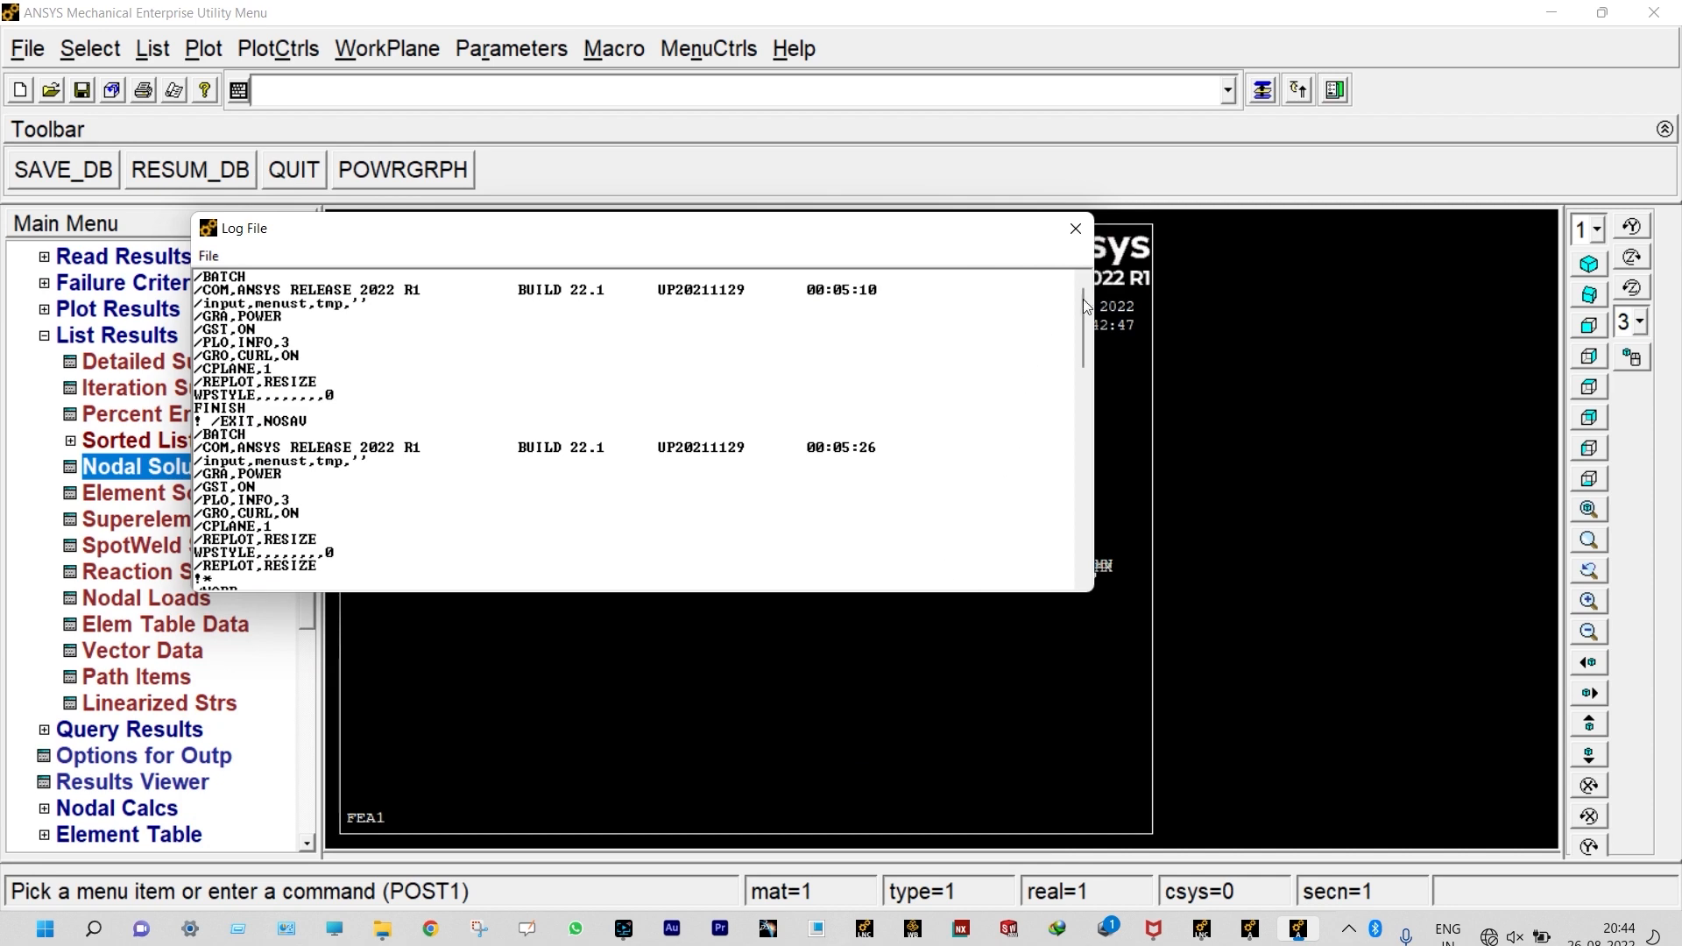
pyautogui.click(1075, 228)
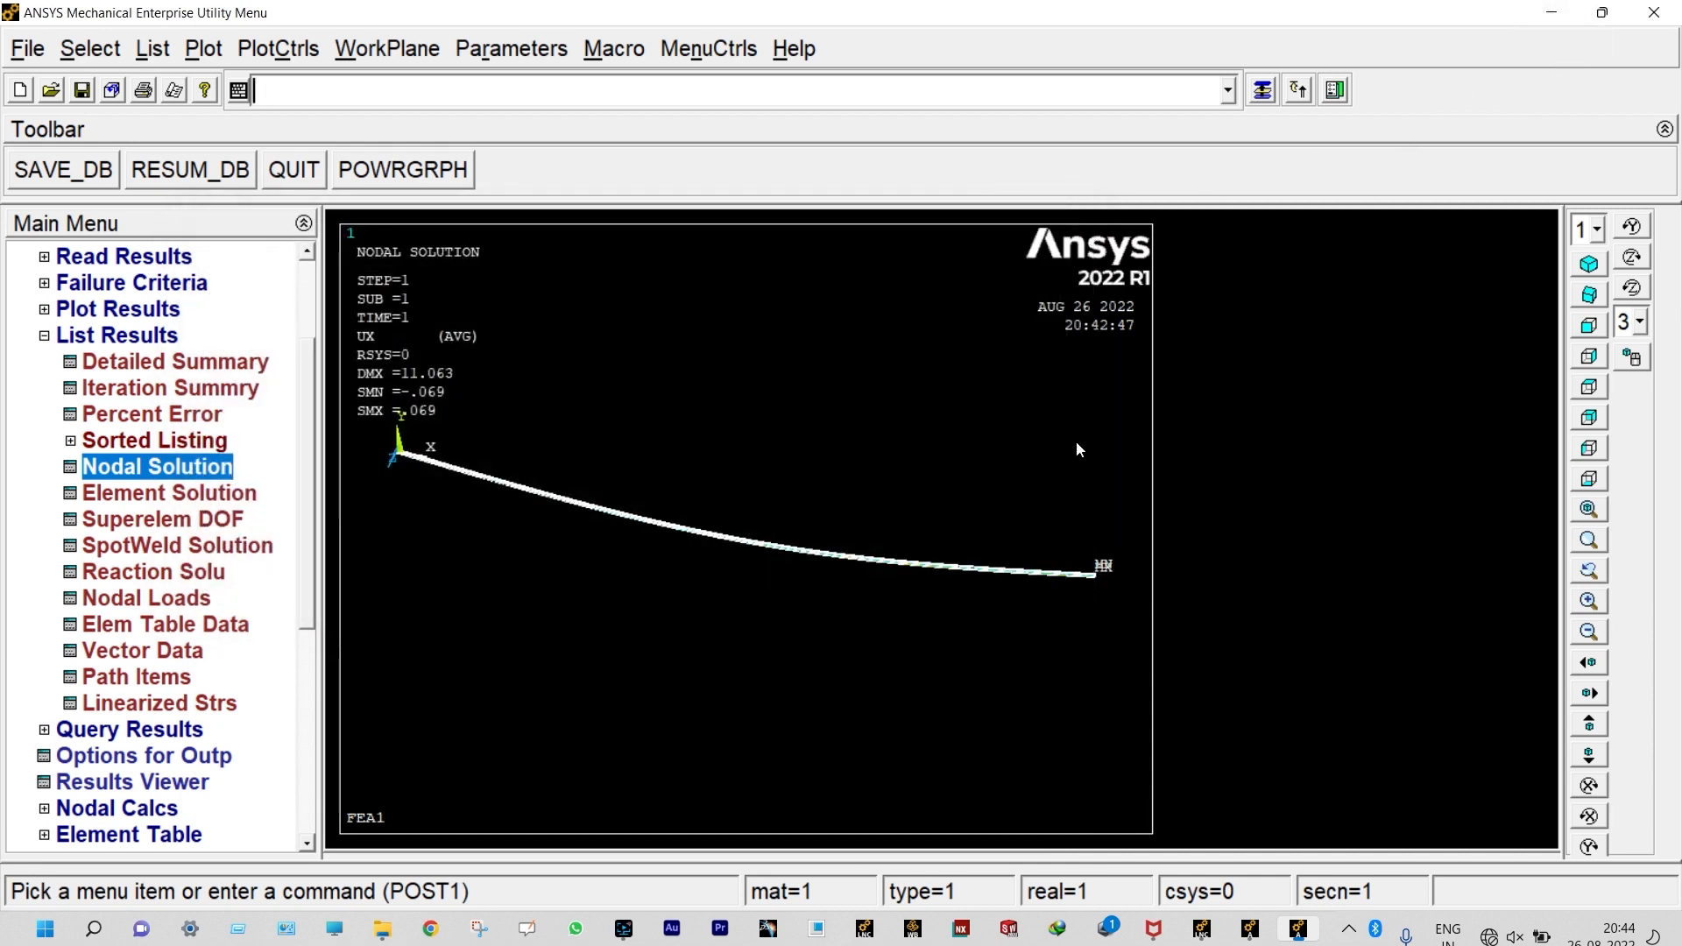
# Step: Switch to the front view and plot the elements of the undeformed beam
pyautogui.click(1588, 325)
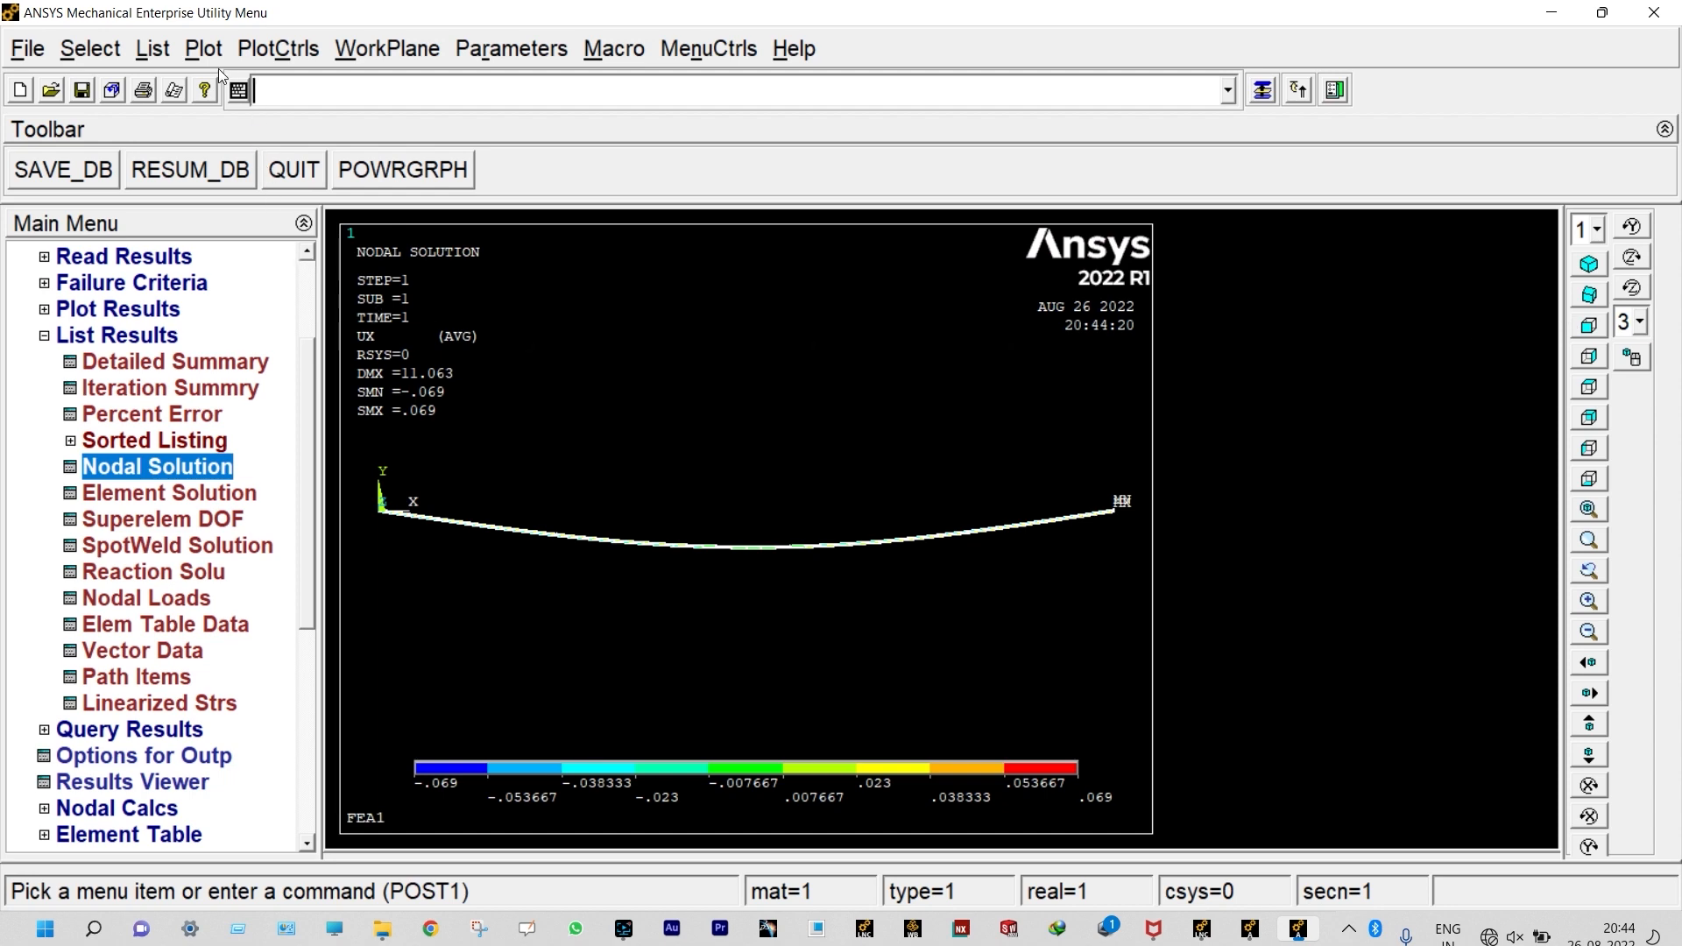
pyautogui.click(194, 51)
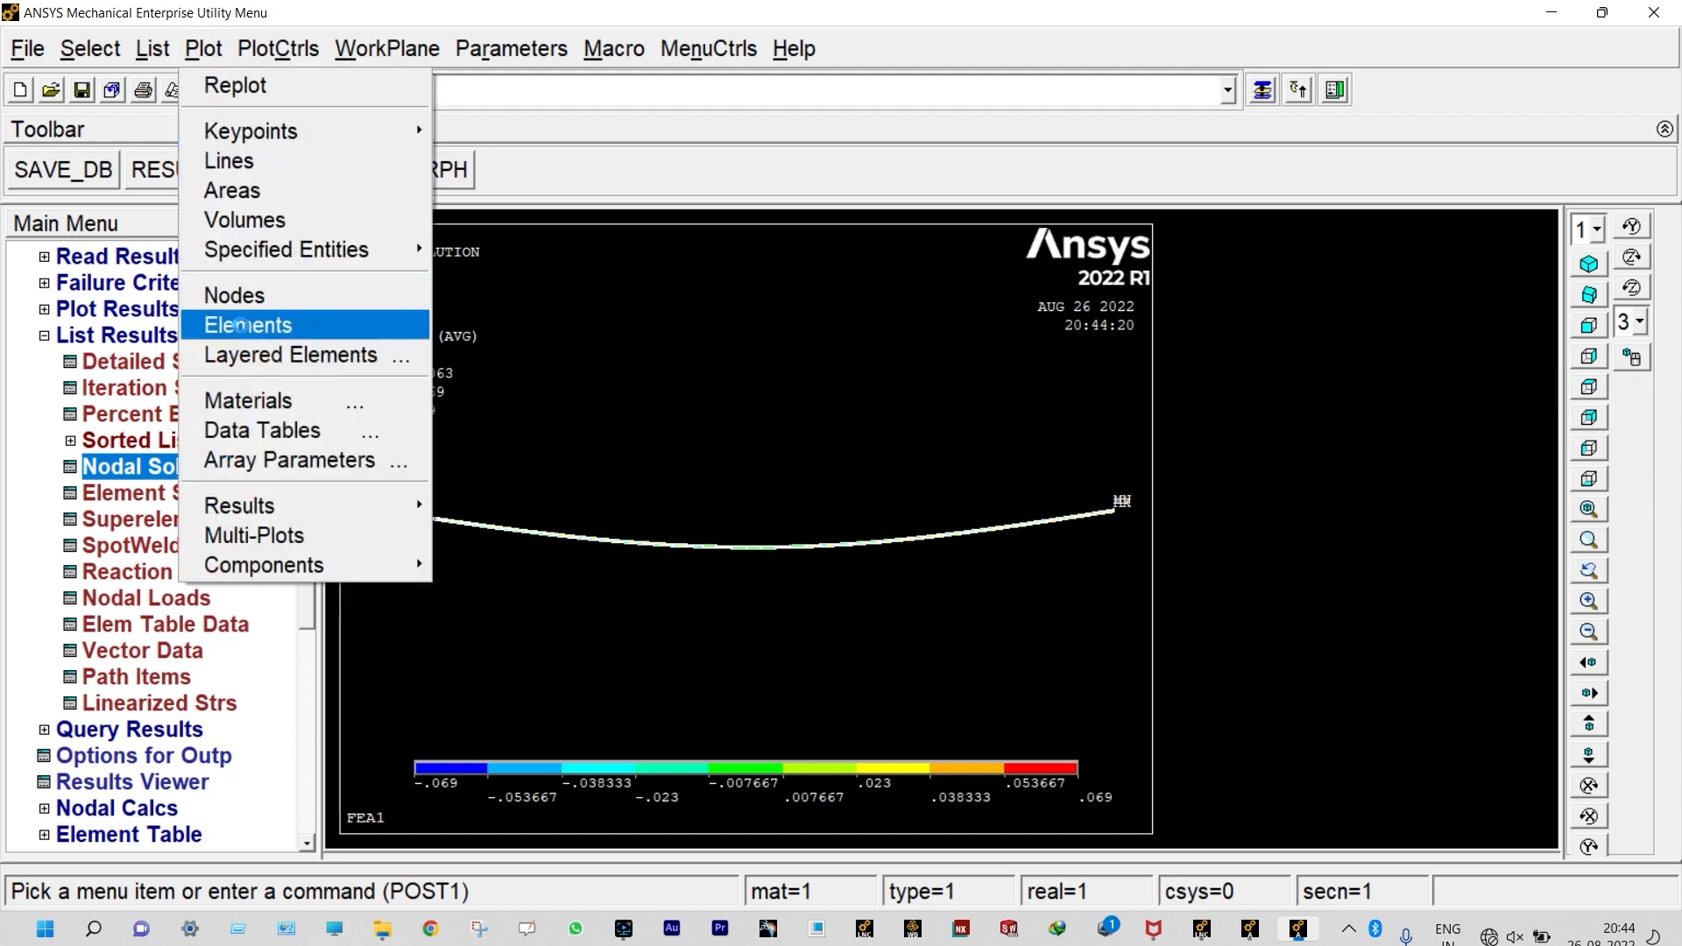
pyautogui.click(241, 325)
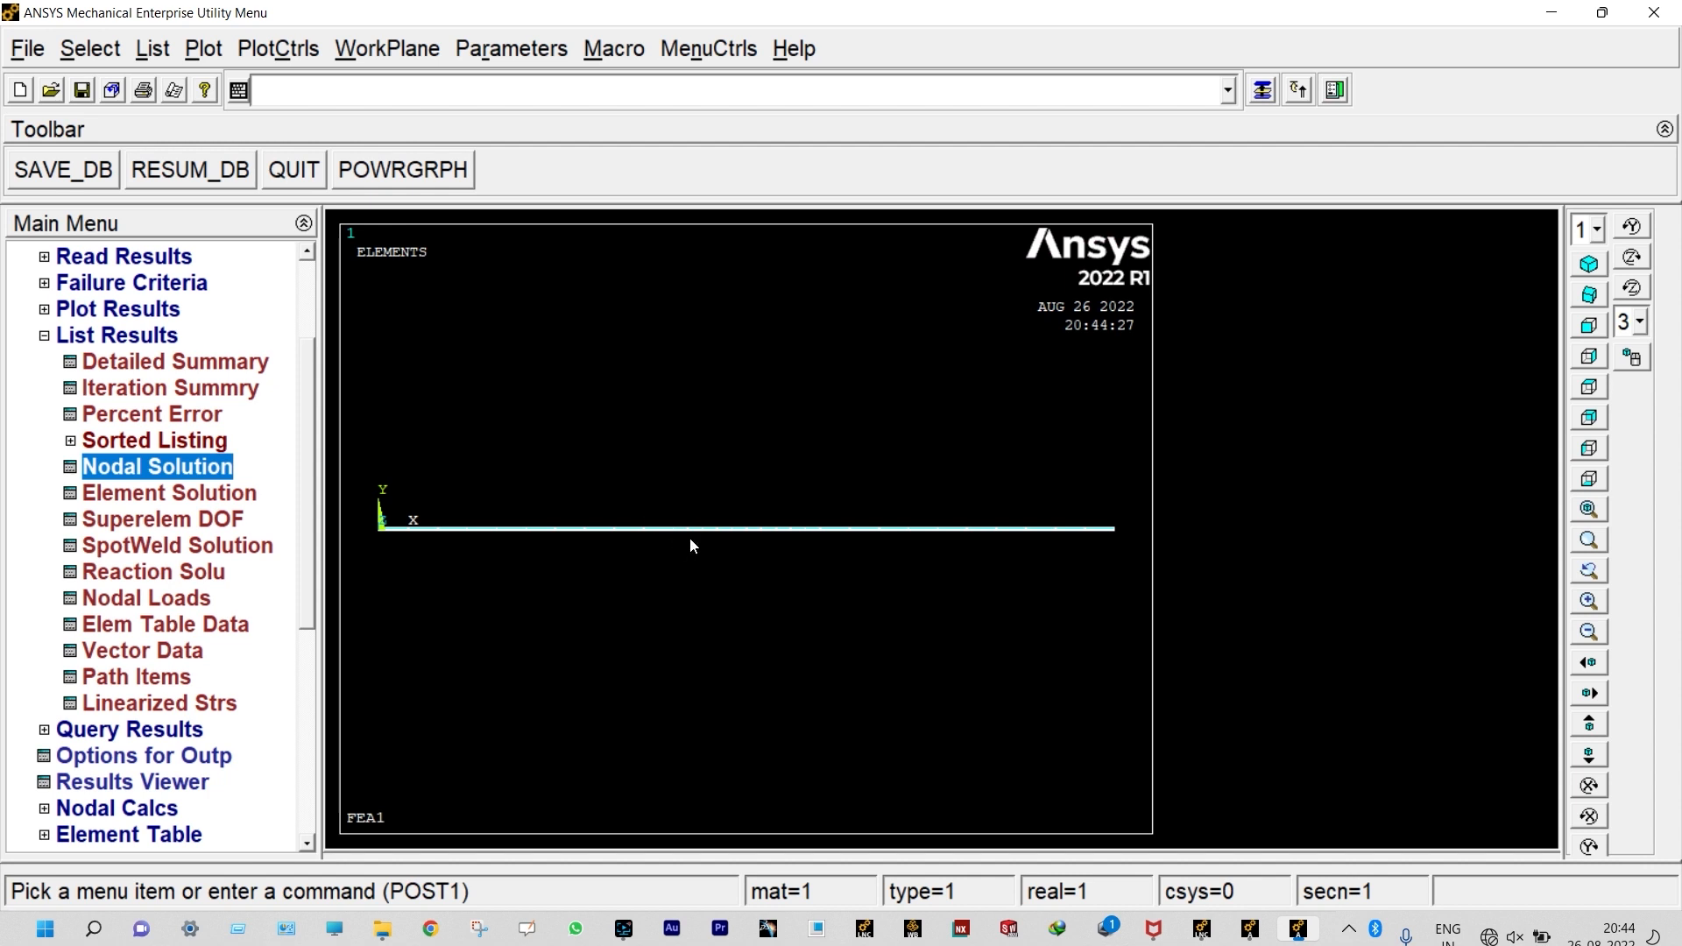
# Step: Open Log.lis from the desktop in Notepad and mark the release header line stamped 20:12:23 that starts the current model
pyautogui.click(1551, 13)
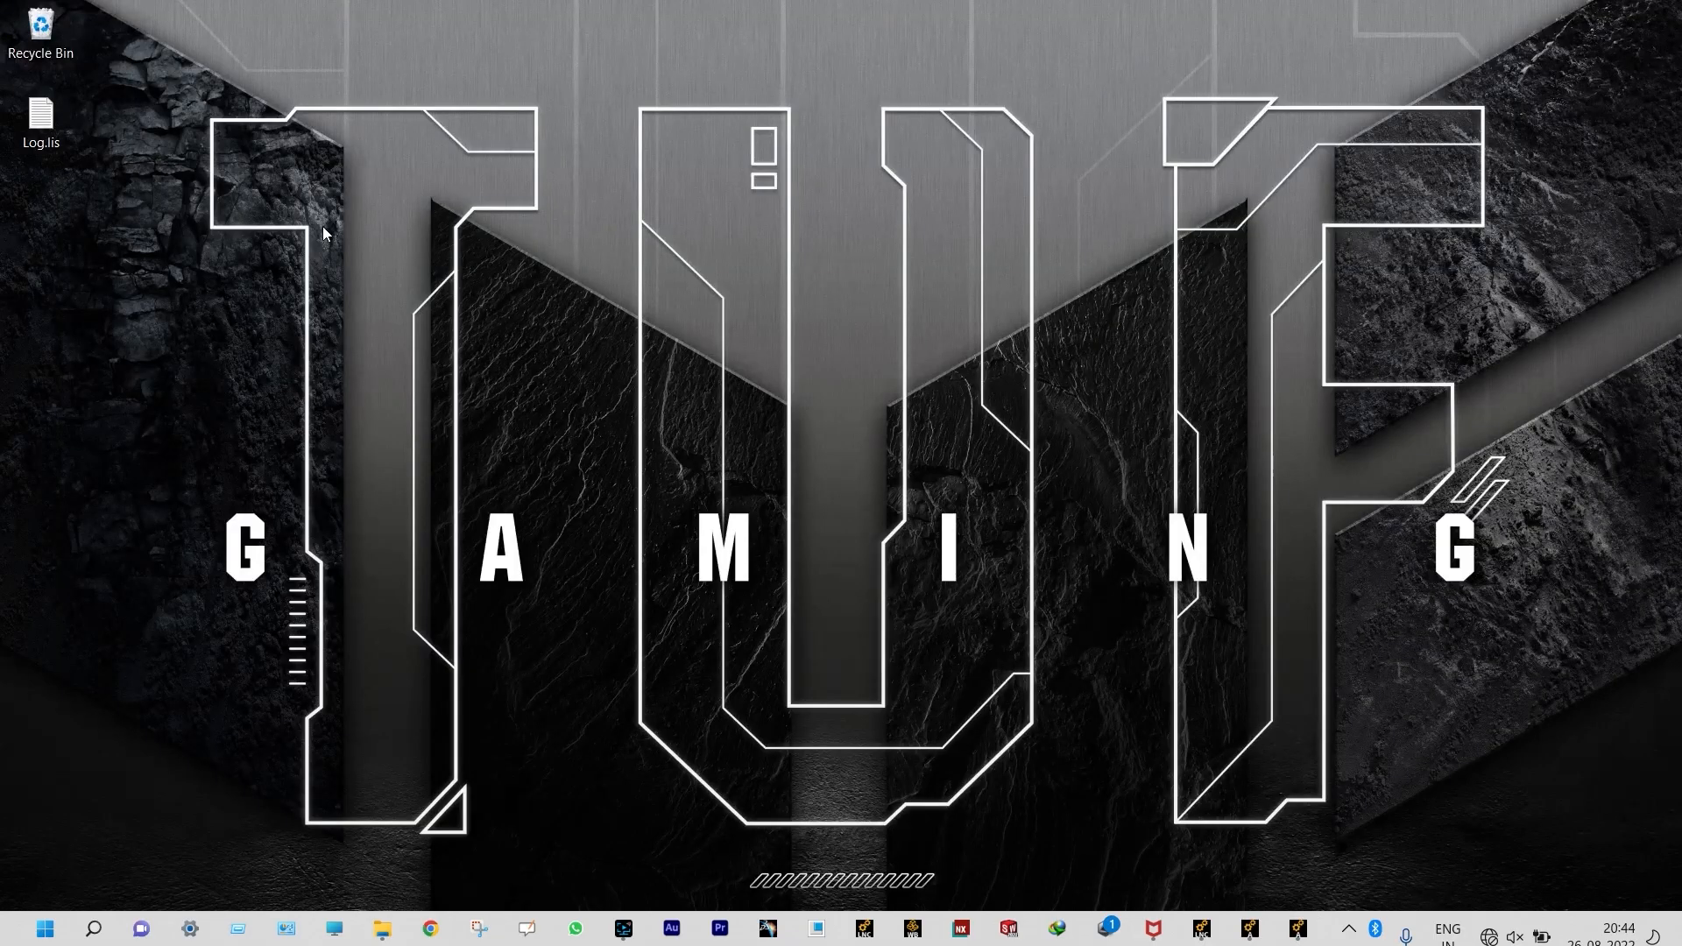
pyautogui.doubleClick(55, 129)
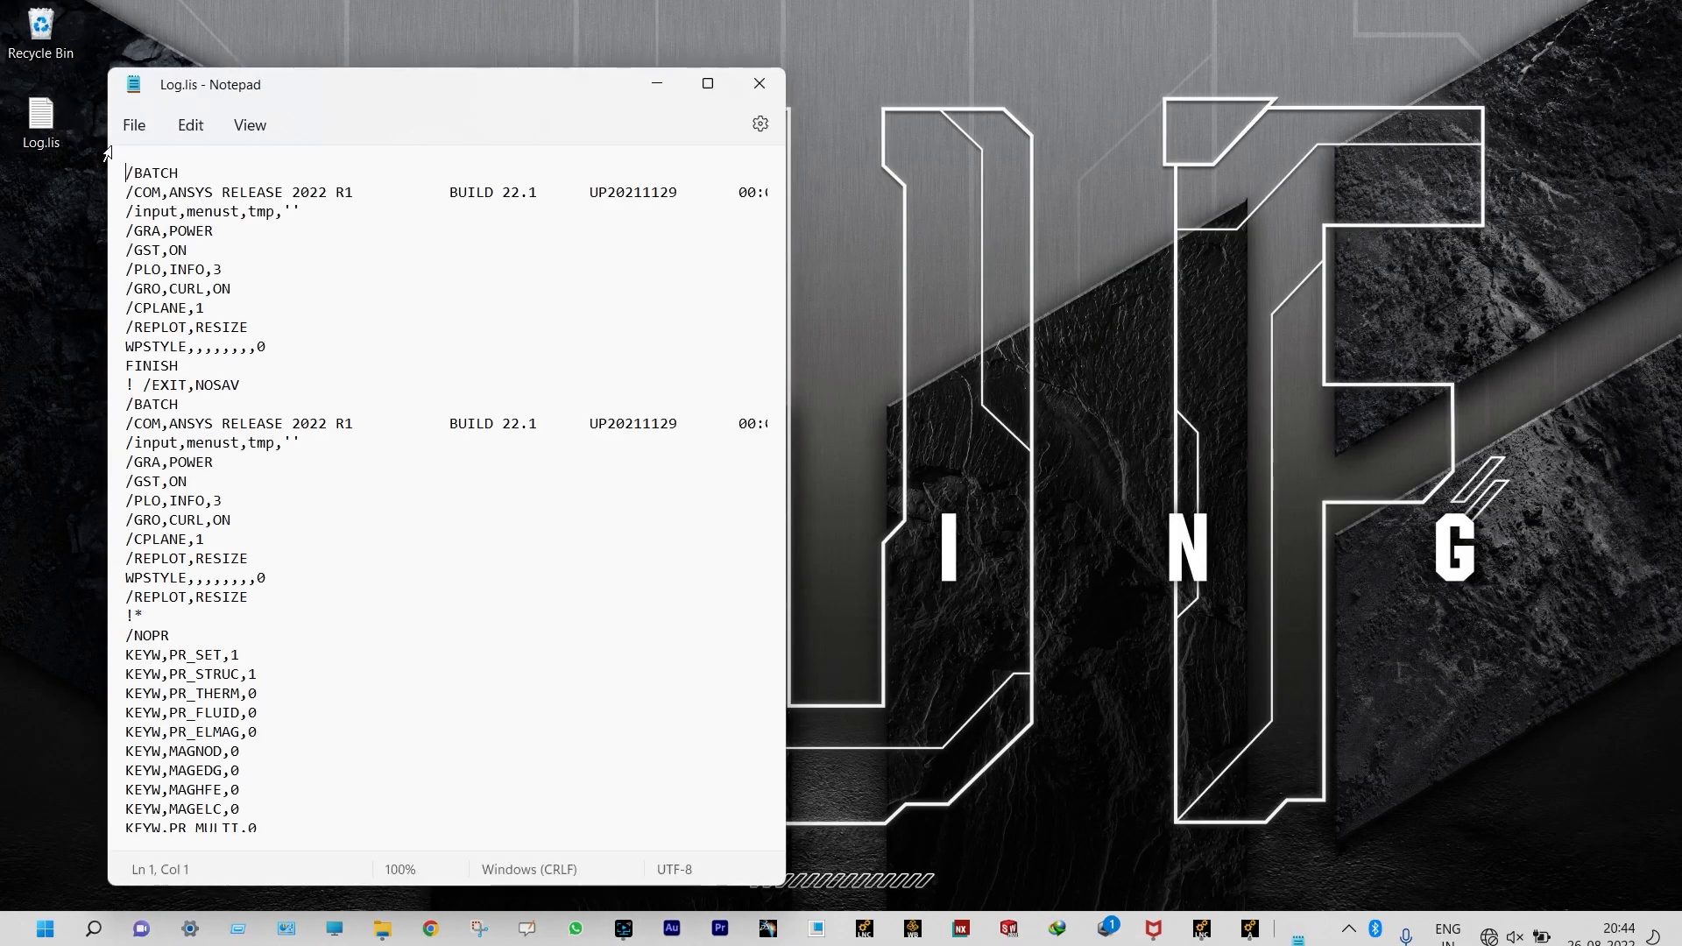
pyautogui.click(708, 84)
pyautogui.scroll(-20, 435, 254)
pyautogui.scroll(10, 435, 255)
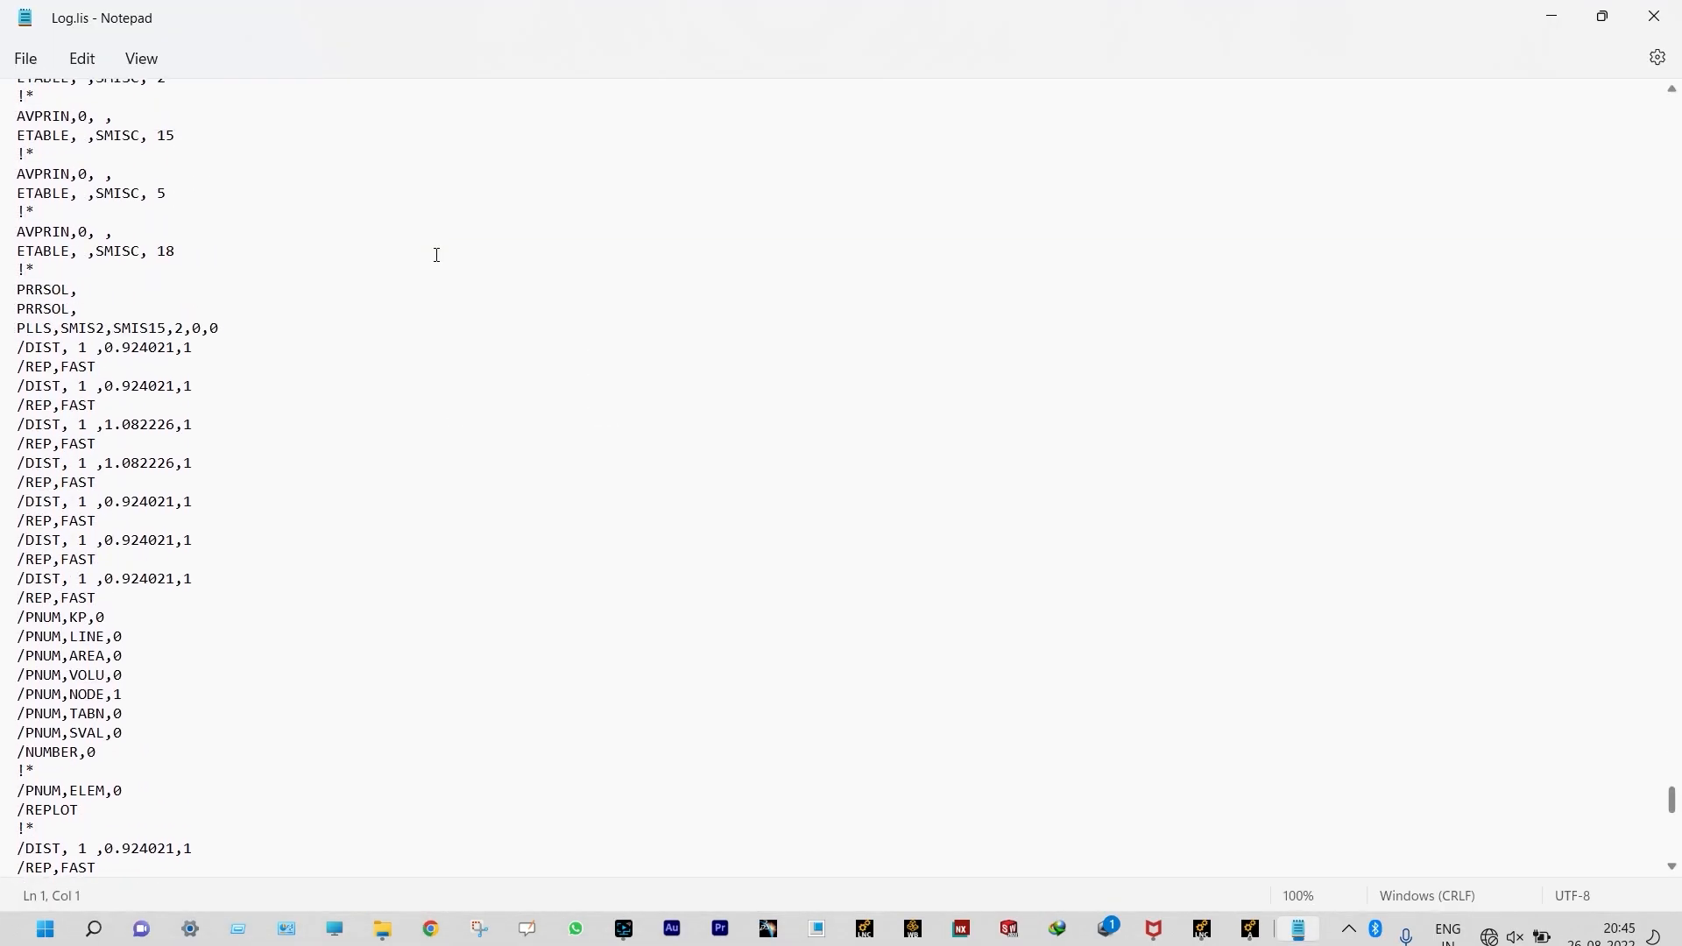
pyautogui.scroll(5, 437, 254)
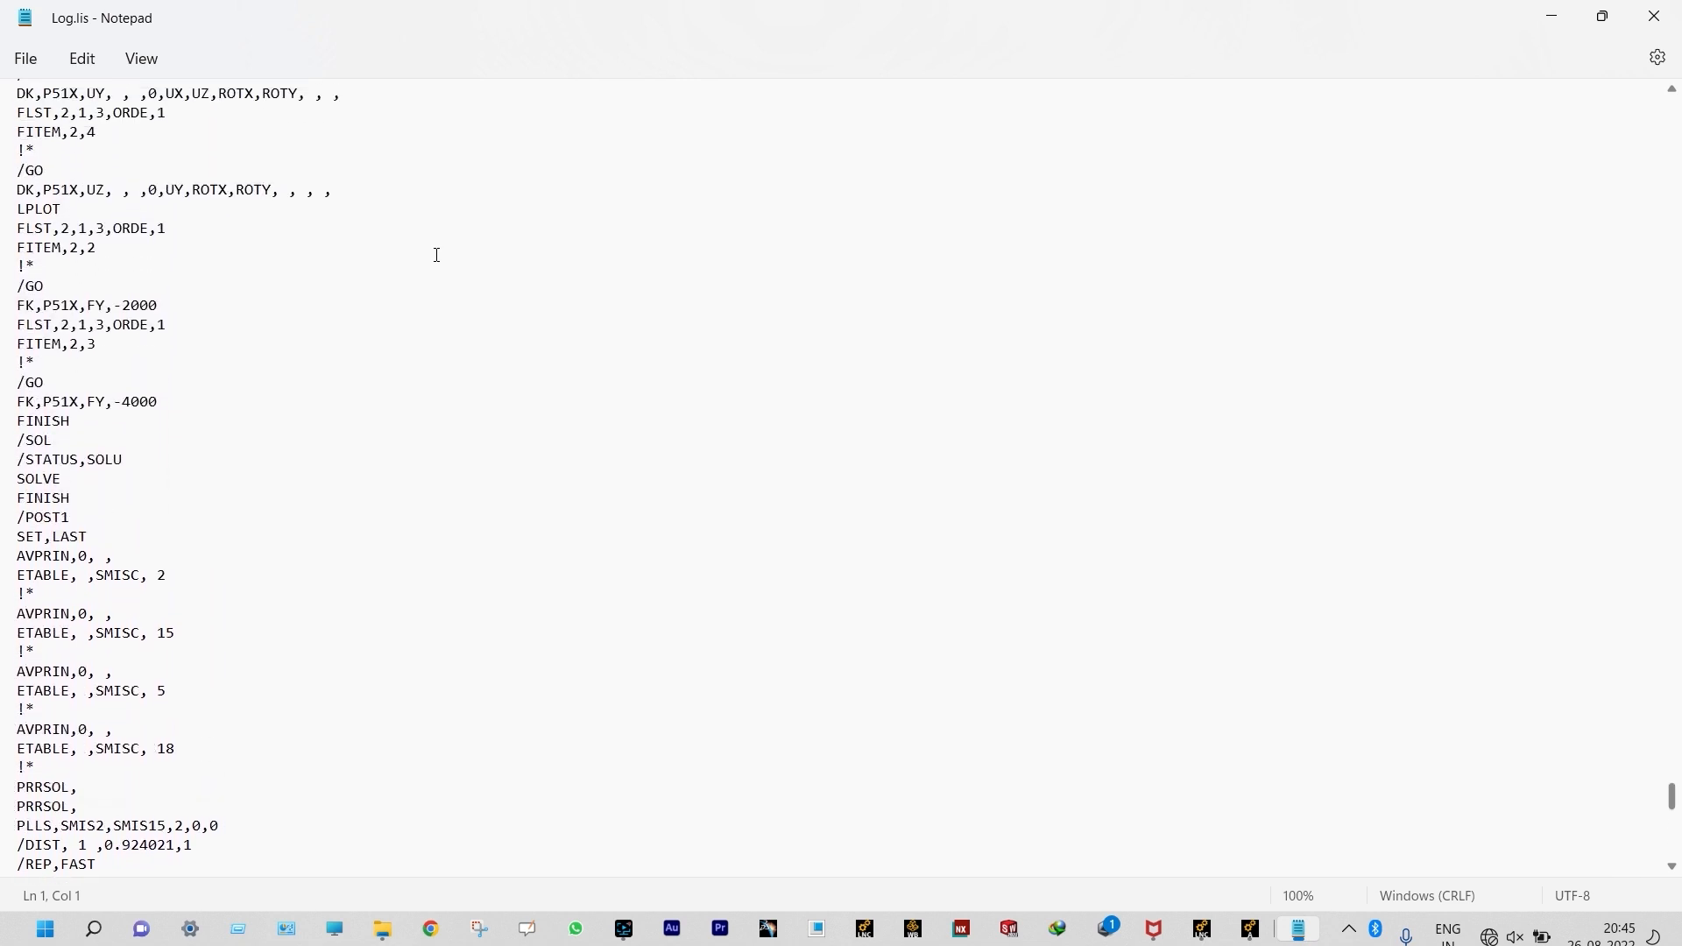
pyautogui.scroll(15, 436, 255)
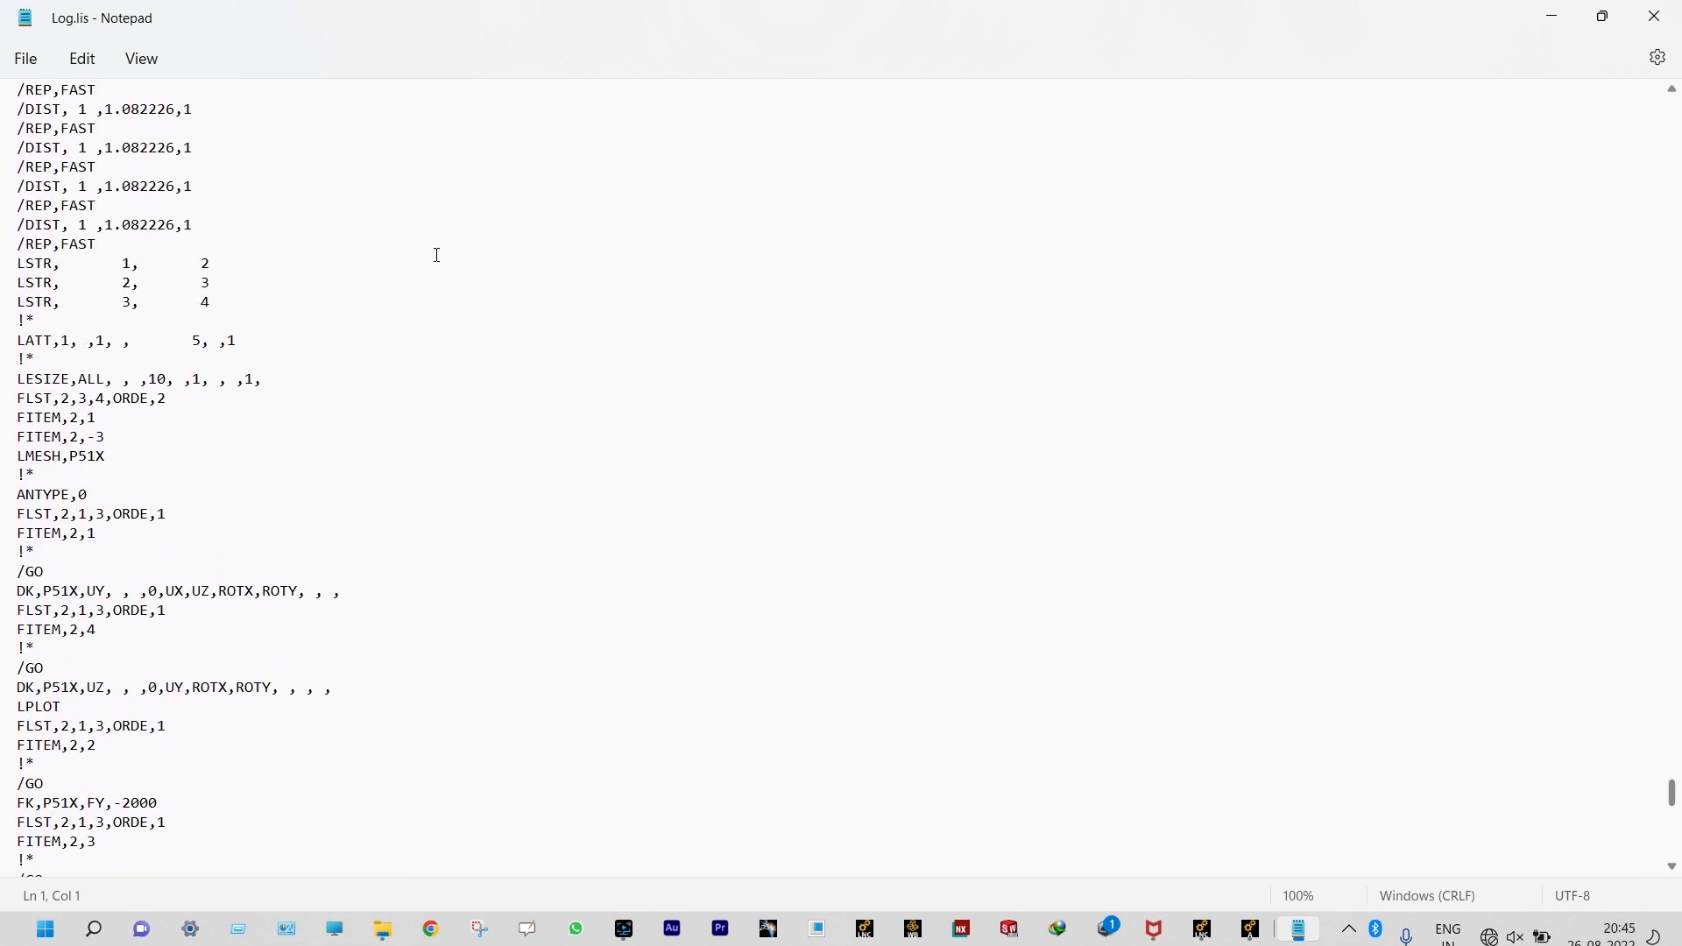
pyautogui.moveTo(676, 211); pyautogui.dragTo(17, 213)
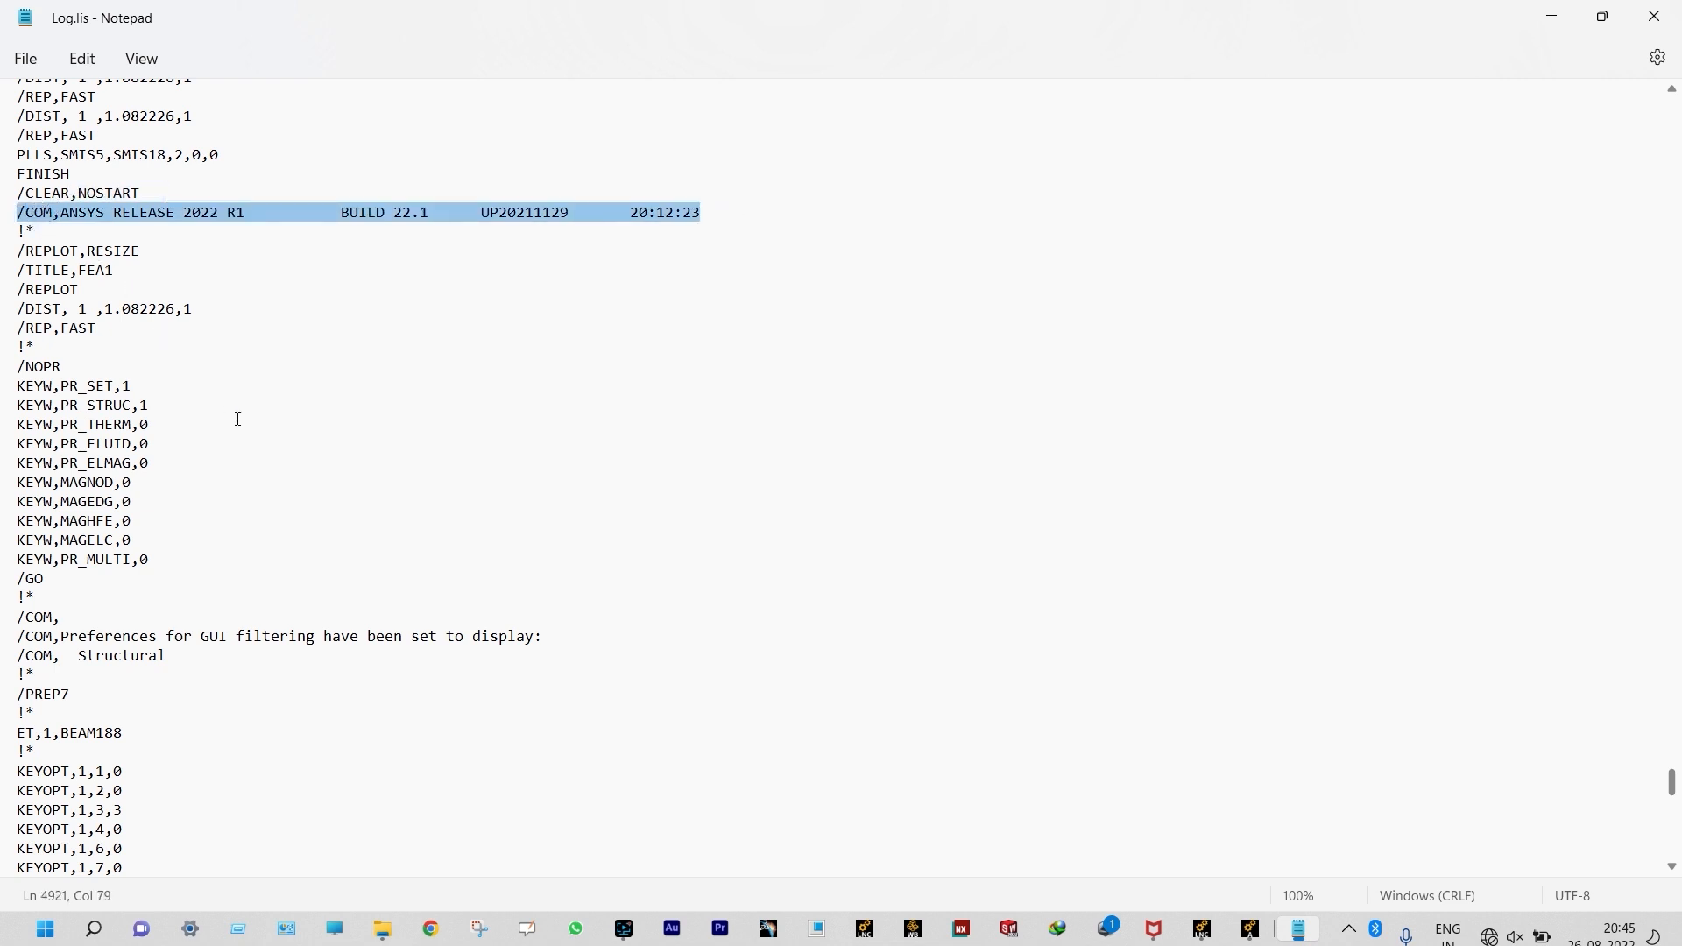
# Step: Review the logged commands from the BEAM188 element definition through material, section, keypoints, mesh, constraints, loads and solution
pyautogui.scroll(-10, 241, 415)
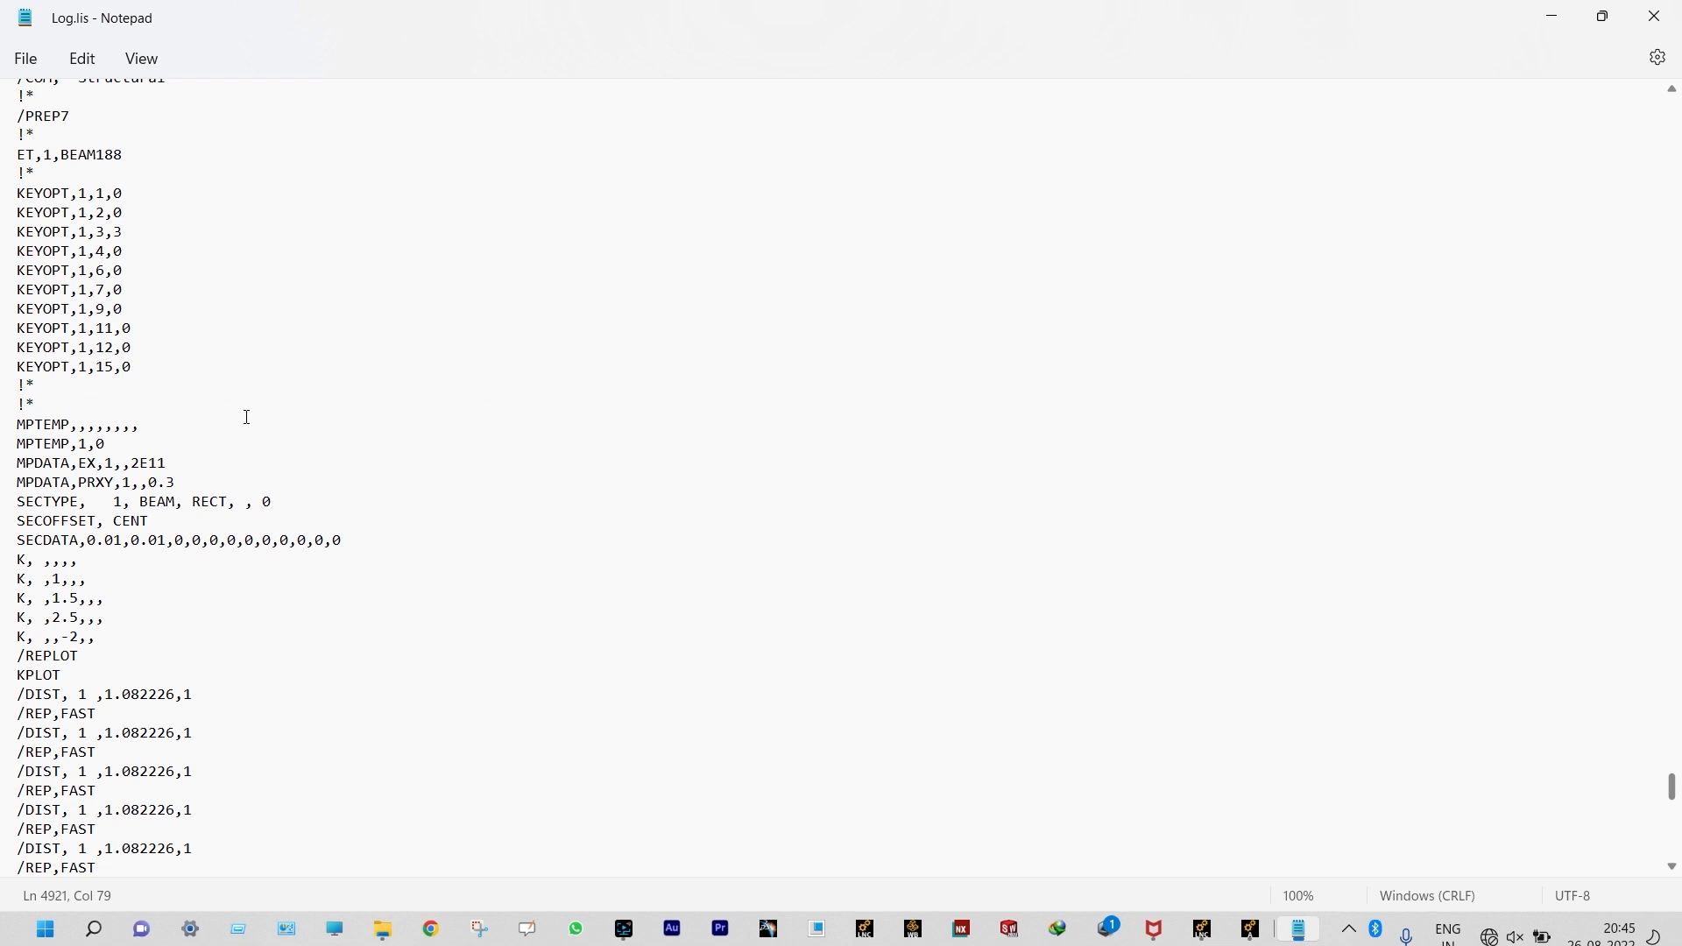
pyautogui.scroll(-4, 437, 469)
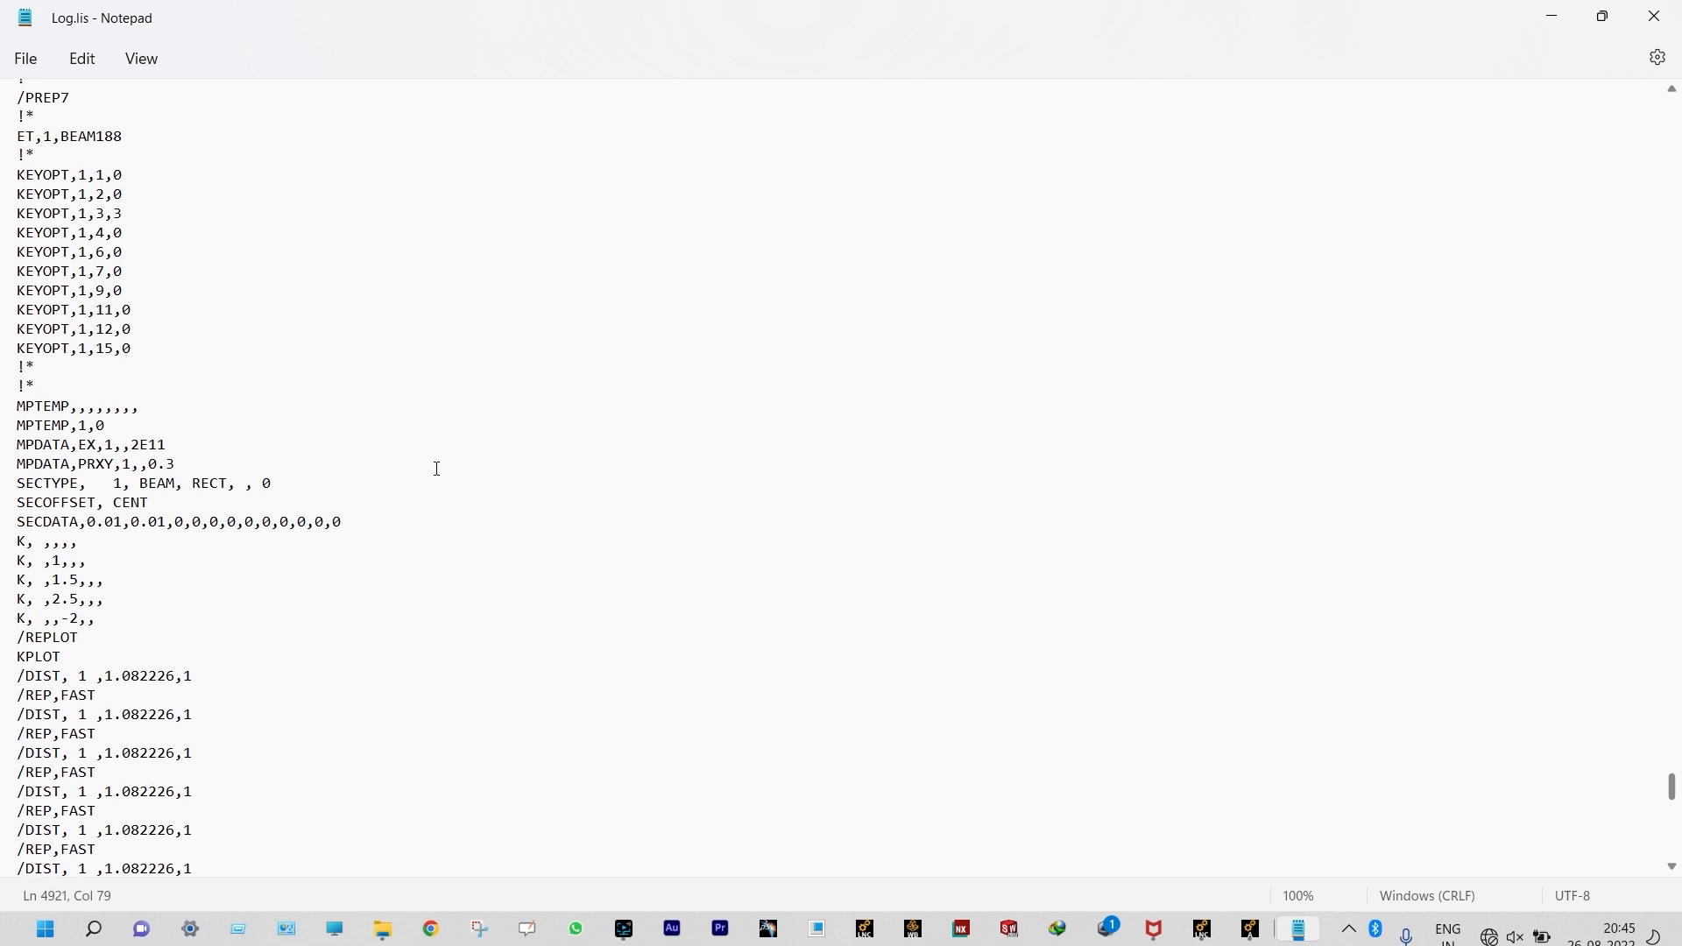
pyautogui.scroll(-6, 437, 469)
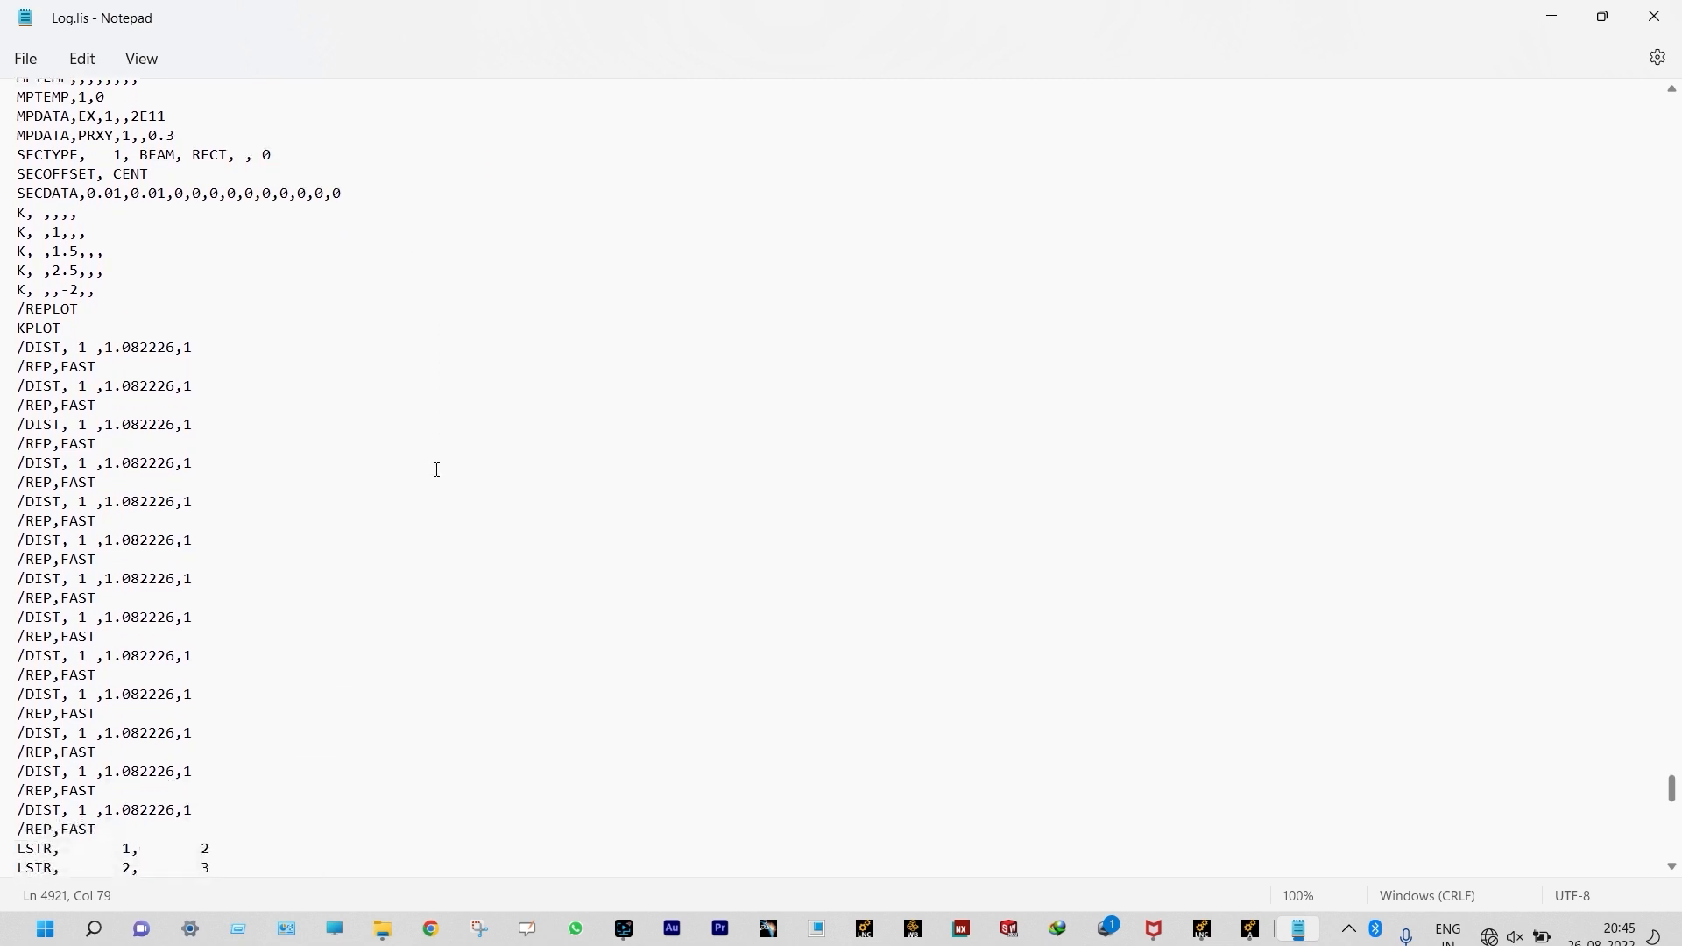
pyautogui.scroll(-5, 274, 510)
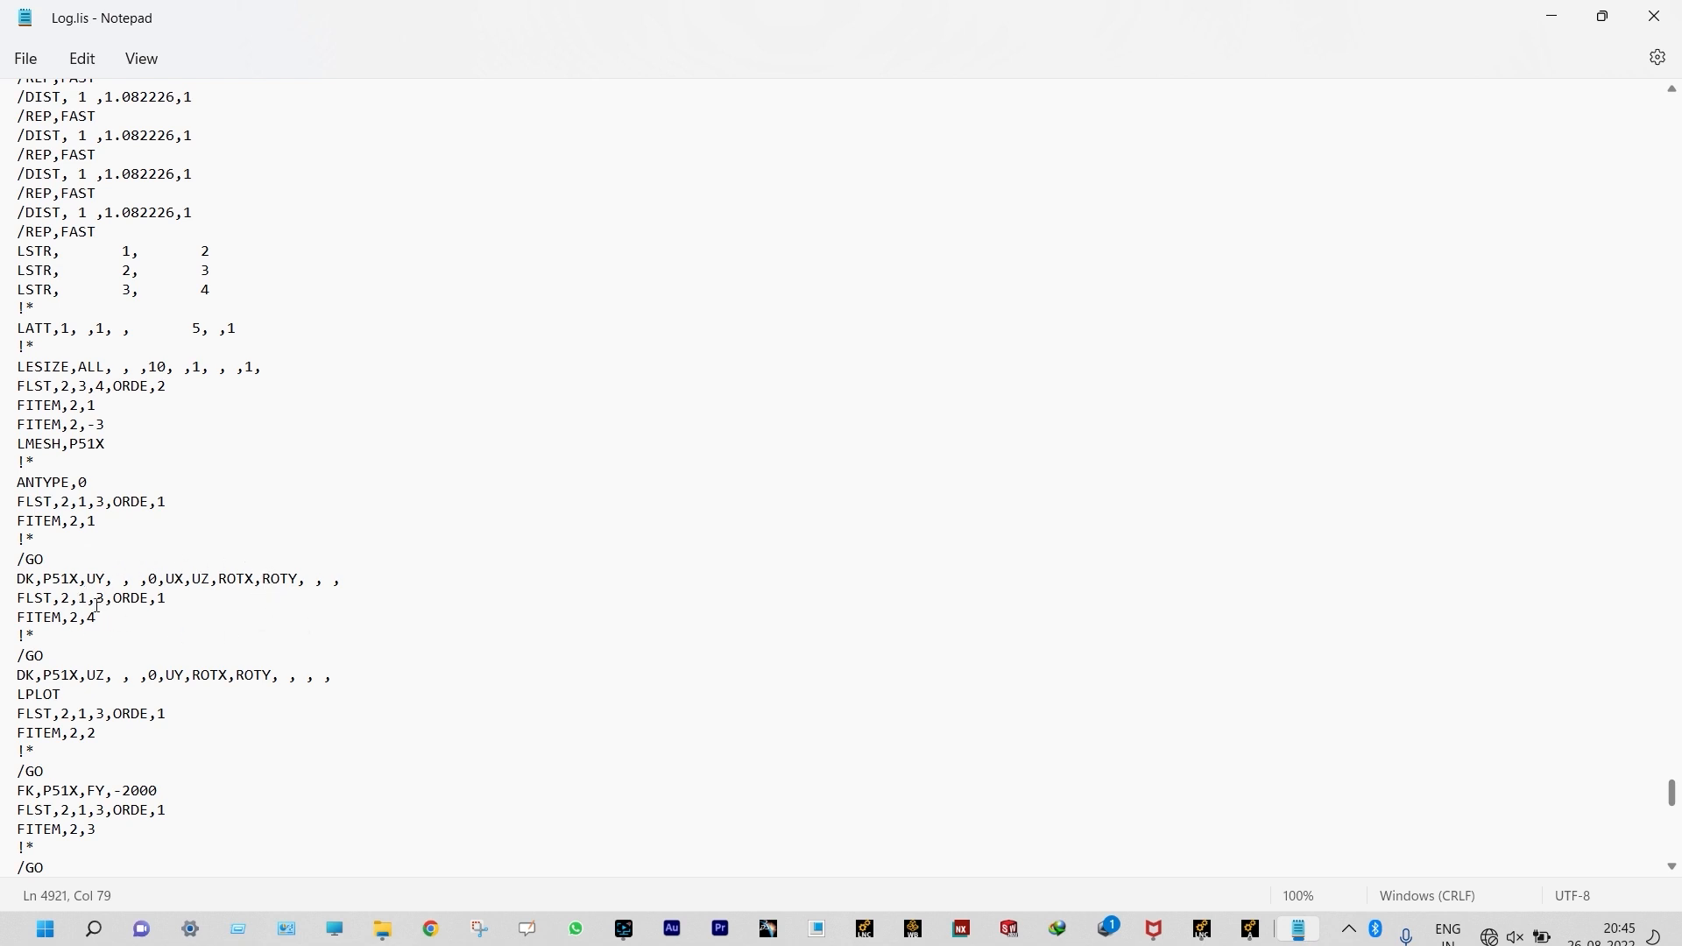
pyautogui.scroll(-4, 273, 673)
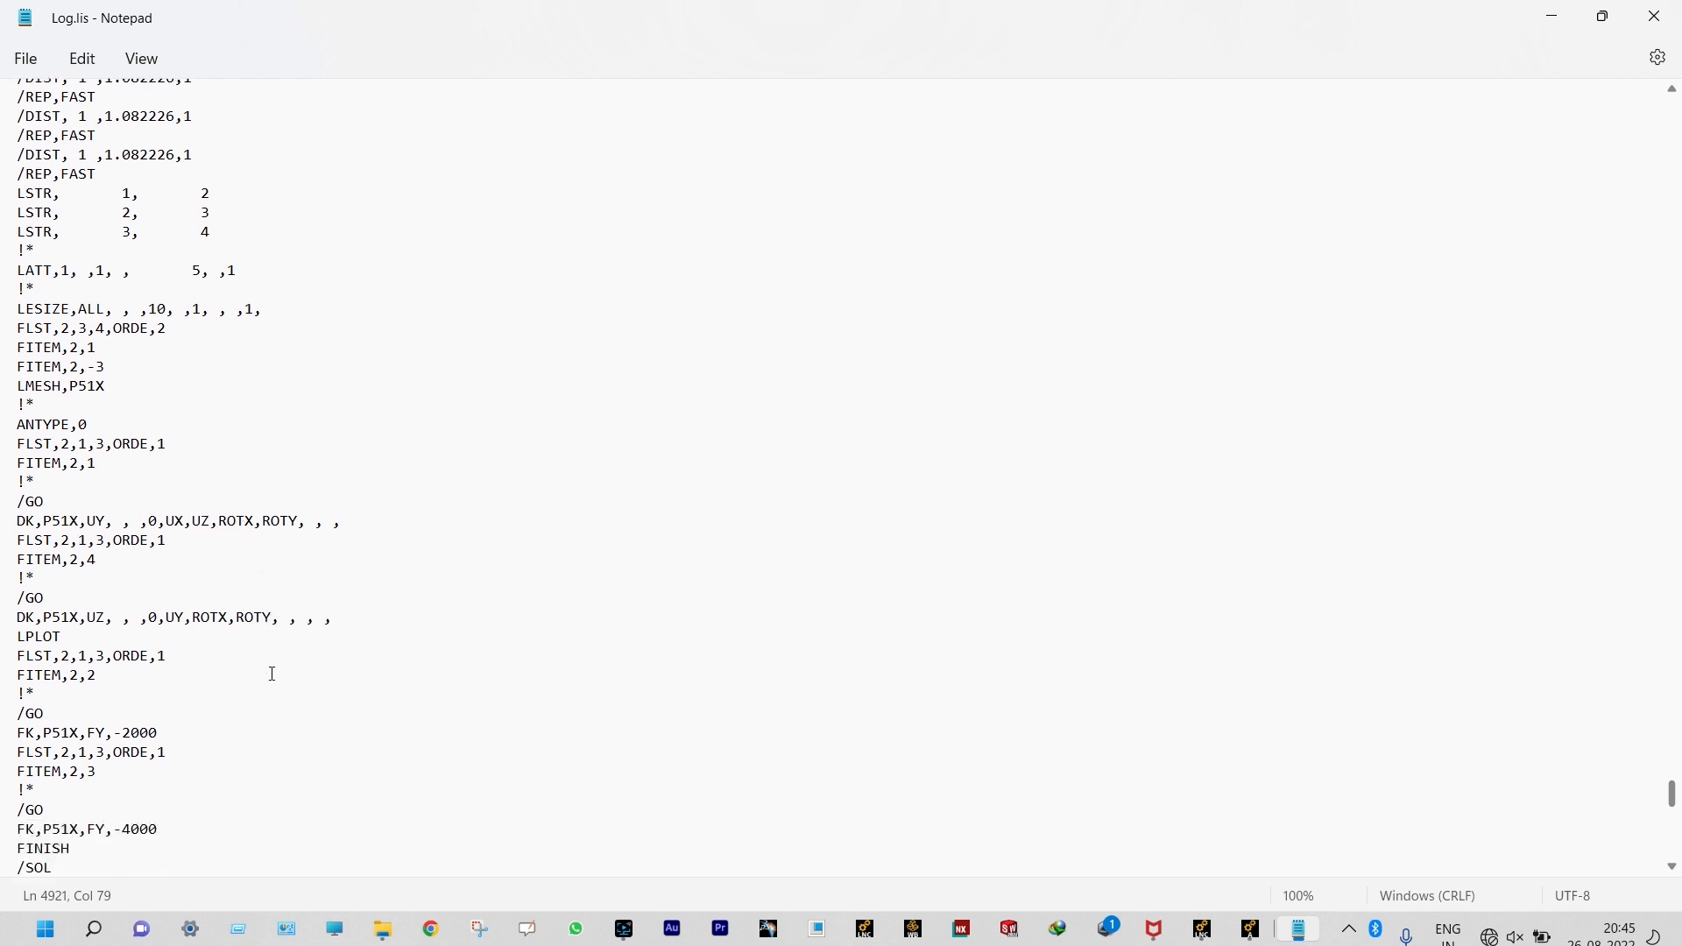
pyautogui.scroll(-3, 274, 674)
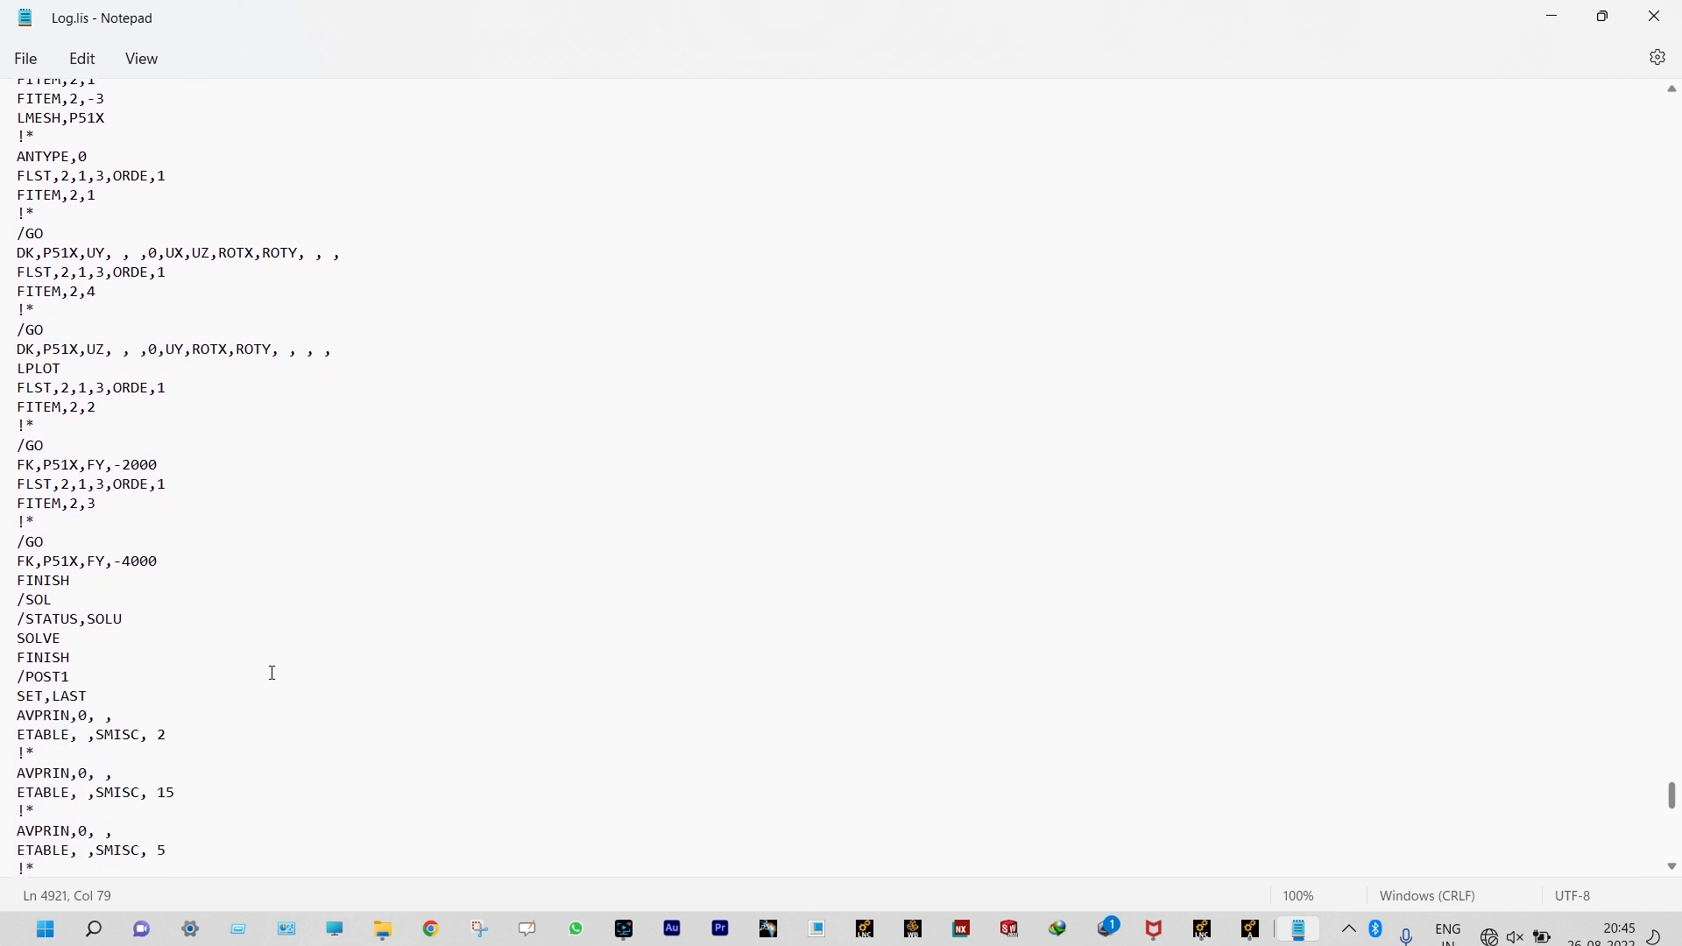
# Step: Set the two FY keypoint loads in the log to -10000 and -80000 and save the file
pyautogui.scroll(5, 170, 691)
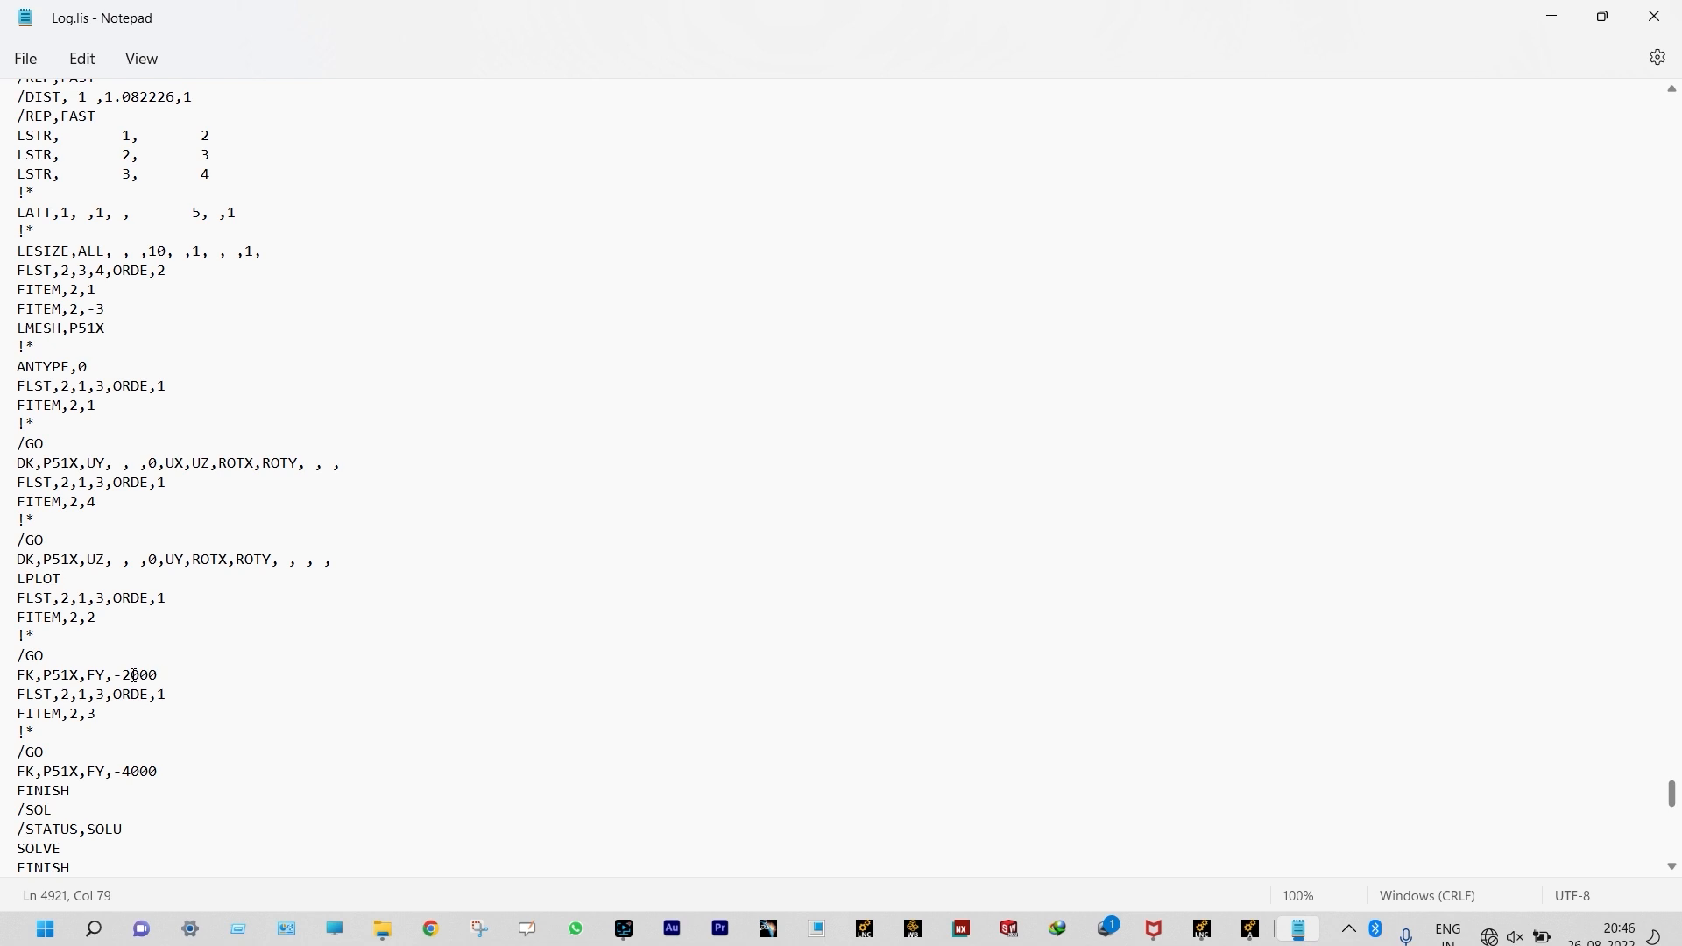
pyautogui.click(134, 675)
pyautogui.press('BackSpace')
pyautogui.write('10')
pyautogui.click(134, 771)
pyautogui.press('BackSpace')
pyautogui.write('80')
pyautogui.click(26, 59)
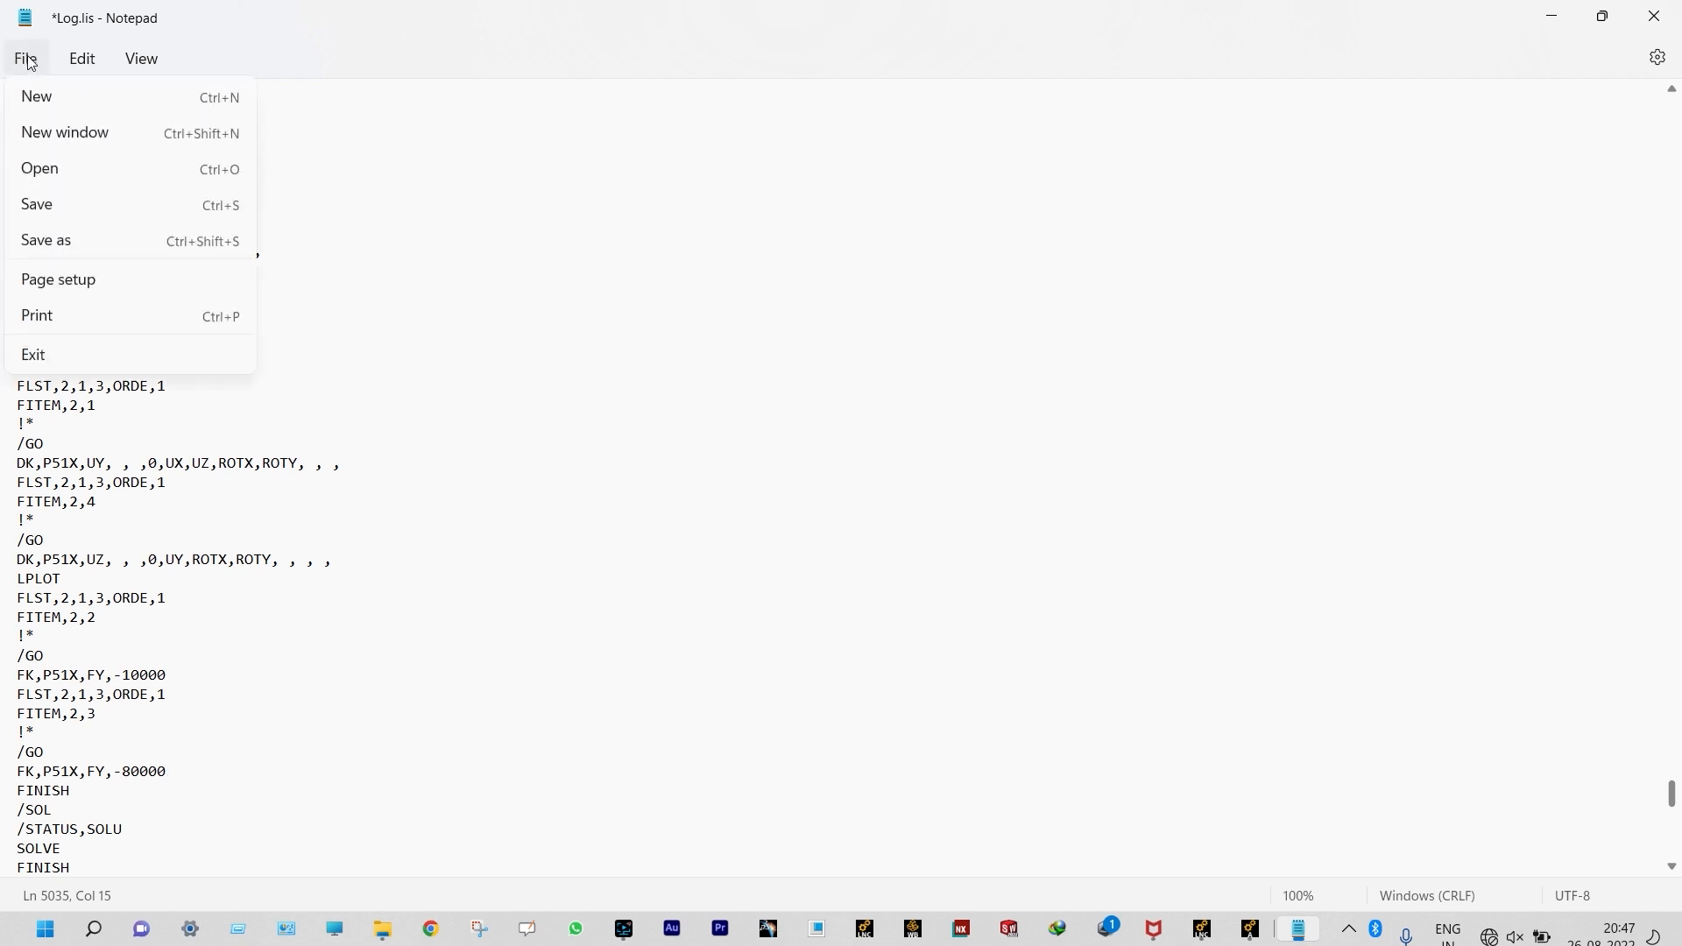
pyautogui.click(55, 209)
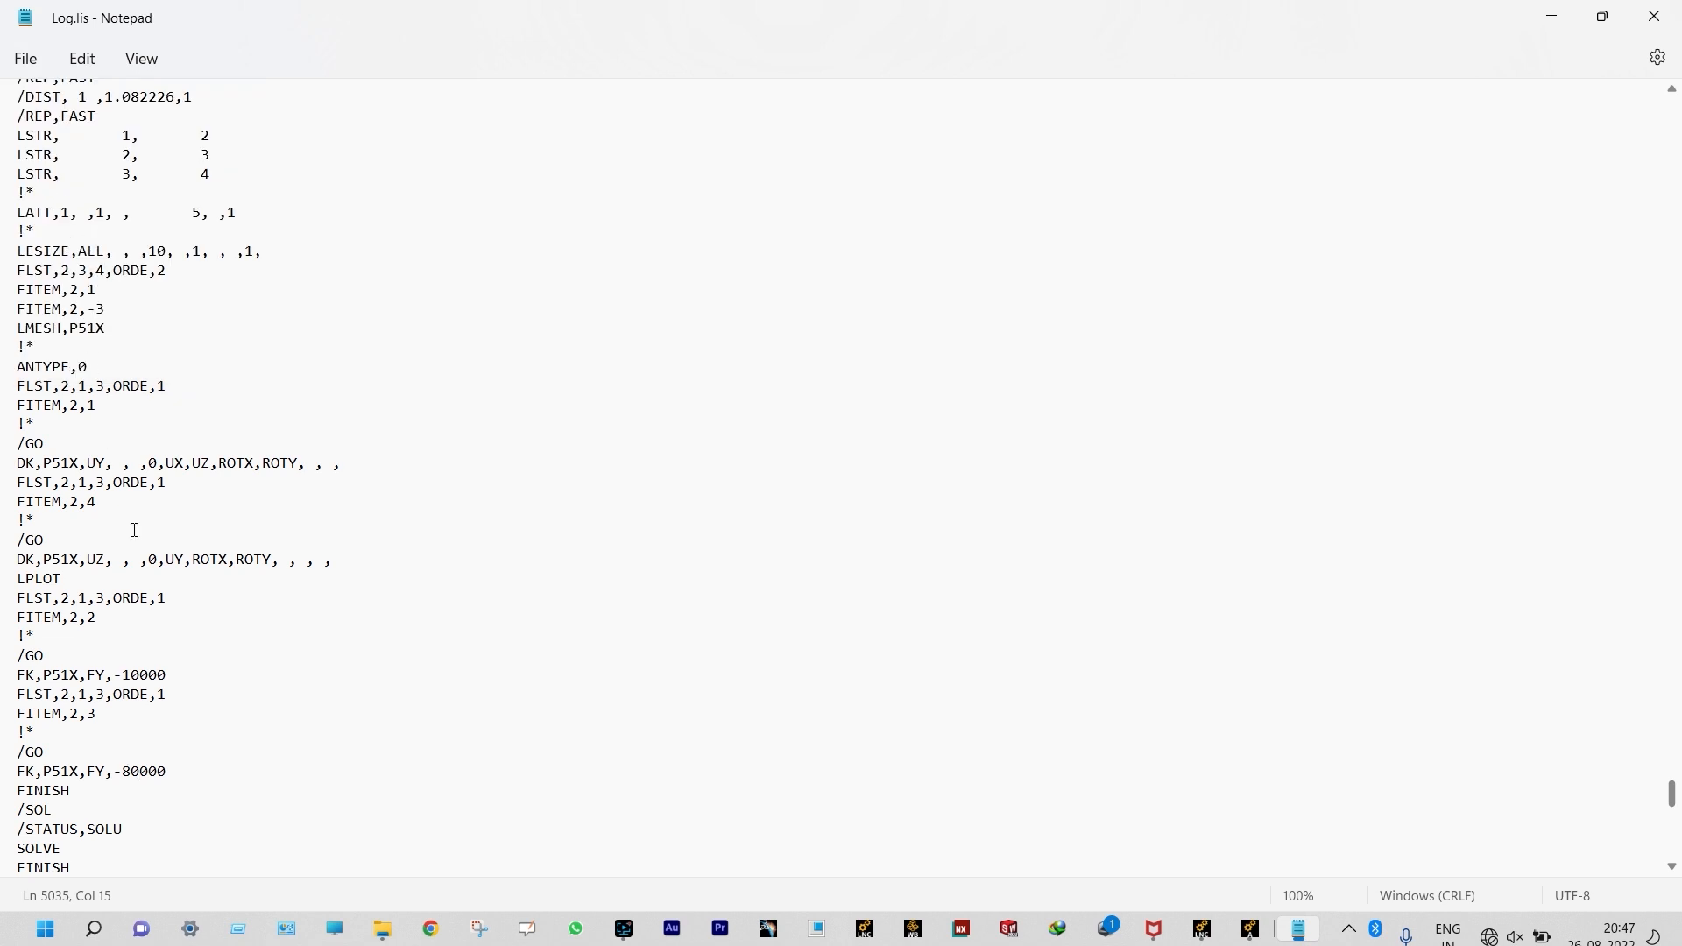
# Step: Copy all log commands from the /REPLOT,RESIZE line after the 20:12:23 header to the end of the file, and minimize Notepad
pyautogui.scroll(20, 252, 466)
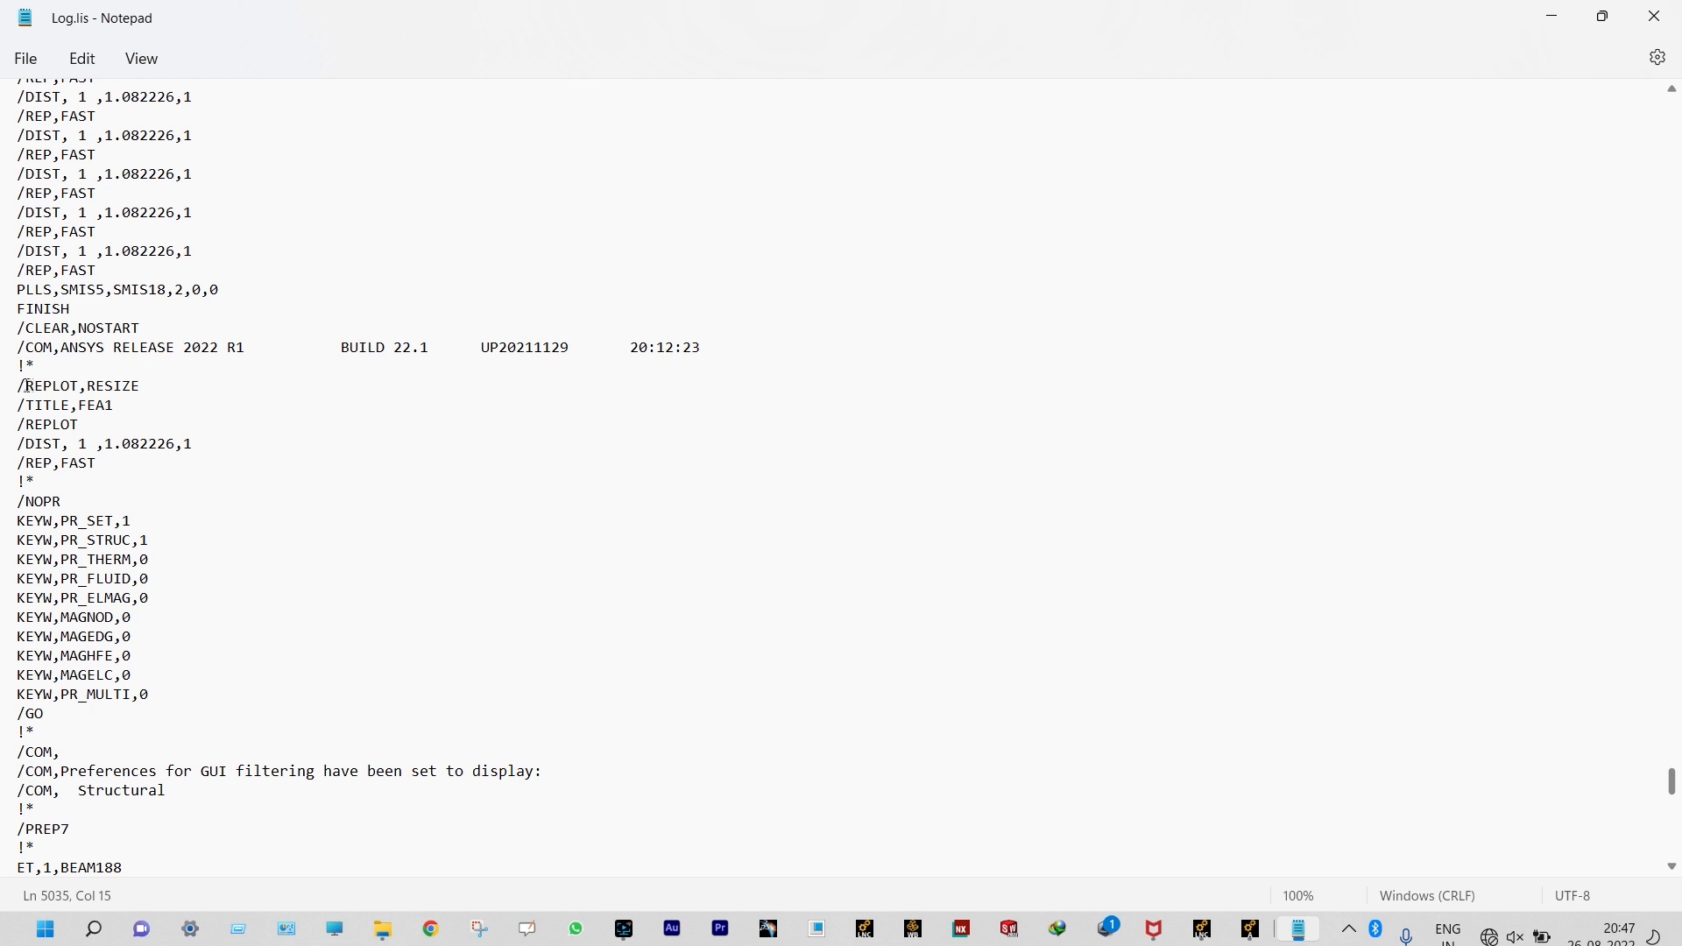
pyautogui.moveTo(20, 385); pyautogui.dragTo(188, 923)
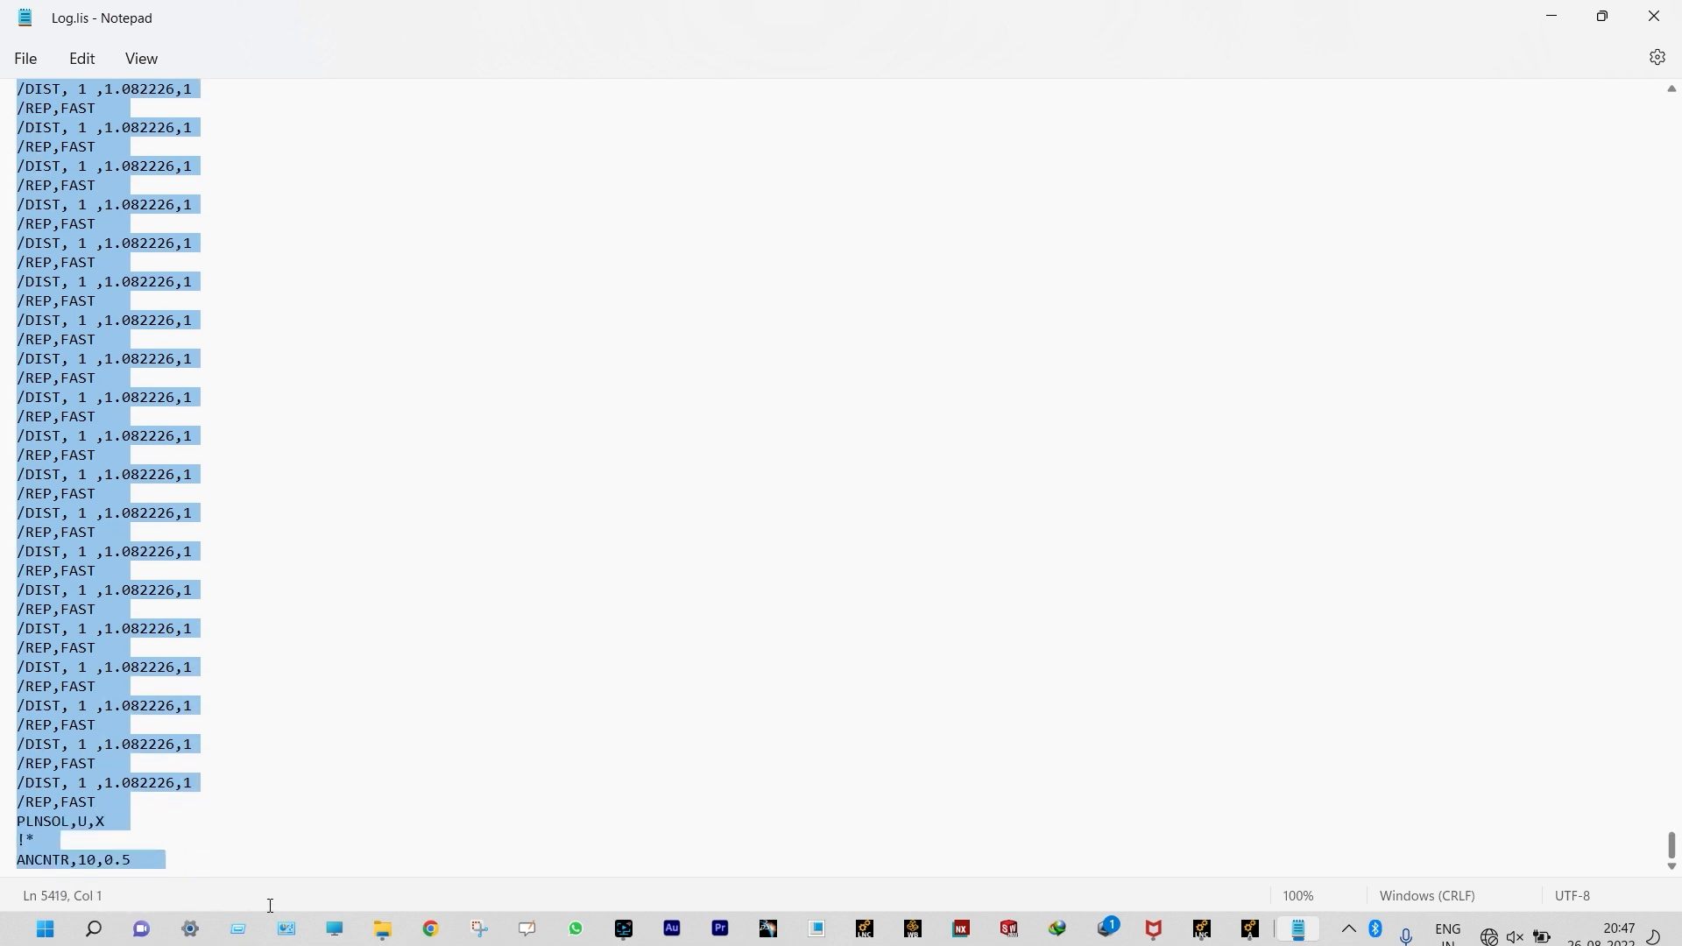
pyautogui.rightClick(116, 813)
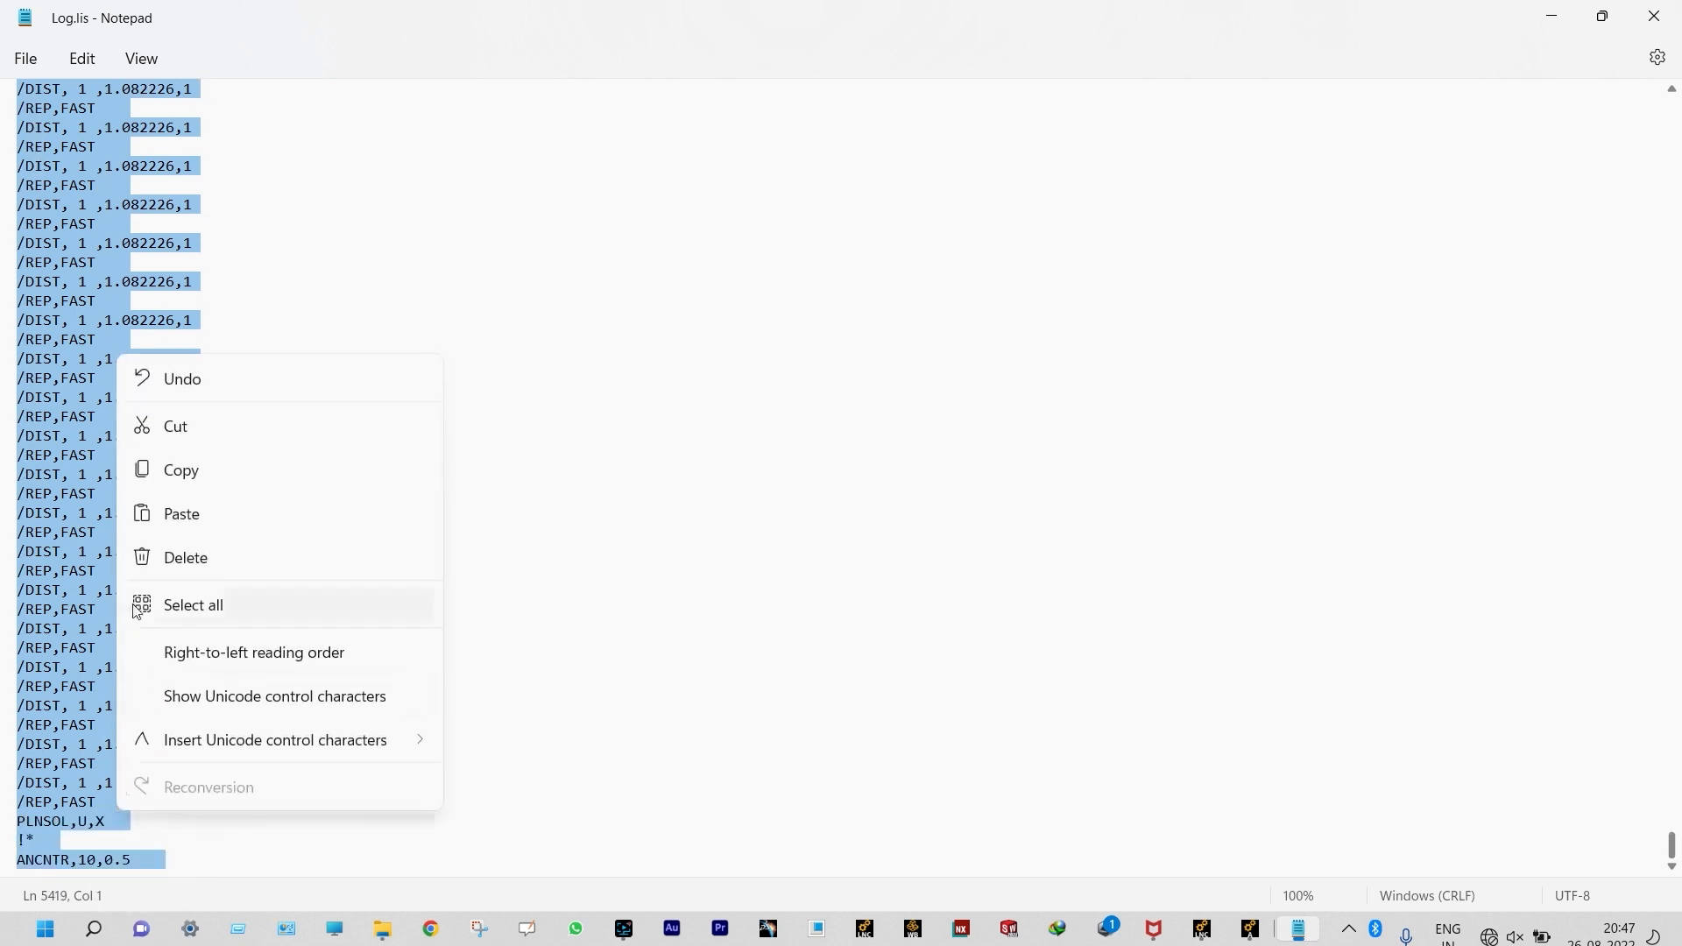
pyautogui.click(179, 470)
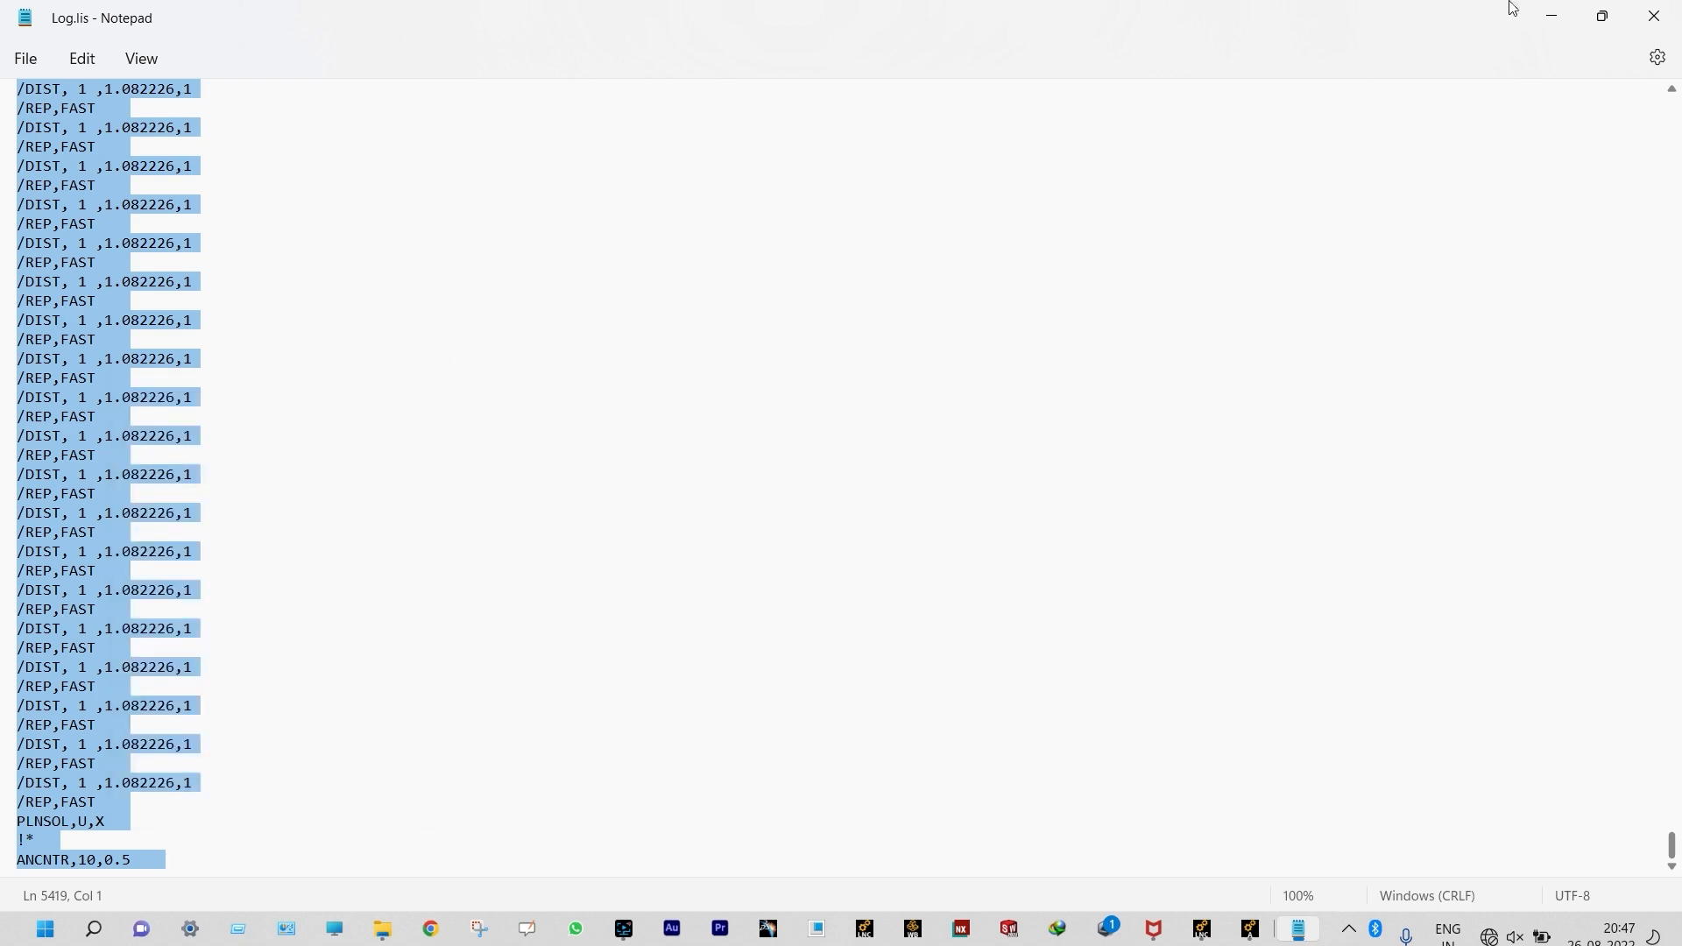
pyautogui.click(1549, 16)
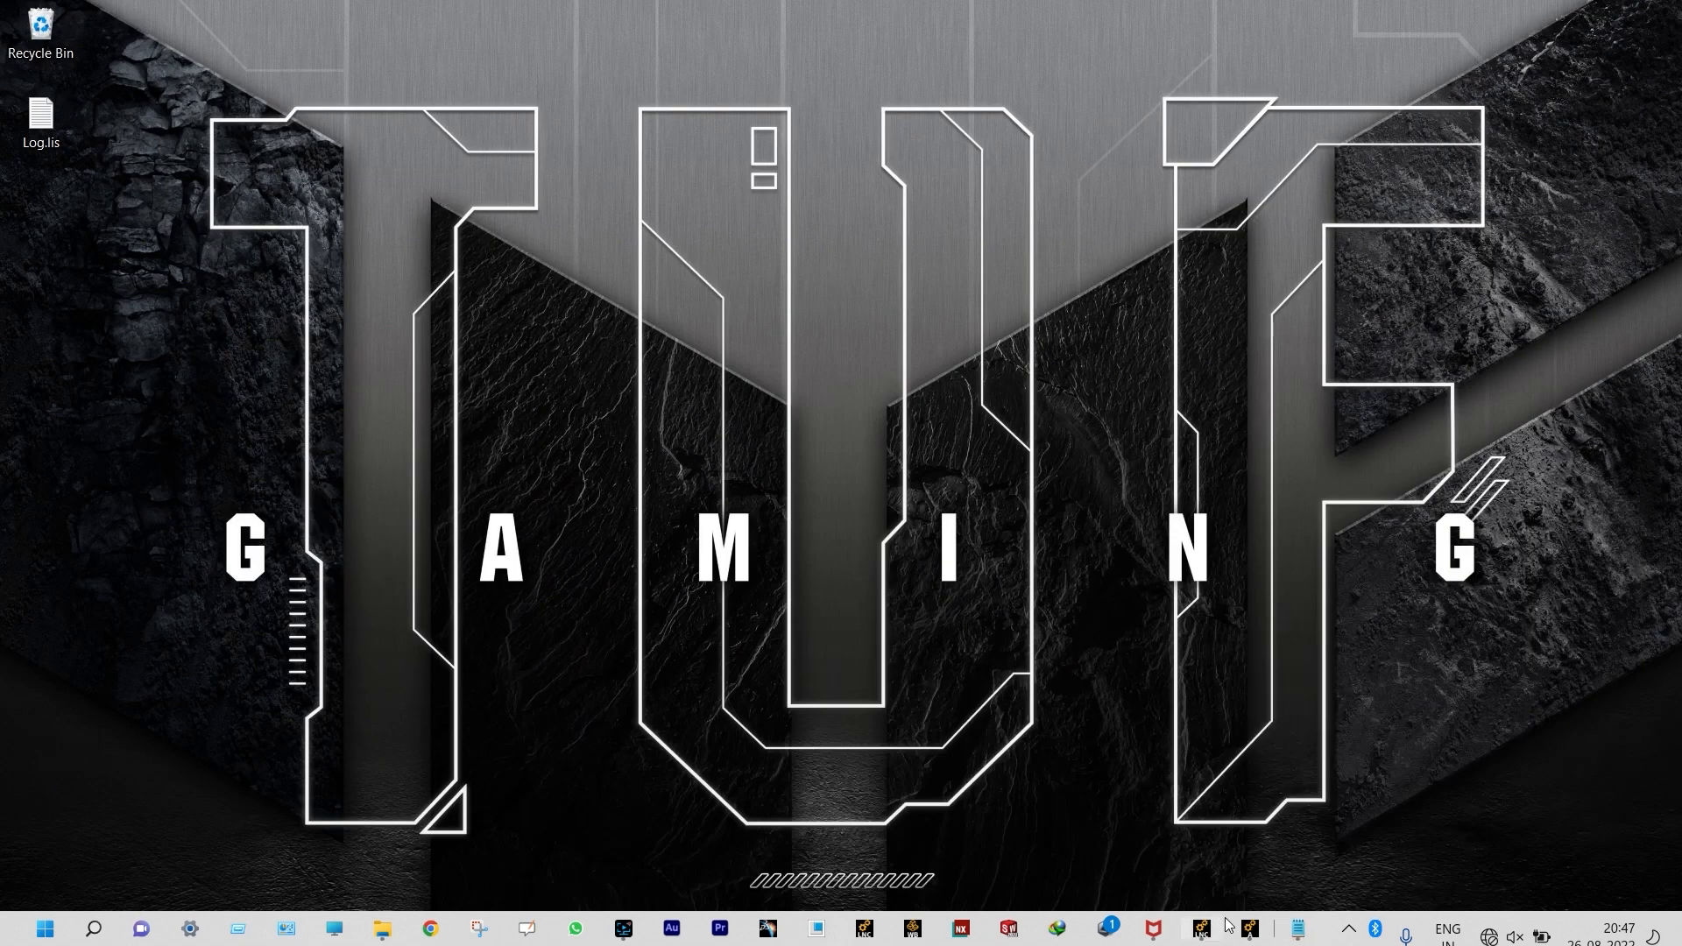
# Step: Switch to ANSYS, paste the copied log commands into the command input to rerun them, and close the solution note and animation controller
pyautogui.click(1249, 929)
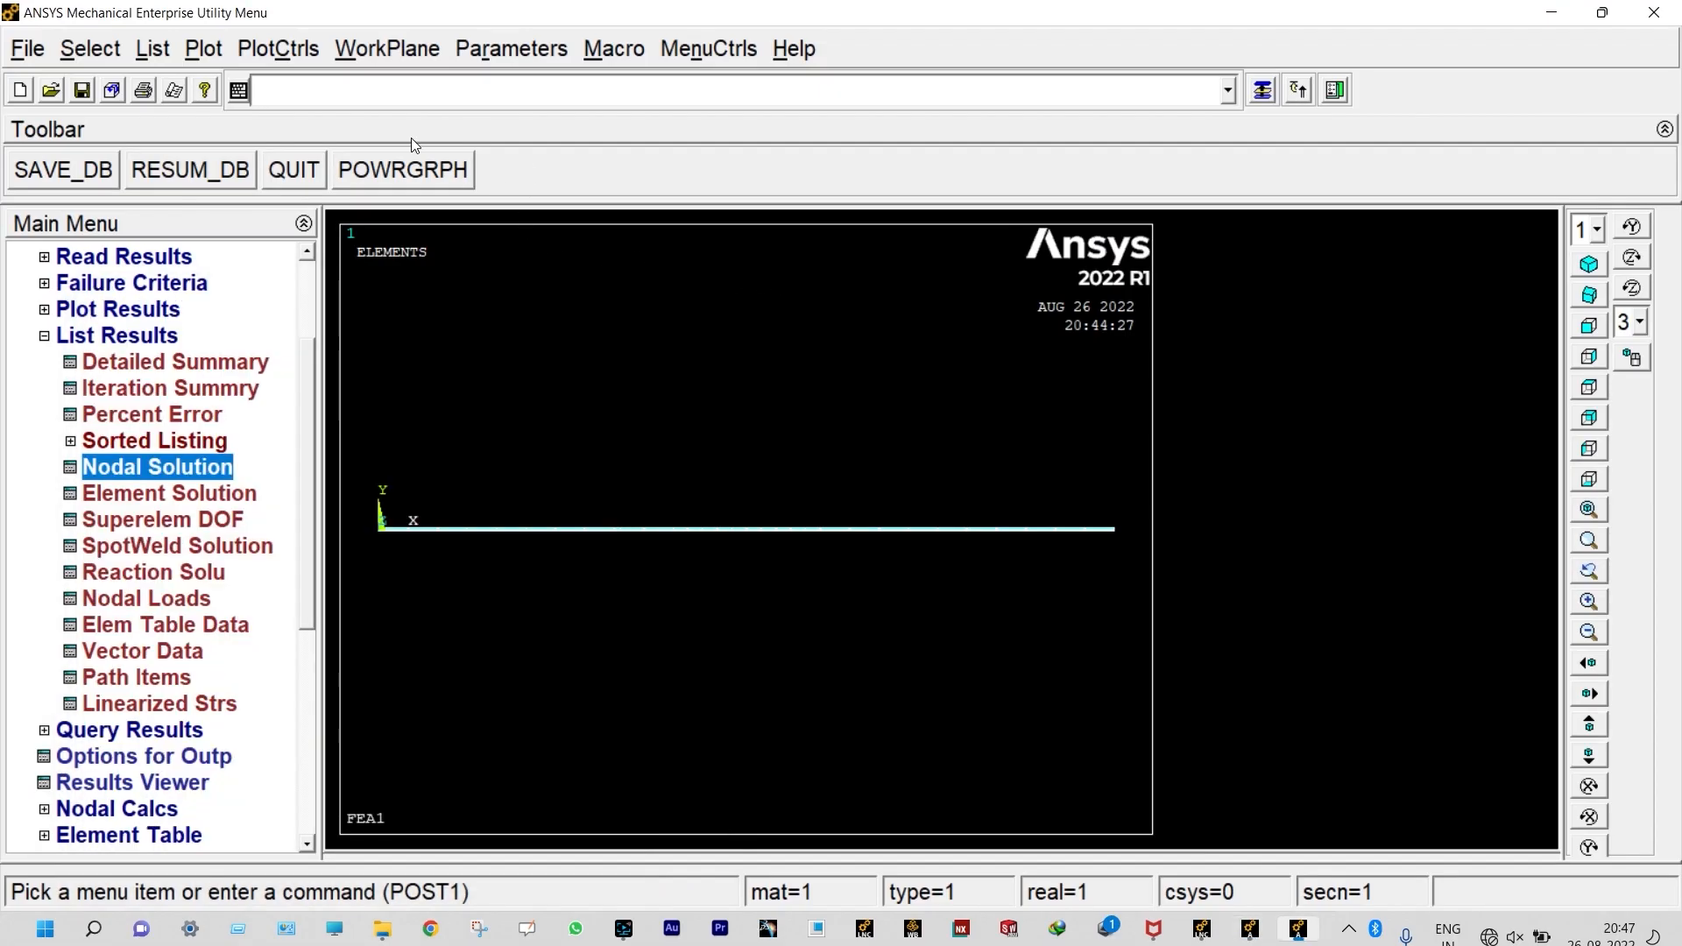
pyautogui.rightClick(386, 98)
pyautogui.click(432, 281)
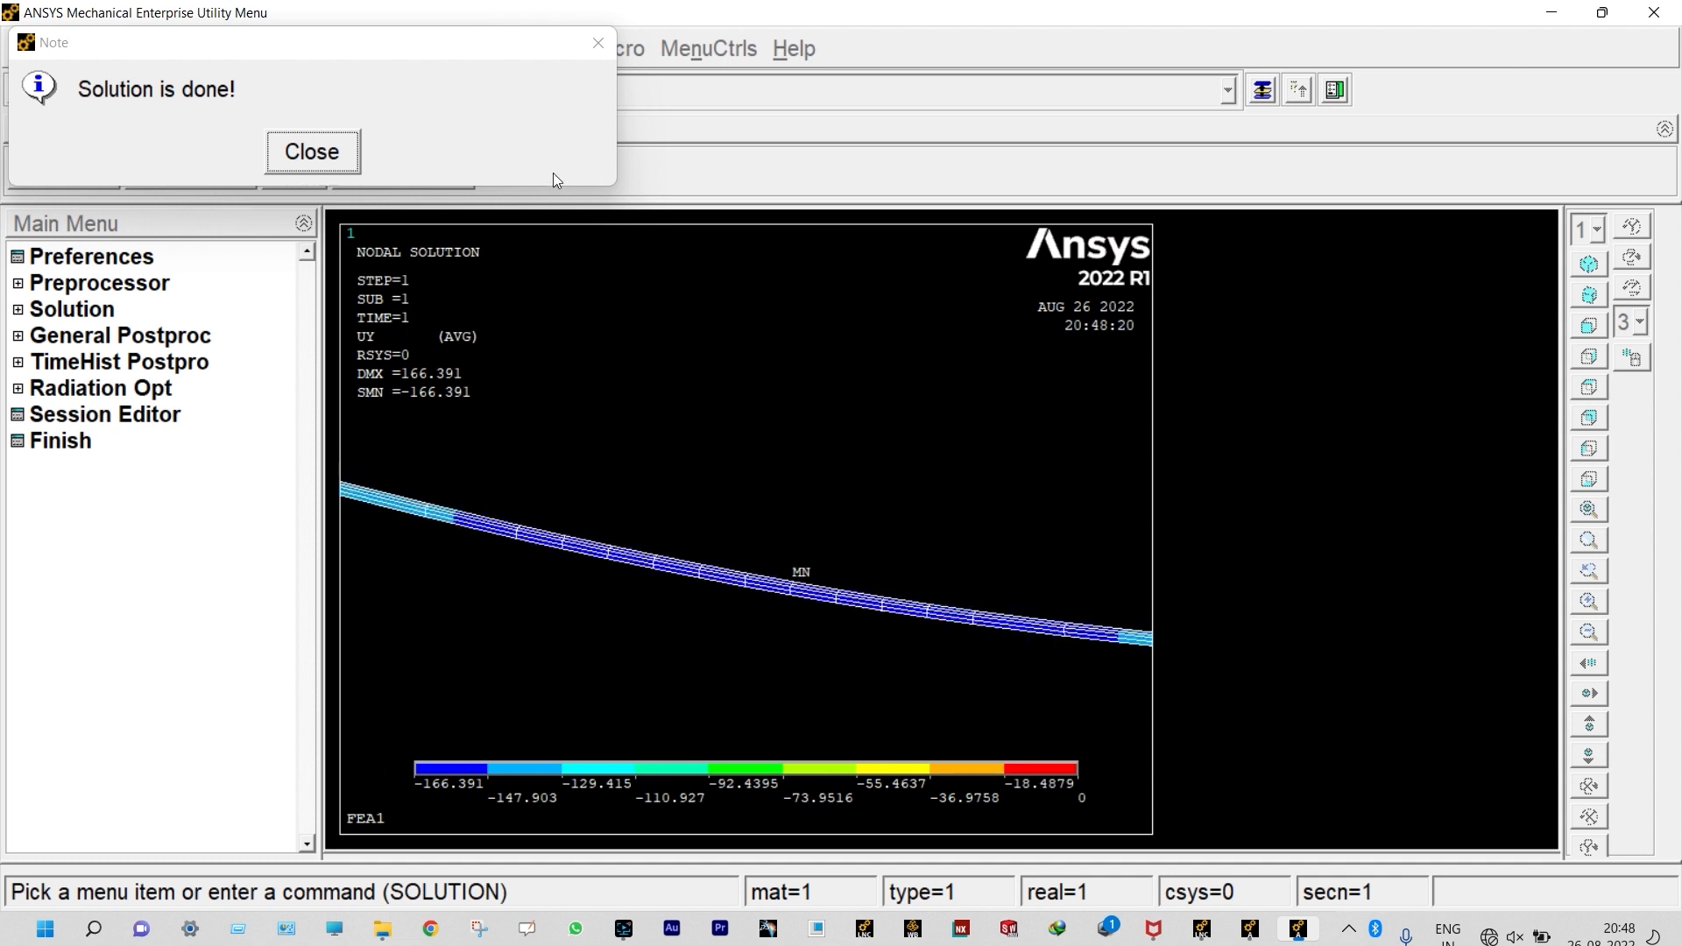
pyautogui.click(339, 158)
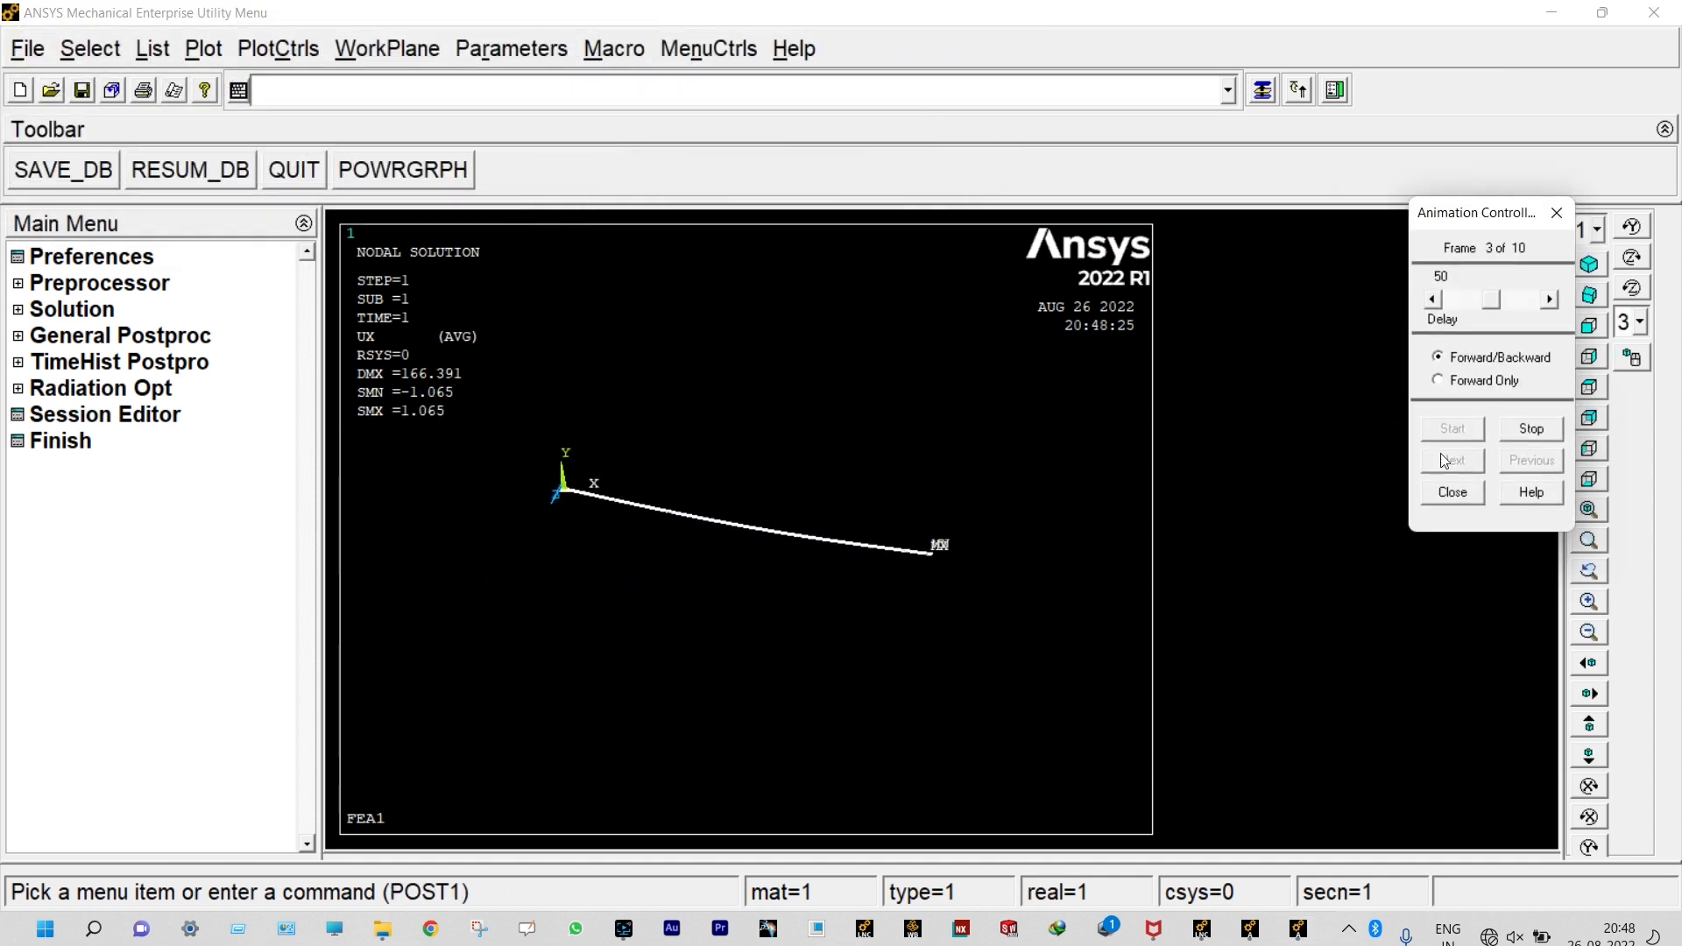
pyautogui.click(1470, 492)
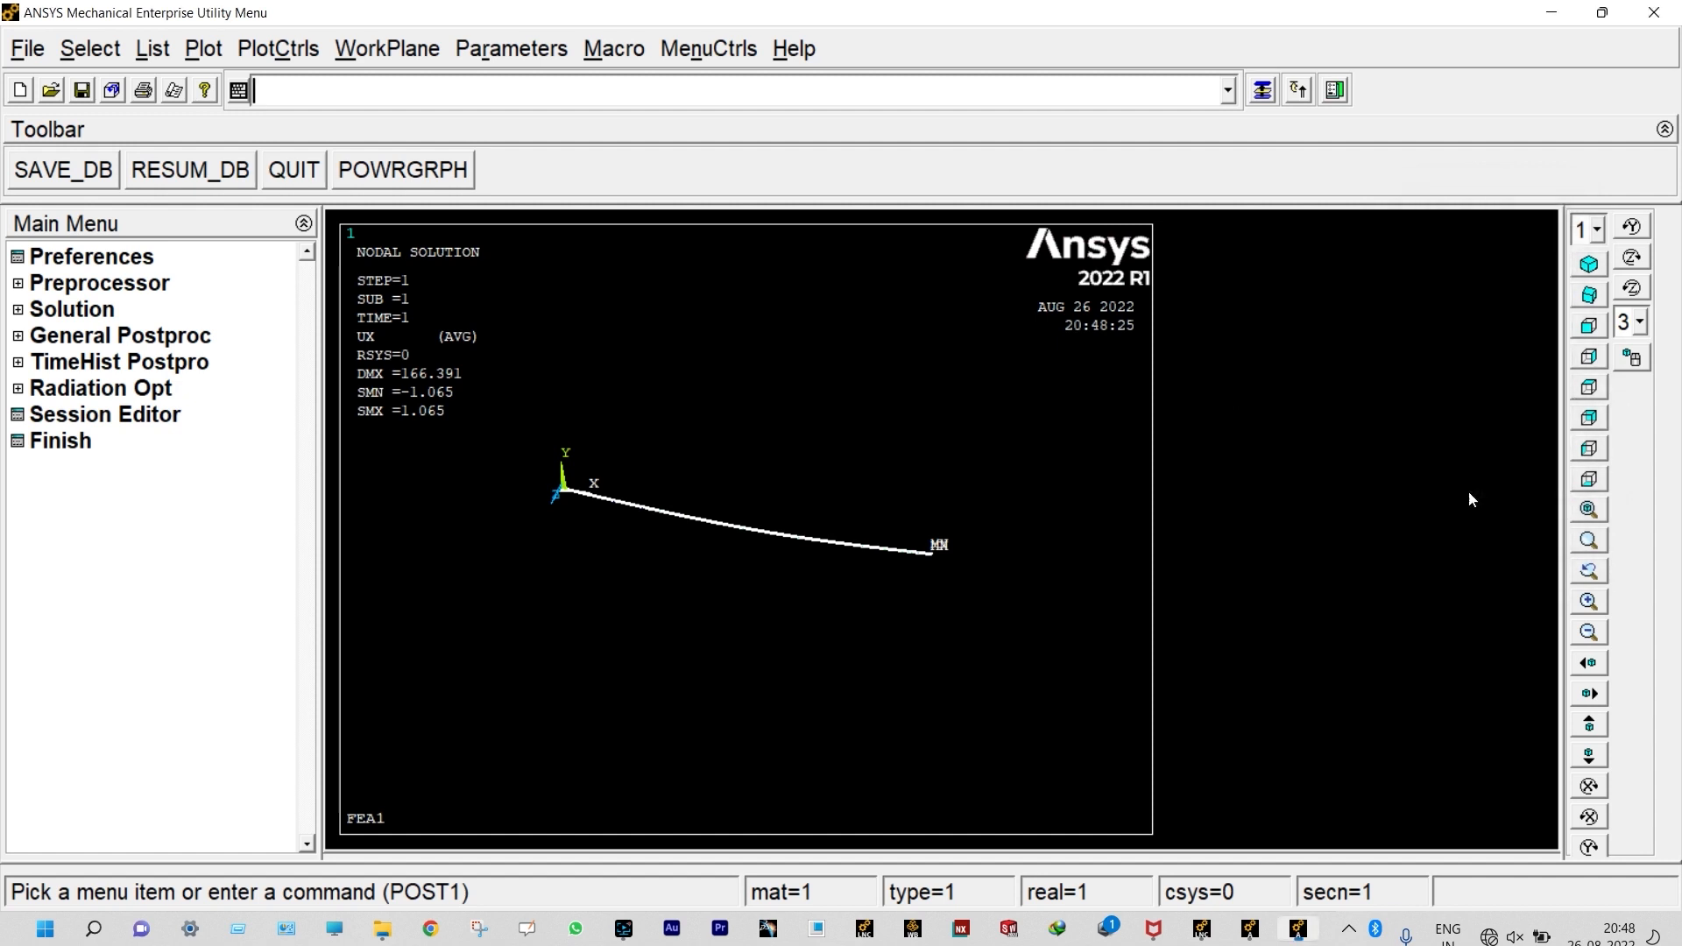
# Step: Set the front view and plot the line-element results with SMIS2 at node I and SMIS15 at node J
pyautogui.click(1589, 328)
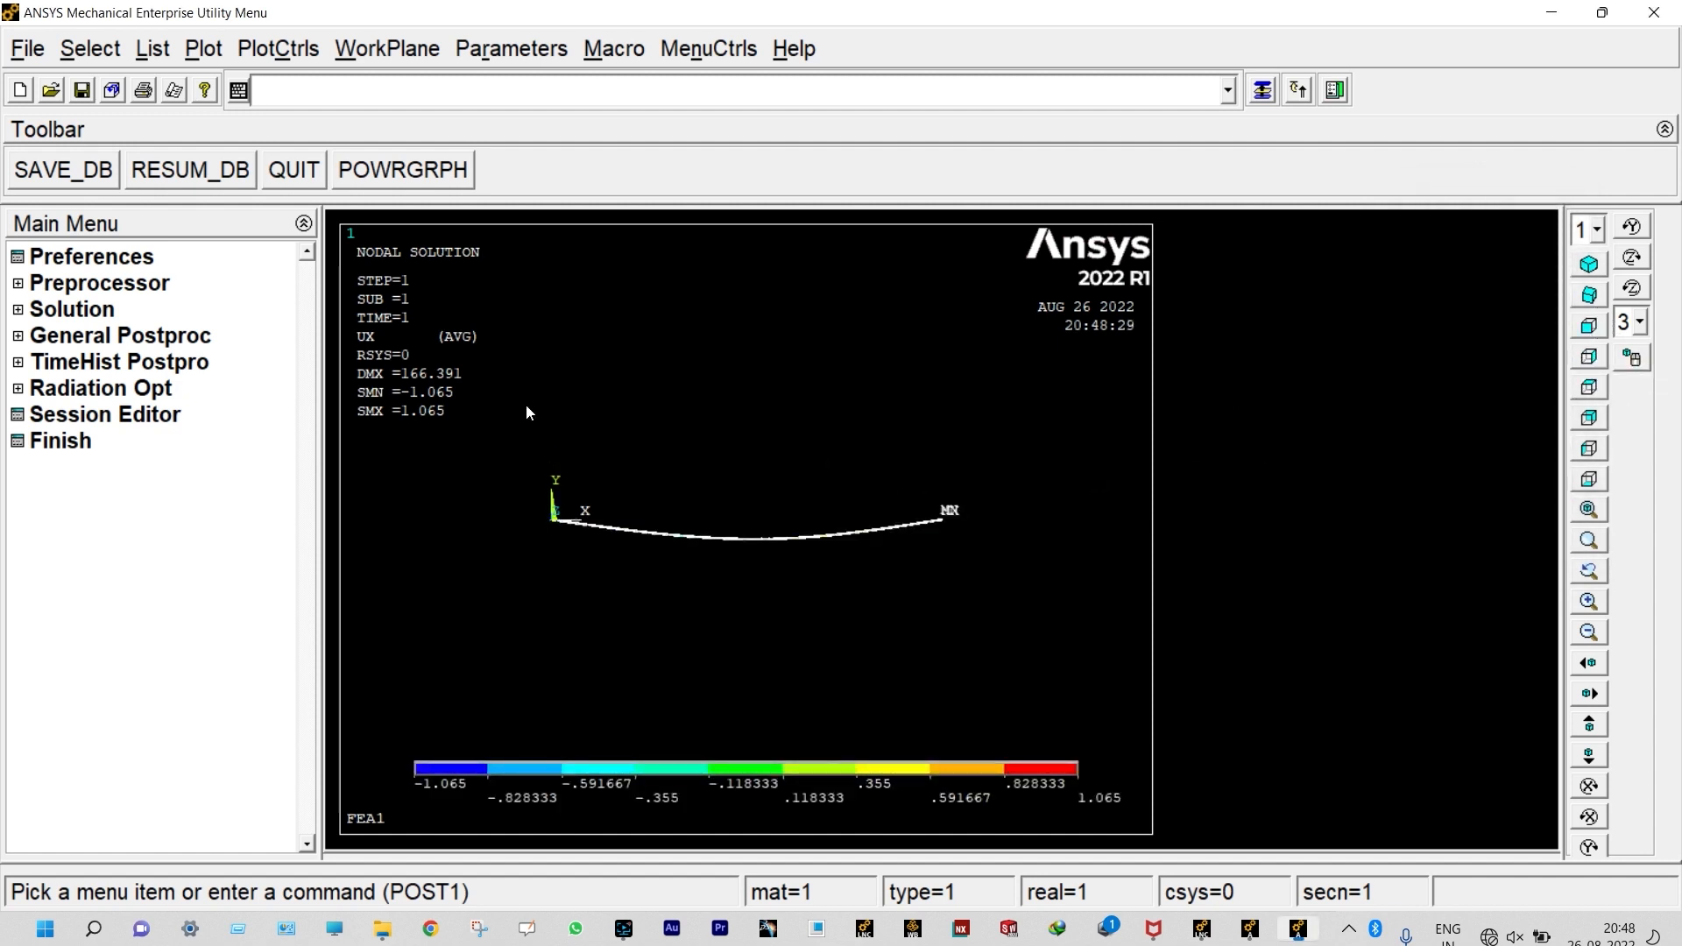
pyautogui.click(128, 338)
pyautogui.click(118, 467)
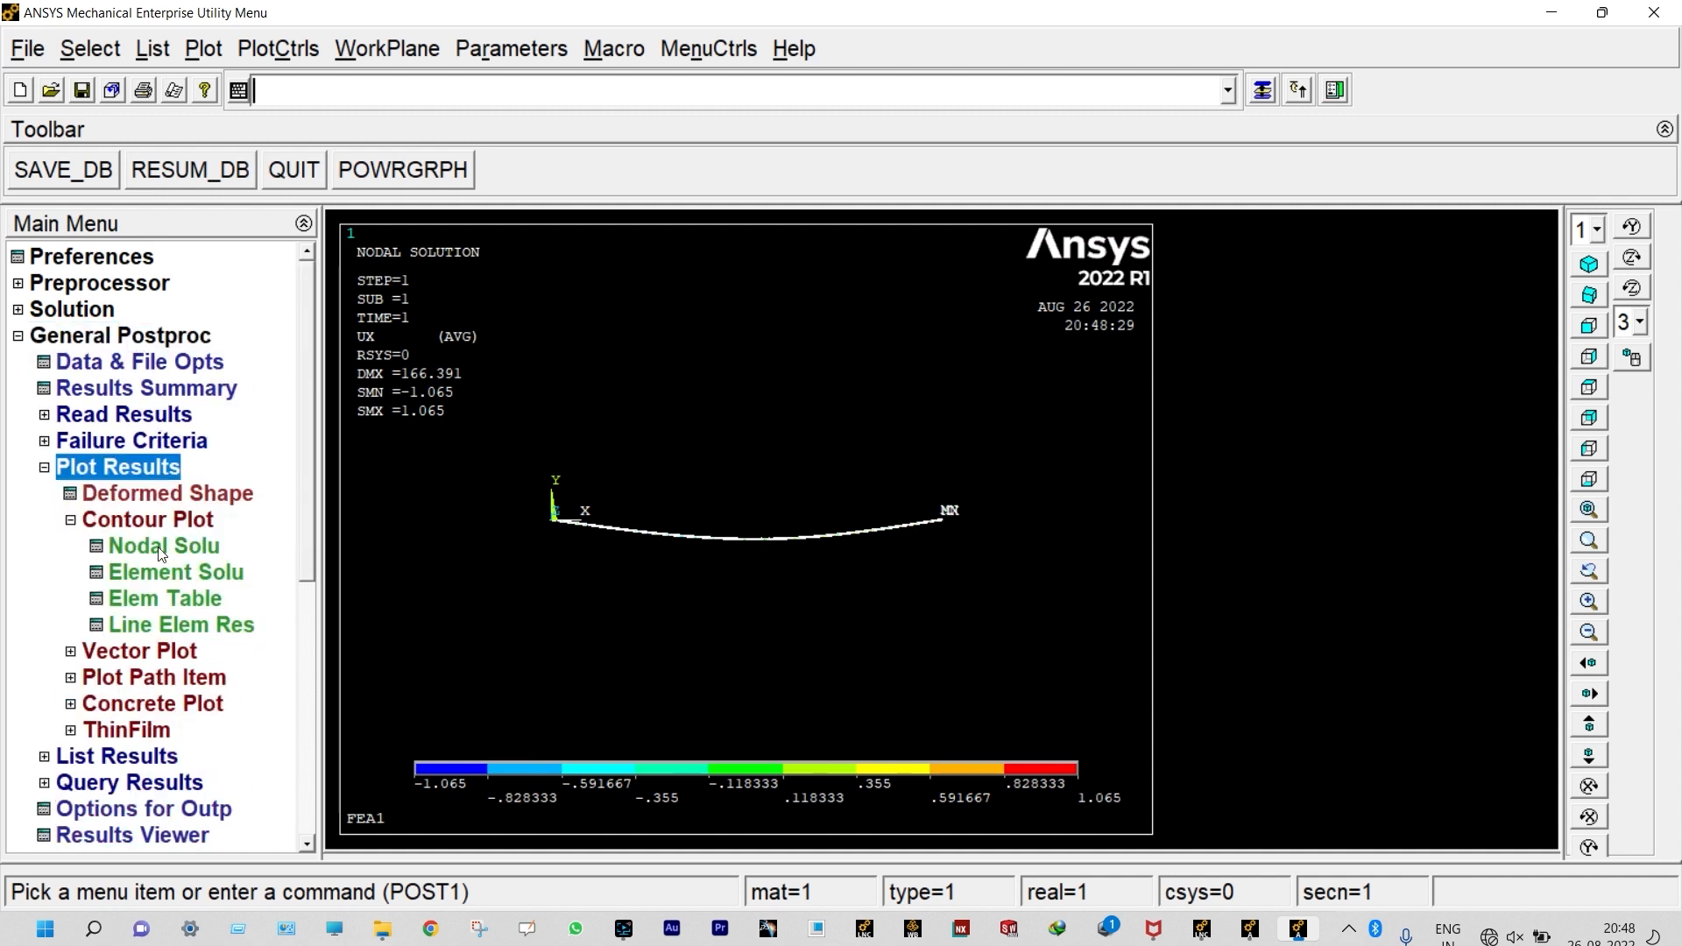
pyautogui.click(203, 627)
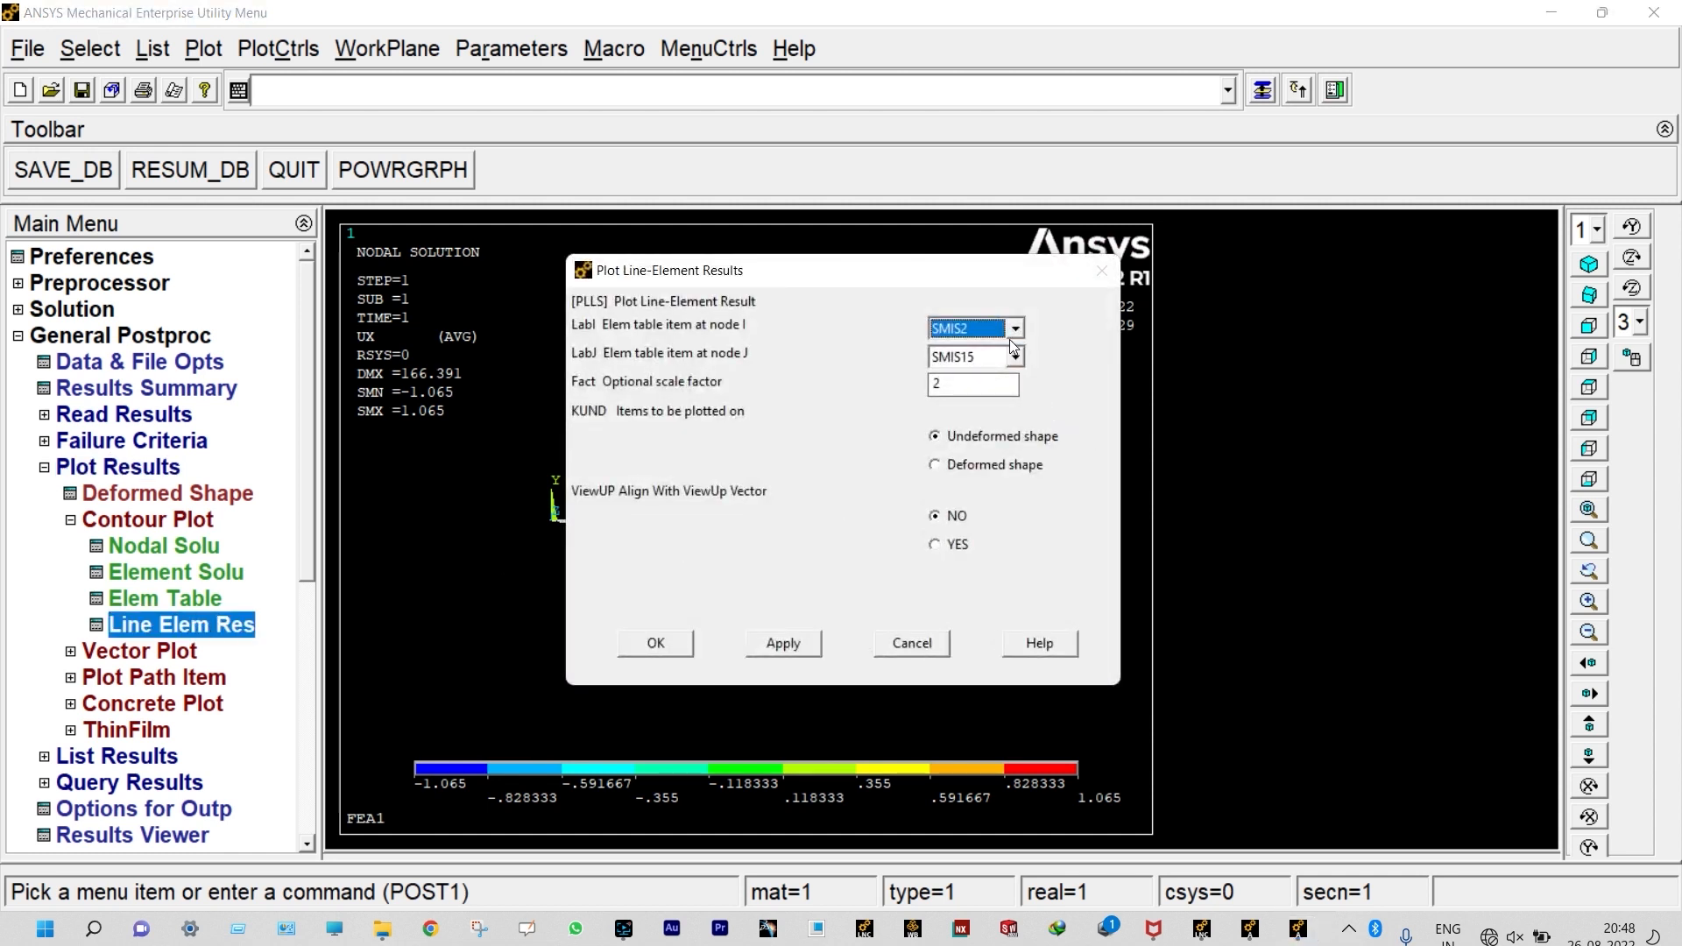
pyautogui.click(673, 651)
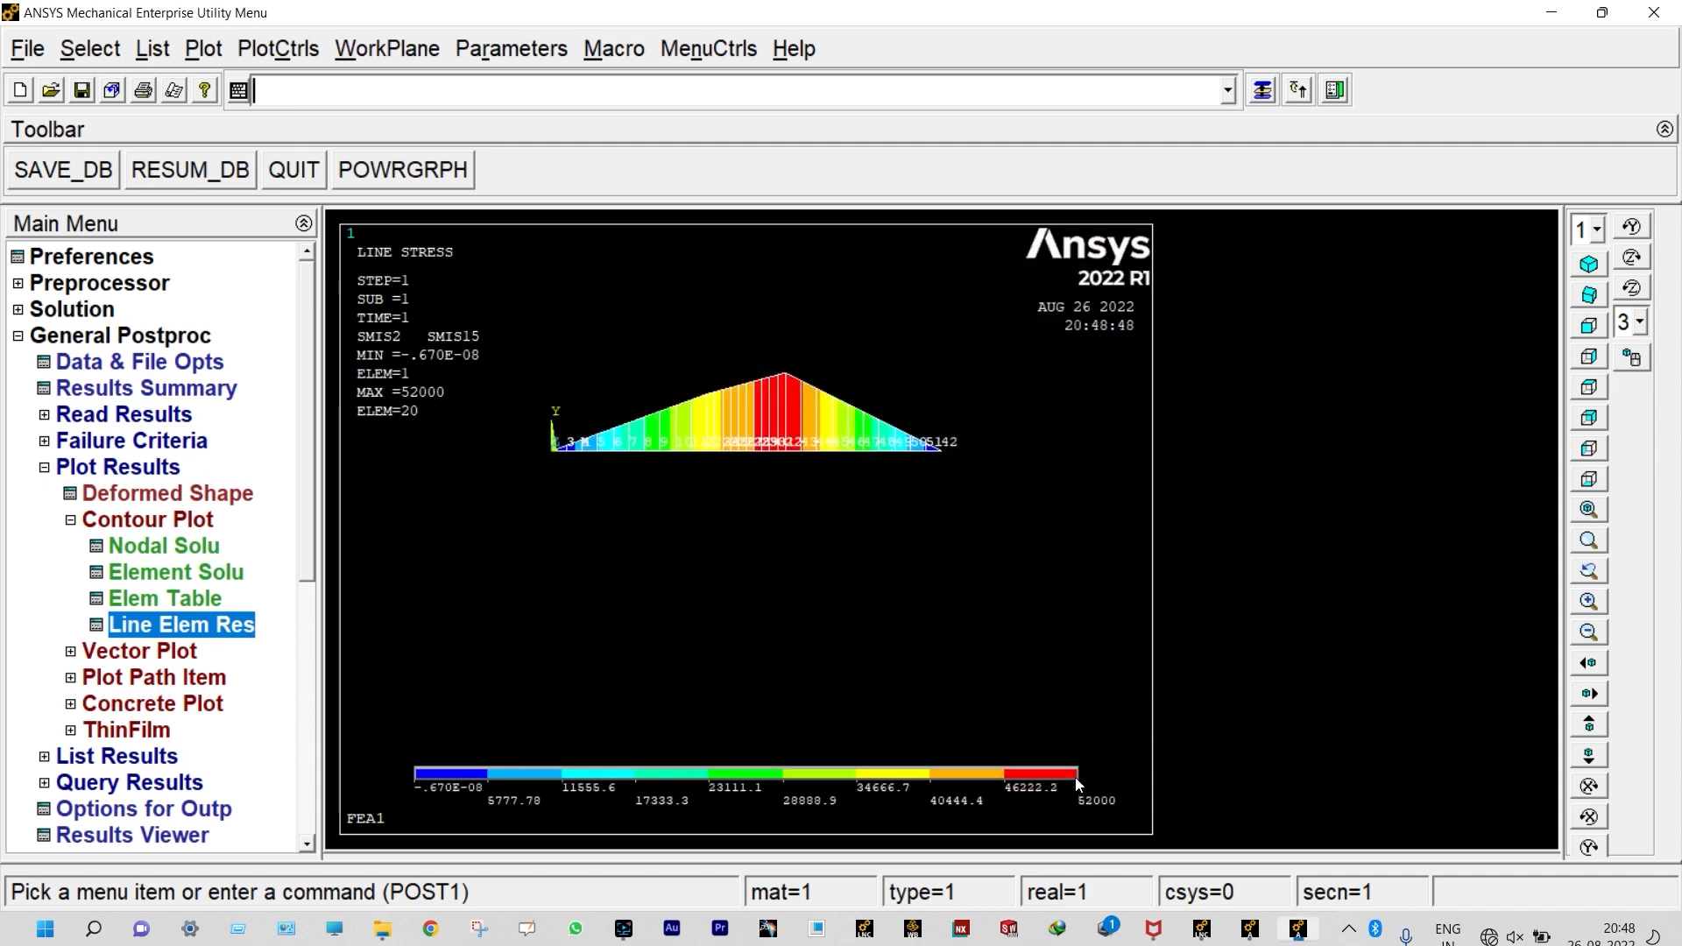
pyautogui.scroll(1, 1078, 782)
pyautogui.scroll(1, 963, 569)
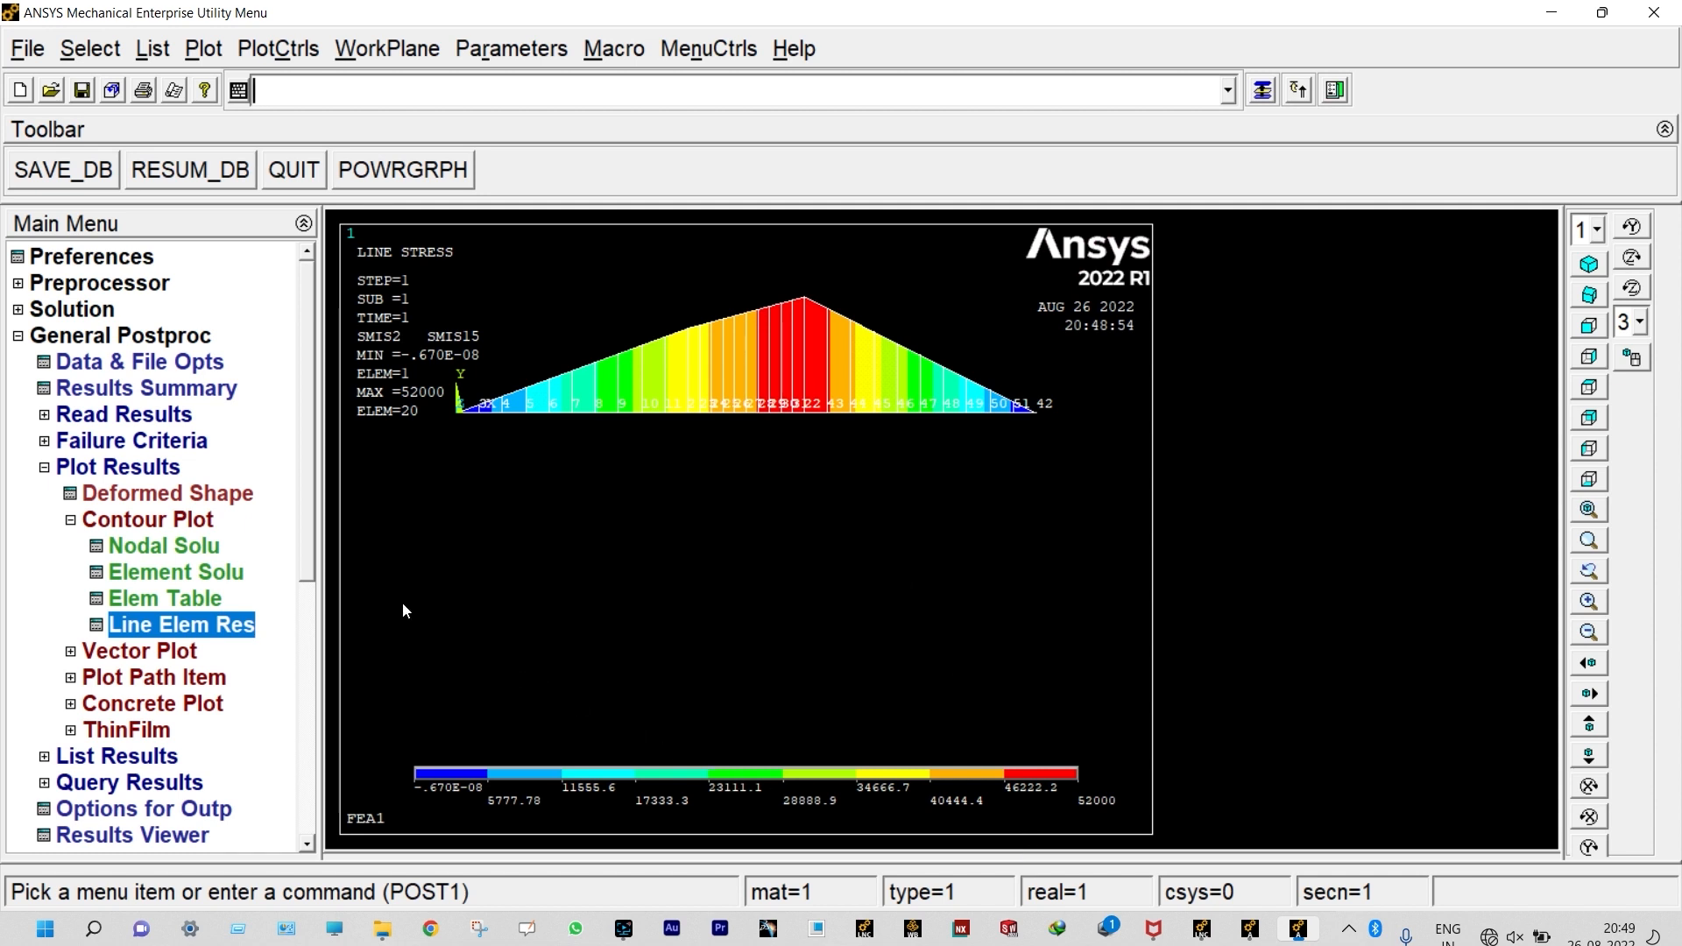
# Step: Plot the line-element results with SMIS5 at node I and SMIS18 at node J on the undeformed shape
pyautogui.click(229, 626)
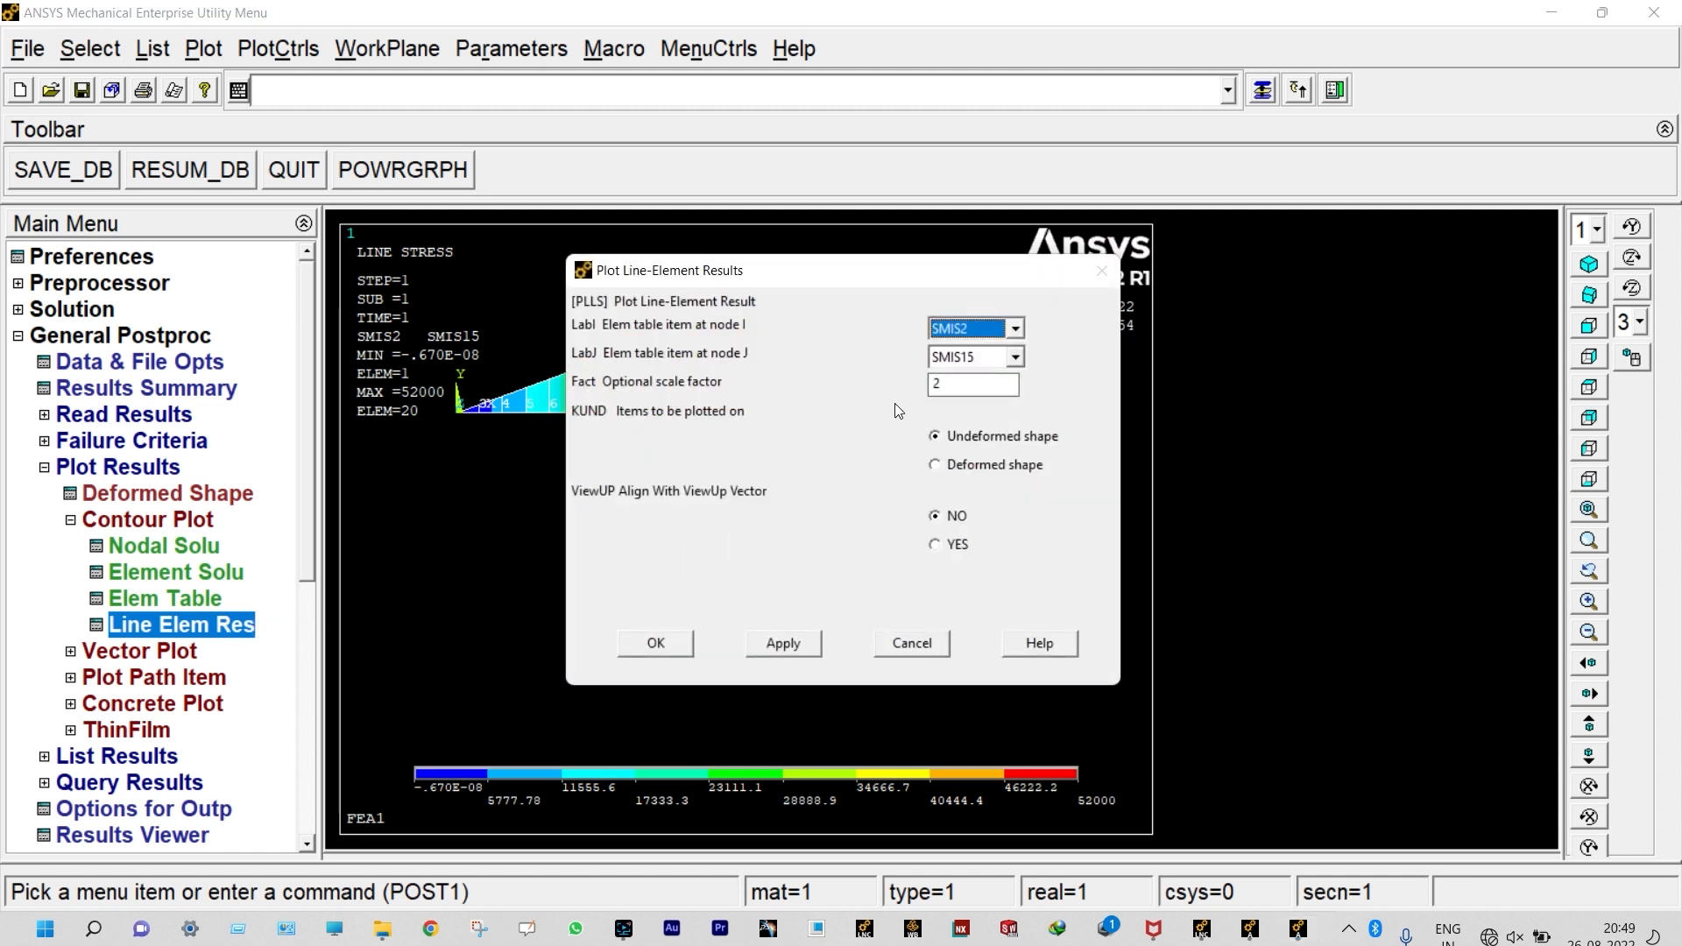
pyautogui.click(1014, 329)
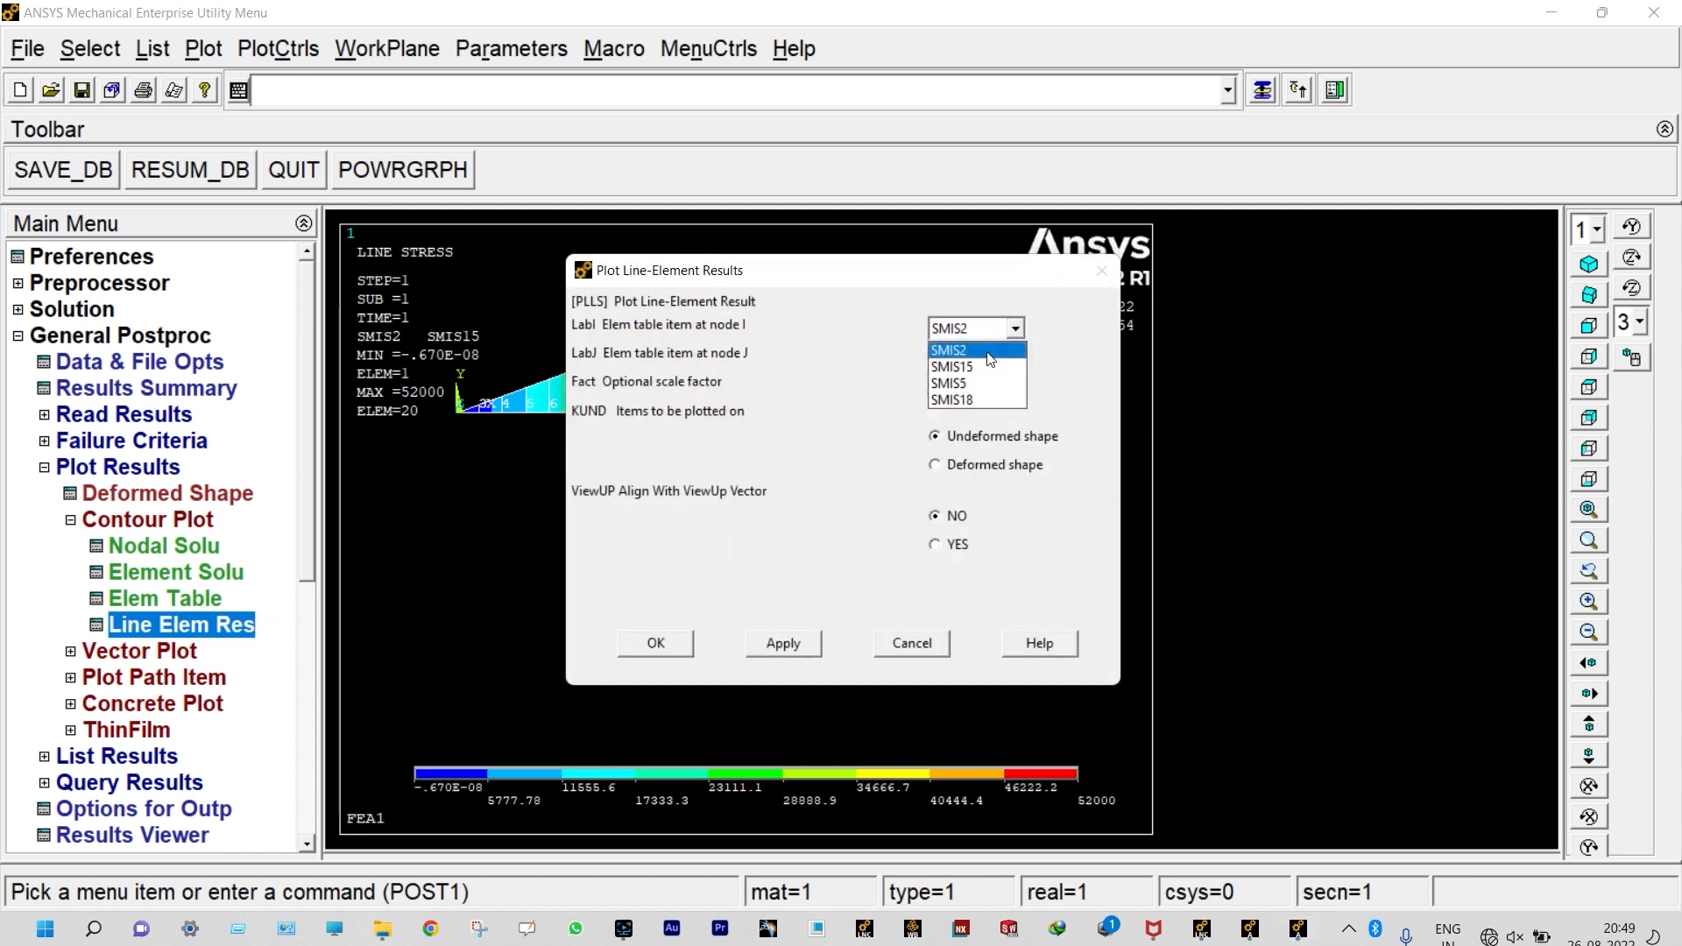
pyautogui.click(974, 384)
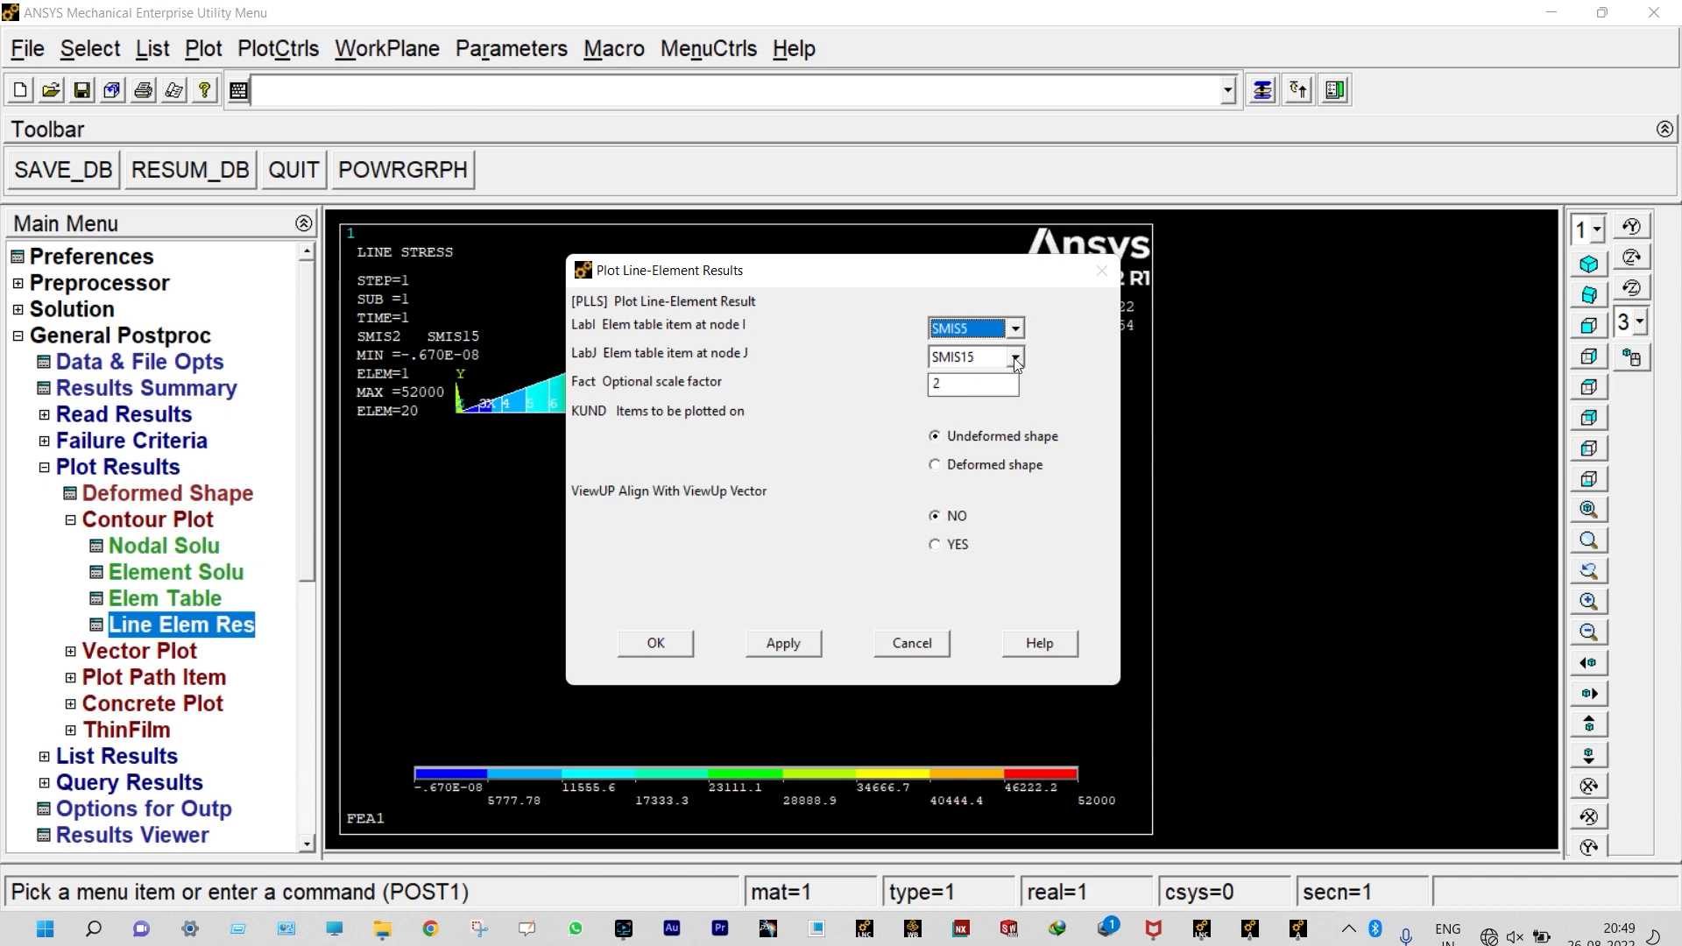
pyautogui.click(1014, 357)
pyautogui.click(973, 430)
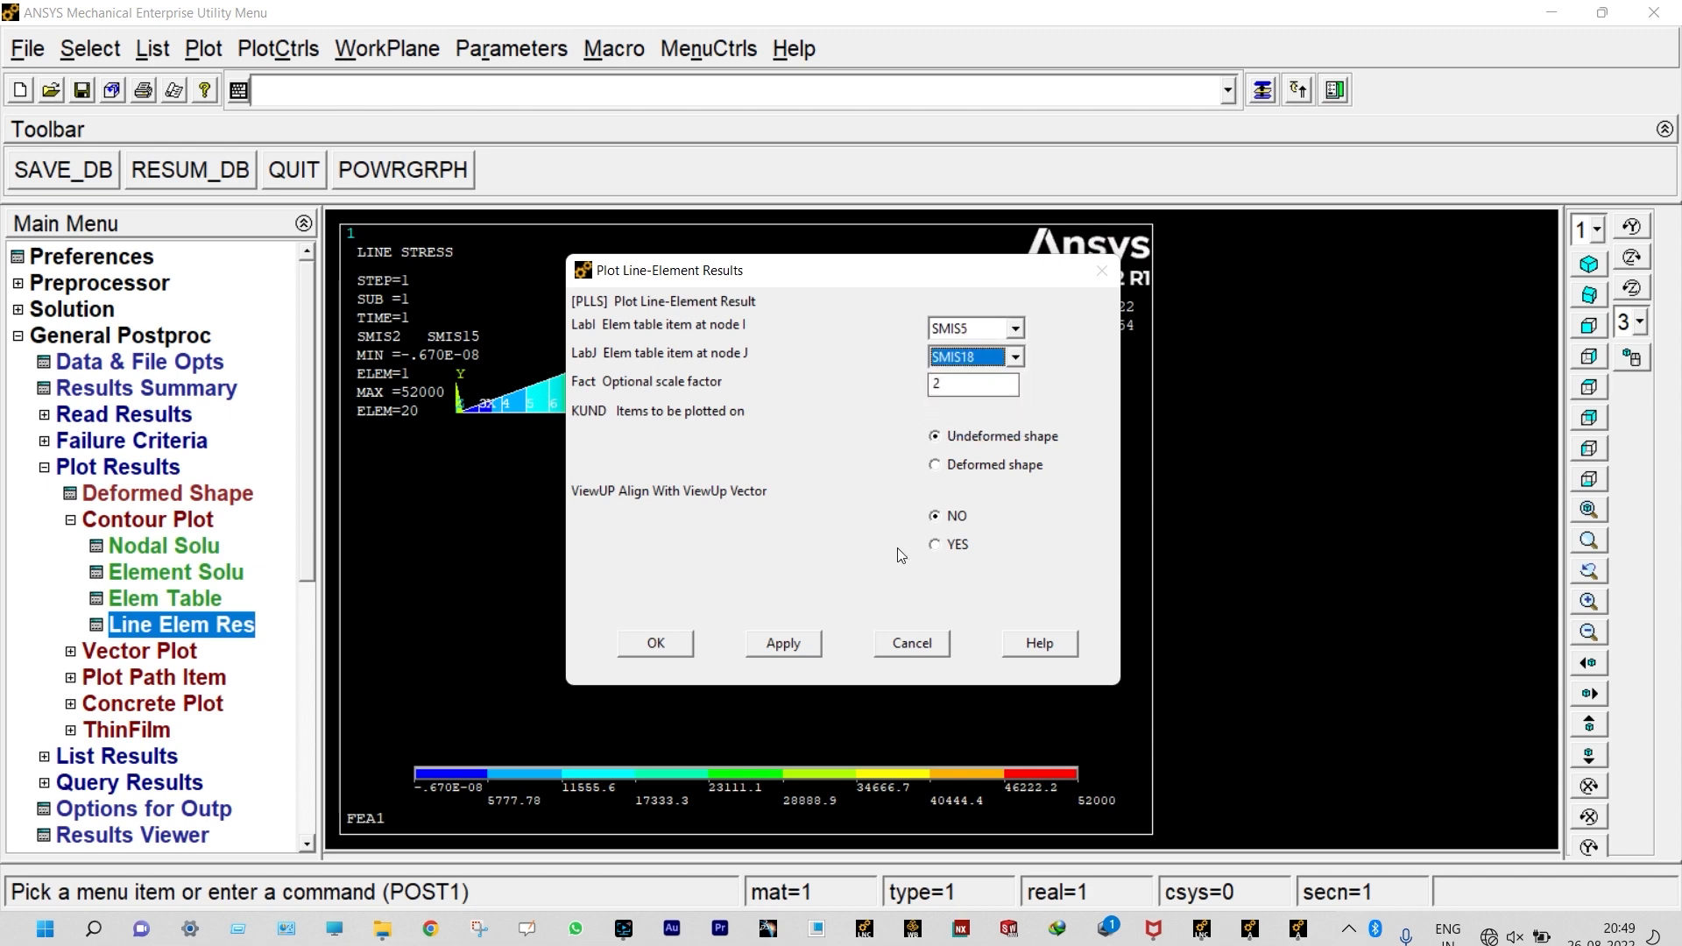
pyautogui.click(674, 643)
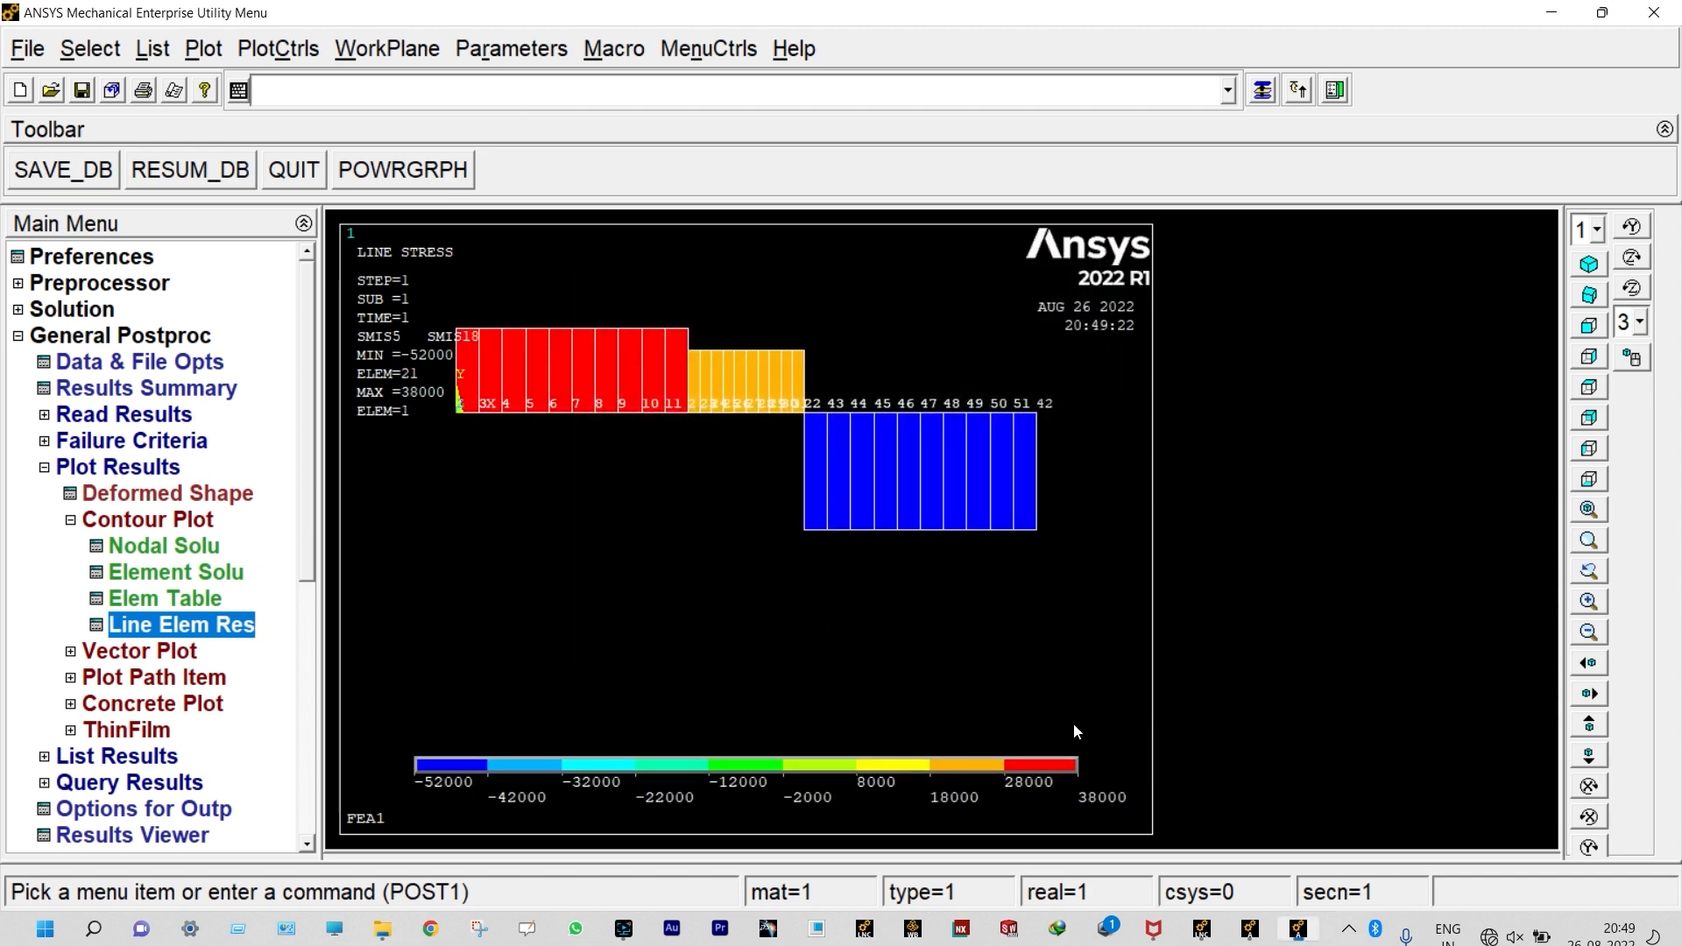